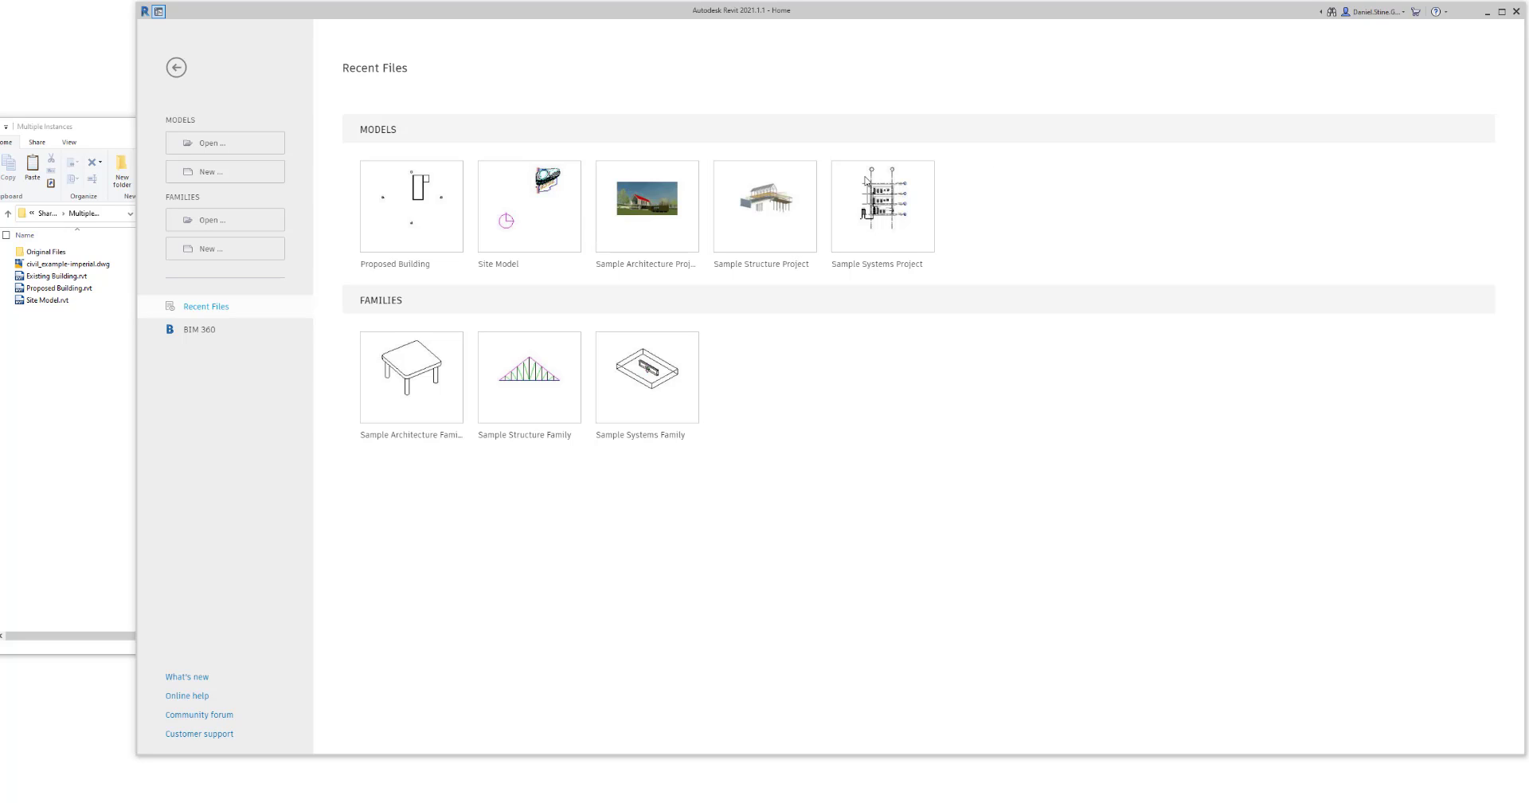
Step: Open the Site Model project from Recent Files
left_click(490, 262)
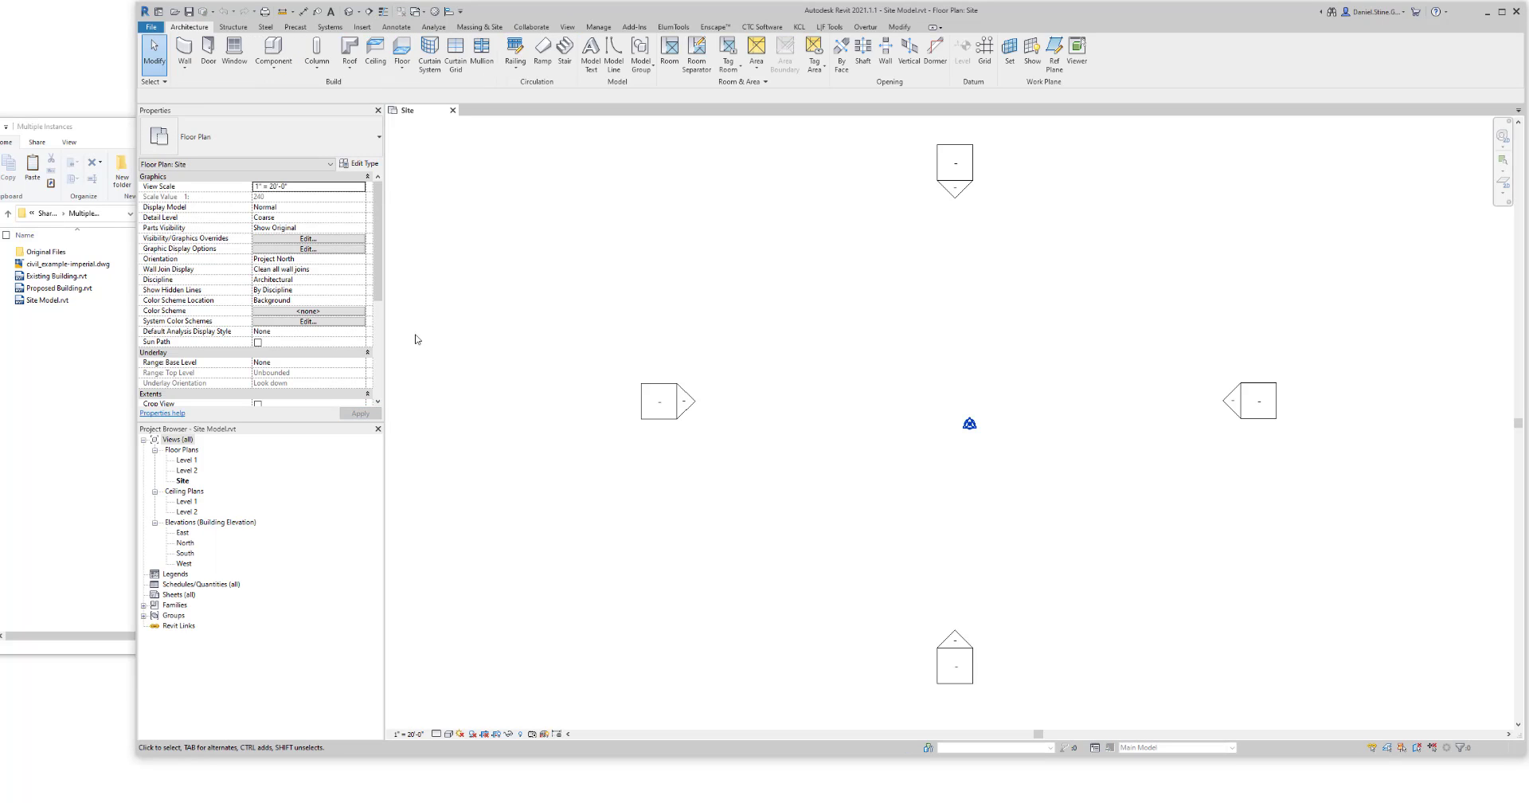
Step: In the North elevation, rename Level 1 to Sea Level, renaming matching views too
double_click(188, 543)
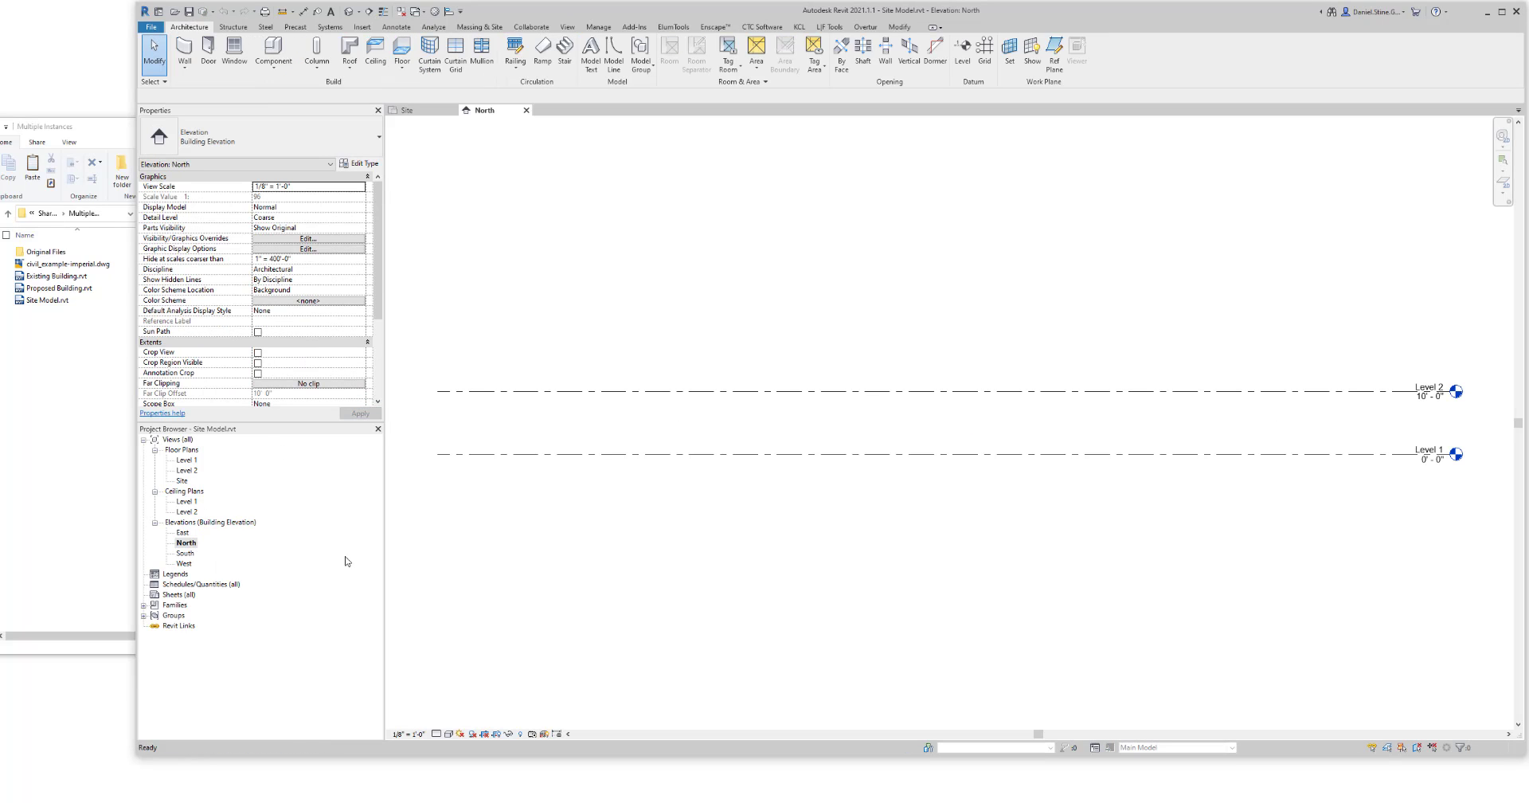
left_click(1386, 455)
left_click(1429, 449)
type("Sea")
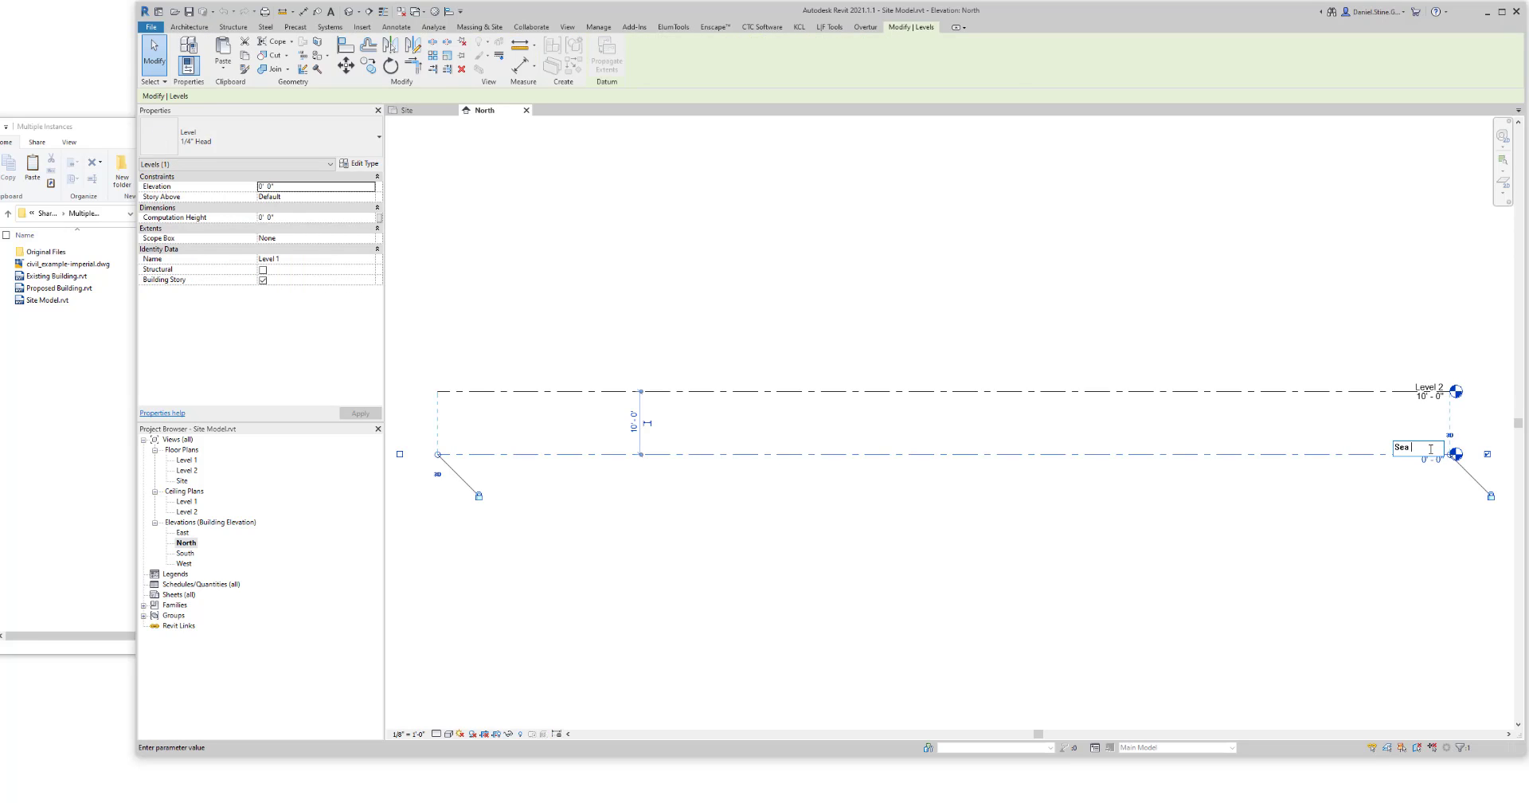
type(" Level")
key("Return")
left_click(744, 408)
Step: Rename Level 2 to Building A with its views, and set its elevation to 22'
left_click(1385, 389)
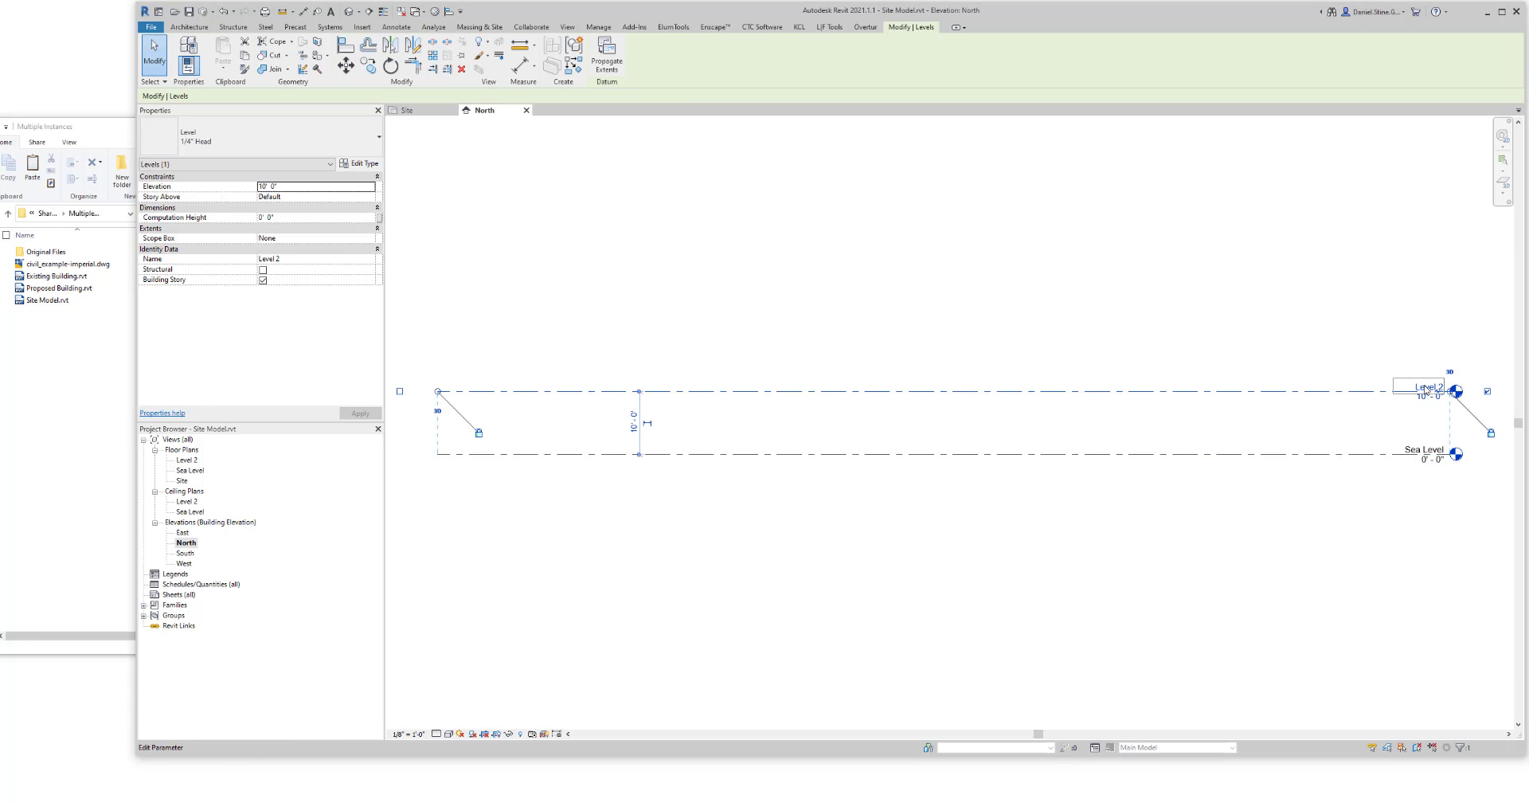
left_click(1422, 387)
type("Building A")
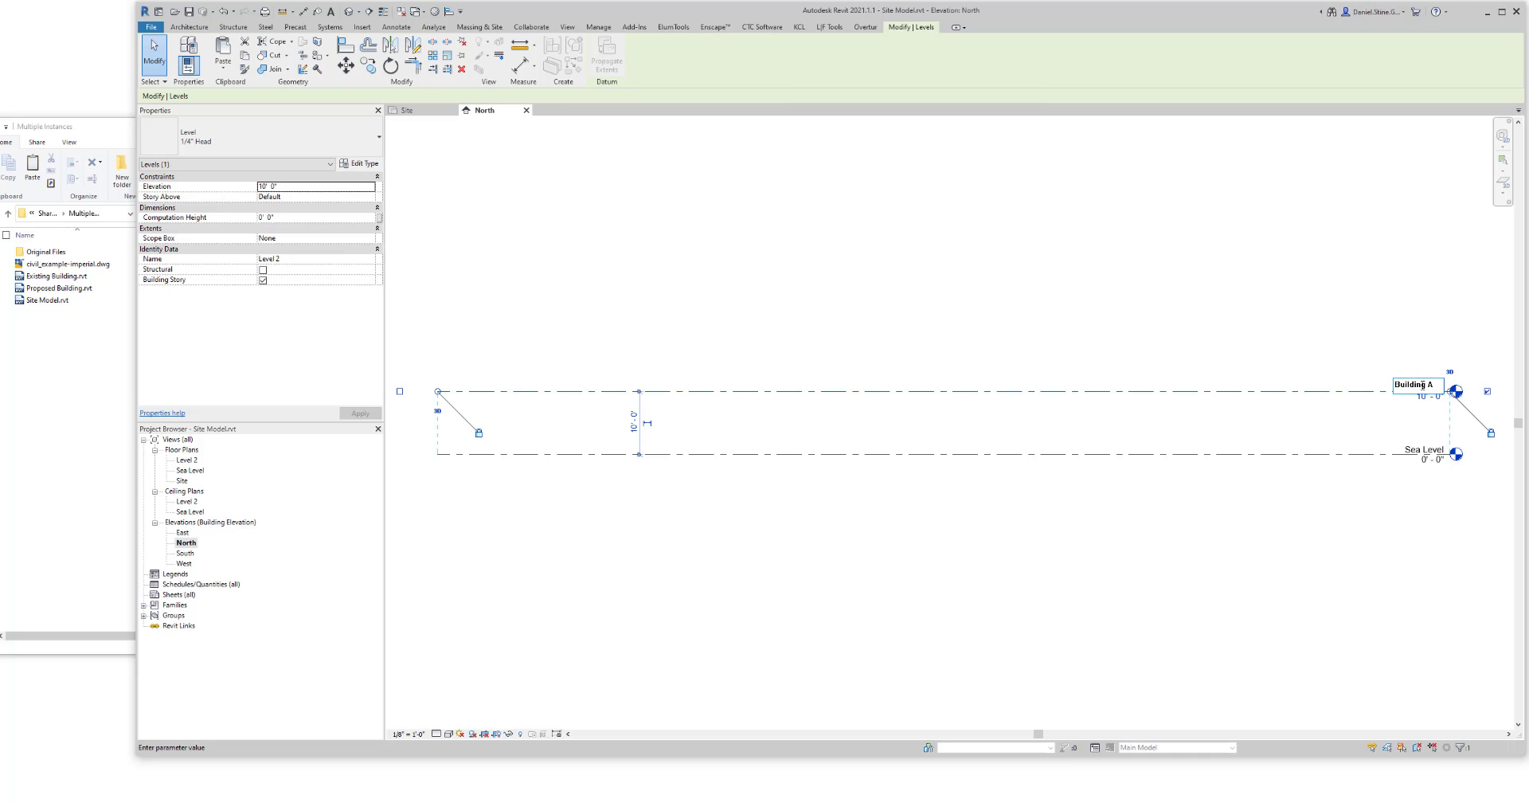
key("Return")
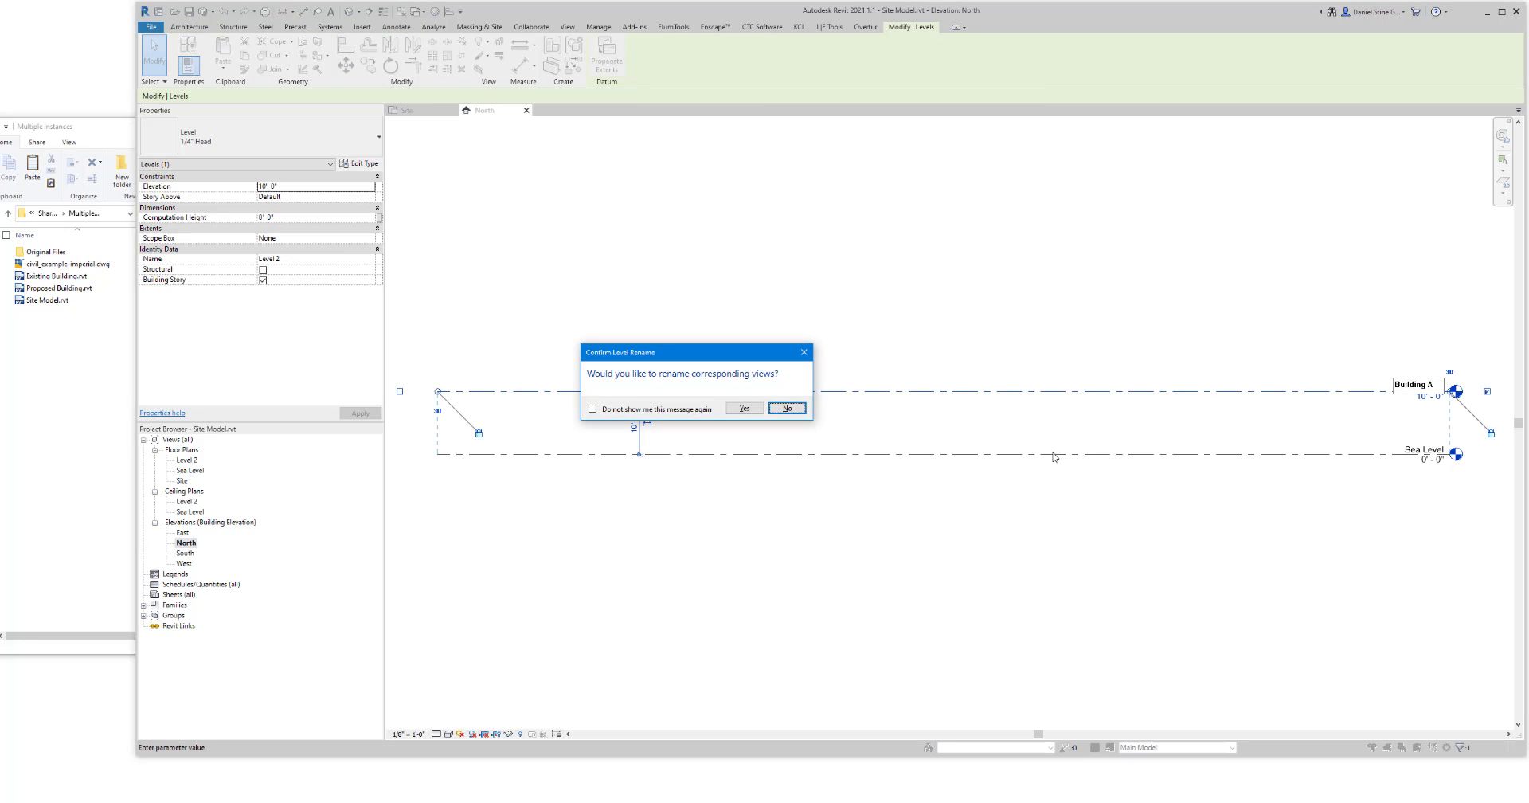
left_click(744, 407)
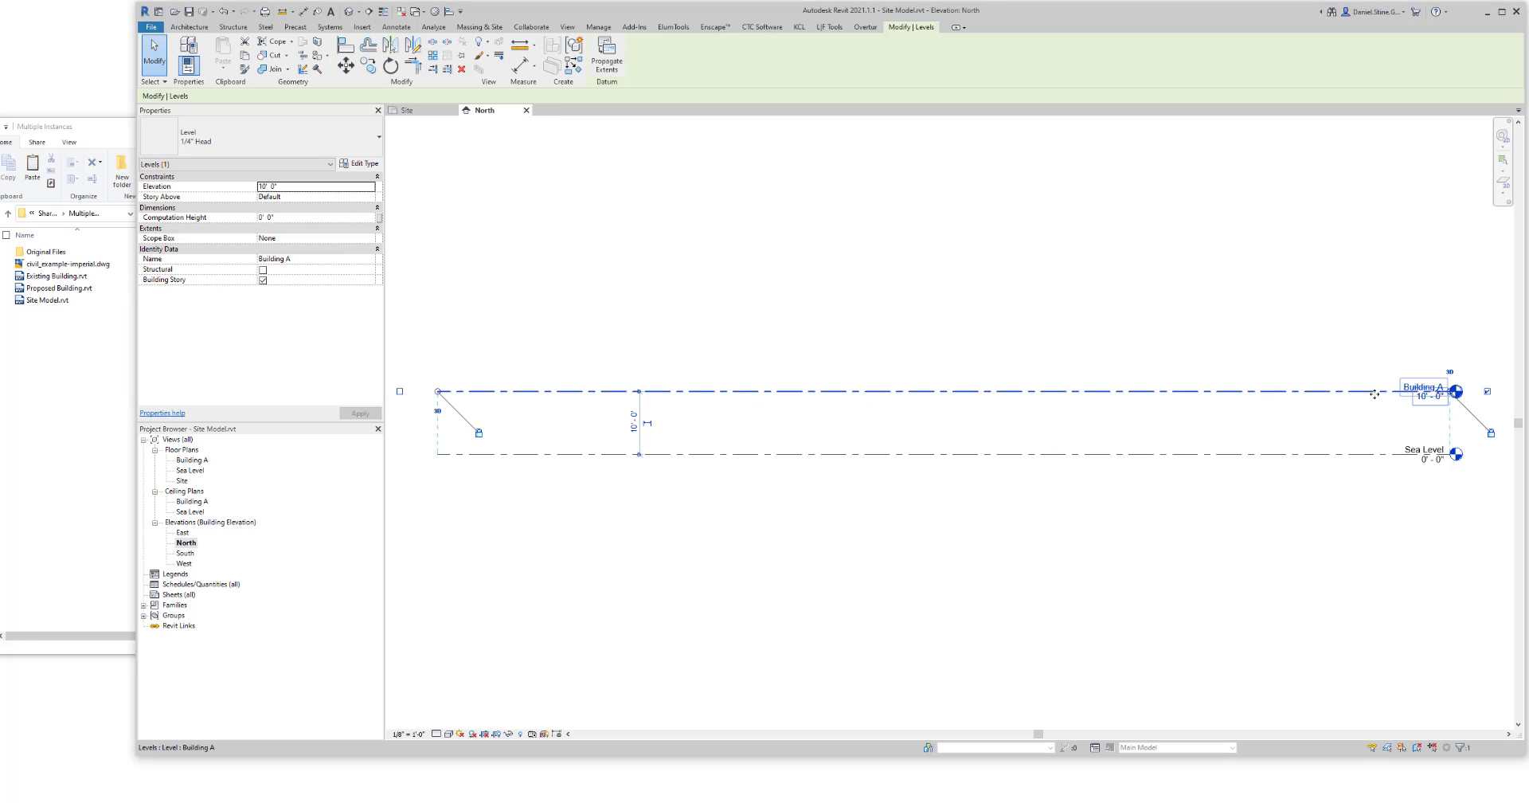
left_click(1421, 395)
type("22")
key("Return")
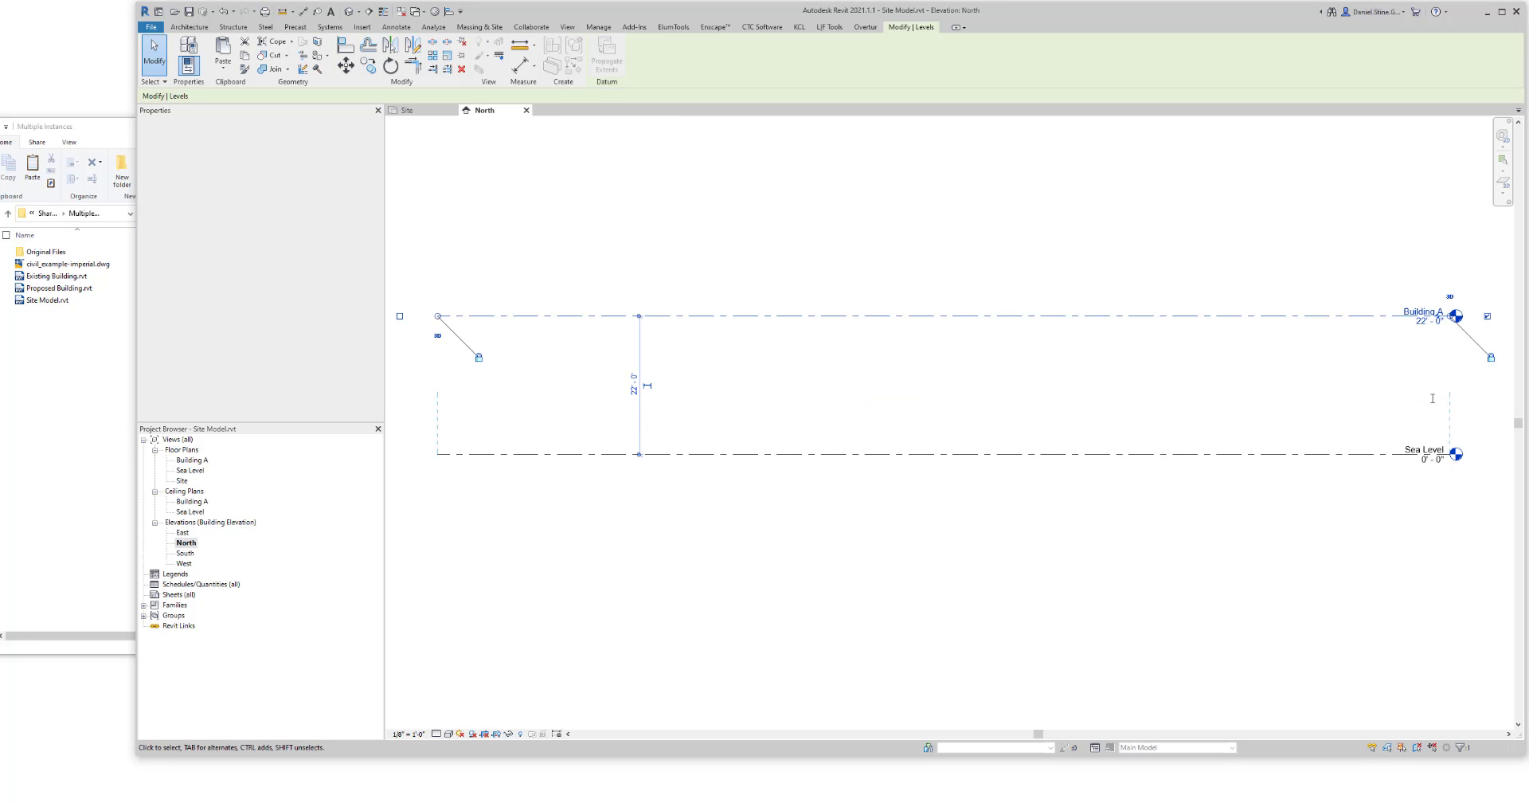
key("Escape")
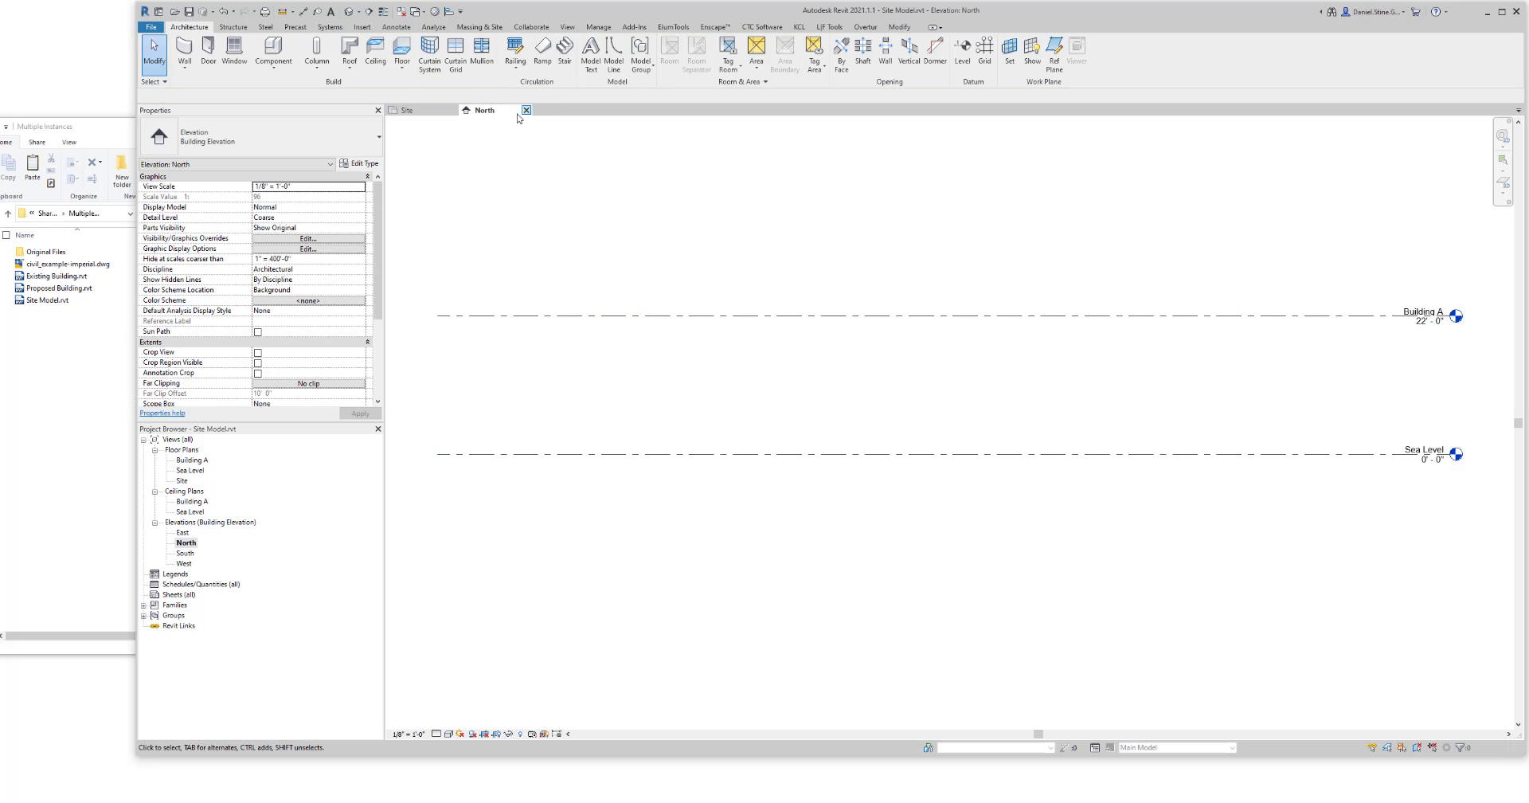
Step: Link civil_example-imperial.dwg into the Site floor plan
left_click(410, 109)
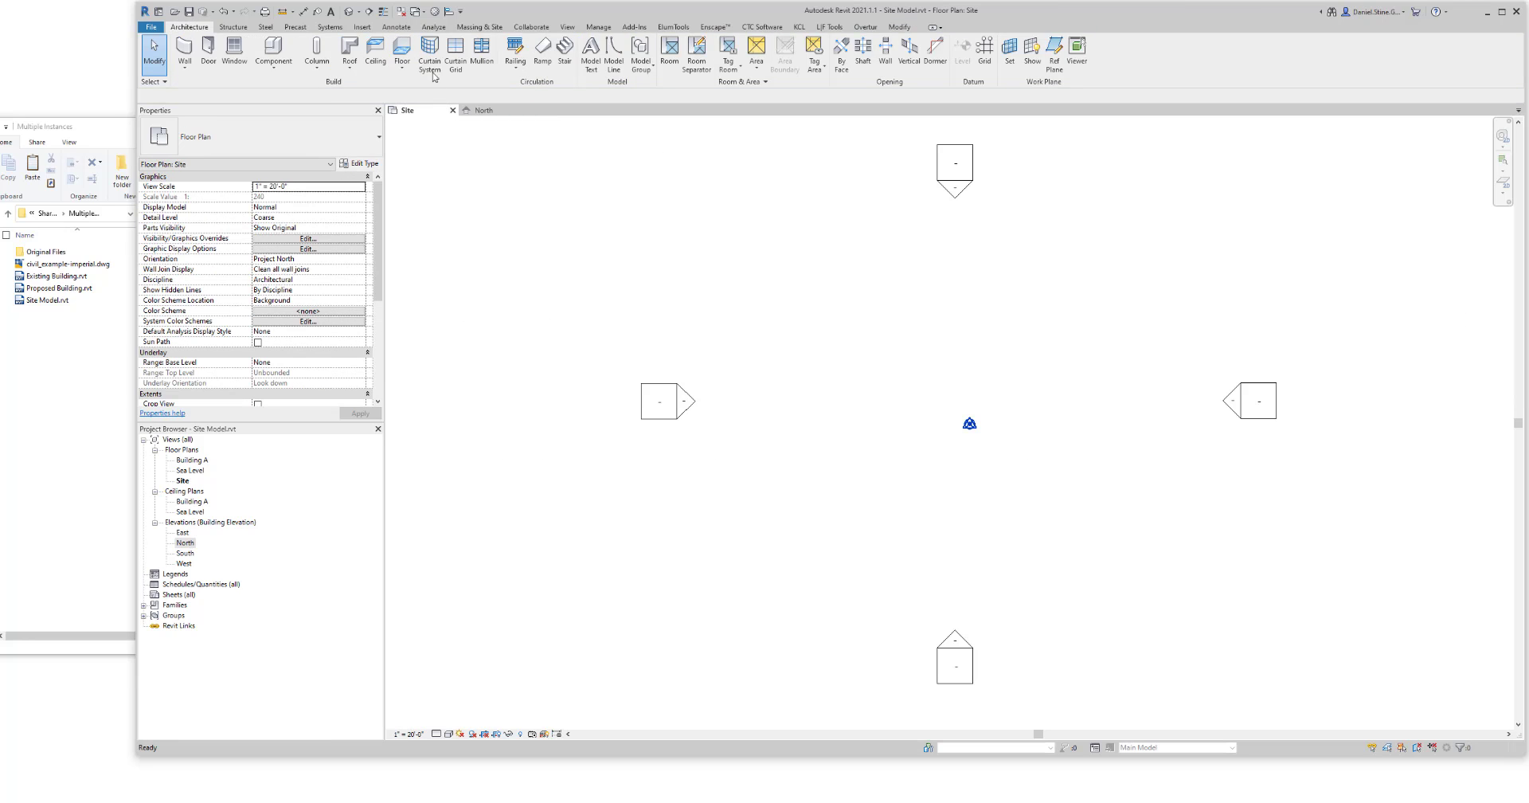
left_click(360, 27)
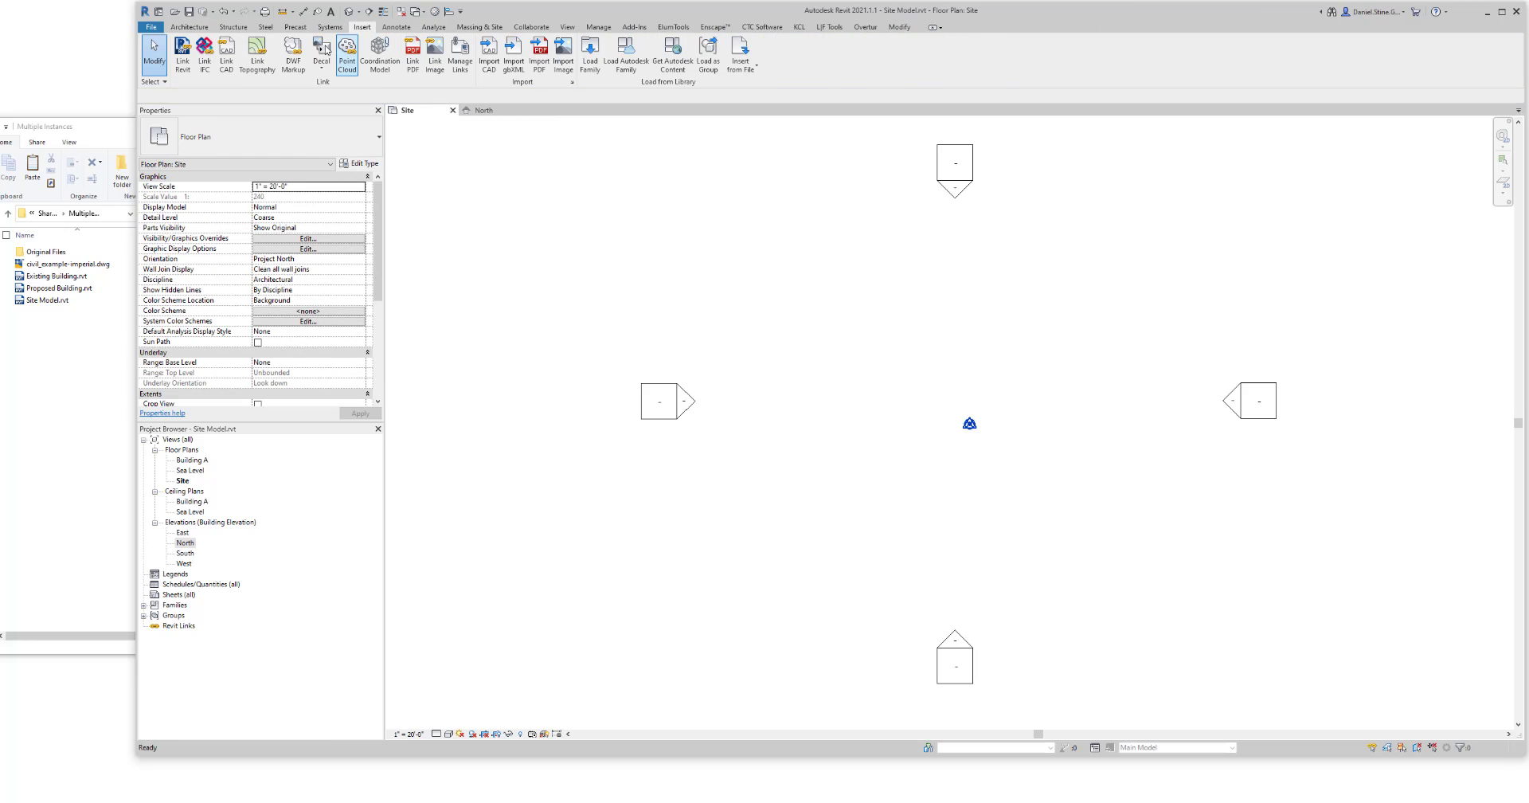
left_click(227, 56)
left_click(633, 231)
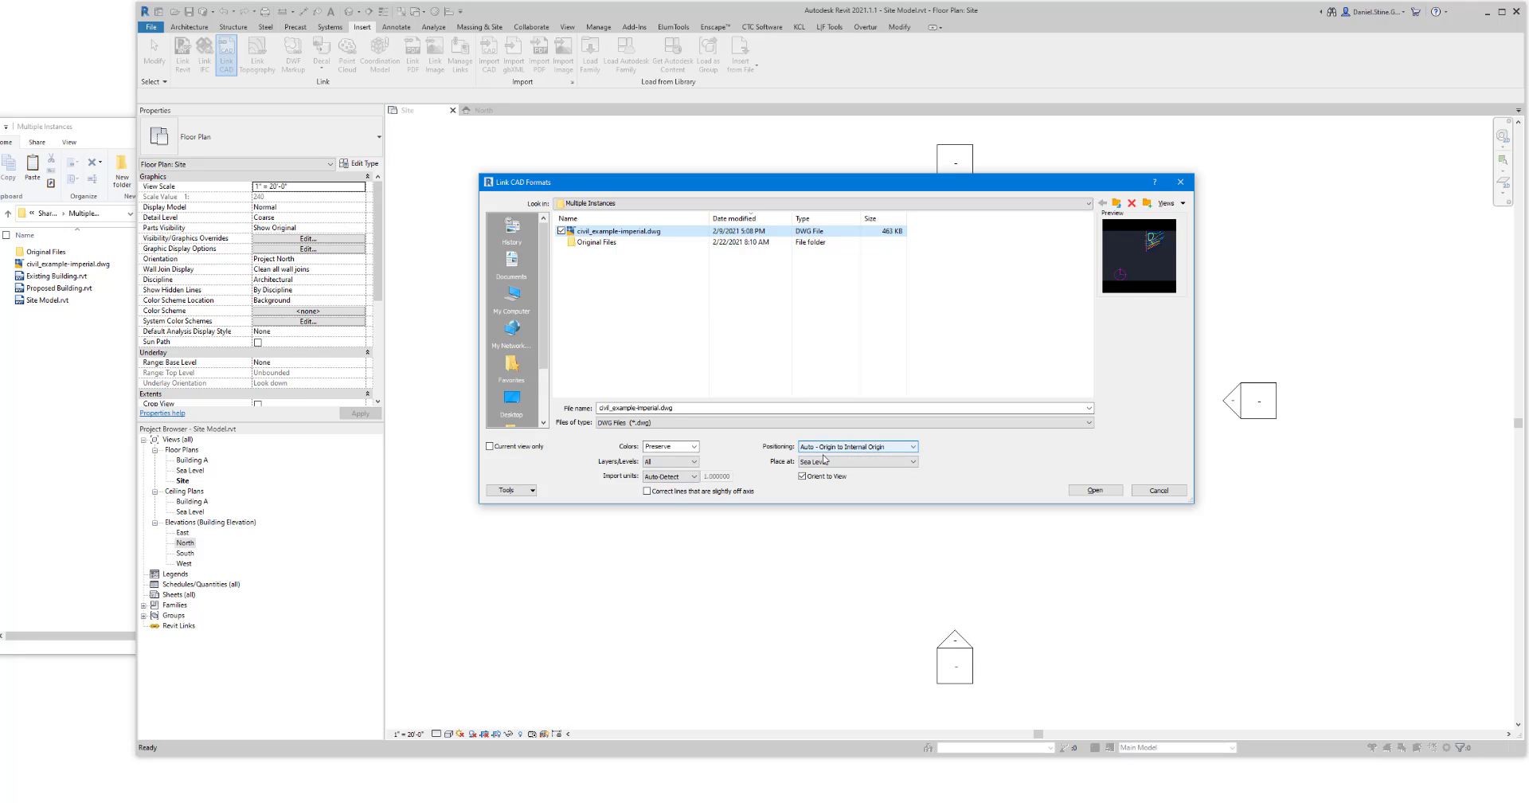
left_click(1095, 490)
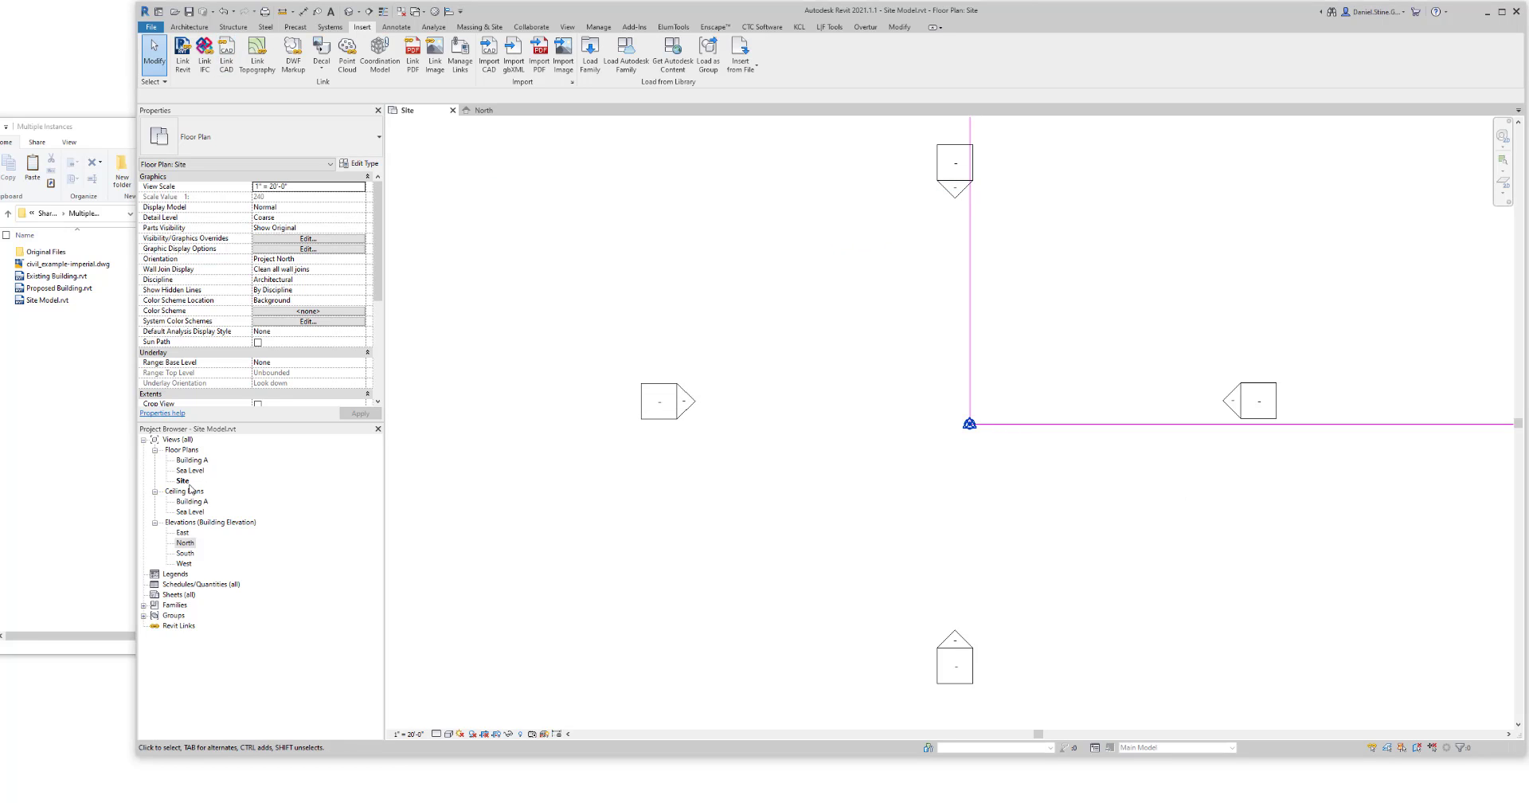
scroll(286, 358, "down", 5)
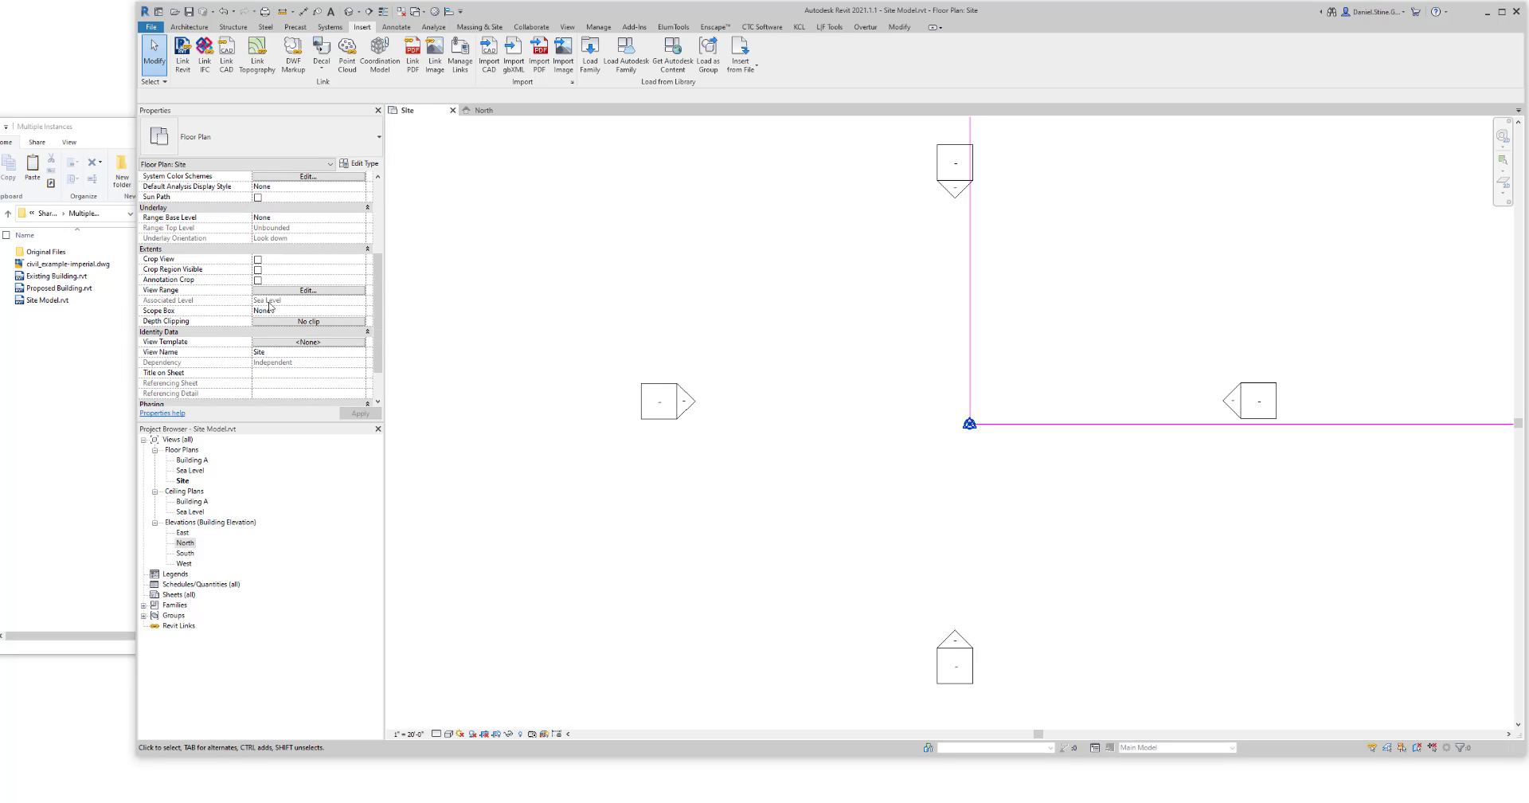
Step: View the linked drawing alongside the levels in the North elevation
left_click(482, 112)
scroll(888, 330, "down", 5)
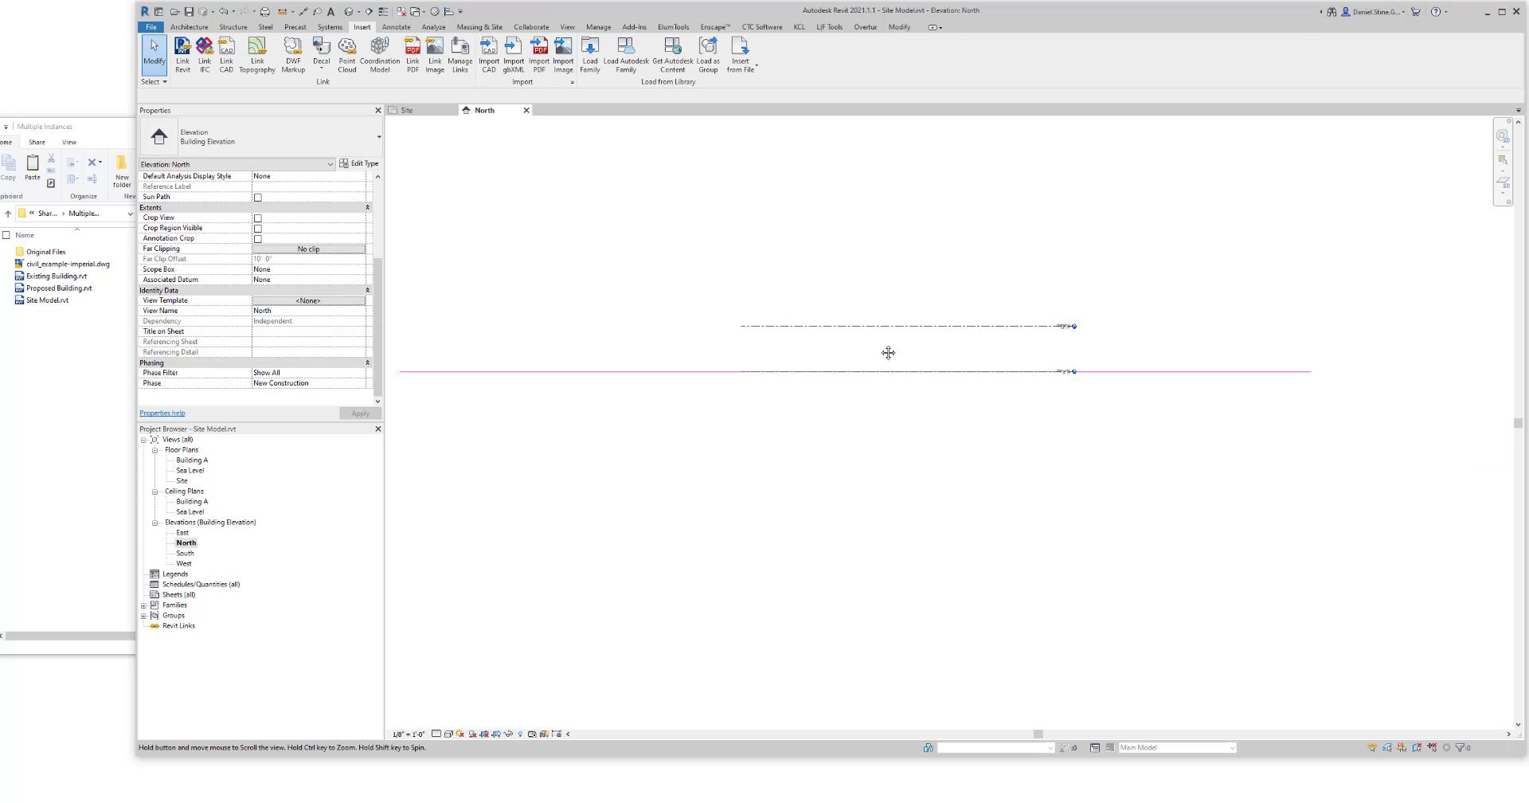
middle_click_drag(888, 356, 1024, 416)
scroll(1163, 427, "down", 2)
scroll(1160, 426, "up", 4)
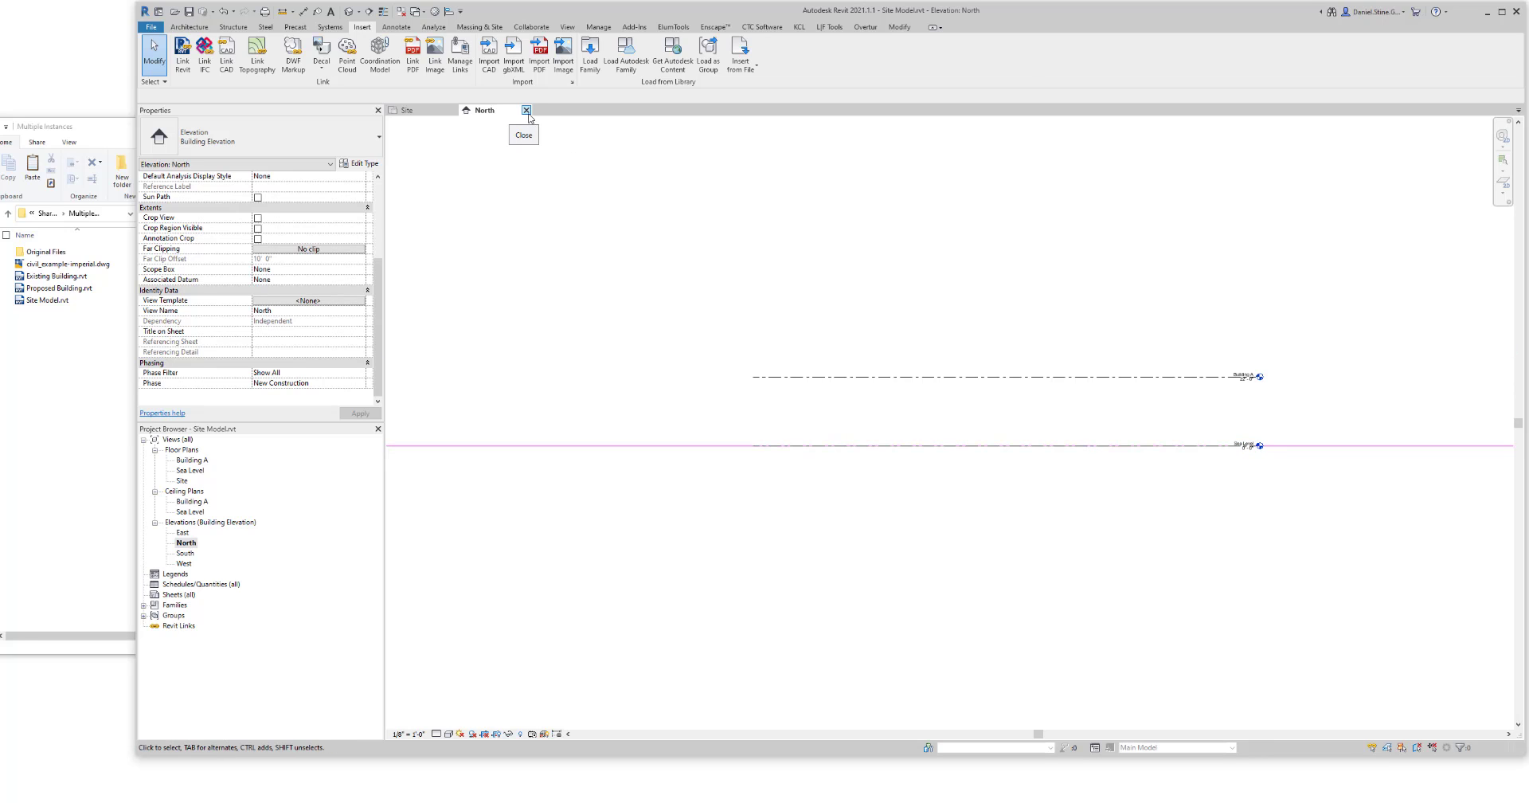
Step: Back in the Site plan, move the civil drawing over the project base point
left_click(526, 110)
scroll(825, 399, "down", 4)
scroll(825, 401, "down", 5)
left_click(861, 380)
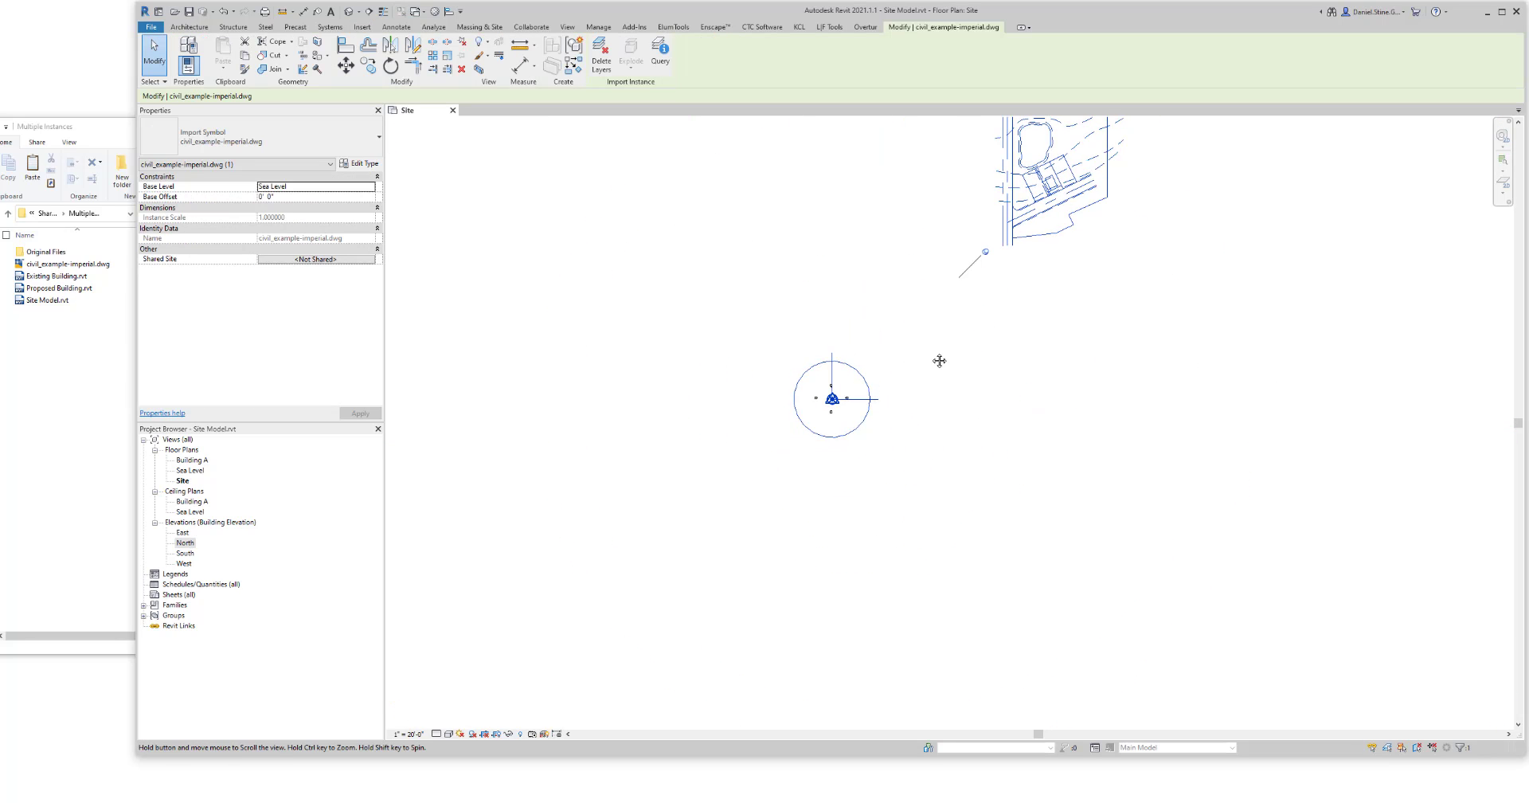
middle_click_drag(935, 362, 812, 427)
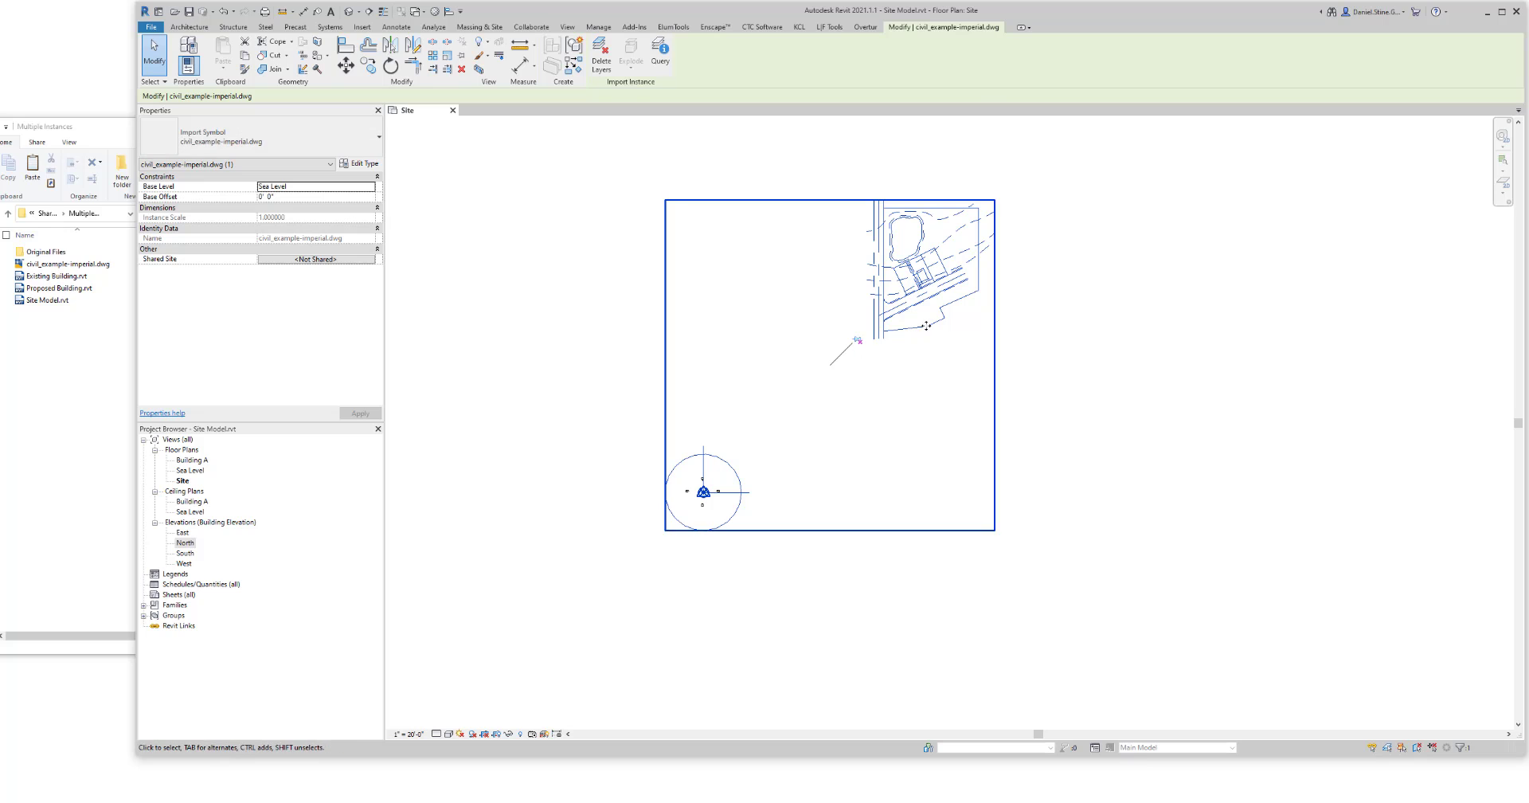
left_click_drag(926, 328, 702, 479)
scroll(702, 479, "up", 8)
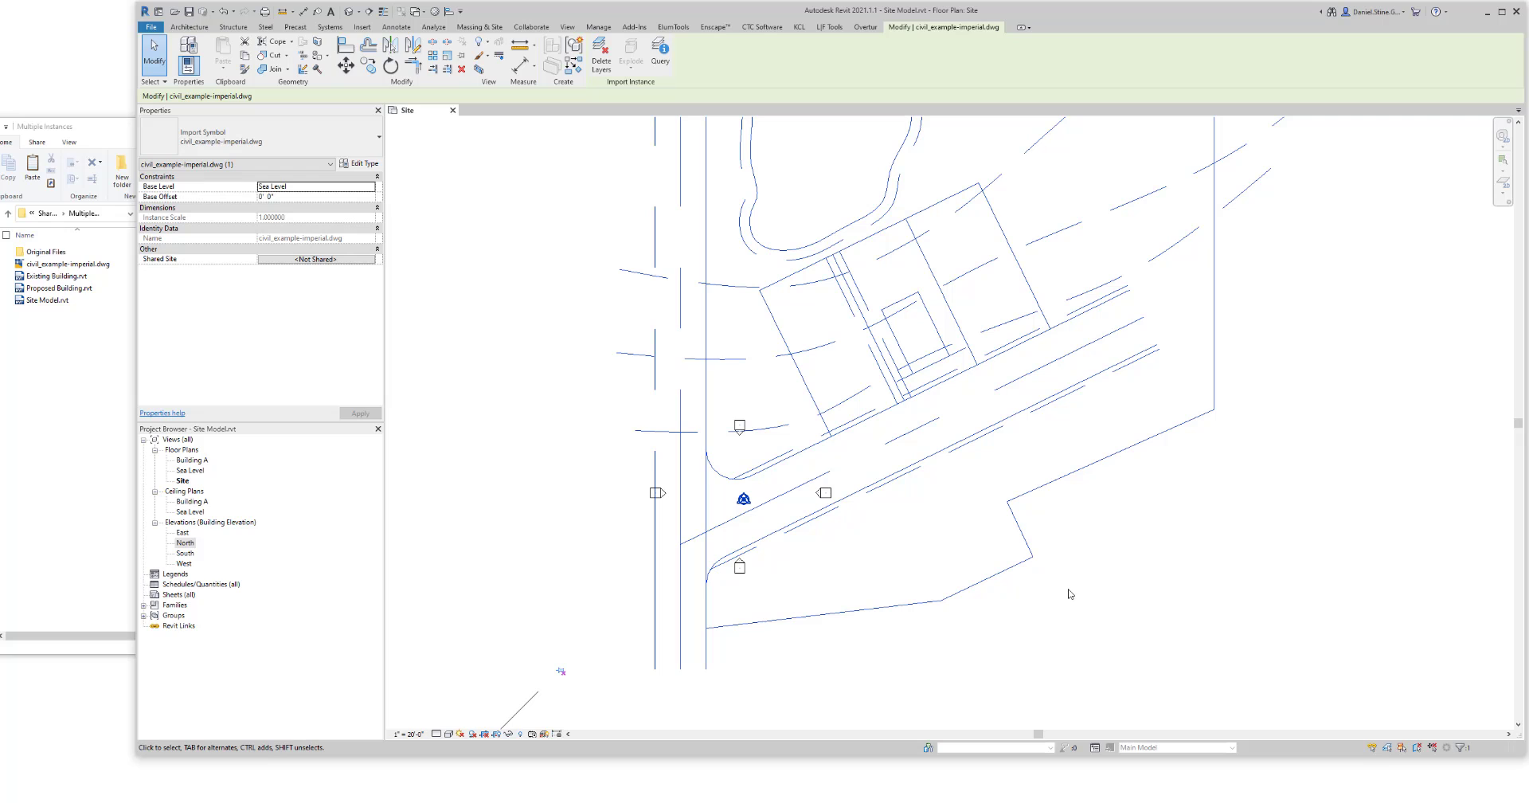
Step: Acquire the civil drawing's shared coordinates and reconcile them
left_click(326, 259)
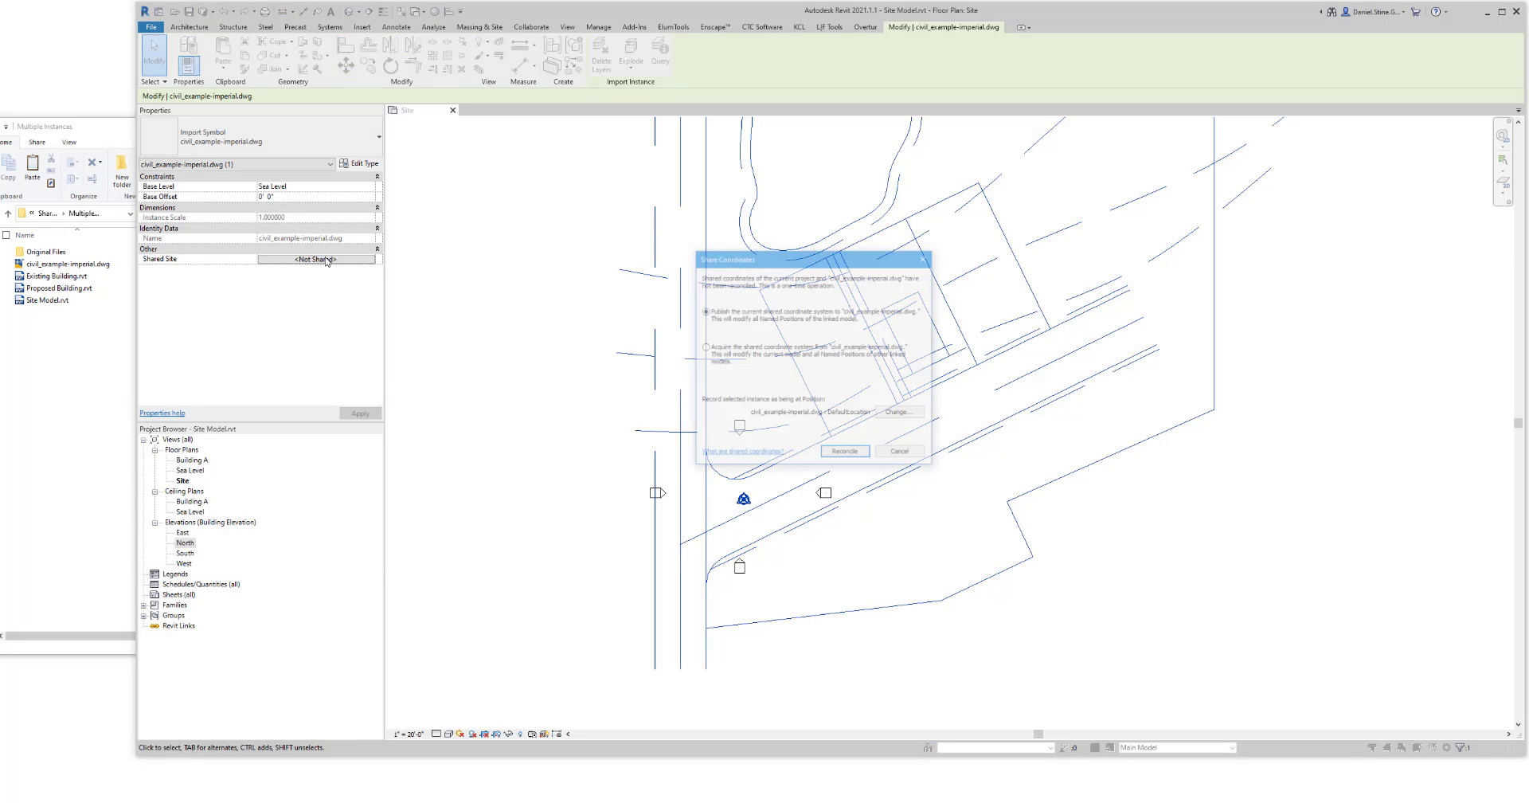
left_click(704, 348)
left_click(846, 453)
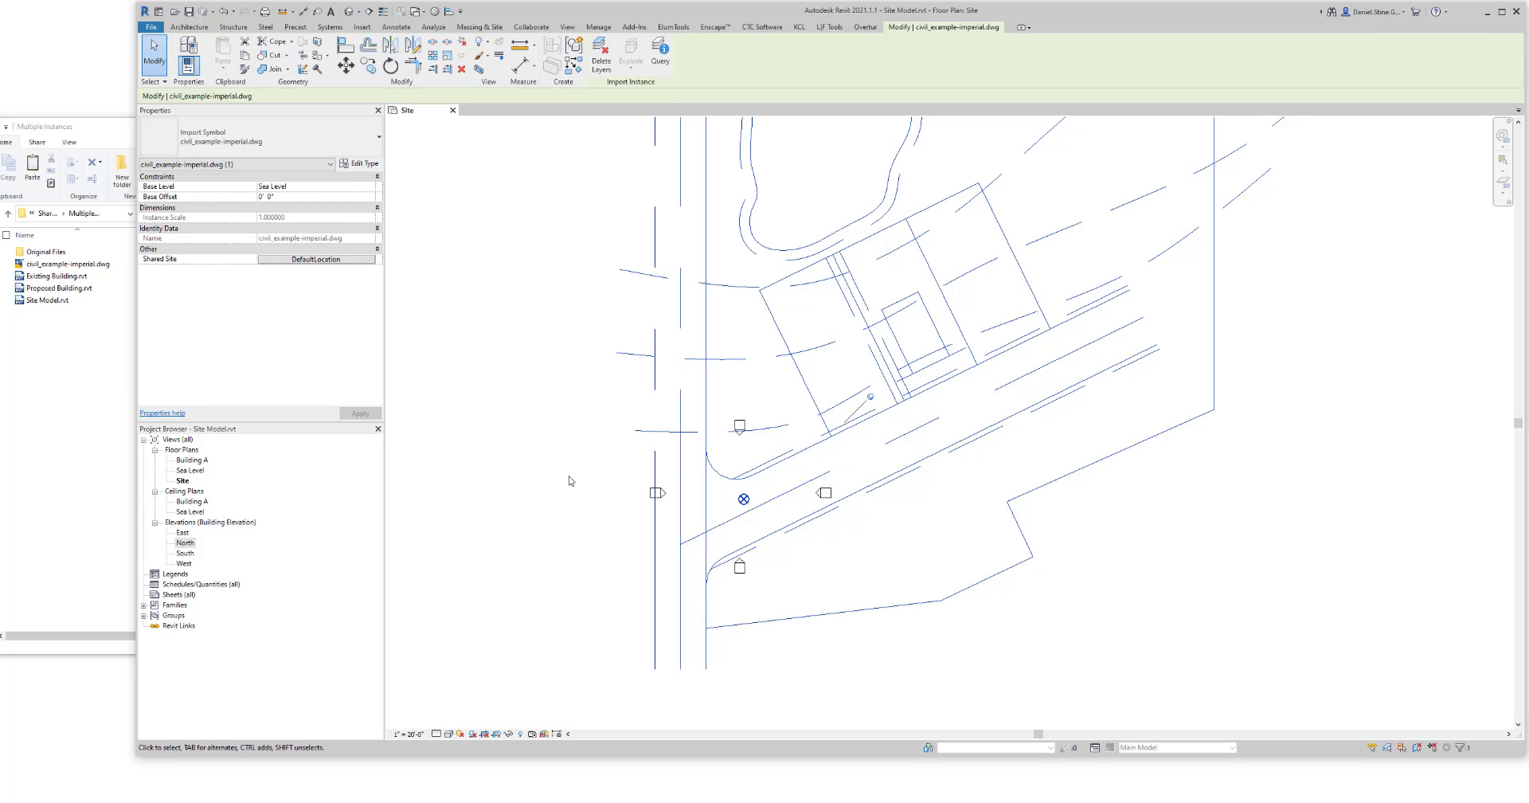
scroll(587, 436, "down", 5)
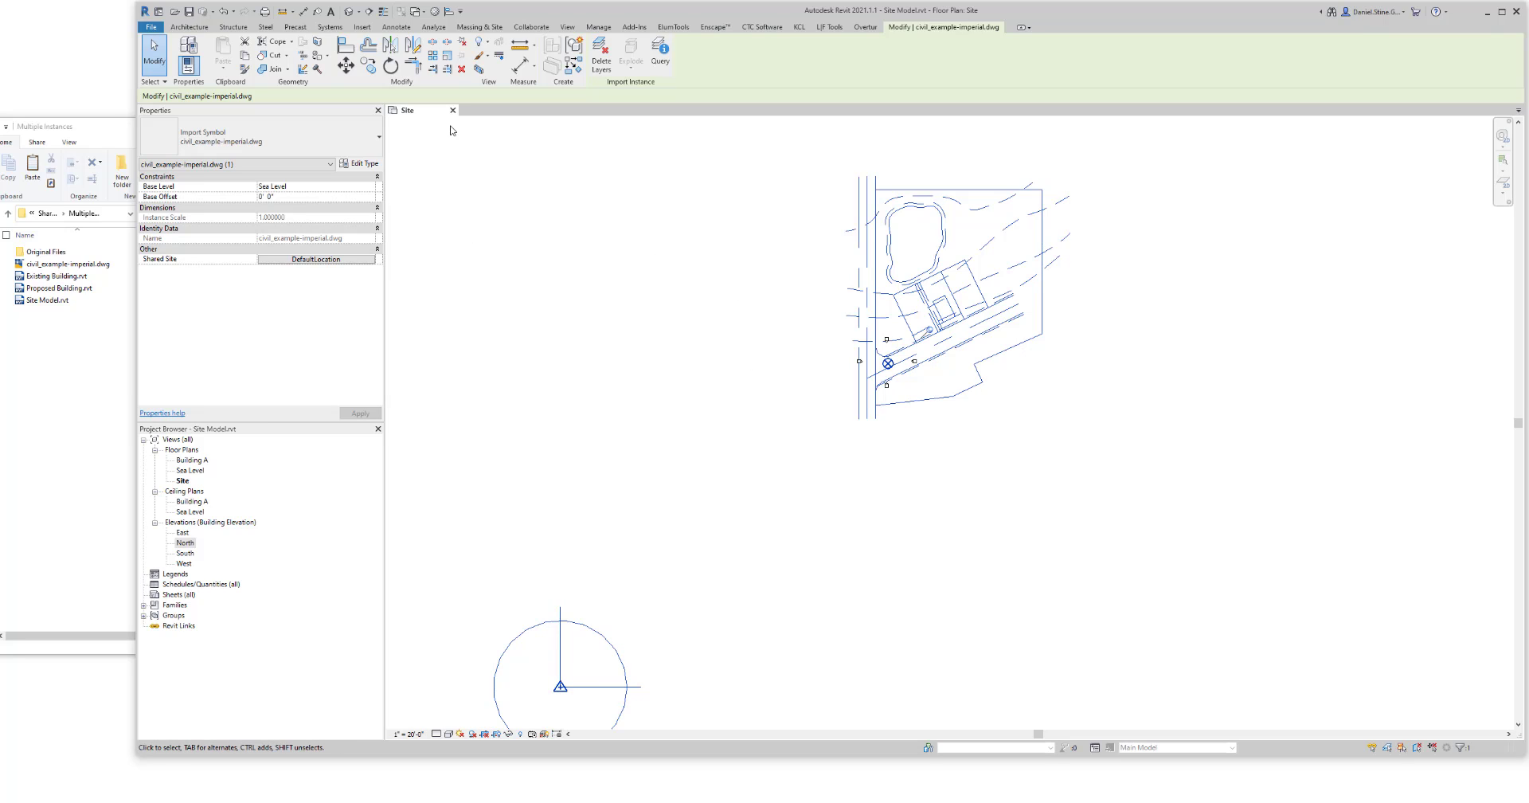
Step: In 3D, create a toposurface from the civil drawing's Contours and POND layers
left_click(348, 11)
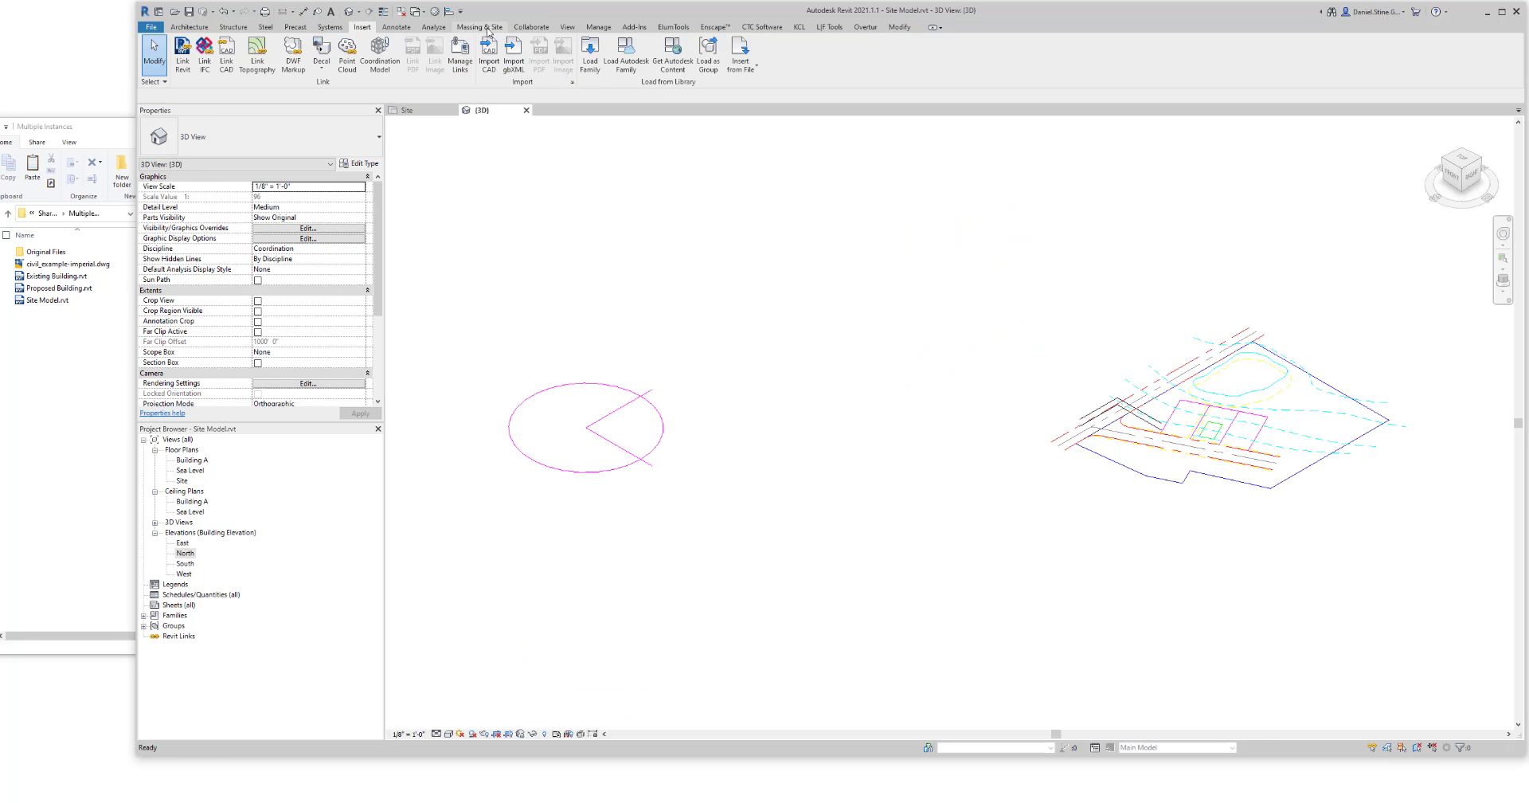
left_click(479, 27)
left_click(417, 58)
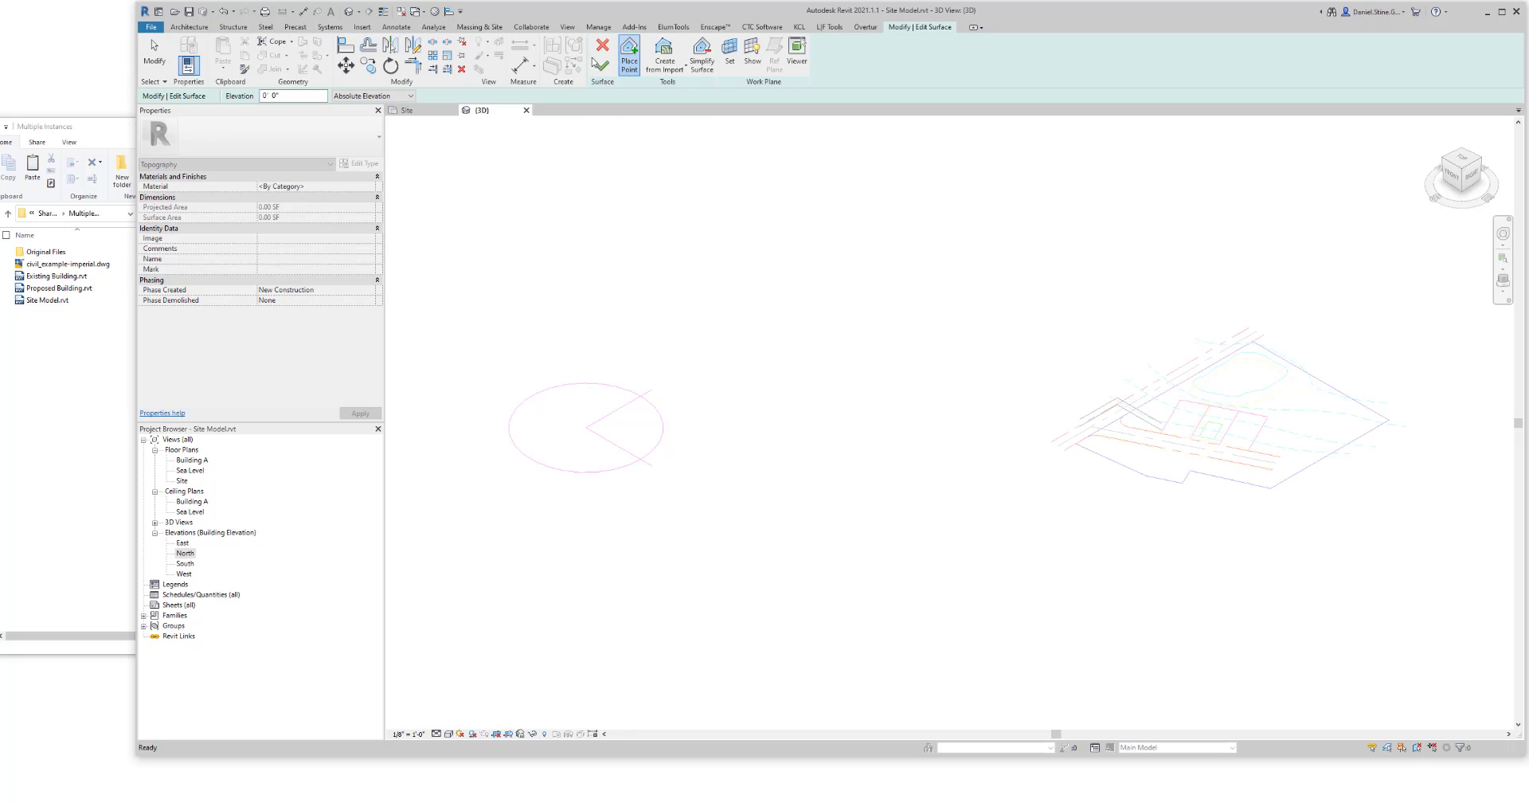
left_click(664, 60)
left_click(637, 91)
left_click(1111, 382)
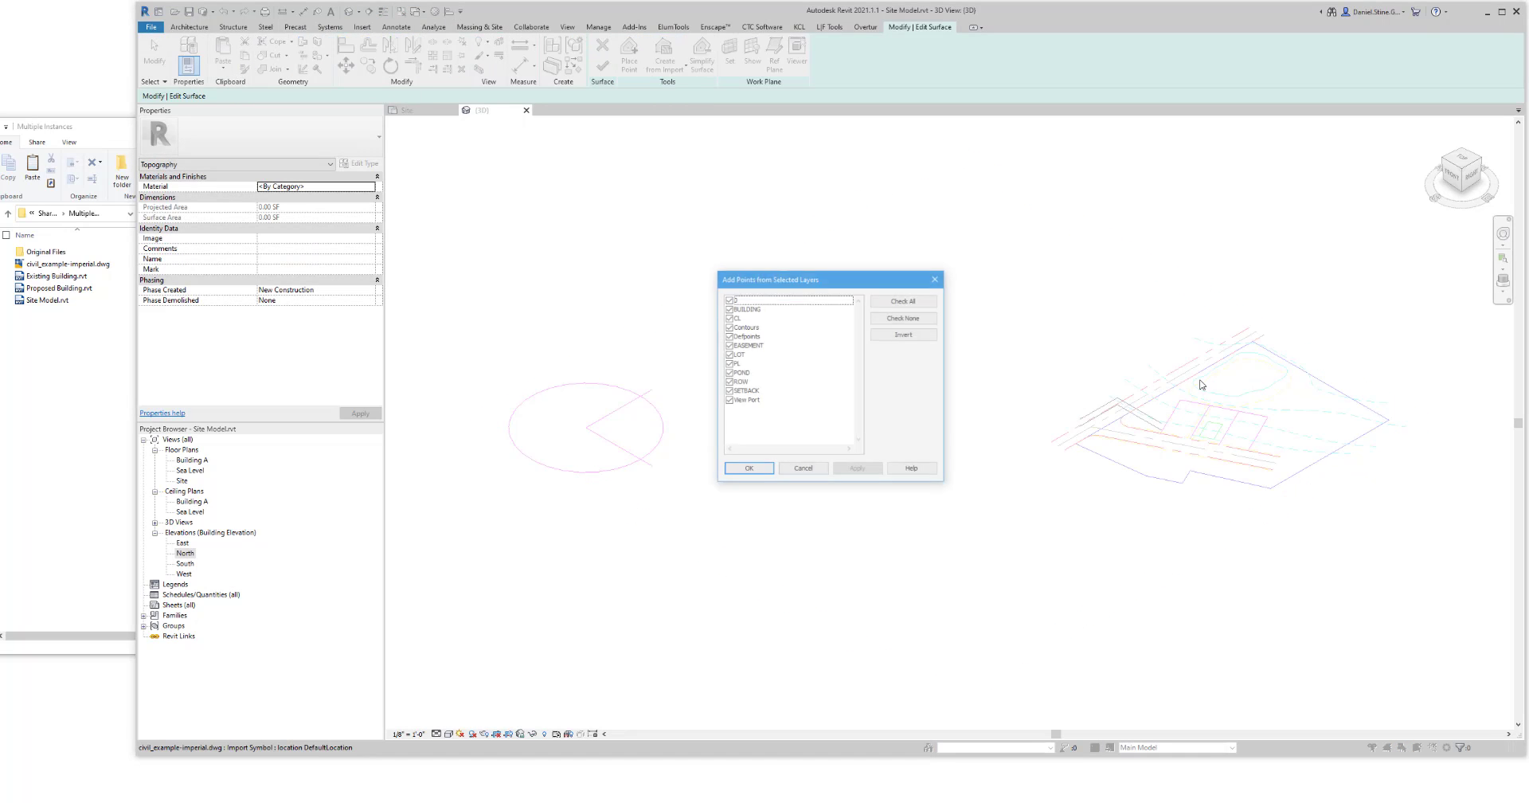
left_click(920, 318)
left_click(728, 327)
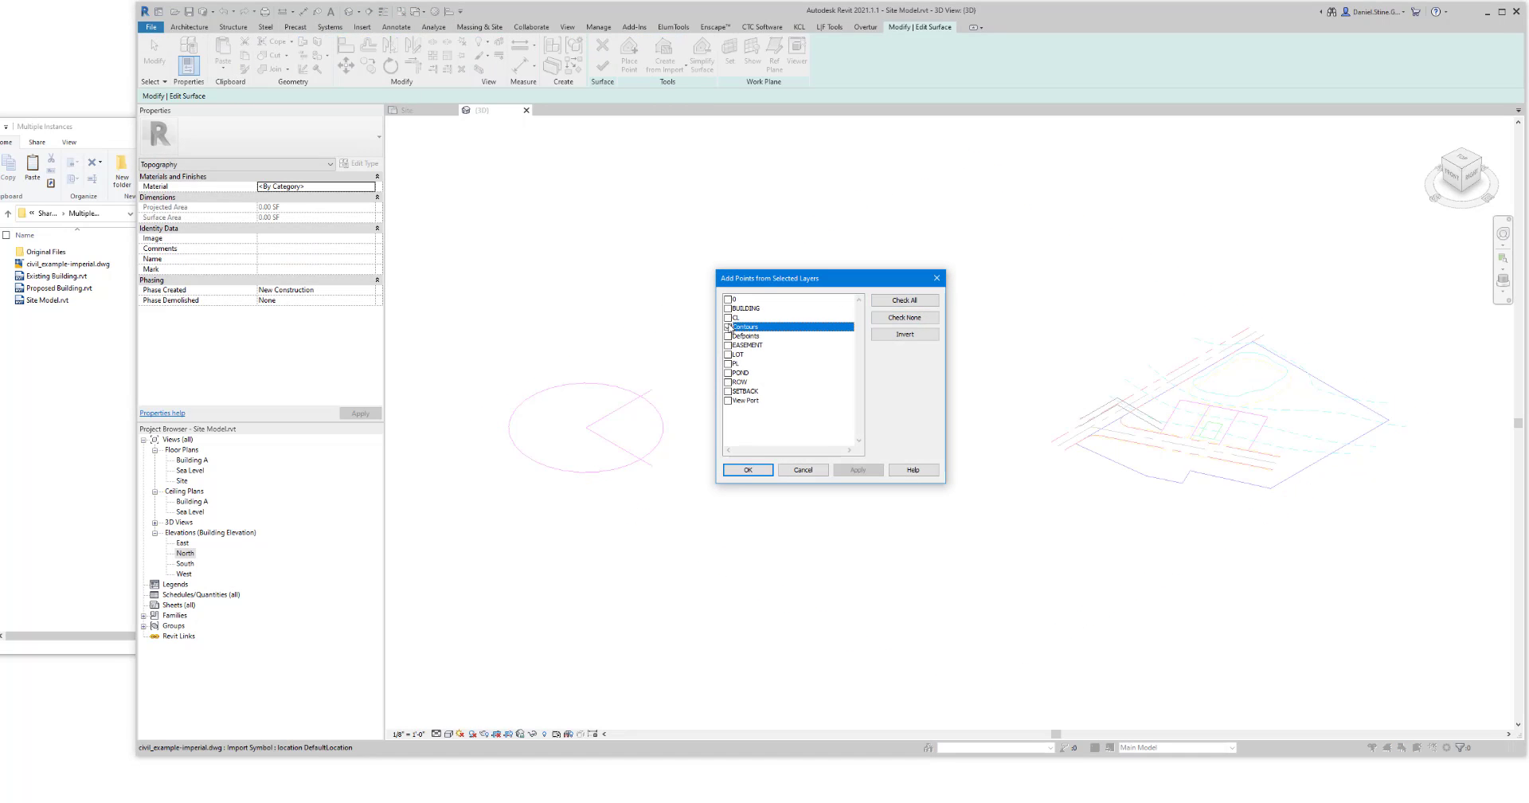
left_click(728, 373)
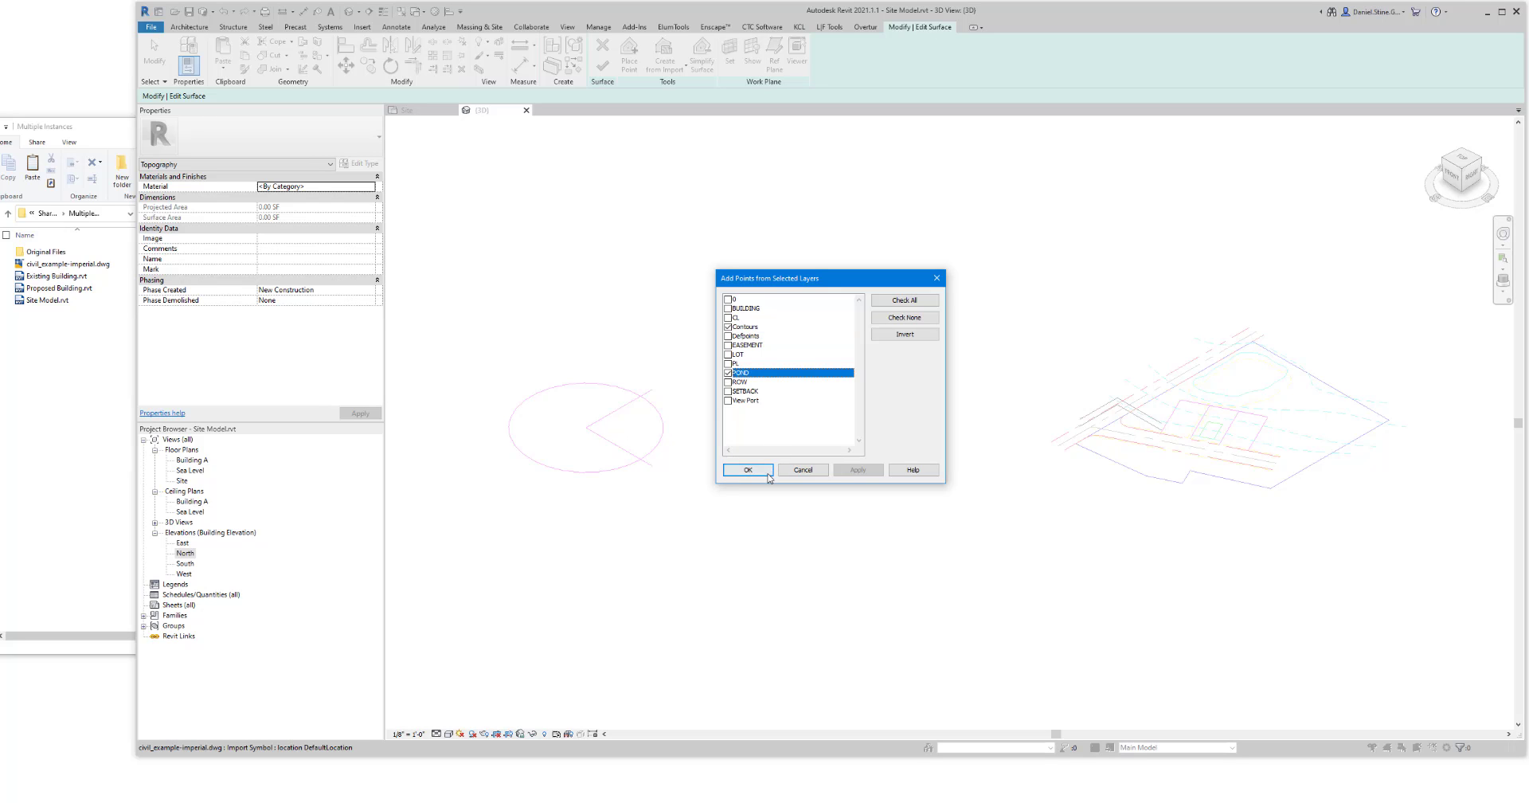
left_click(747, 469)
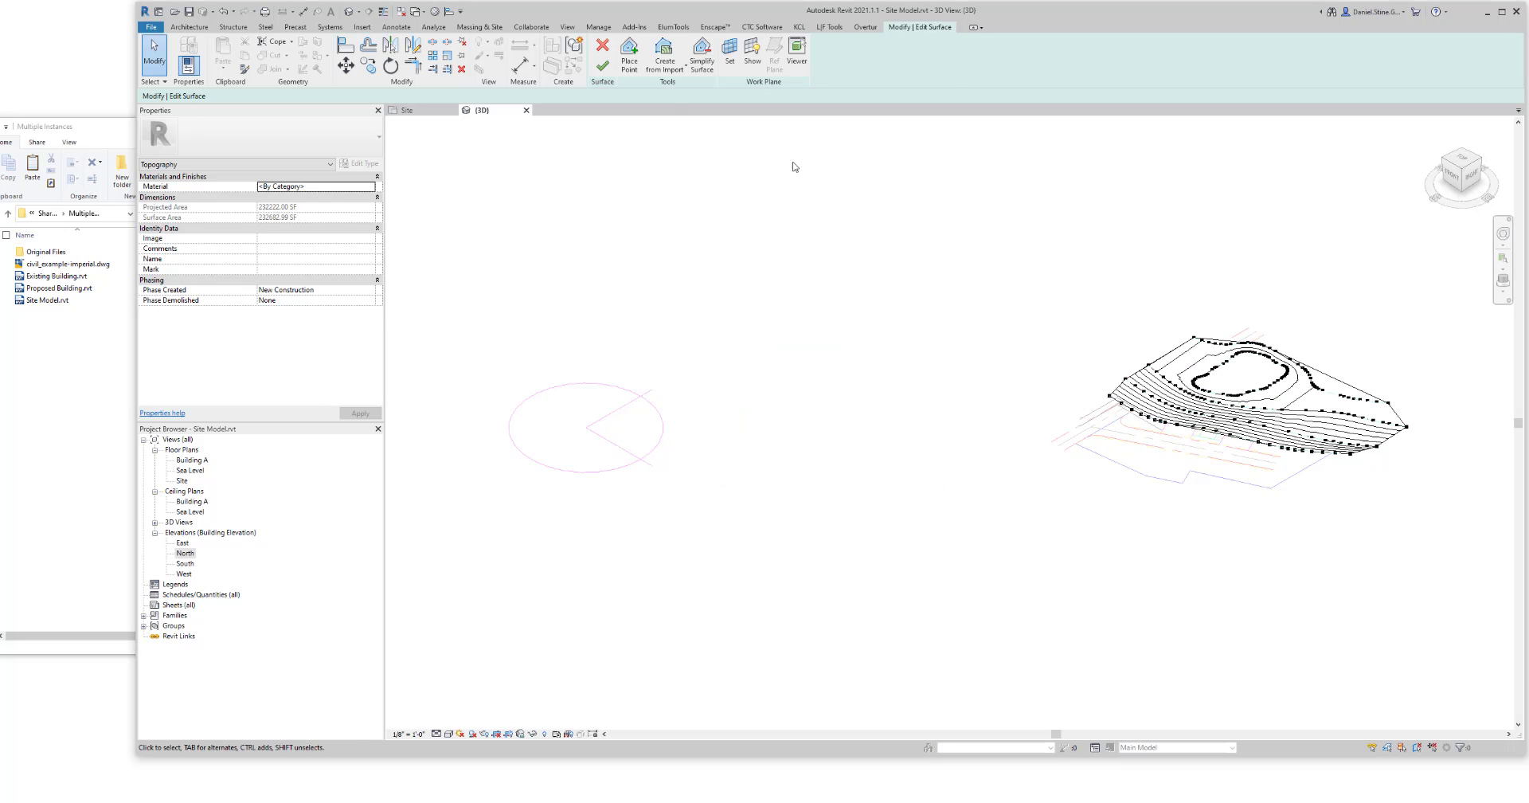
Step: Finish the surface, view it Shaded and orbited, then close the 3D view
left_click(602, 67)
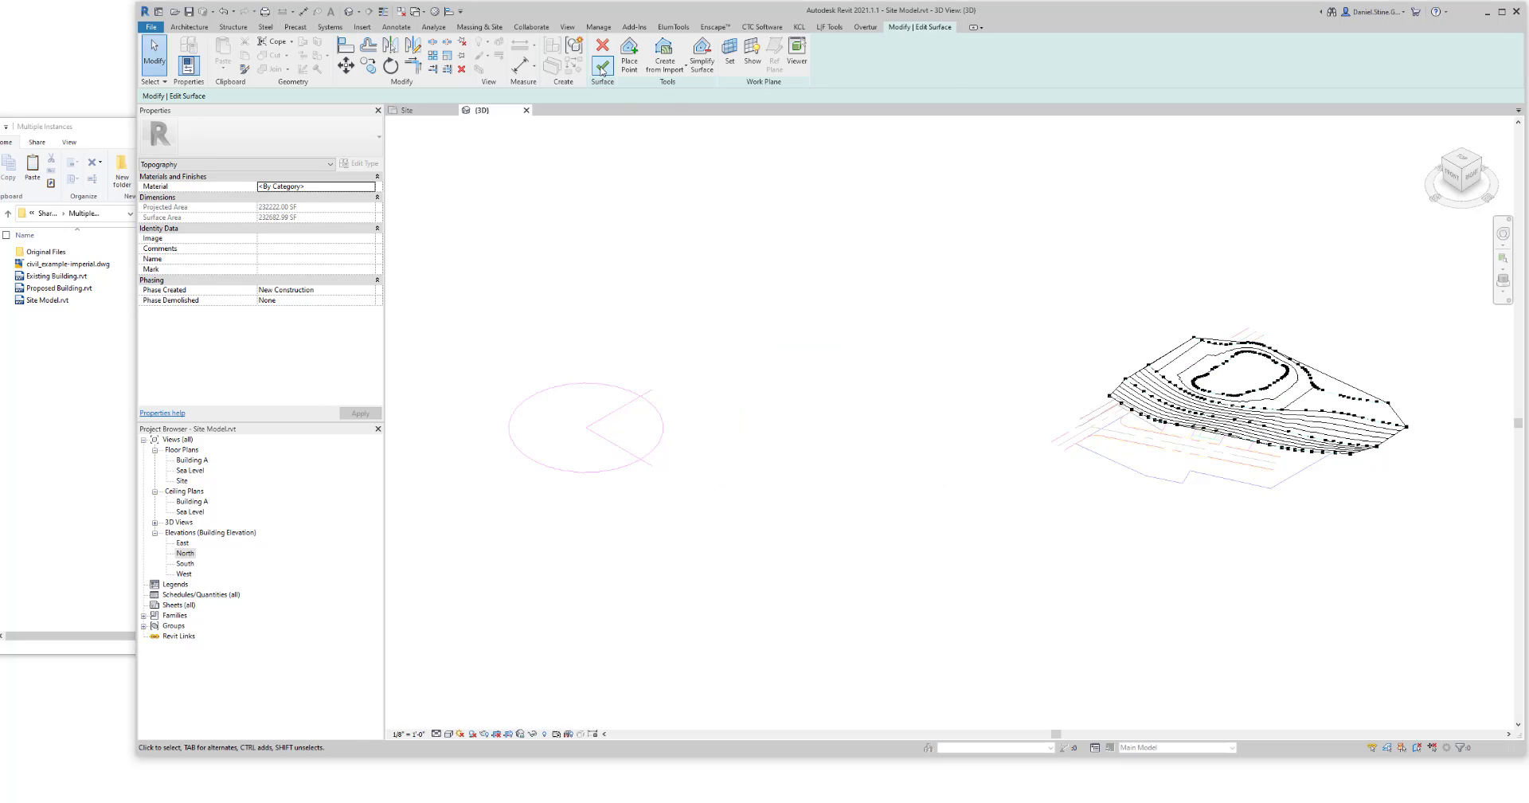
left_click(448, 734)
left_click(478, 705)
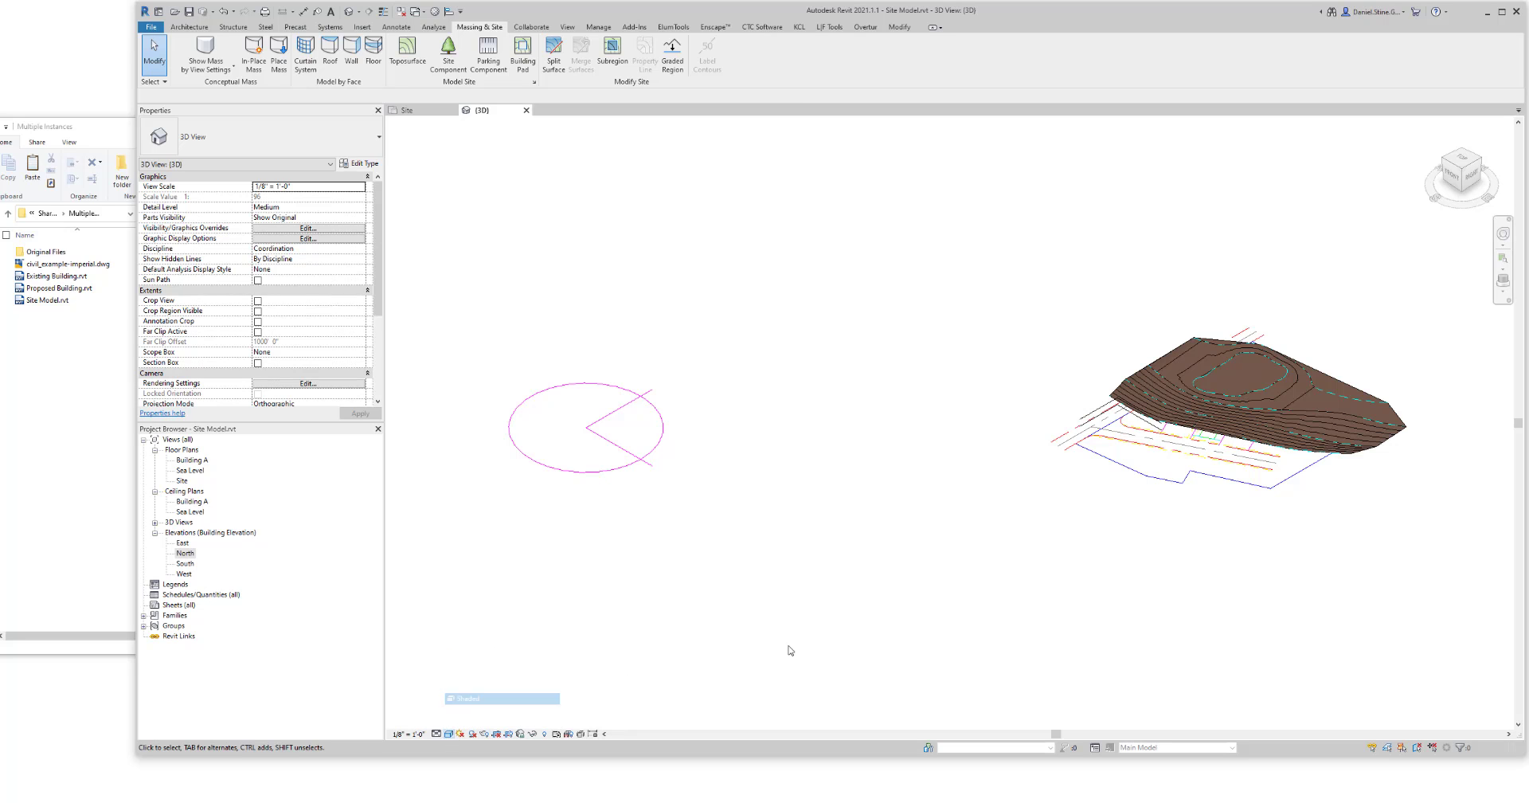
mouse_move(1013, 550)
middle_mouse_down("shift")
mouse_move(1168, 515)
mouse_move(1048, 566)
mouse_move(1027, 557)
middle_mouse_up("shift")
left_click(525, 110)
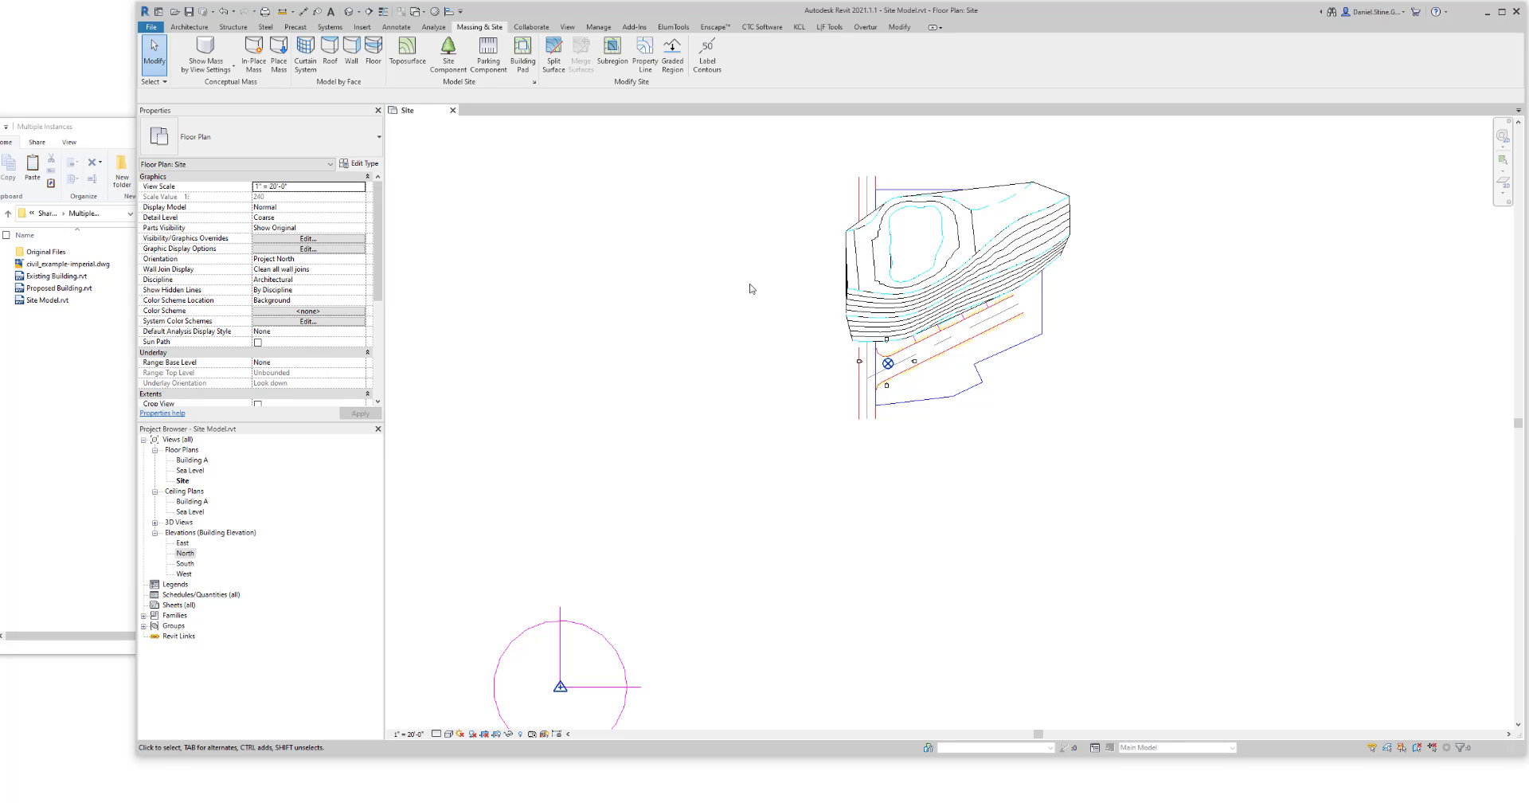
Step: Save the Site Model project
left_click(189, 12)
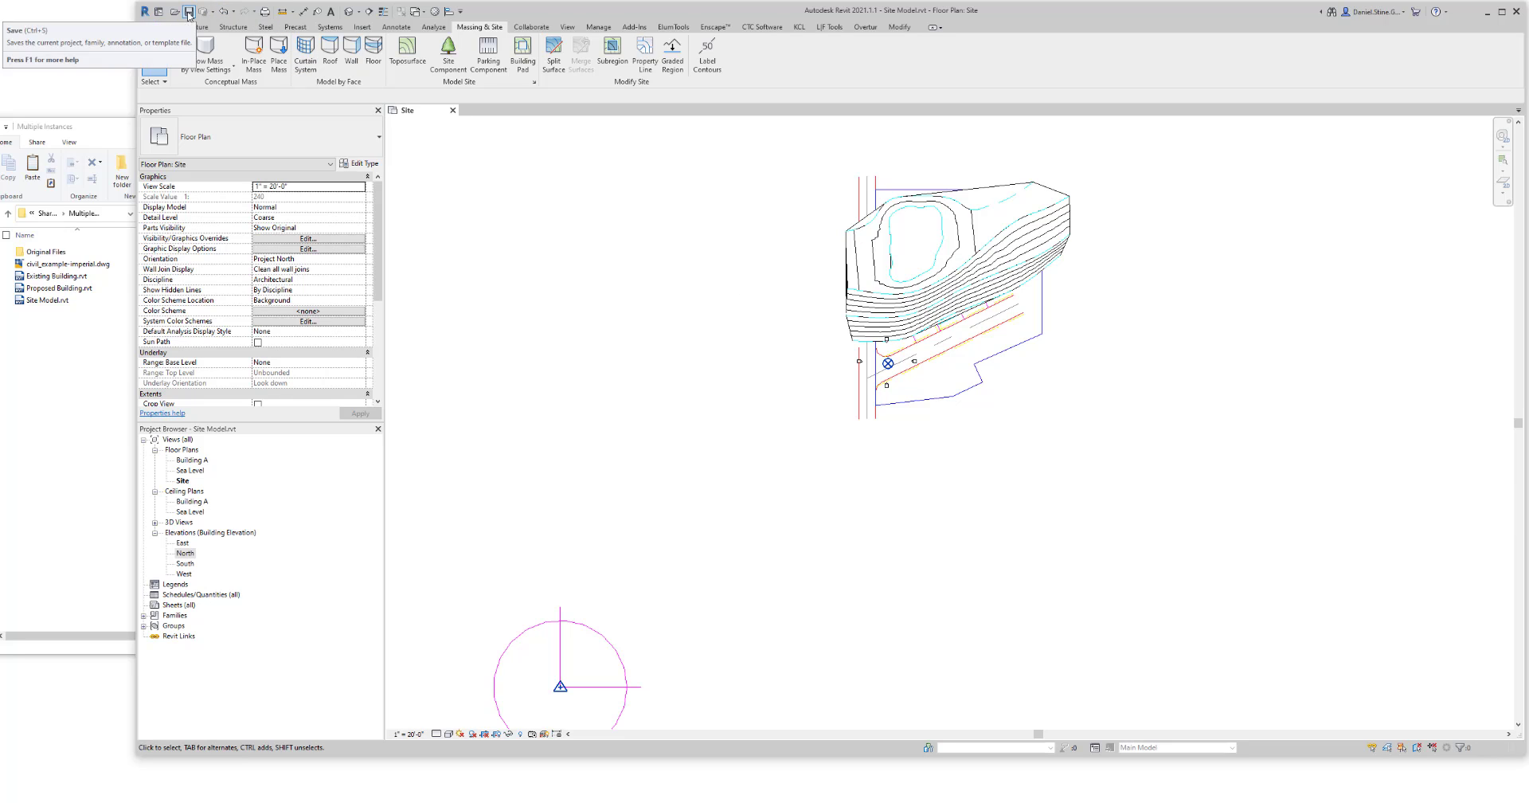
Step: Close the Site plan and open the Proposed Building project
left_click(452, 110)
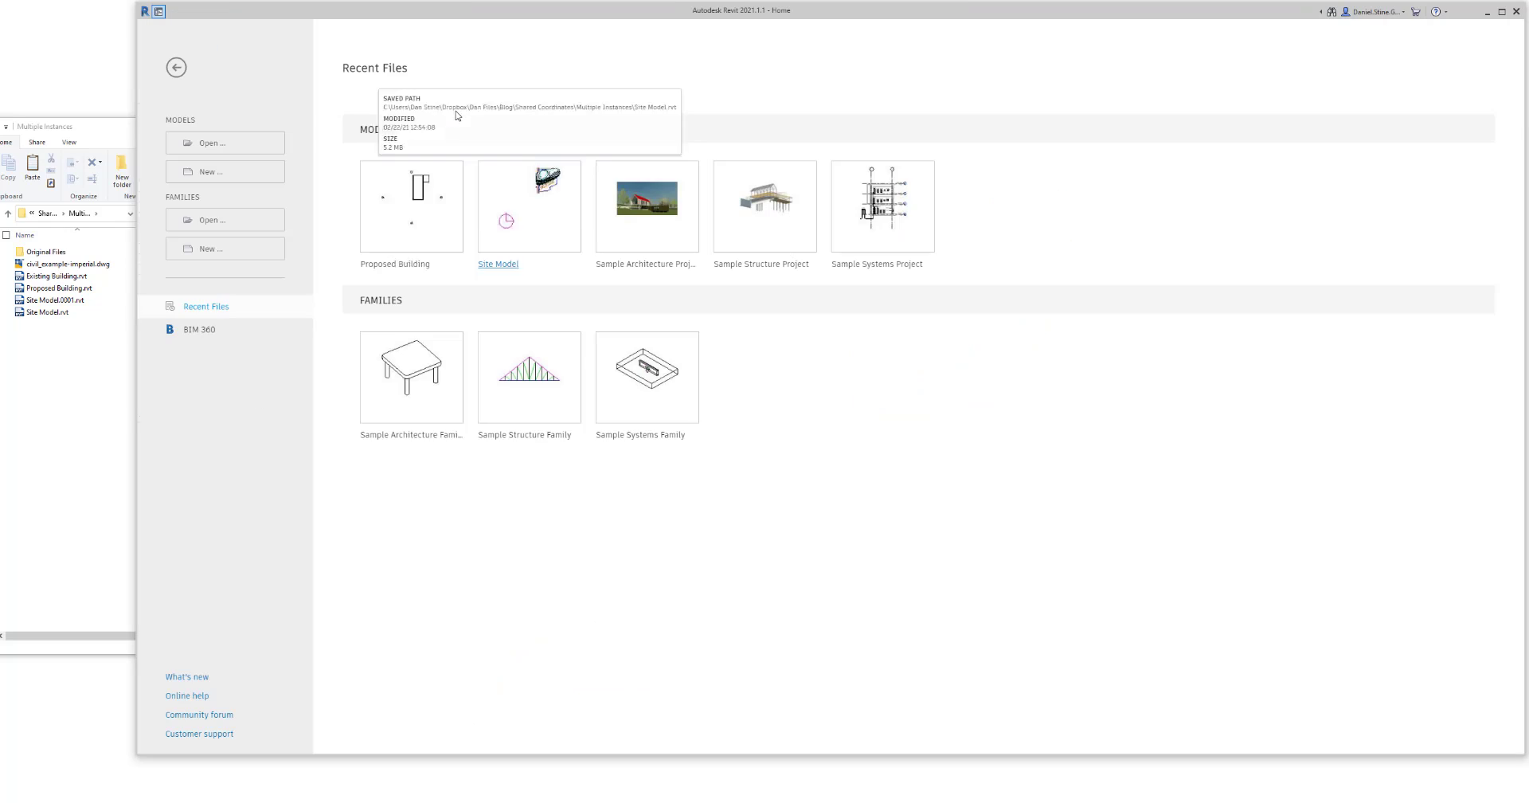
left_click(535, 266)
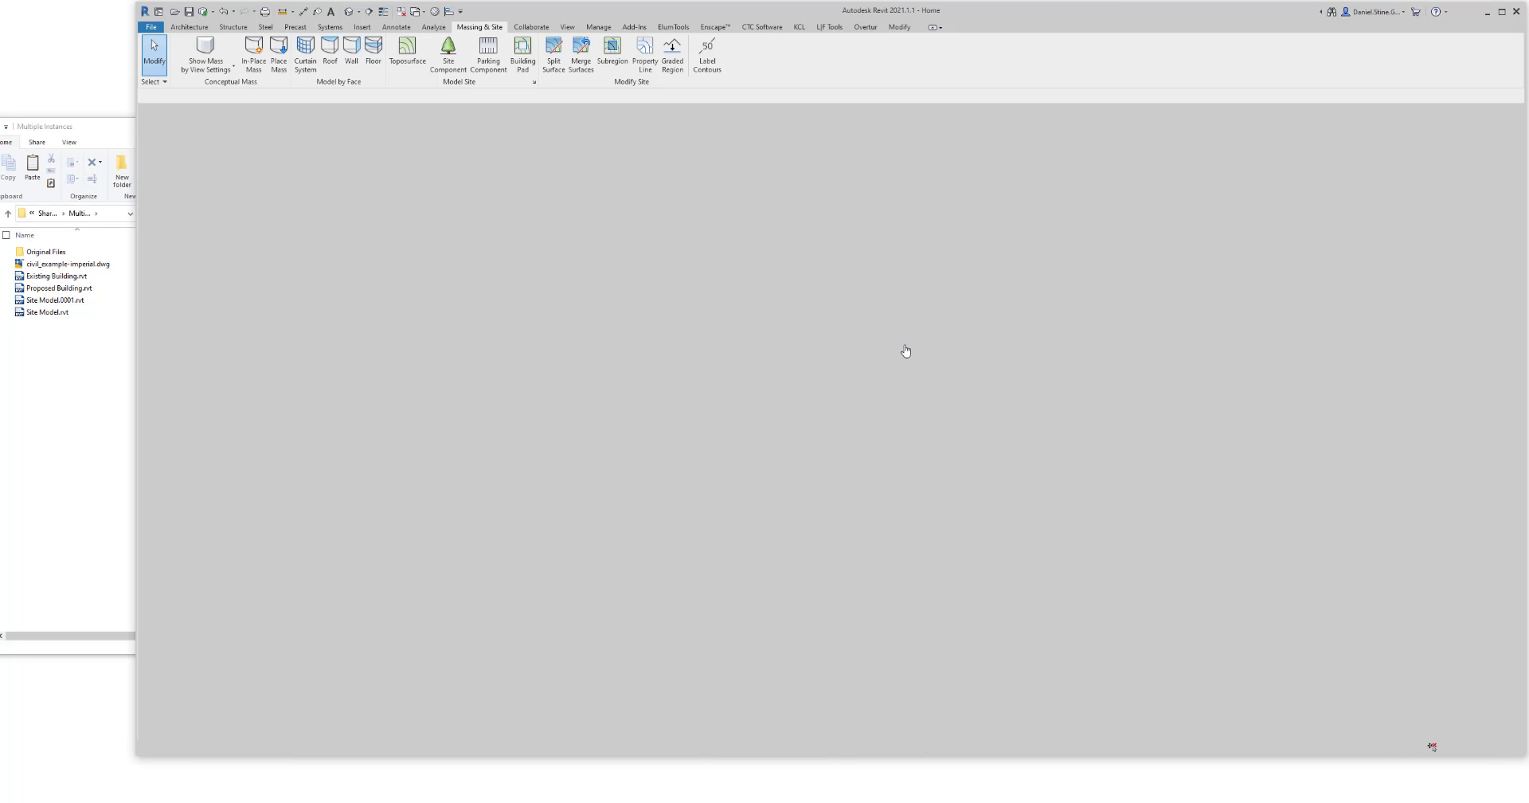
scroll(911, 347, "down", 3)
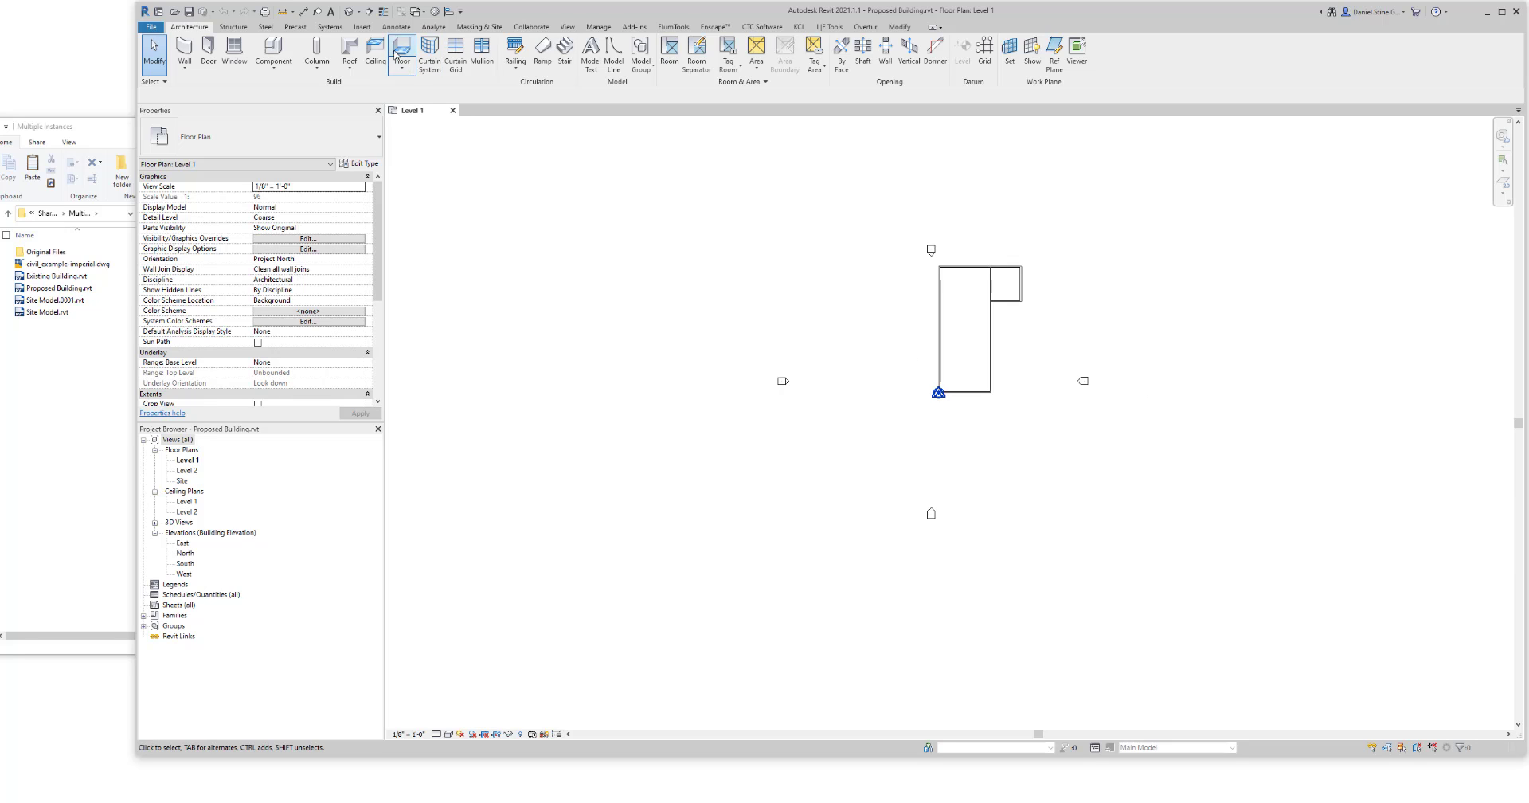
Step: Link Site Model.rvt into the Proposed Building project
left_click(362, 27)
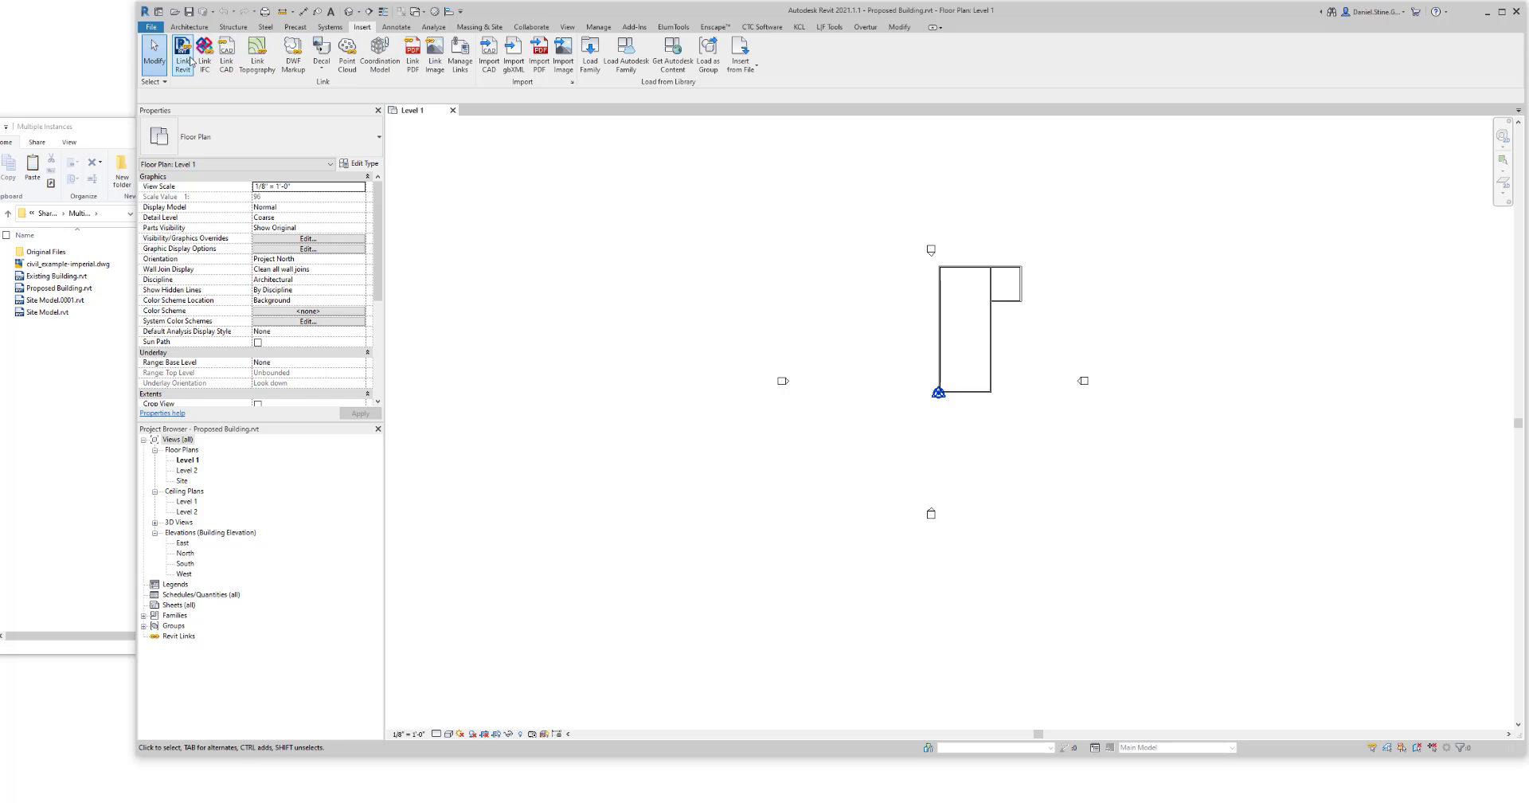
left_click(183, 53)
left_click(629, 254)
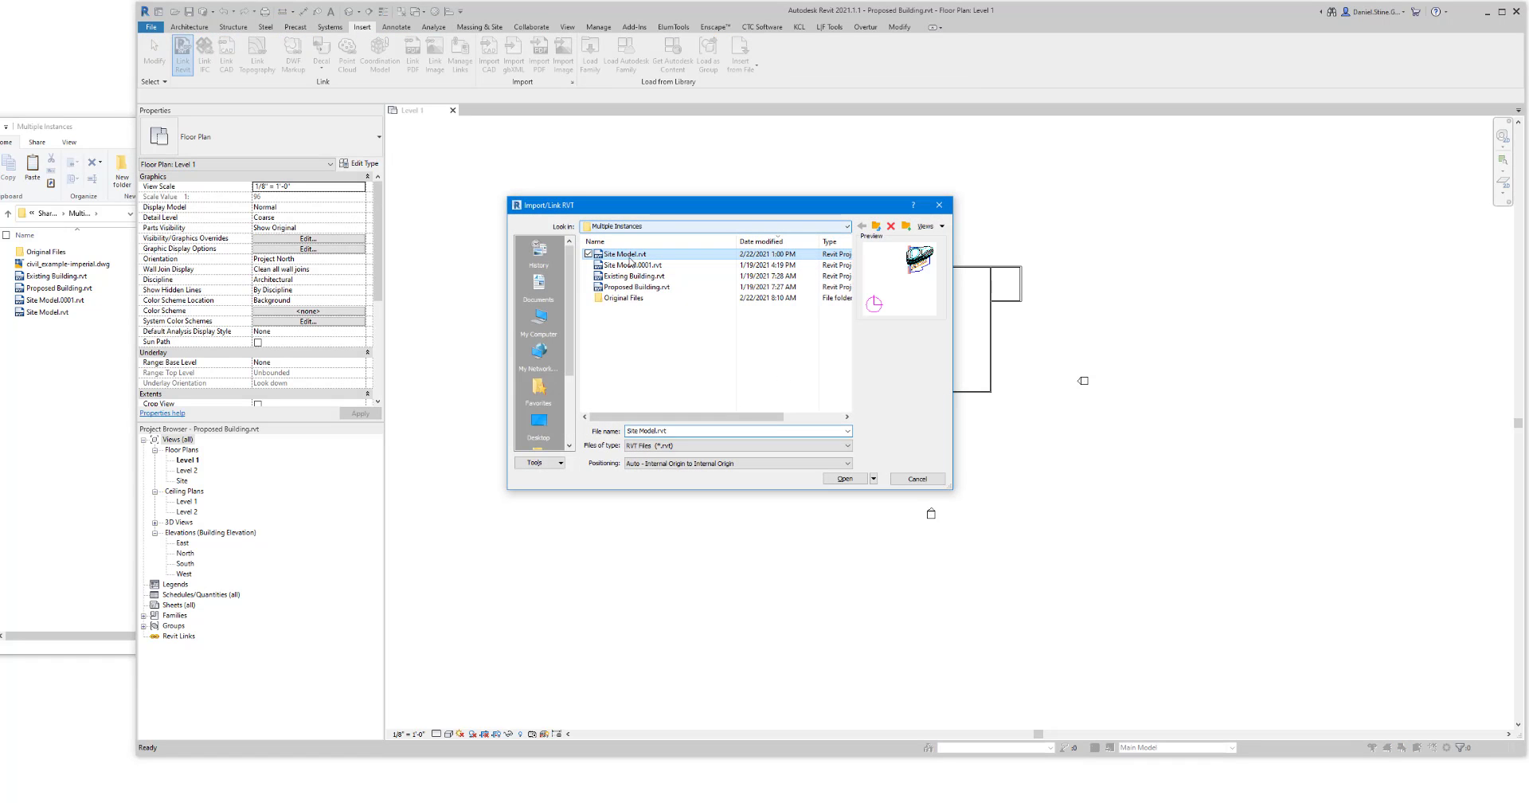
left_click(858, 479)
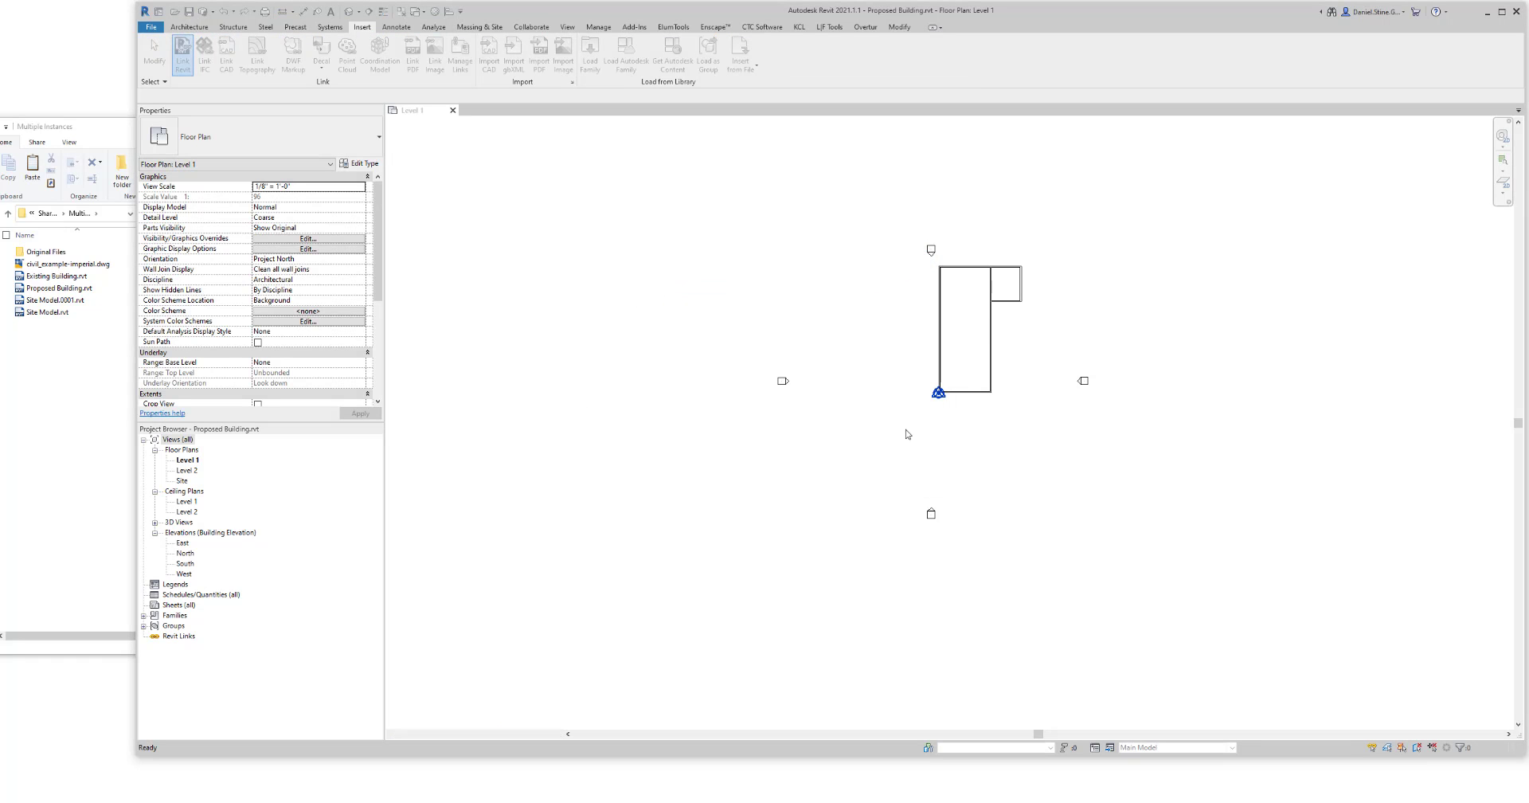
Step: Through VG, give the Site Model.rvt link Custom display settings, then select the link
scroll(1012, 415, "down", 2)
key("v")
key("g")
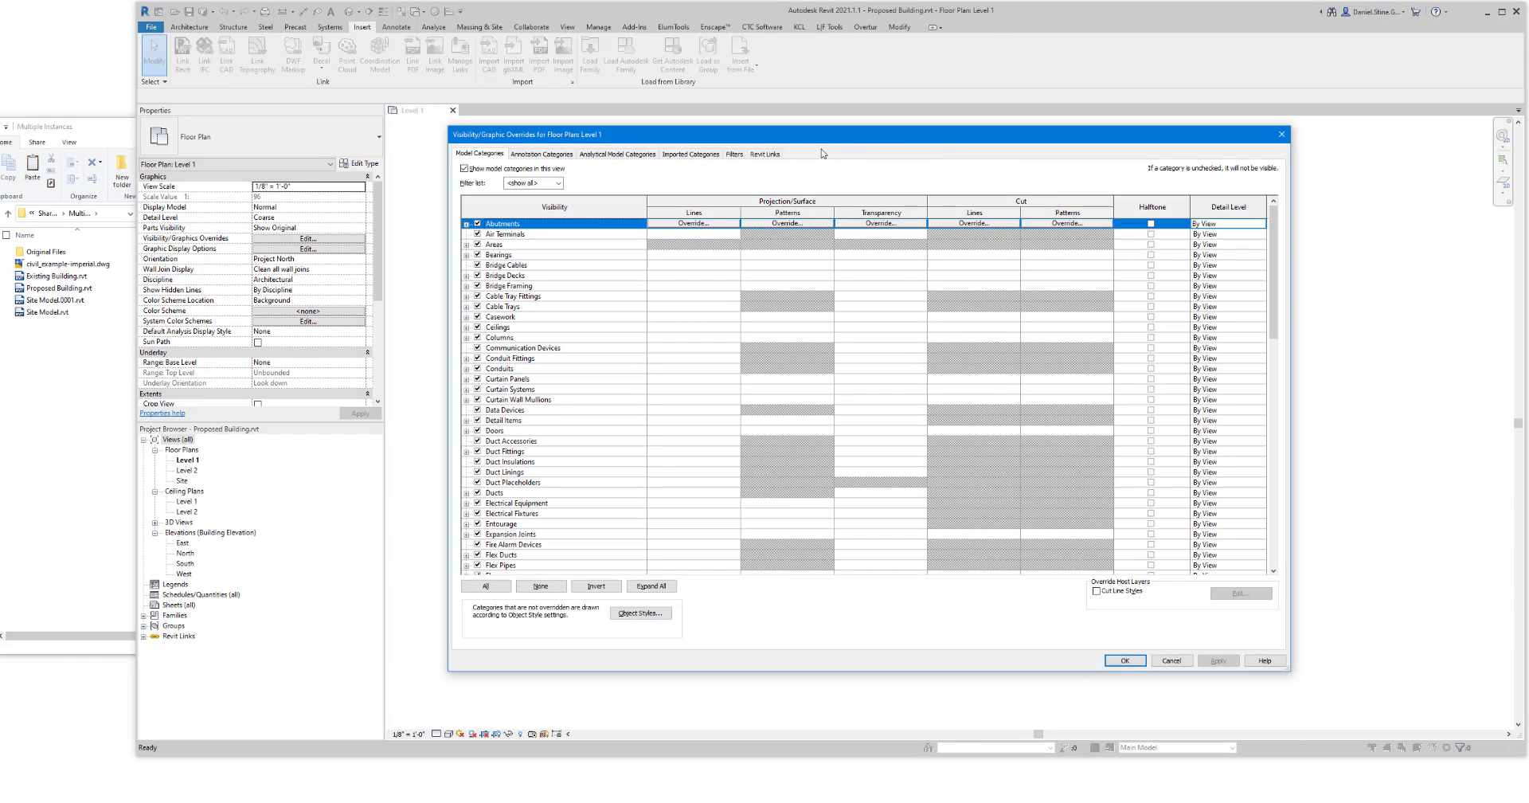
left_click(764, 153)
left_click(1049, 205)
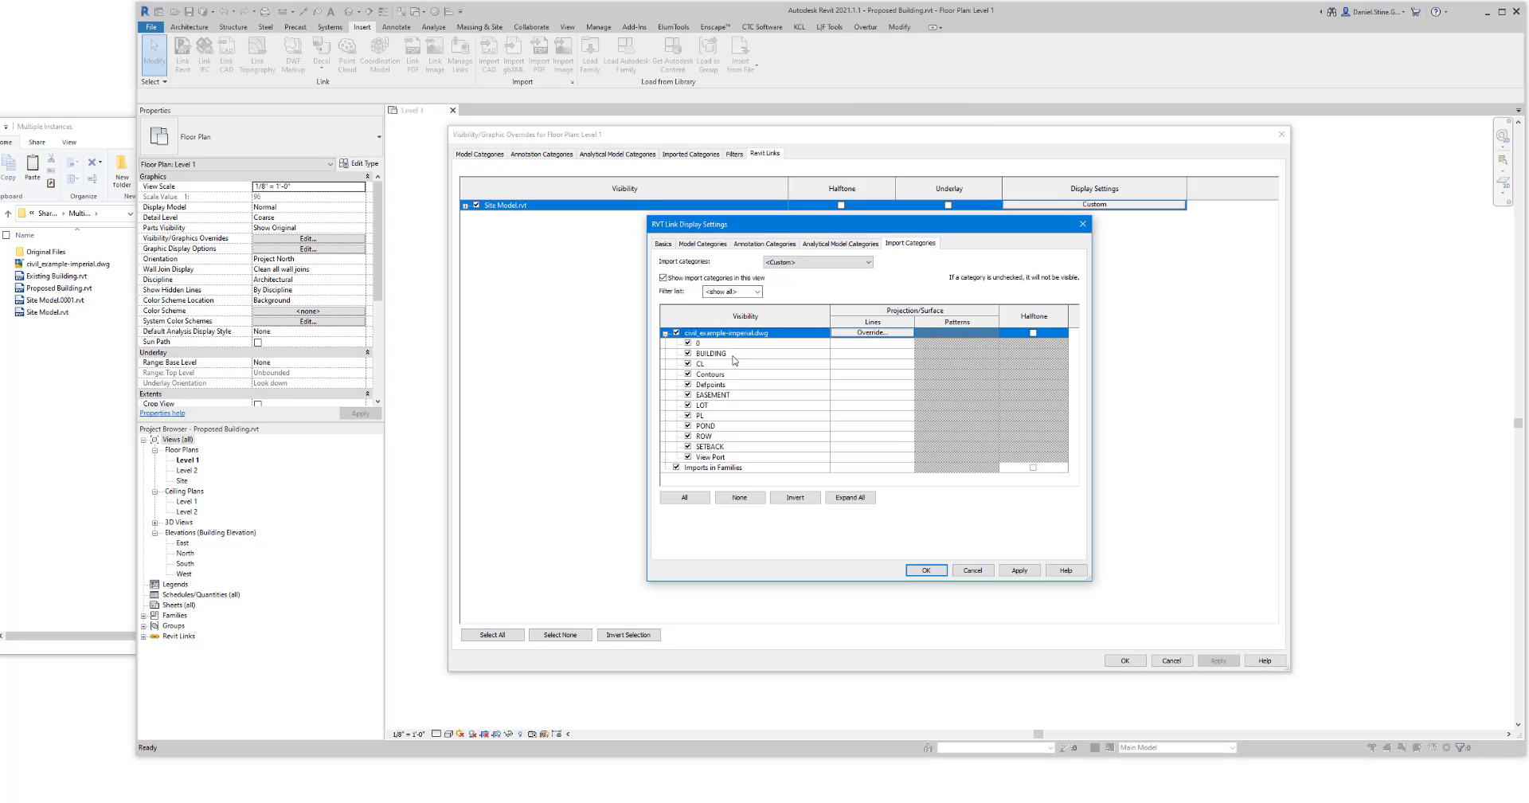
left_click(926, 570)
left_click(1125, 660)
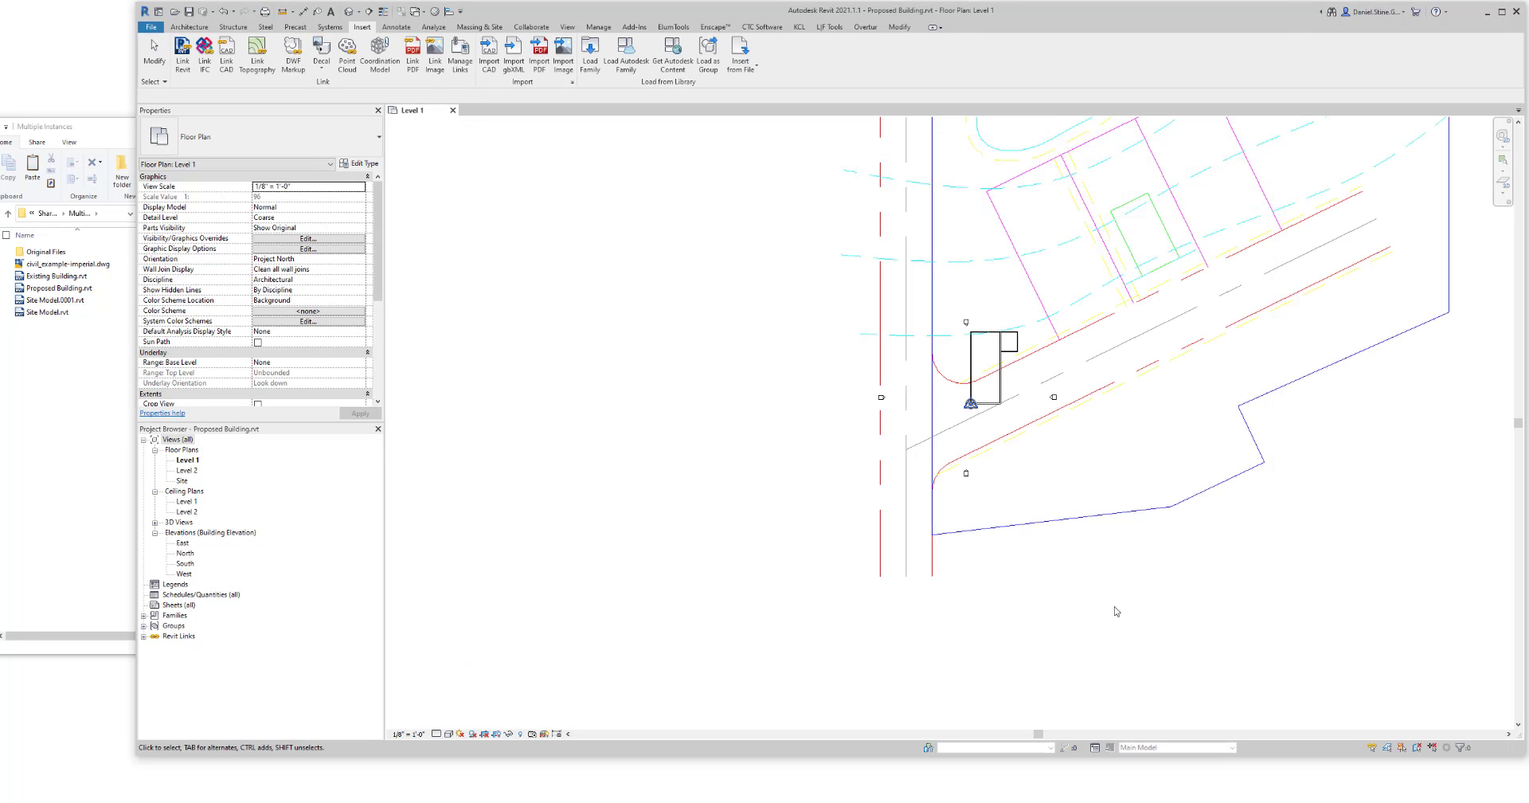
left_click(1132, 390)
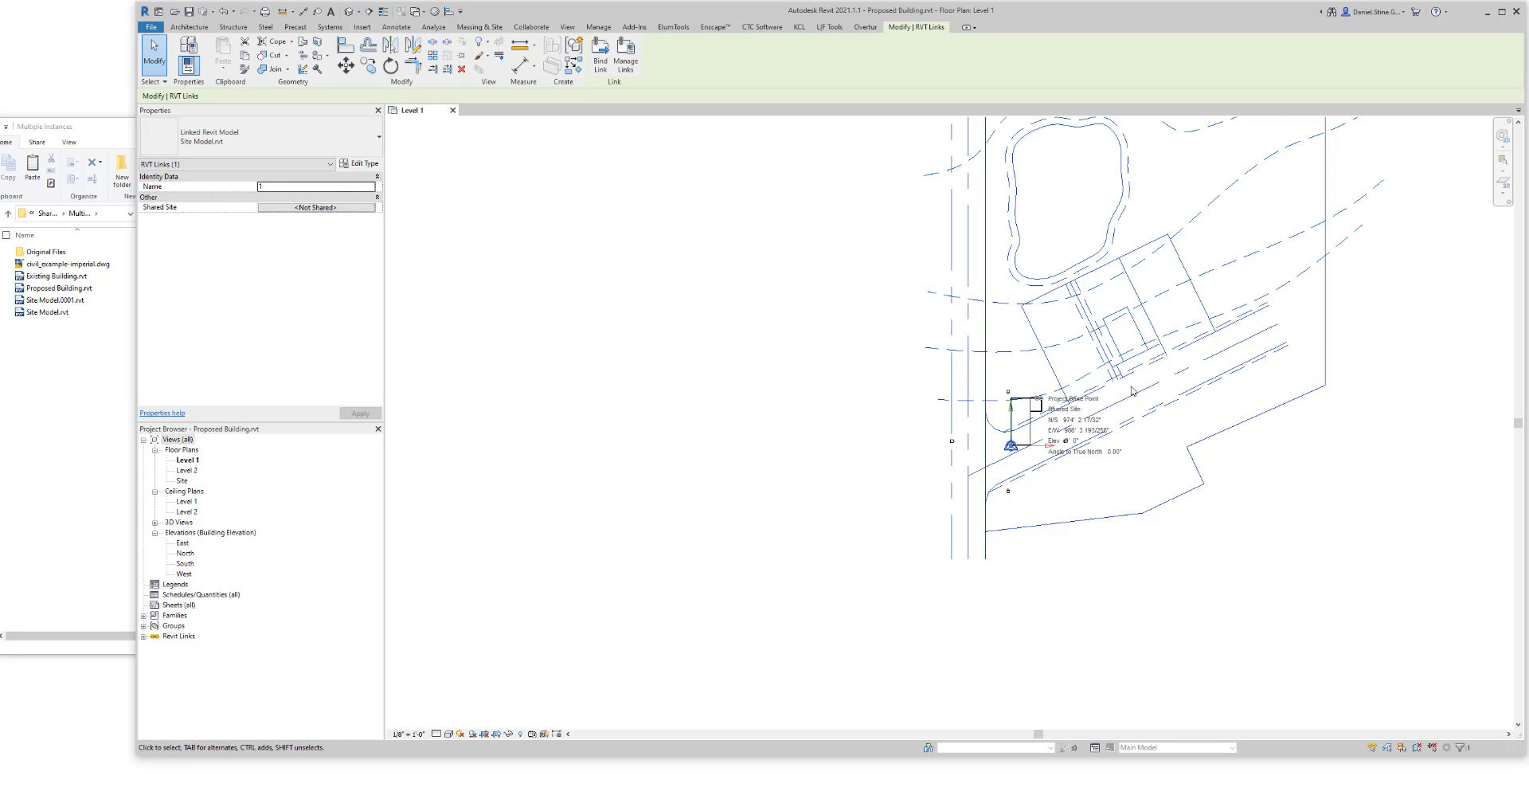
Step: In the North elevation, drag the linked site model down
double_click(184, 553)
scroll(1118, 546, "down", 1)
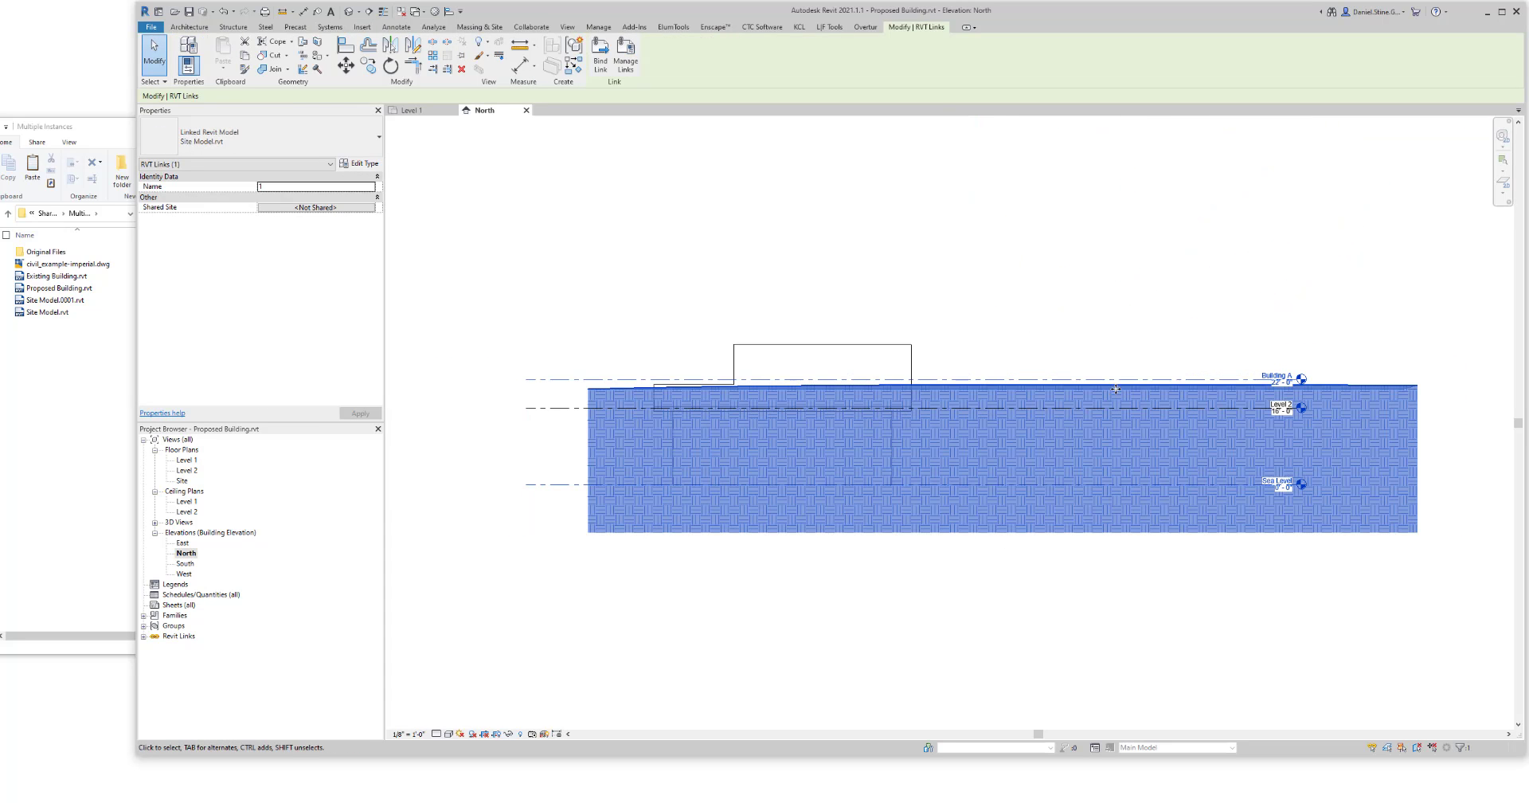
left_click_drag(1116, 387, 1122, 543)
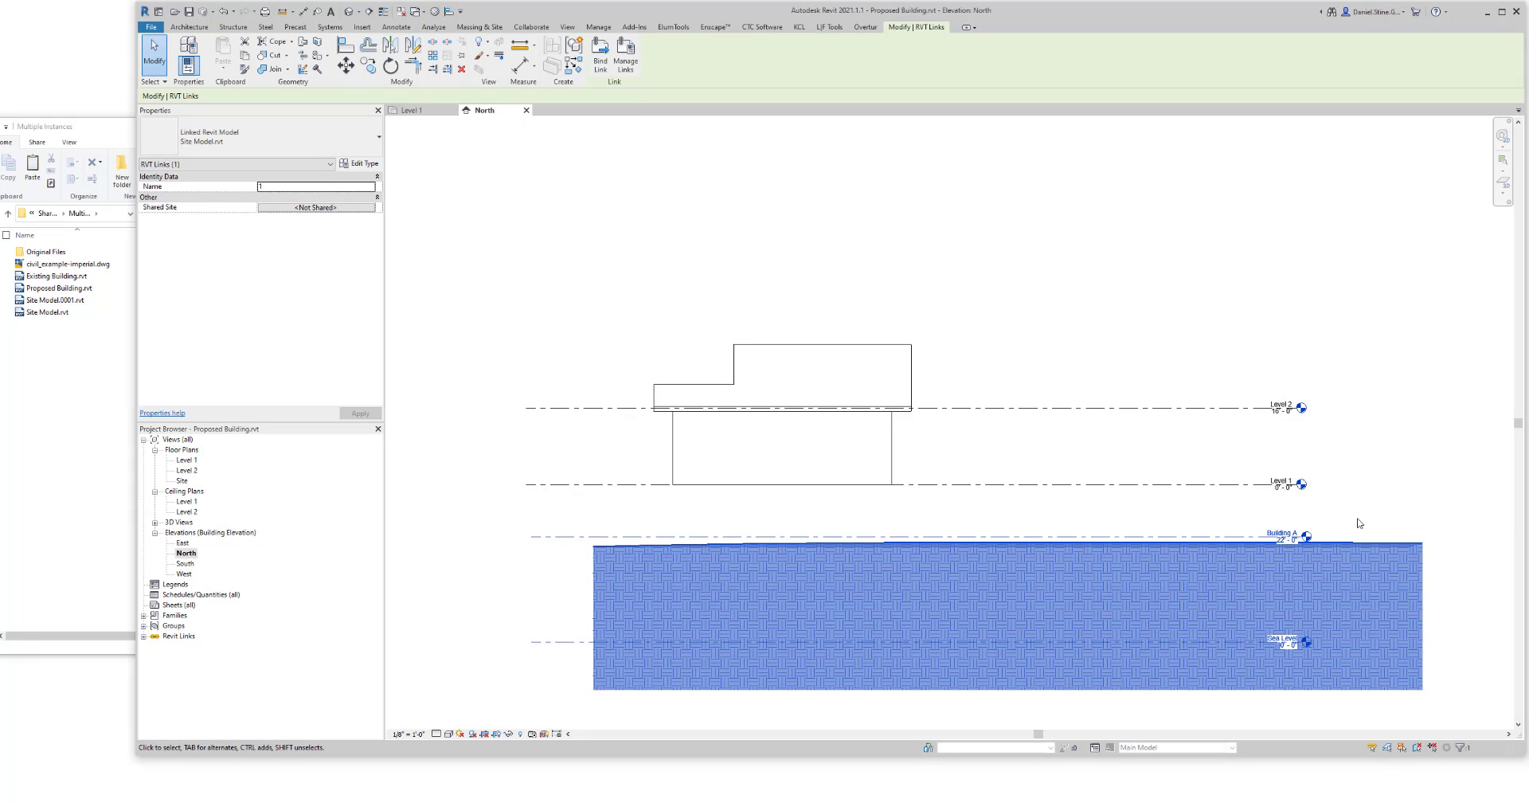
left_click(1359, 453)
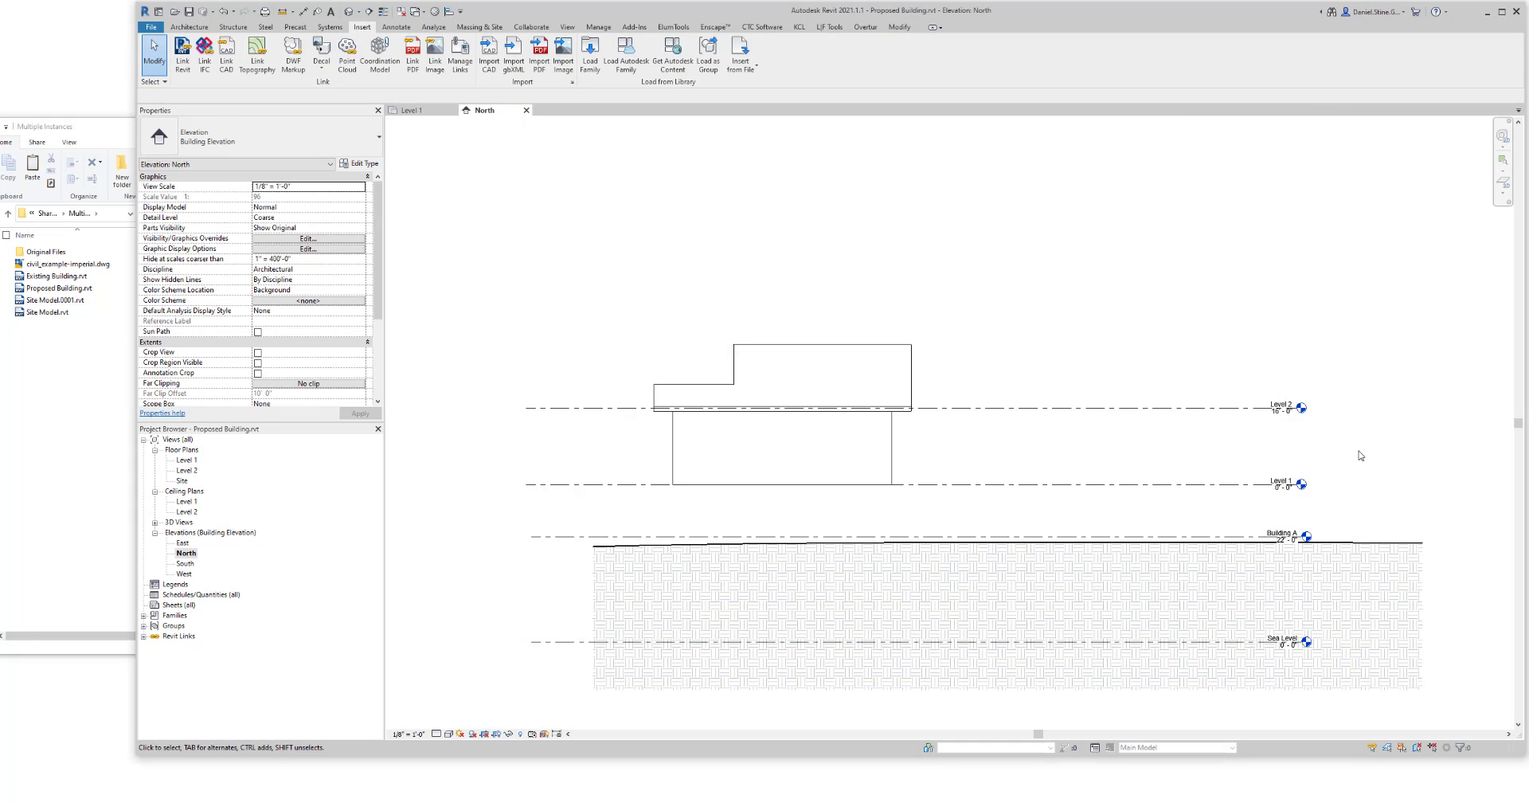
Step: Align the site's Building A level to Level 1, then check it in the default 3D view
left_click(449, 11)
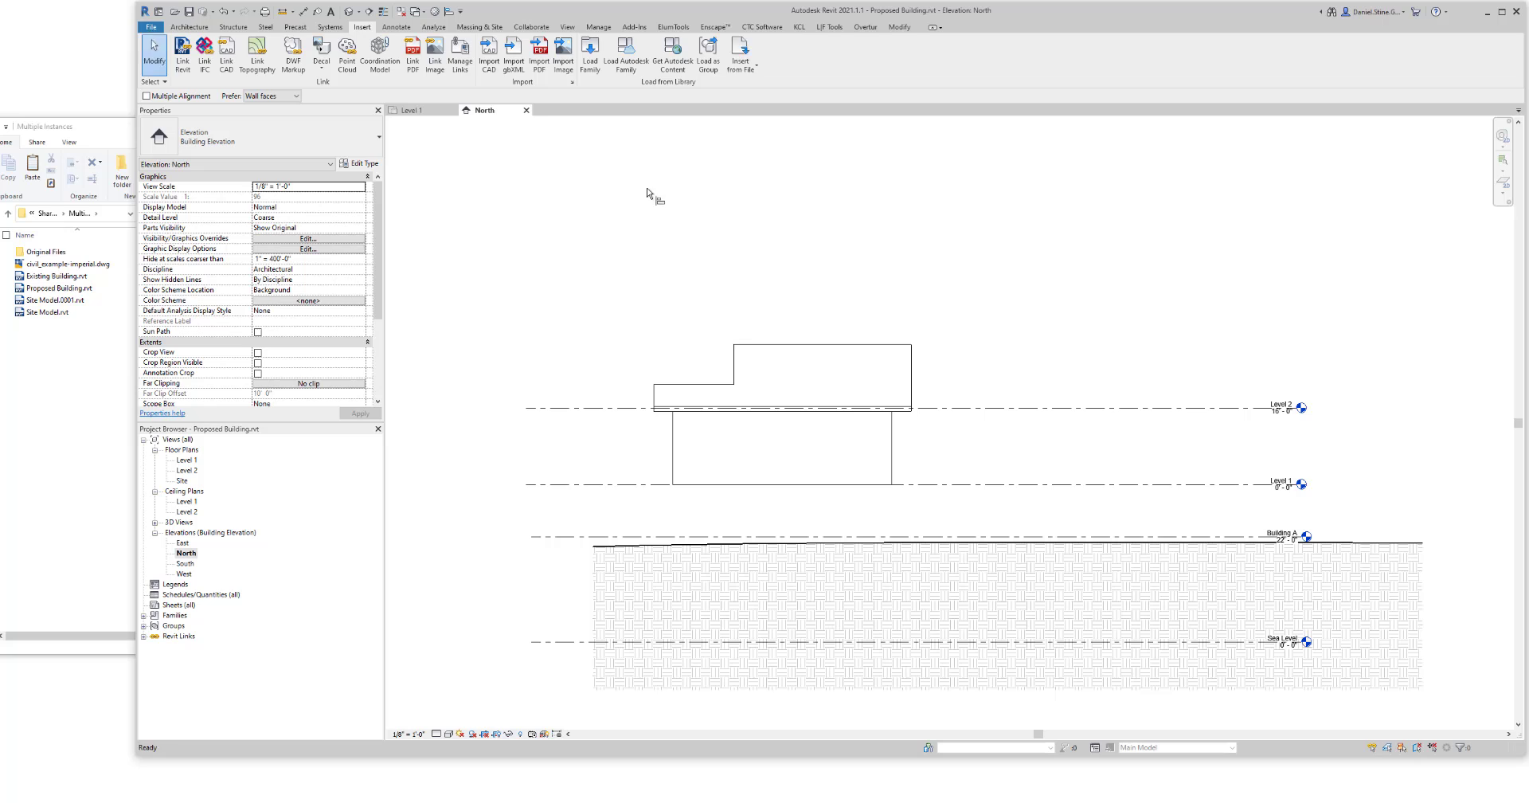
left_click(1209, 484)
left_click(1237, 537)
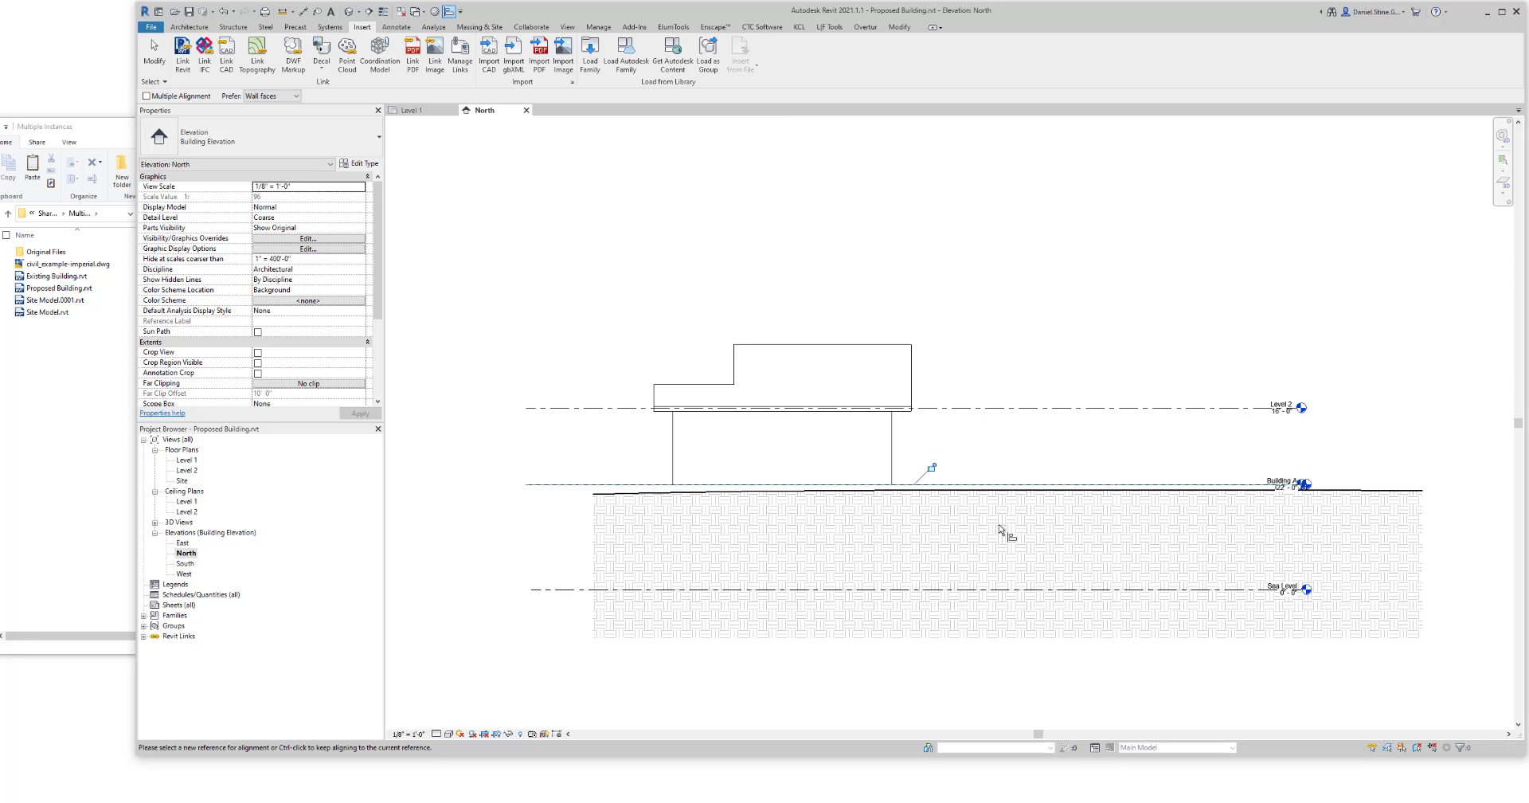
key("Escape")
key("Escape")
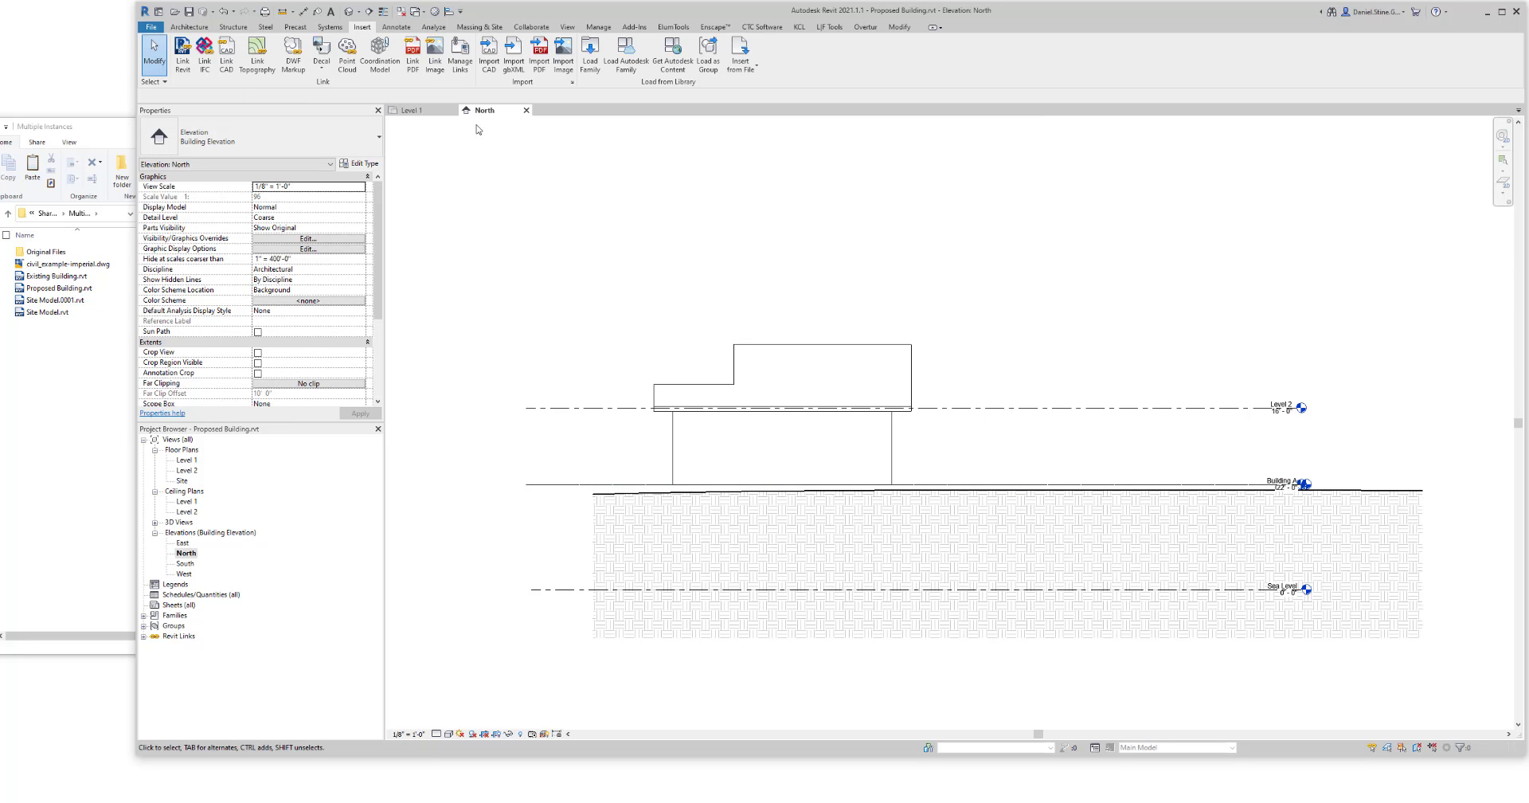
left_click(326, 12)
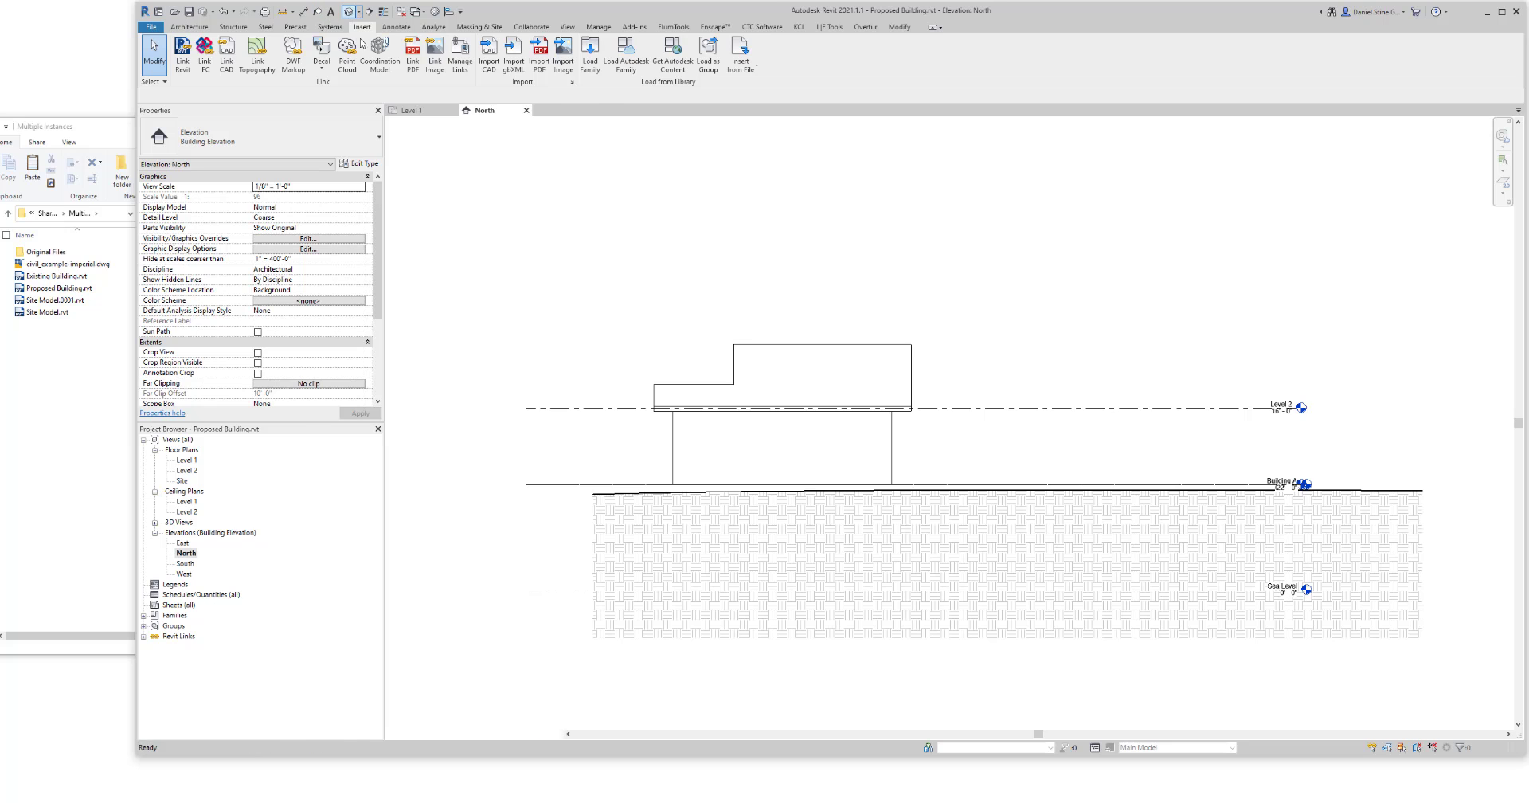
middle_click_drag(711, 492, 836, 526, "shift")
Step: In the Level 1 plan, move the linked site so the building sits on its footprint
left_click(422, 110)
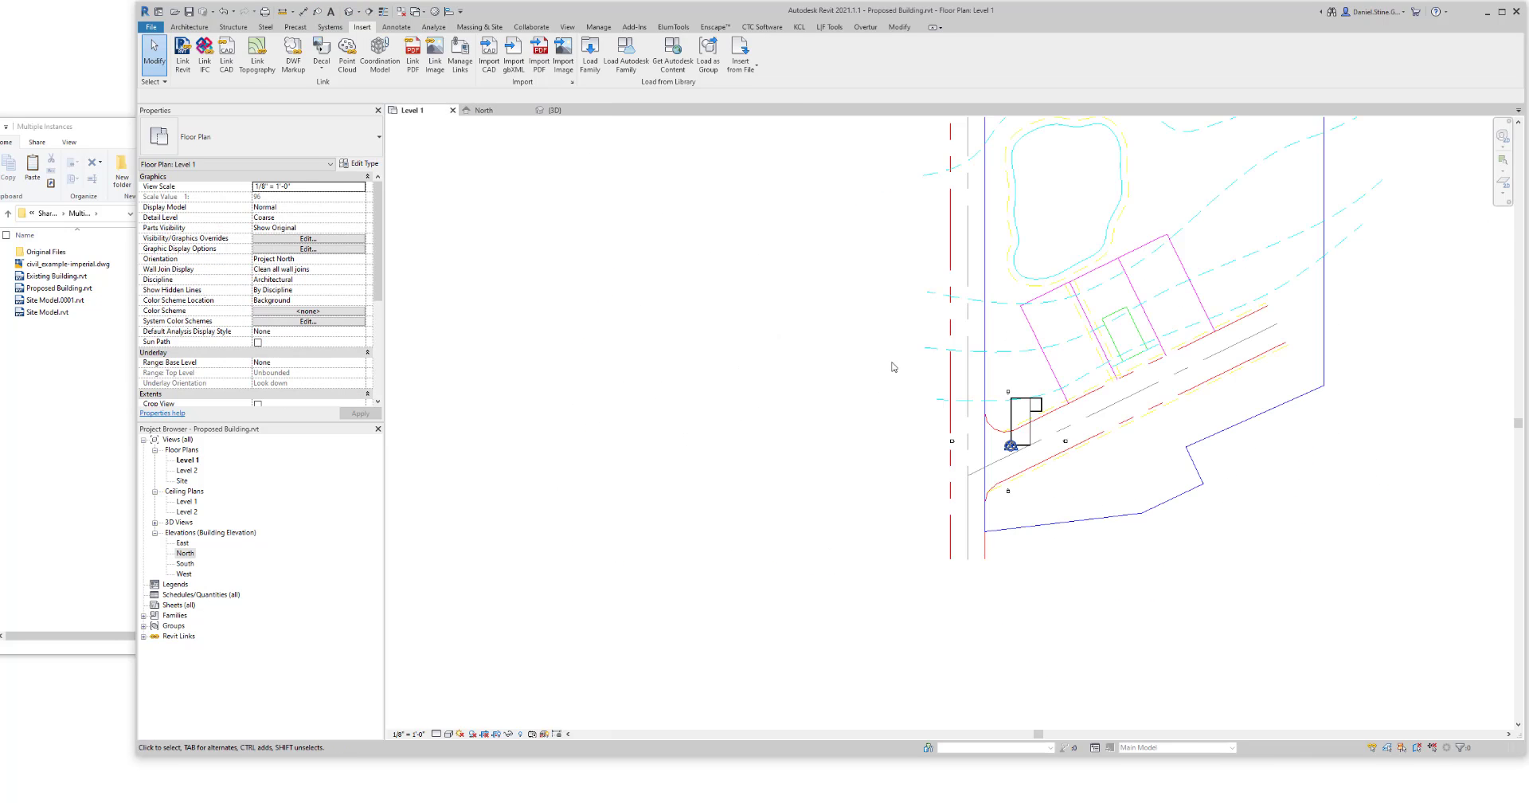
scroll(1094, 405, "up", 1)
left_click(1175, 347)
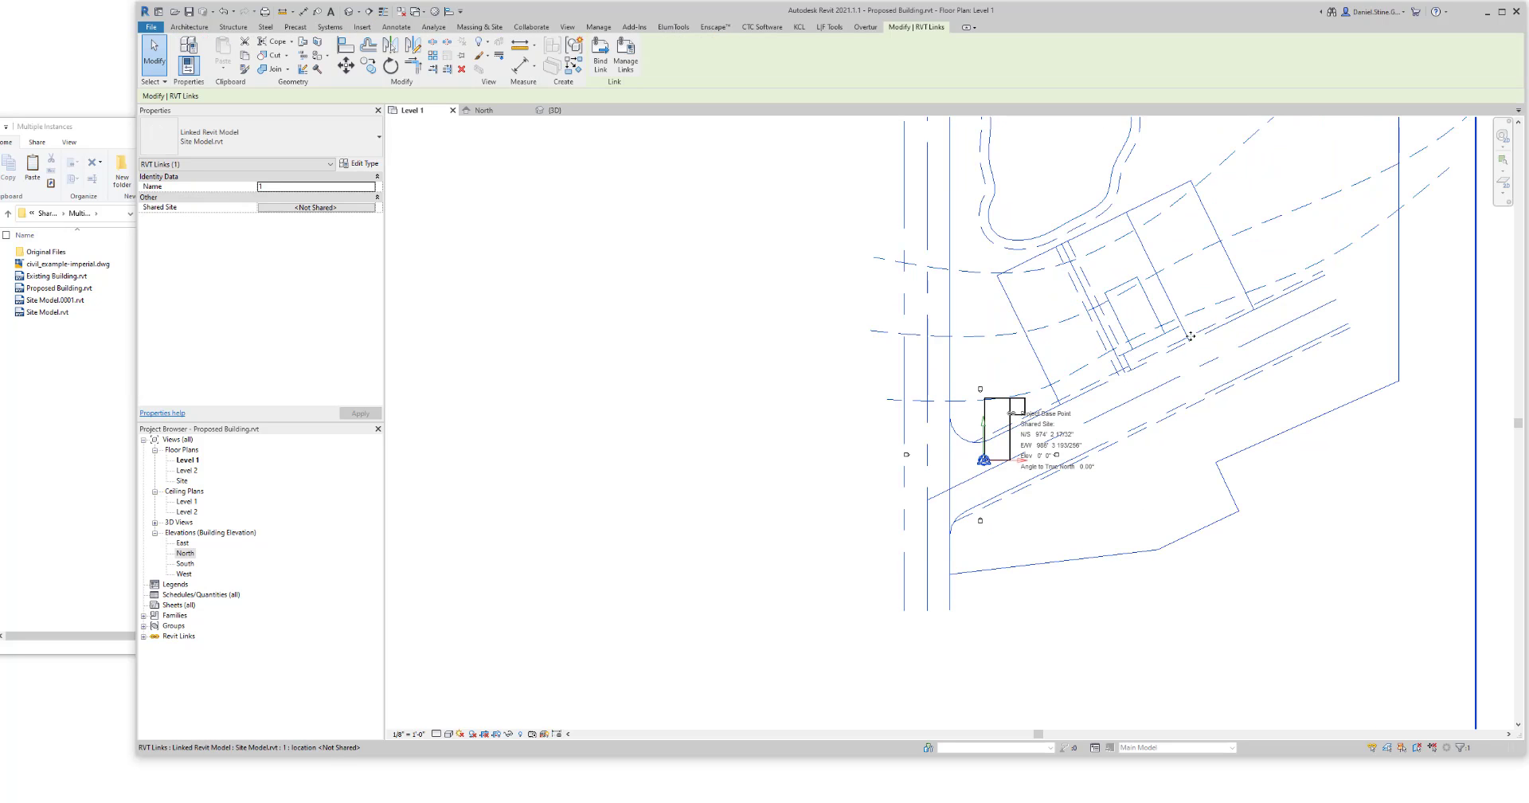
mouse_move(1189, 336)
left_mouse_down()
mouse_move(993, 481)
mouse_move(1000, 503)
left_mouse_up()
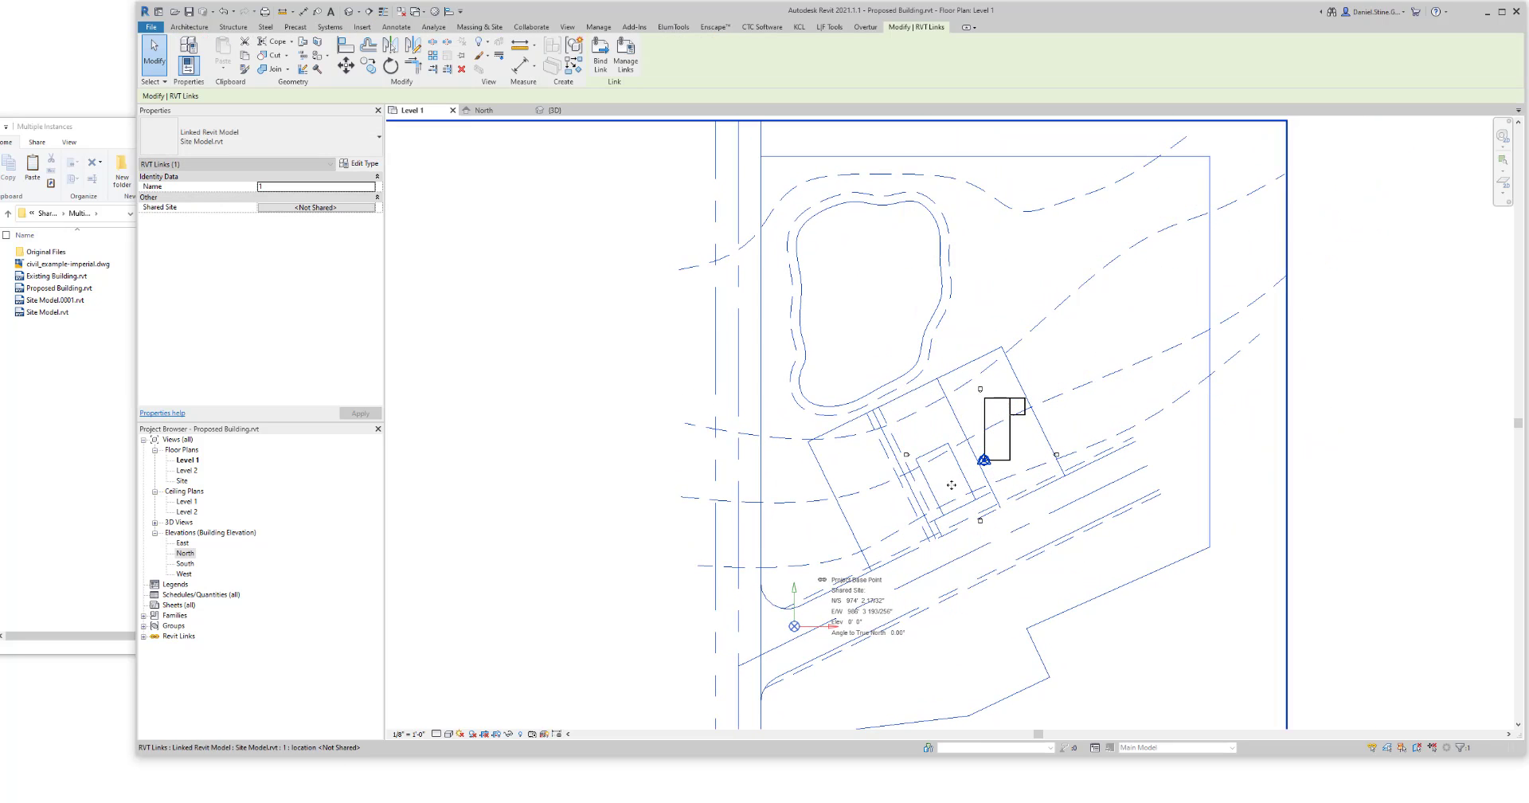
Step: Rotate the linked site about 17° clockwise around a relocated centre, nudging it slightly left
left_click(390, 66)
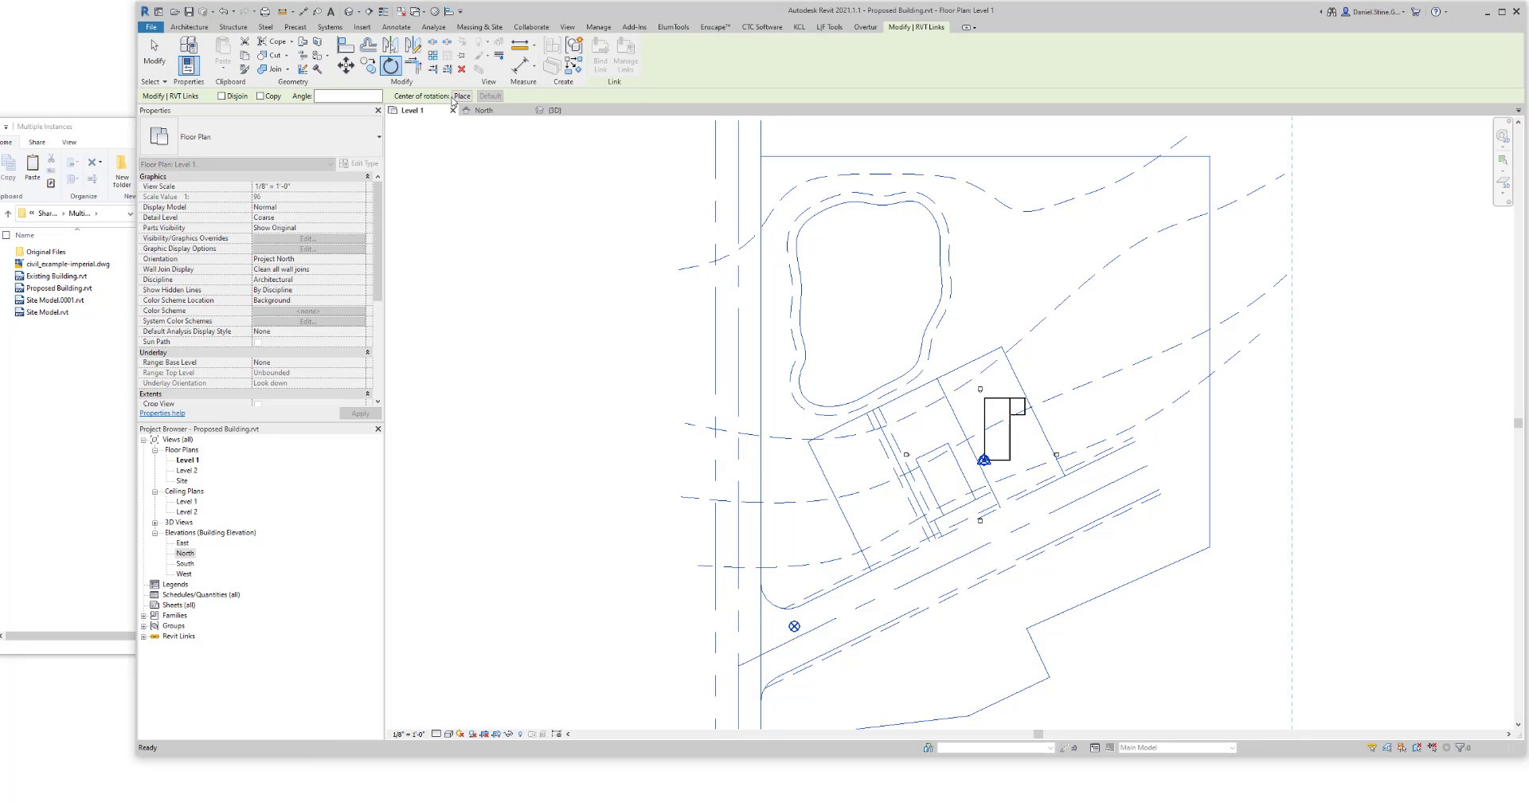
left_click(461, 96)
left_click(995, 450)
left_click(1025, 355)
left_click(1042, 380)
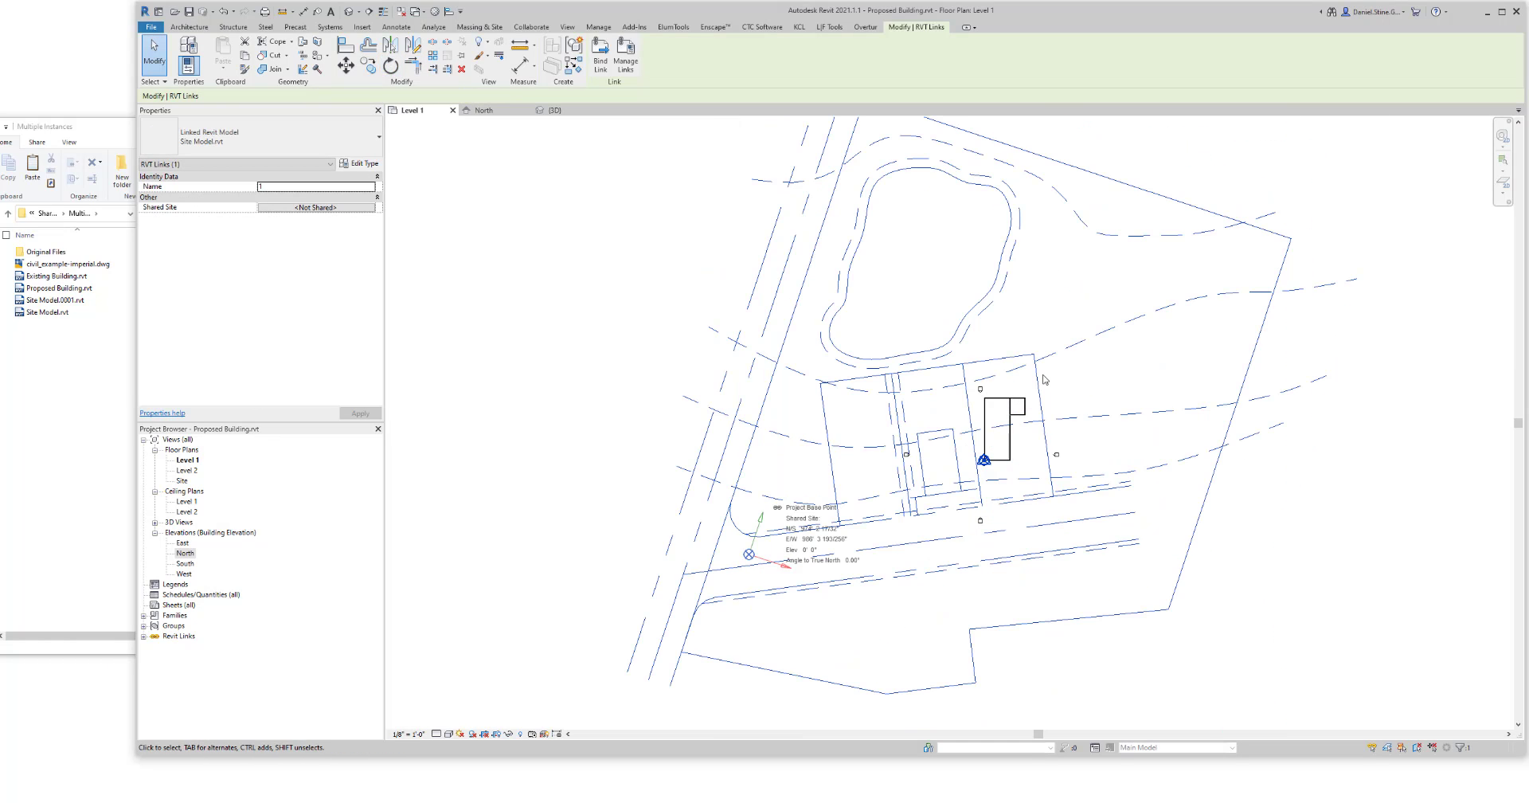
key("Left")
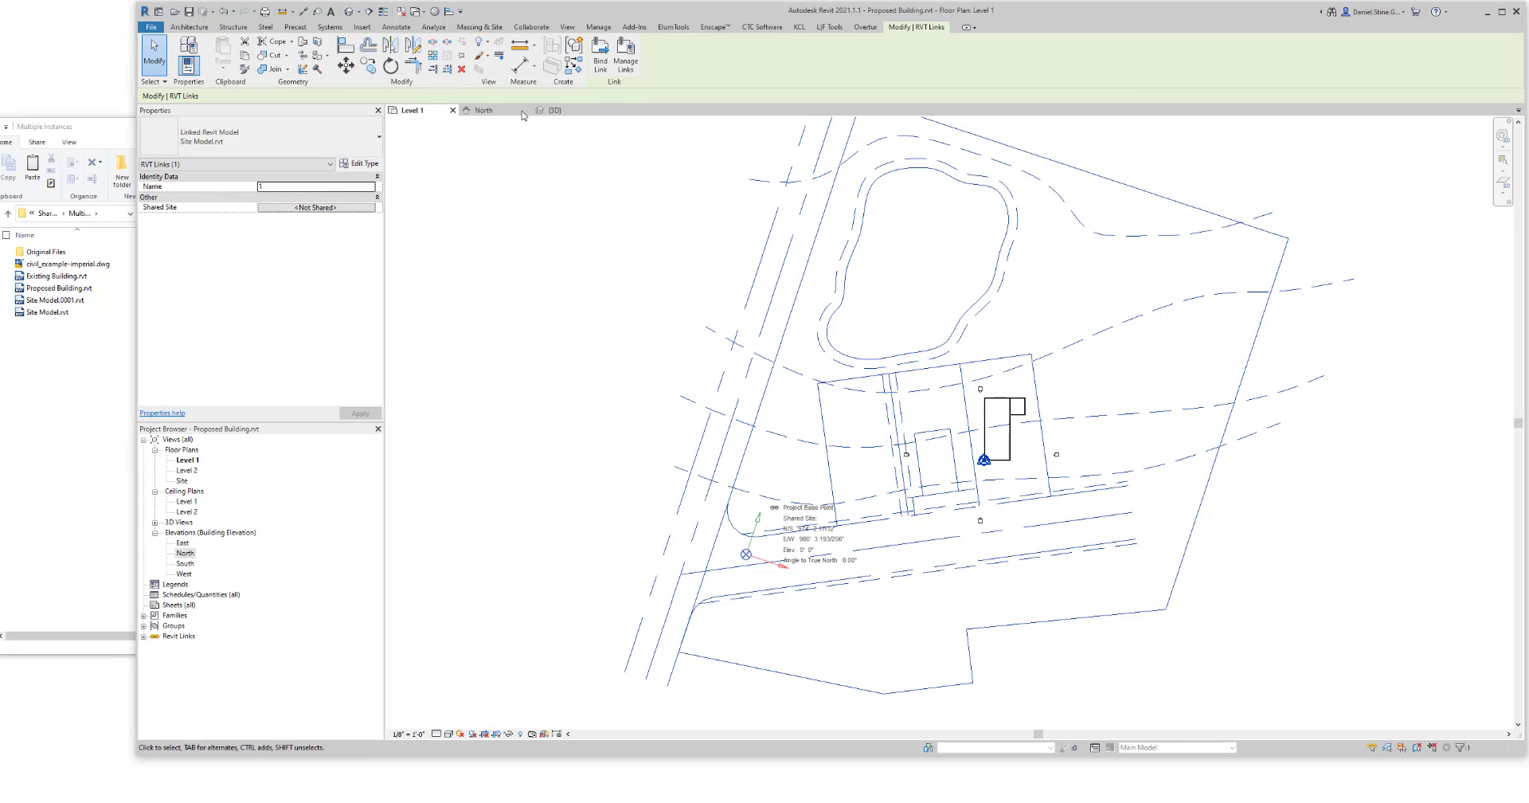
Step: Review the rotated site and building in the 3D view and North elevation
left_click(555, 109)
middle_click_drag(744, 666, 700, 533, "shift")
left_click(492, 111)
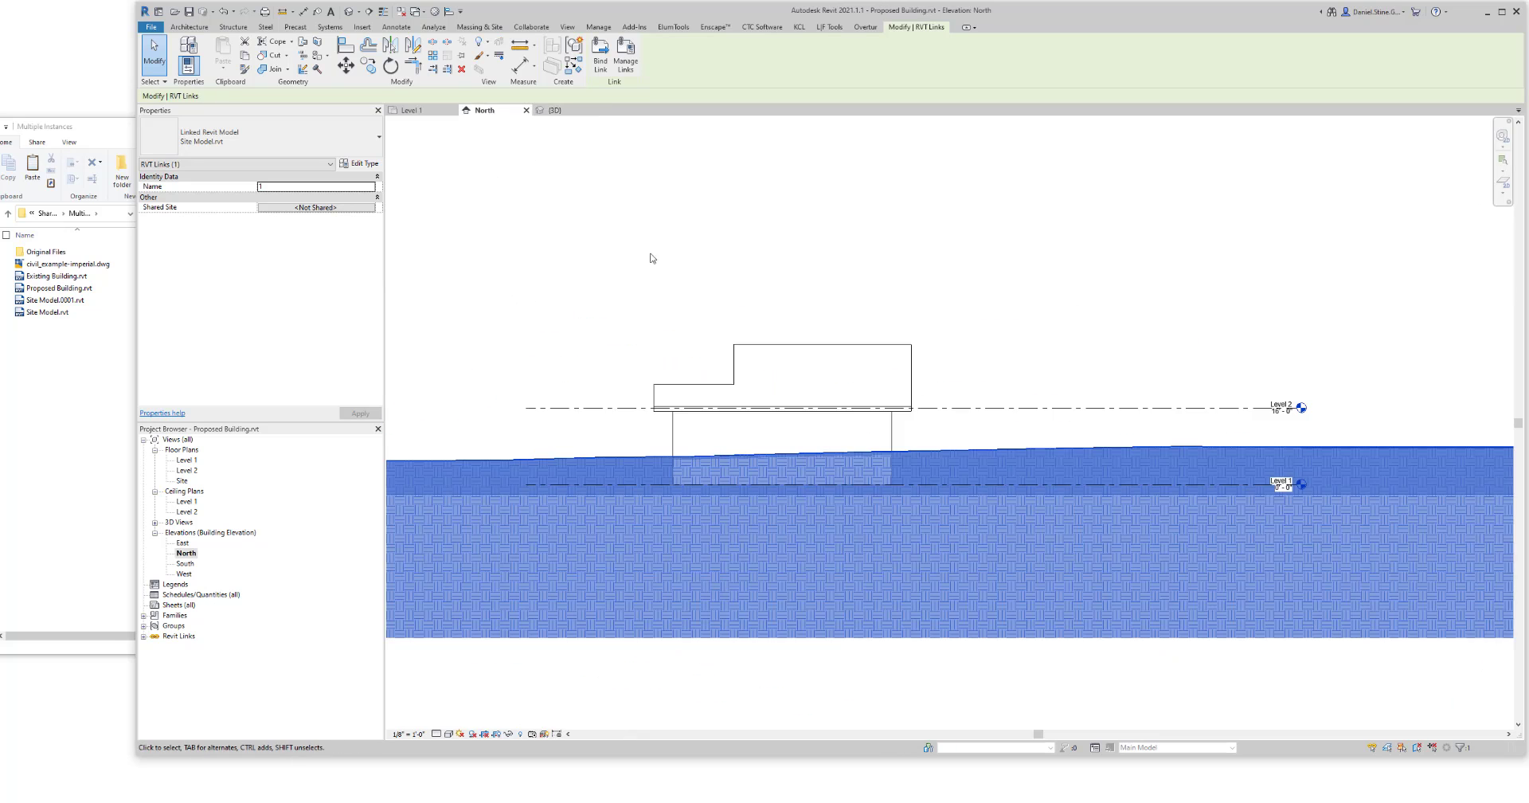
scroll(931, 386, "down", 5)
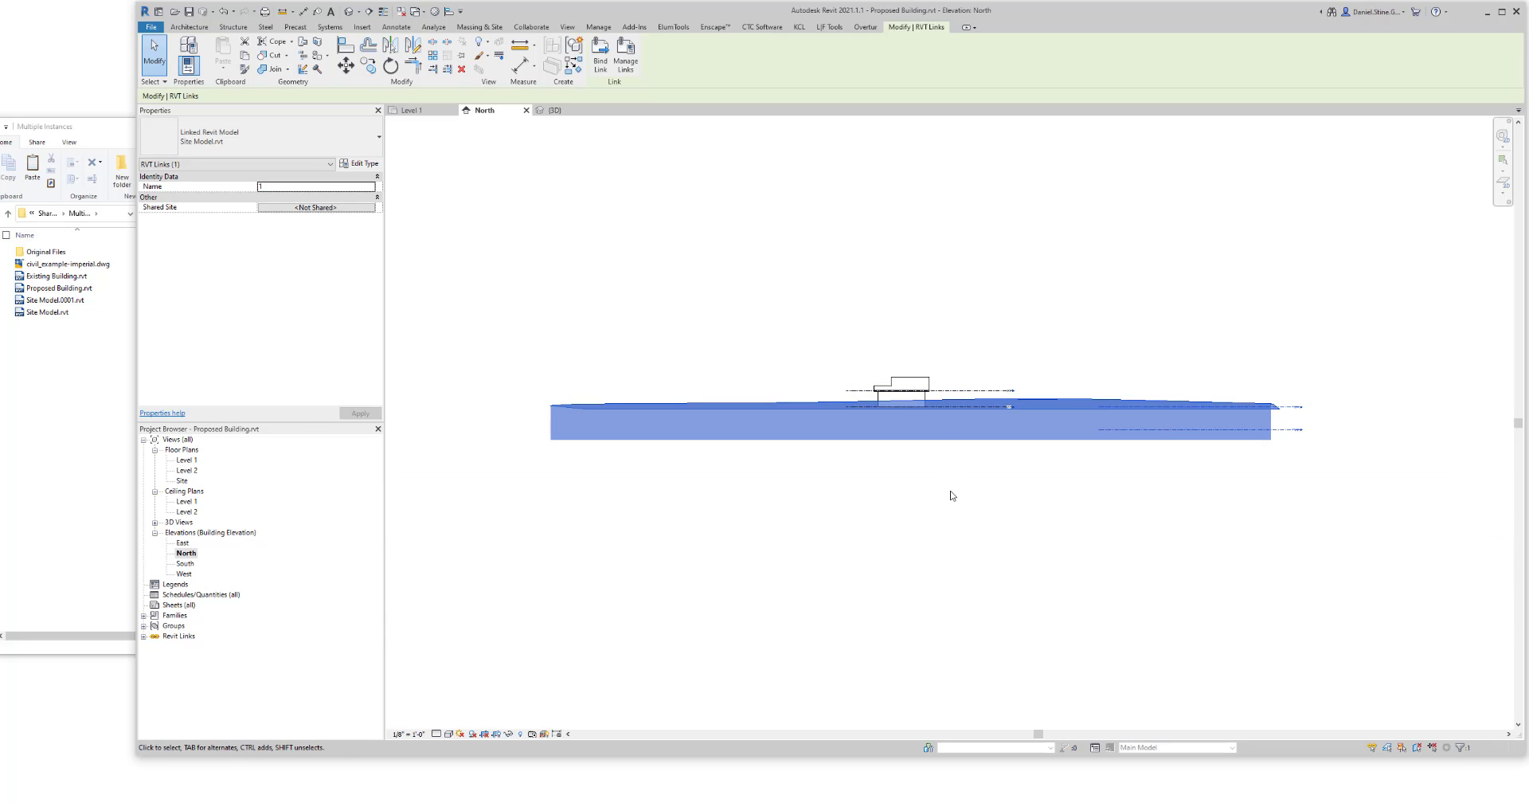
Step: Turn on the Site > Survey Point subcategory in the North elevation's Visibility/Graphics settings
left_click(956, 494)
key("v")
key("g")
left_click(512, 286)
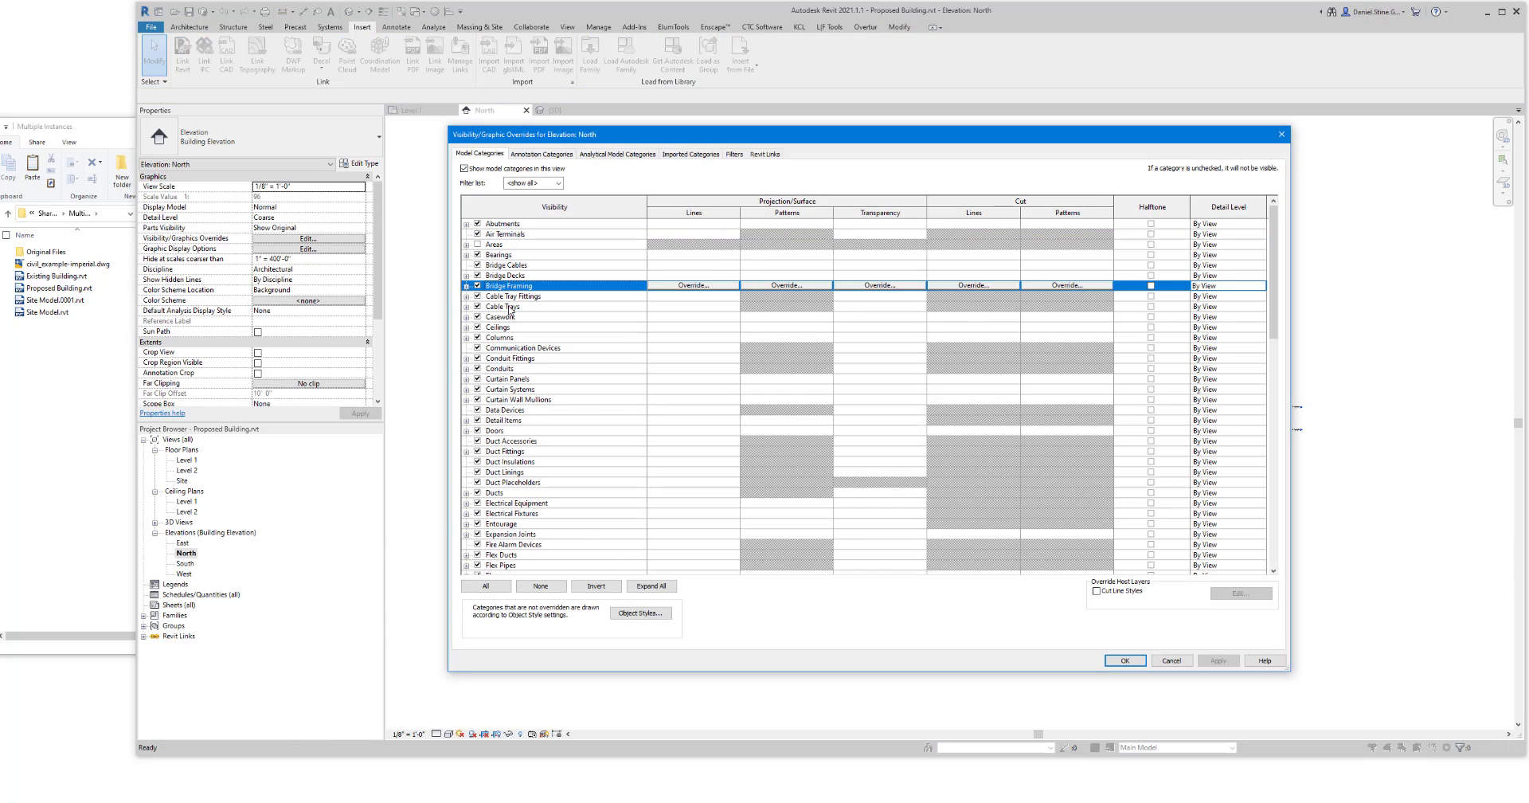
key("t")
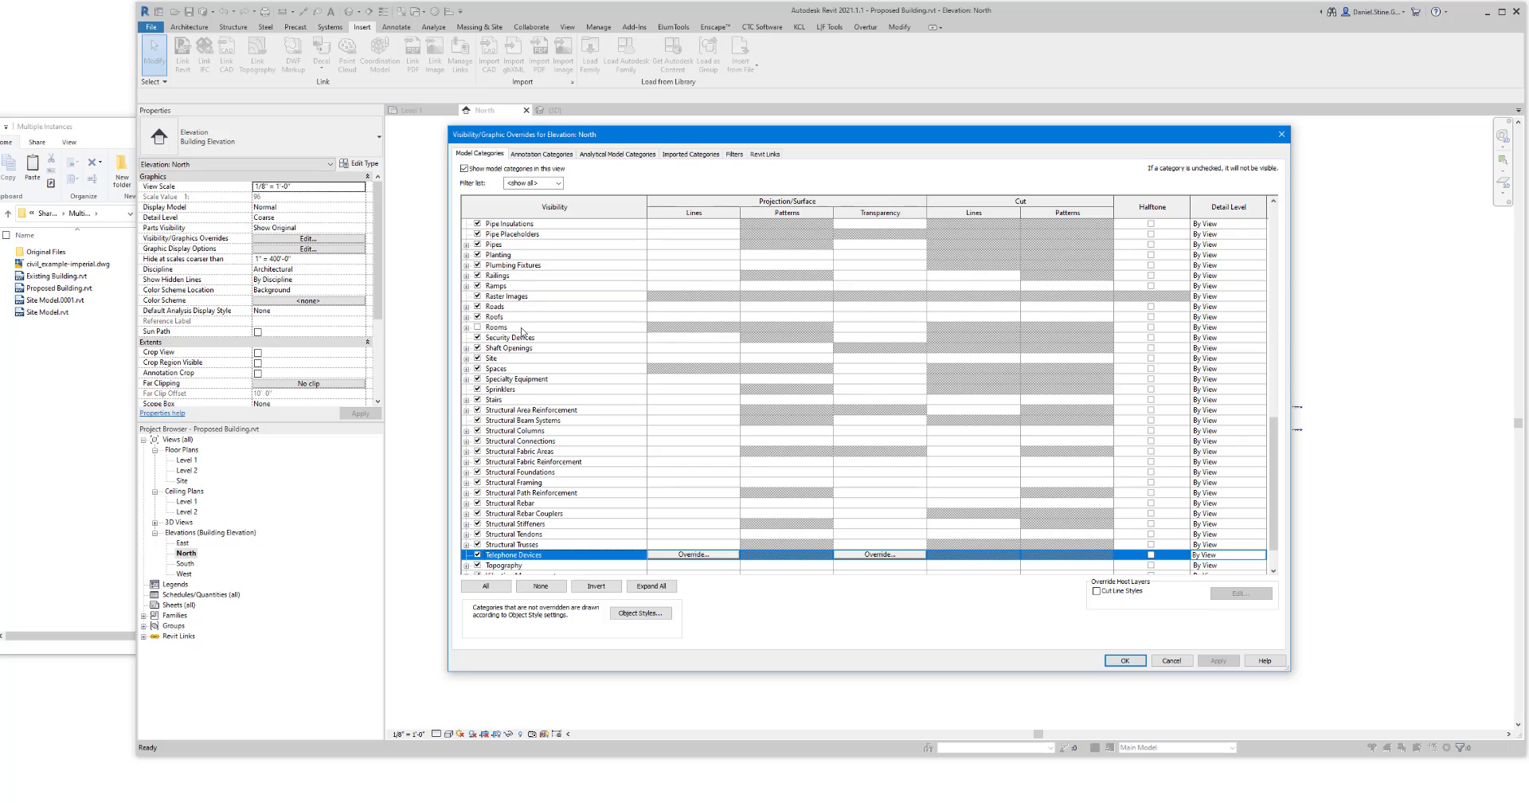
left_click(520, 337)
scroll(518, 344, "down", 1)
left_click(467, 327)
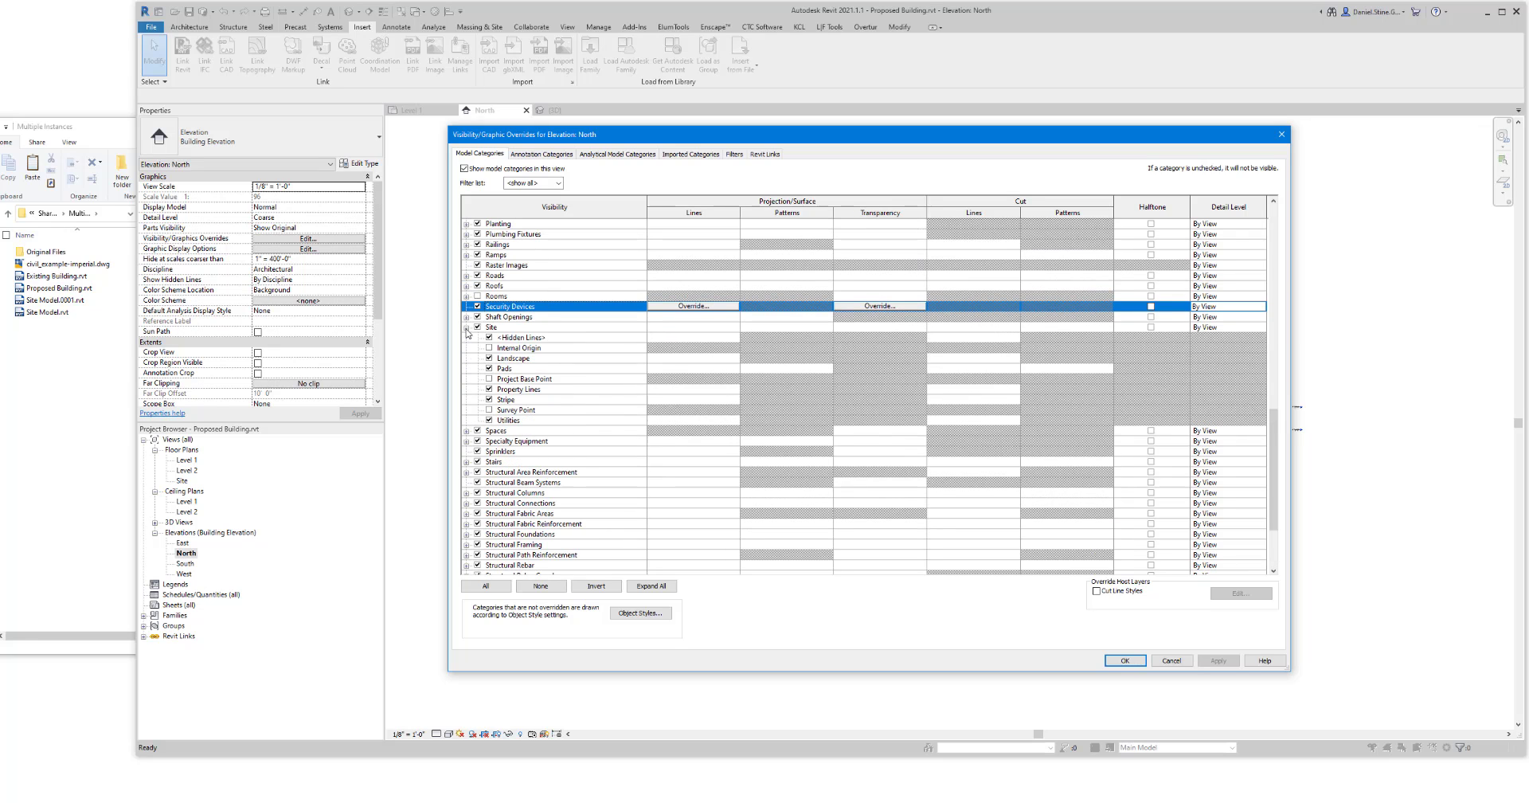
left_click(490, 410)
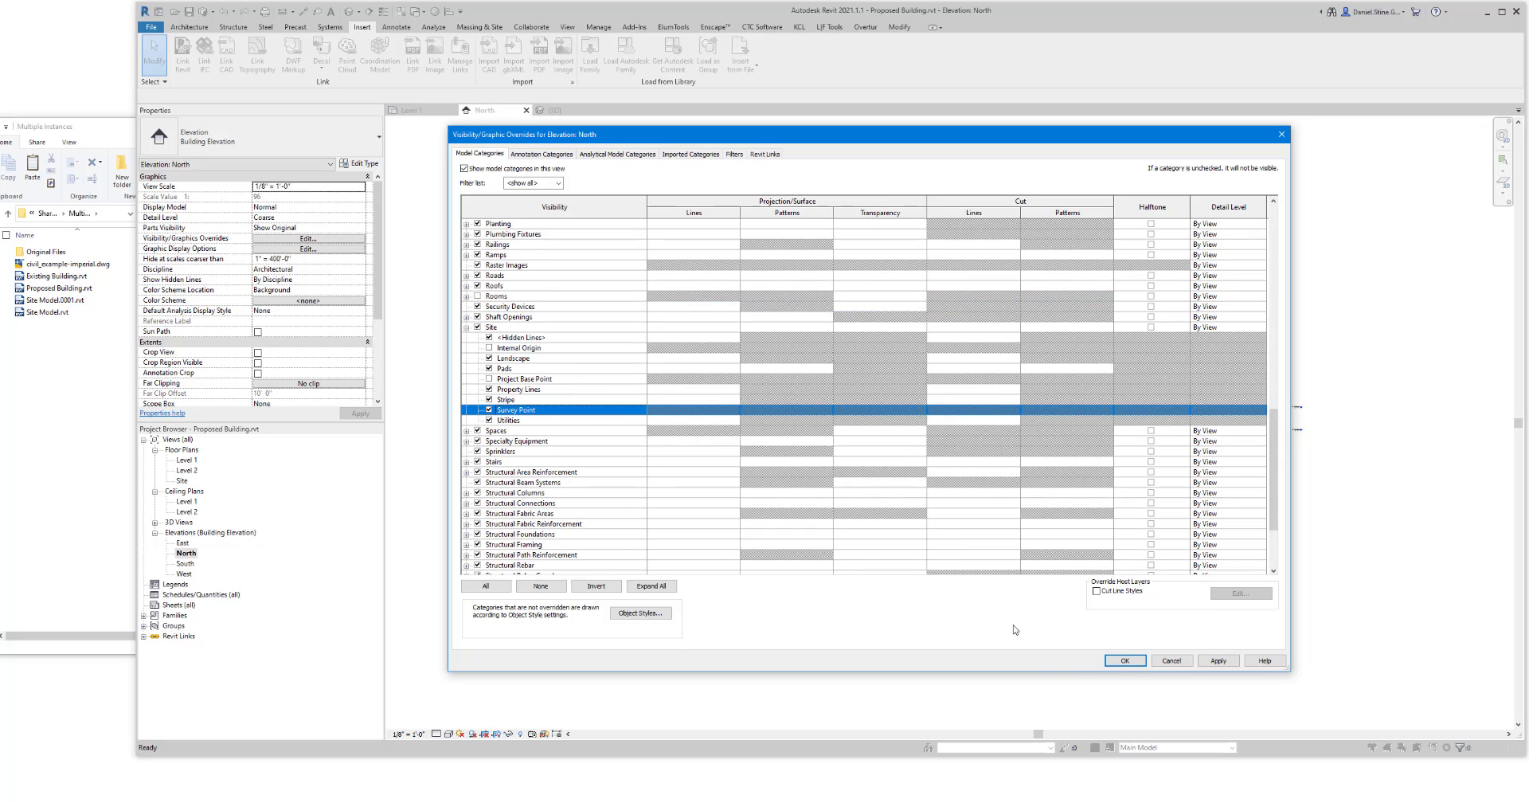
left_click(1125, 660)
Step: Zoom around the now-visible survey point, then return to the Level 1 floor plan
scroll(924, 422, "up", 5)
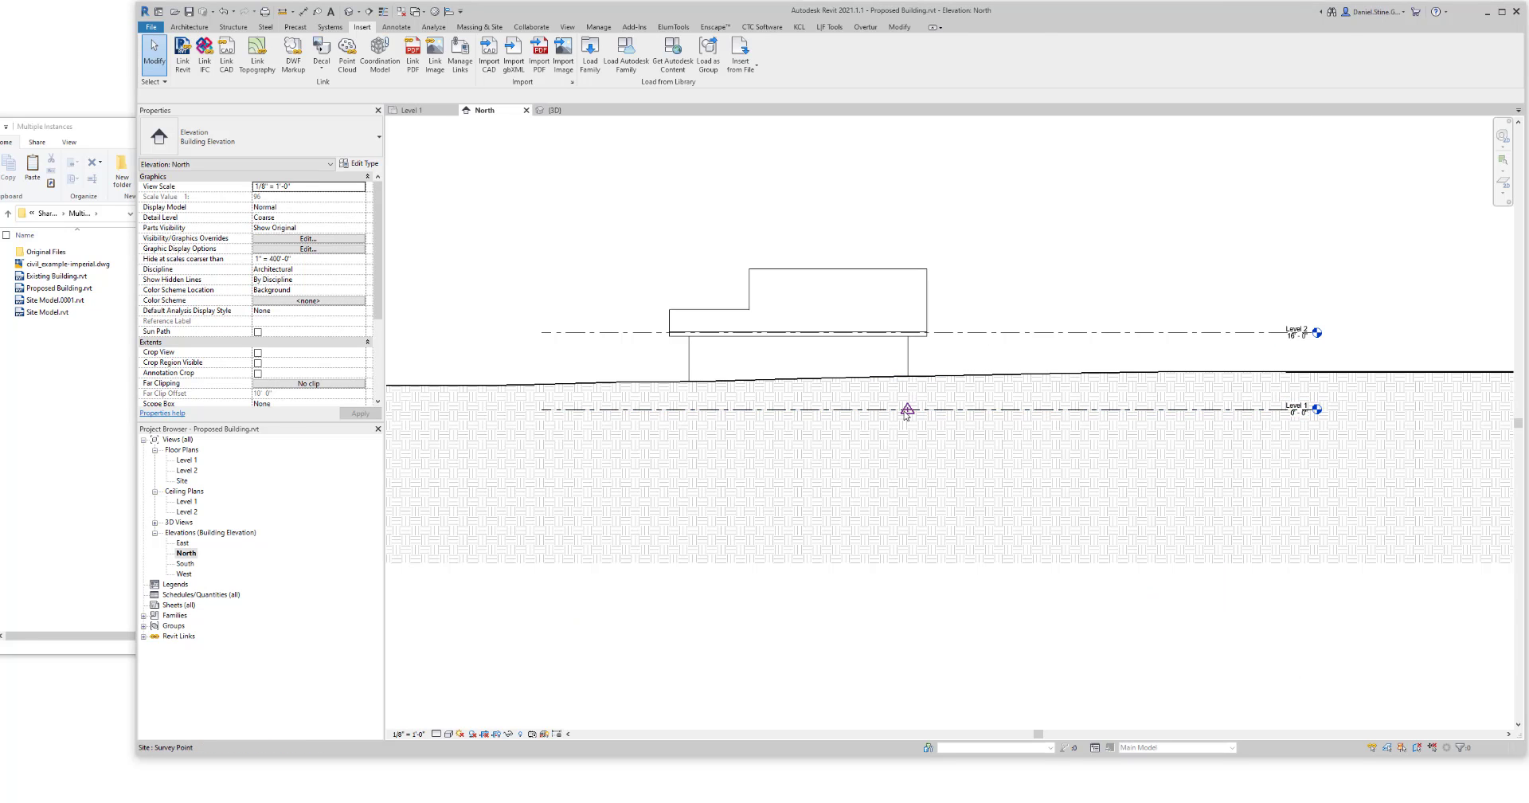
scroll(908, 414, "down", 3)
scroll(907, 418, "down", 1)
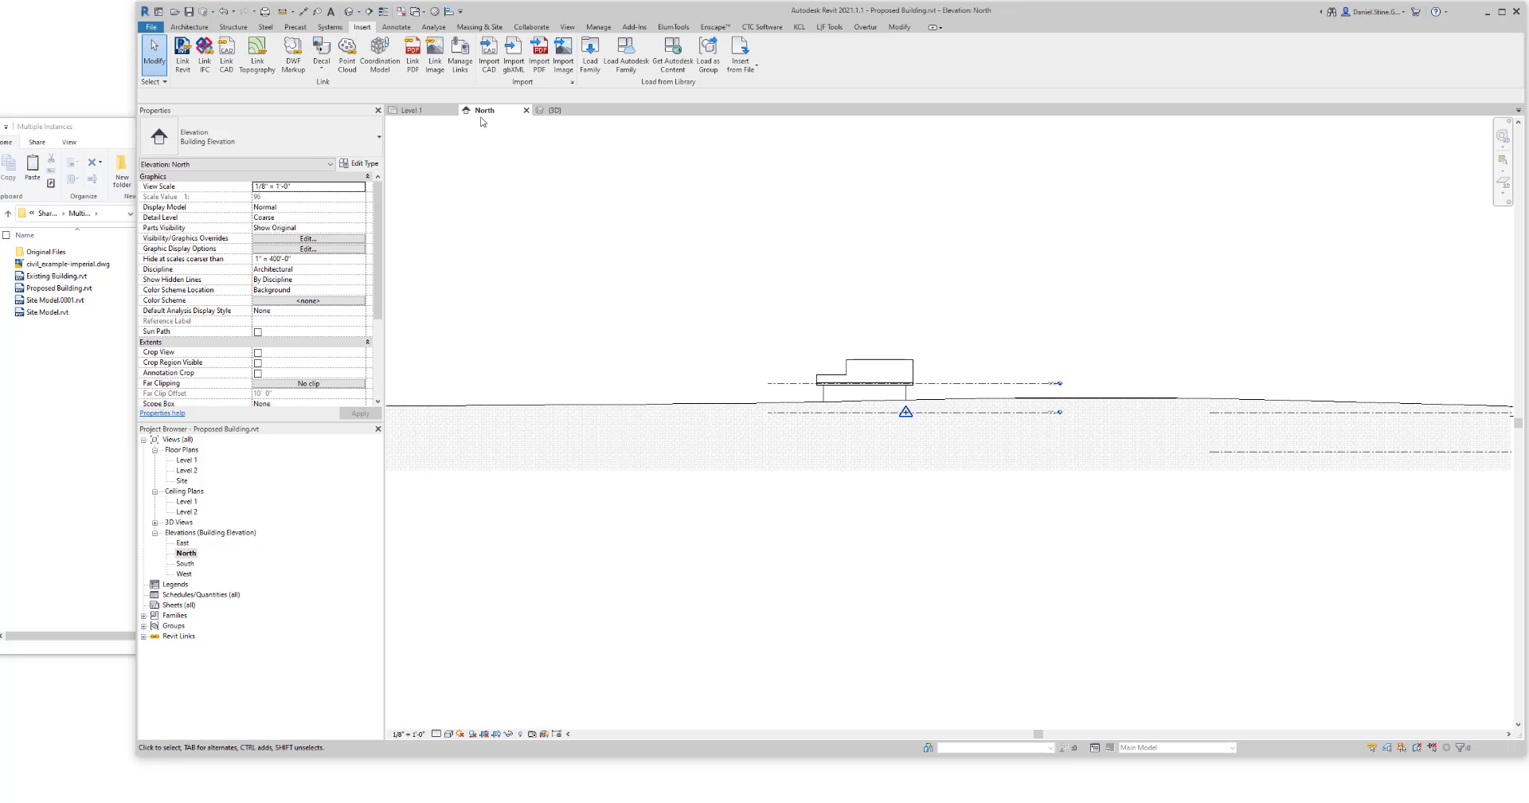
left_click(411, 110)
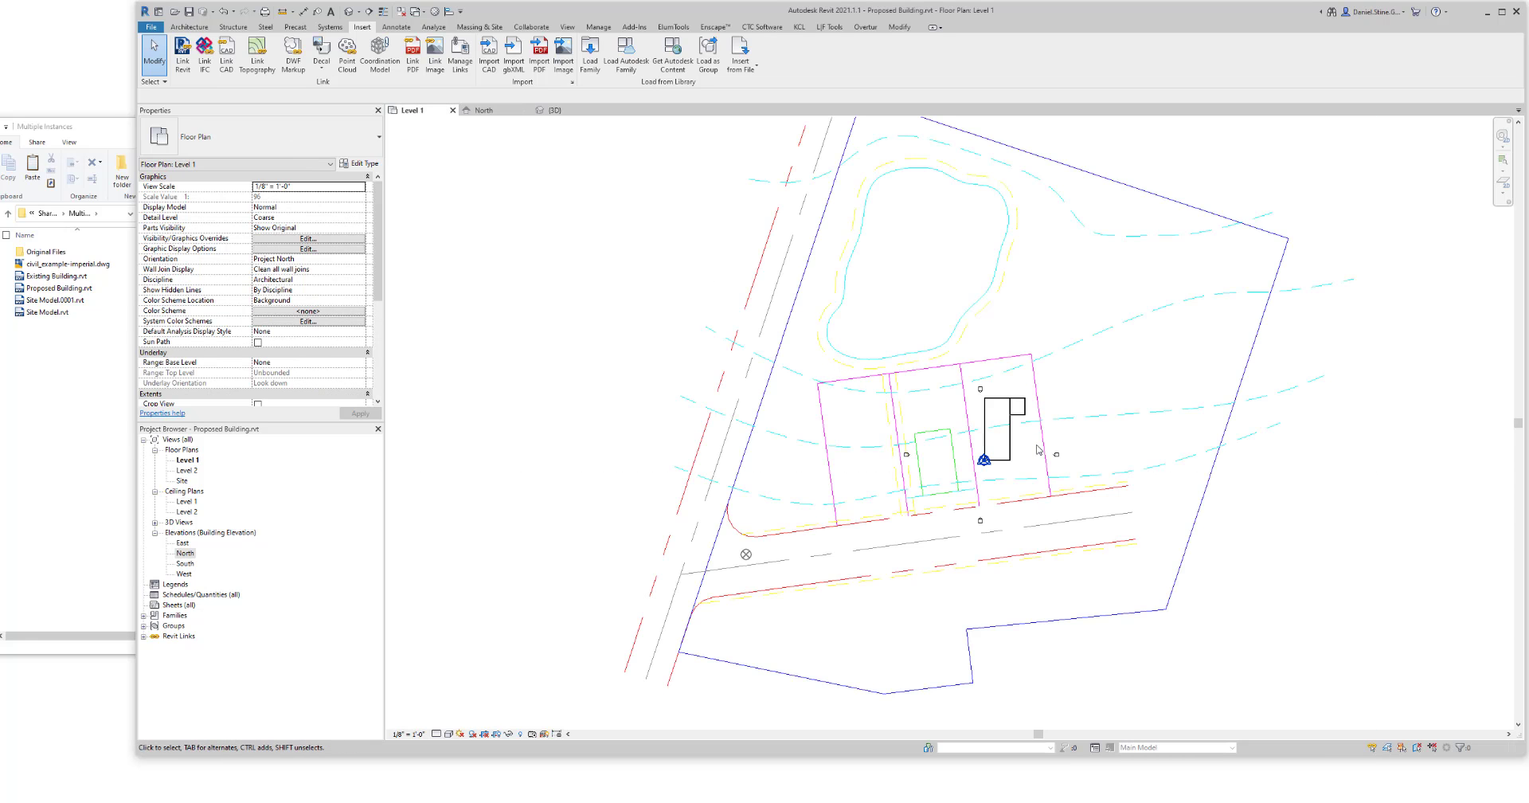
Step: Publish and reconcile shared coordinates between the project and the linked Site Model
left_click(1071, 422)
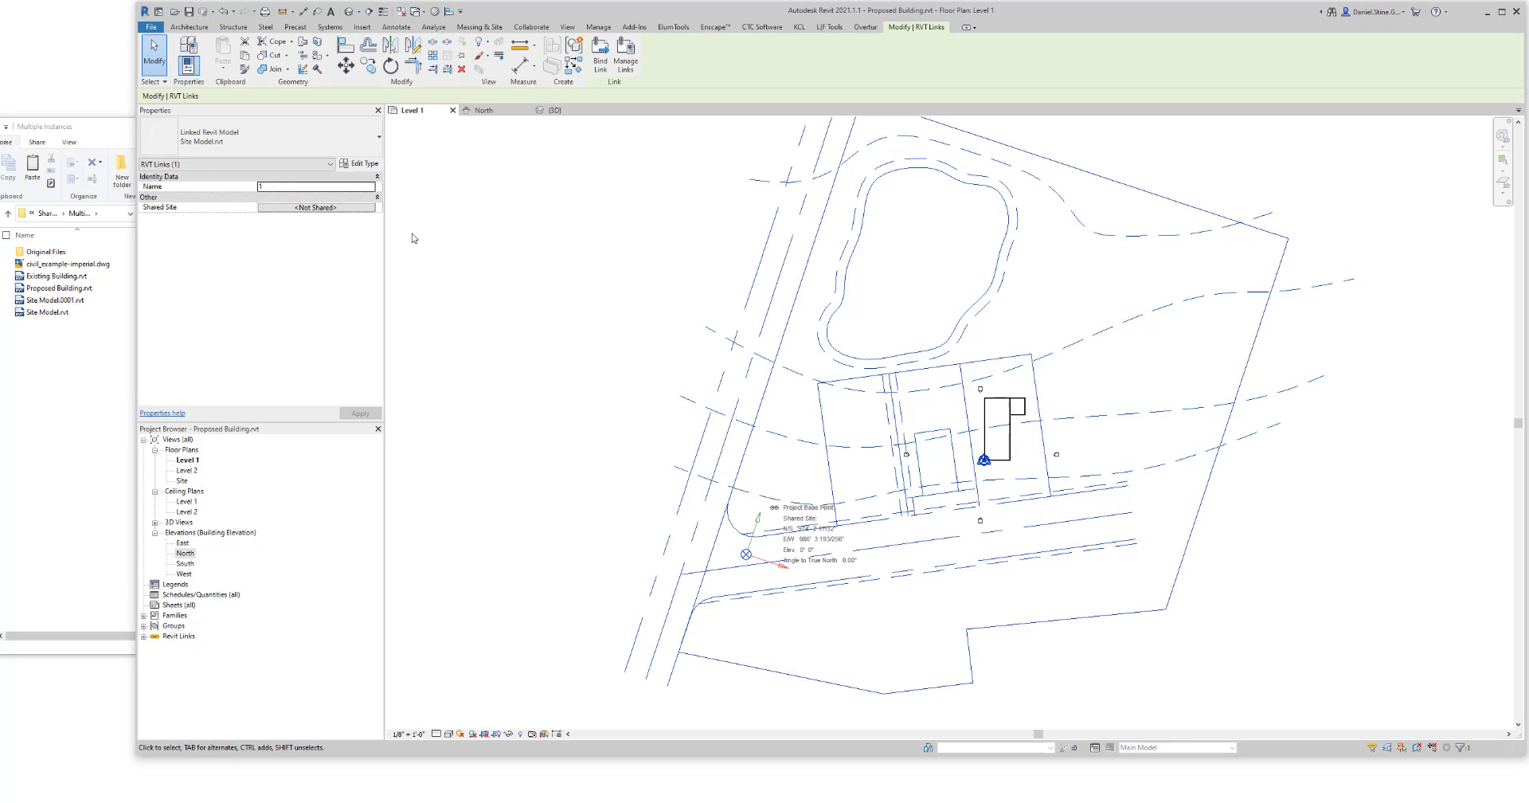
left_click(348, 209)
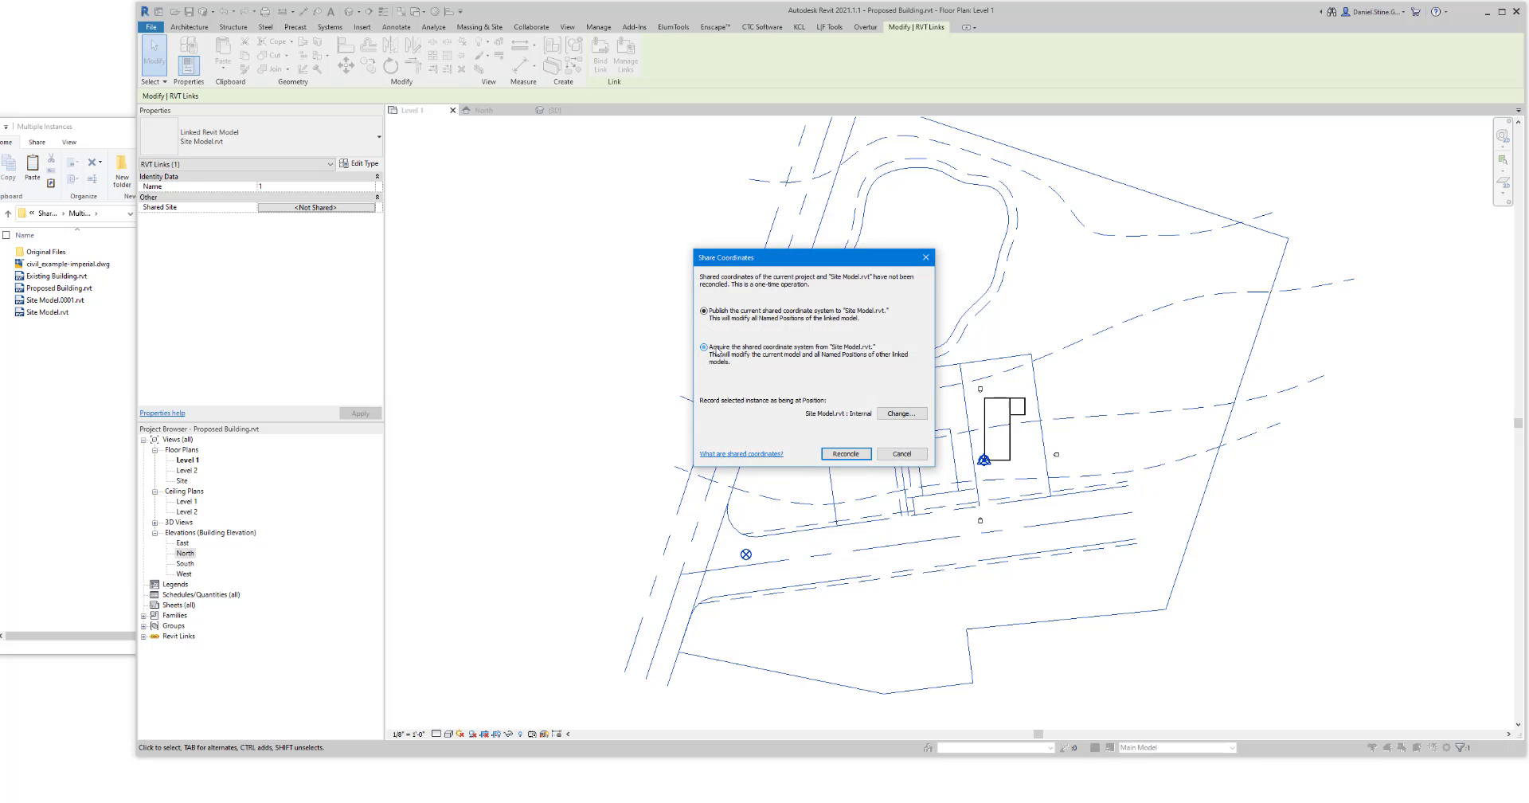
left_click(846, 453)
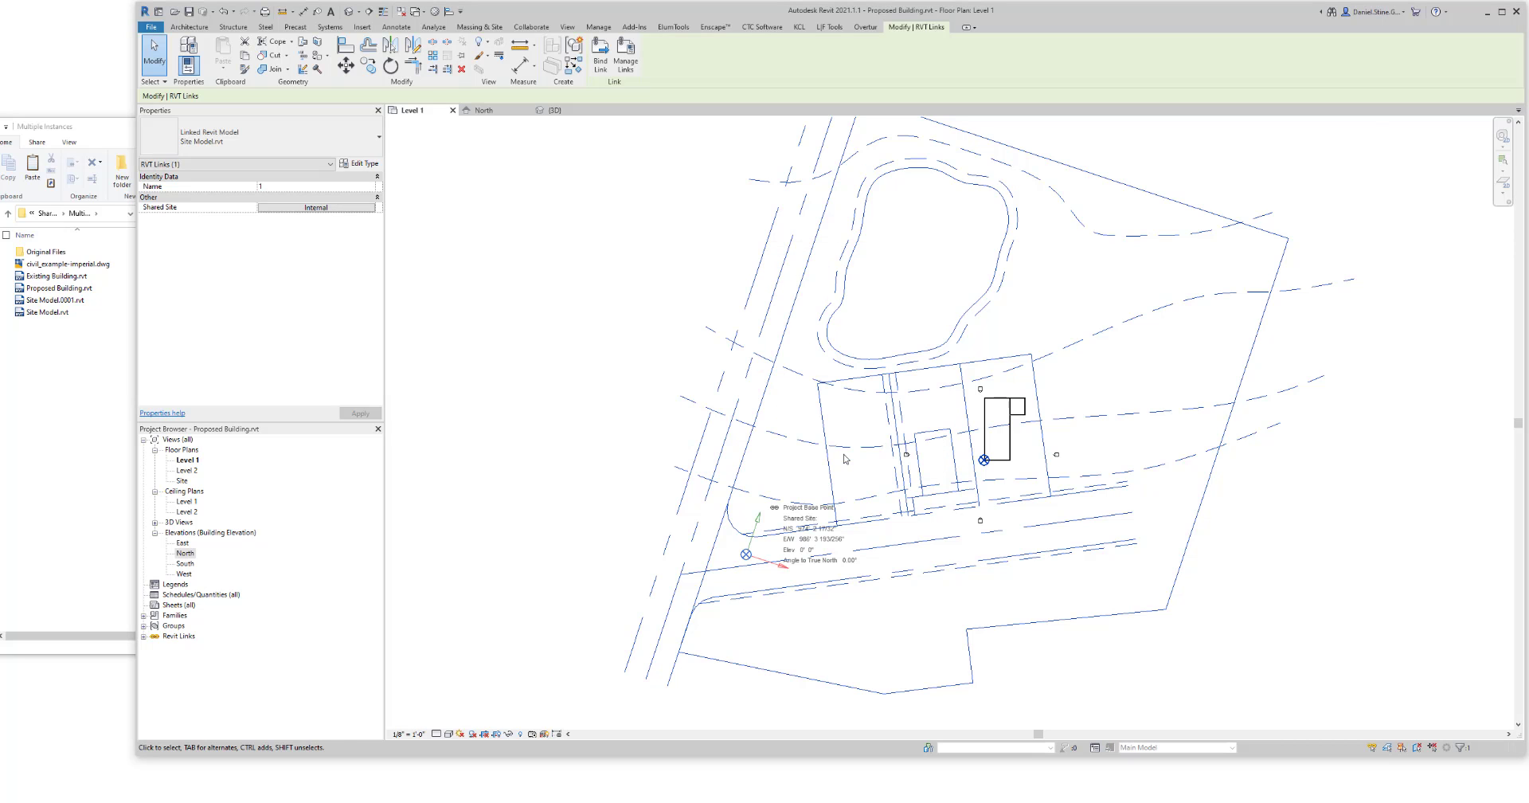
Step: Check the result in the North elevation, then go back to Level 1
left_click(486, 110)
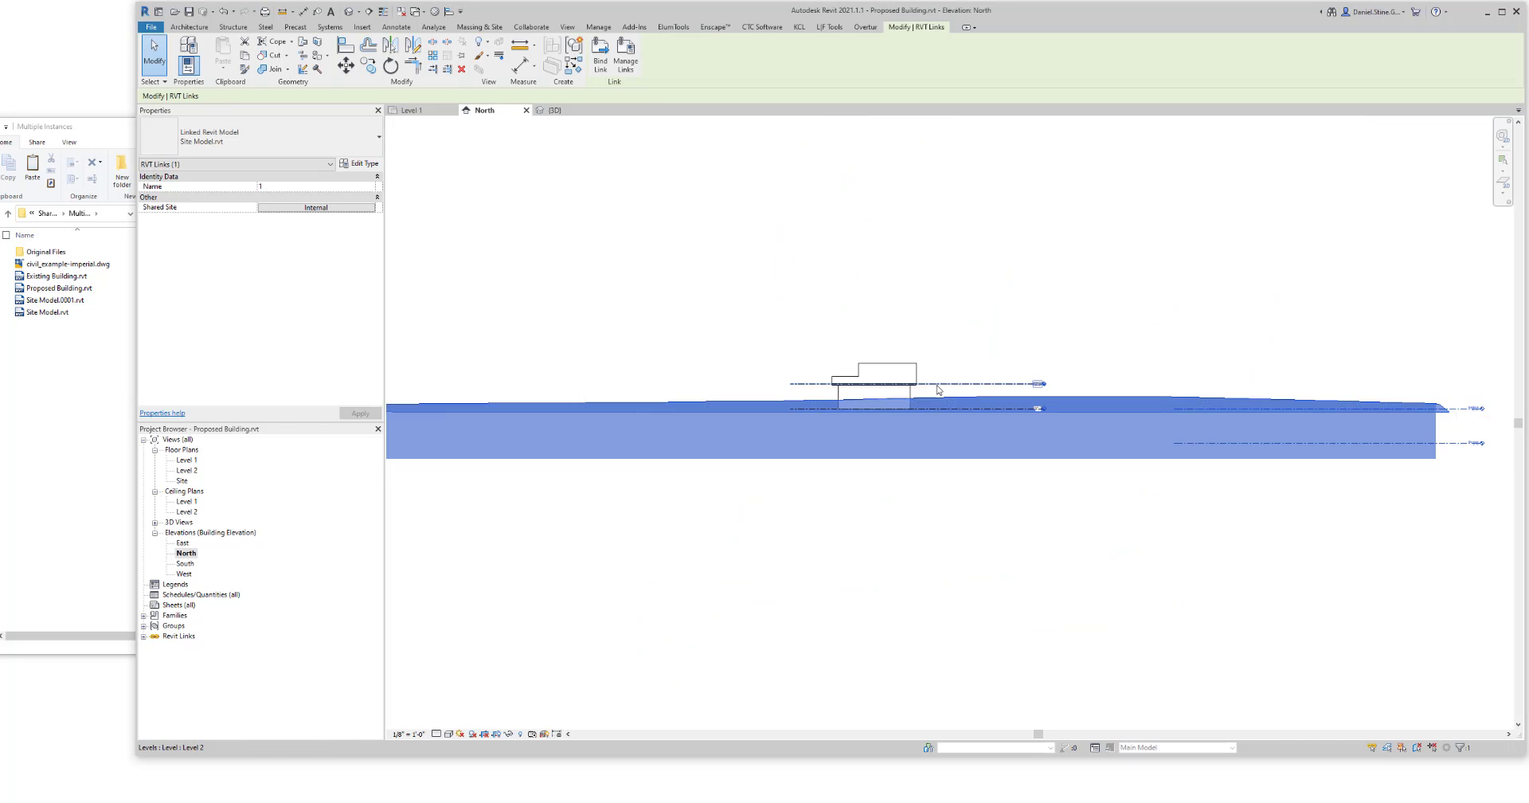
scroll(952, 504, "down", 2)
left_click(959, 518)
scroll(959, 518, "down", 4)
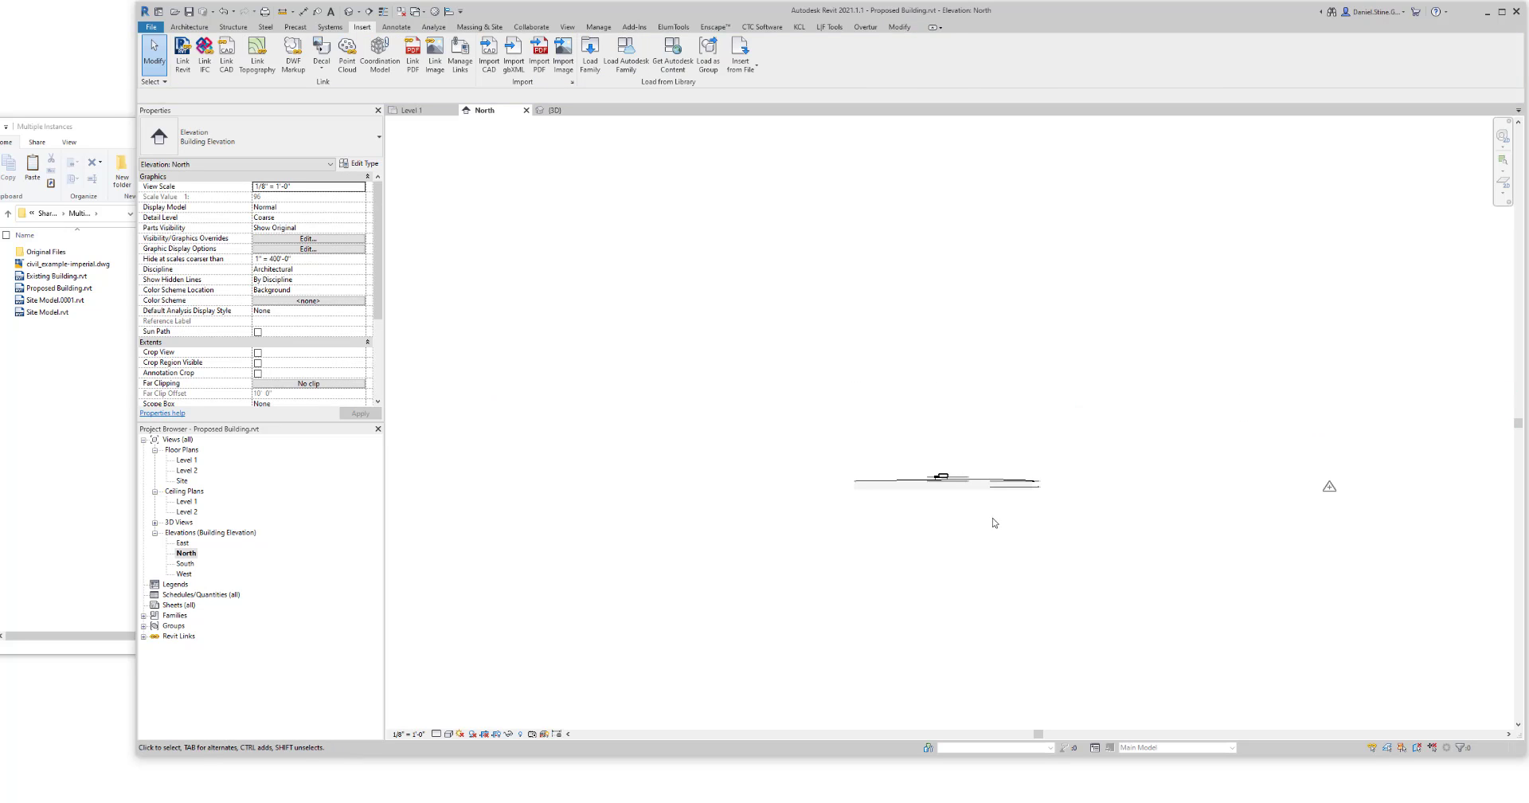
scroll(1000, 513, "up", 3)
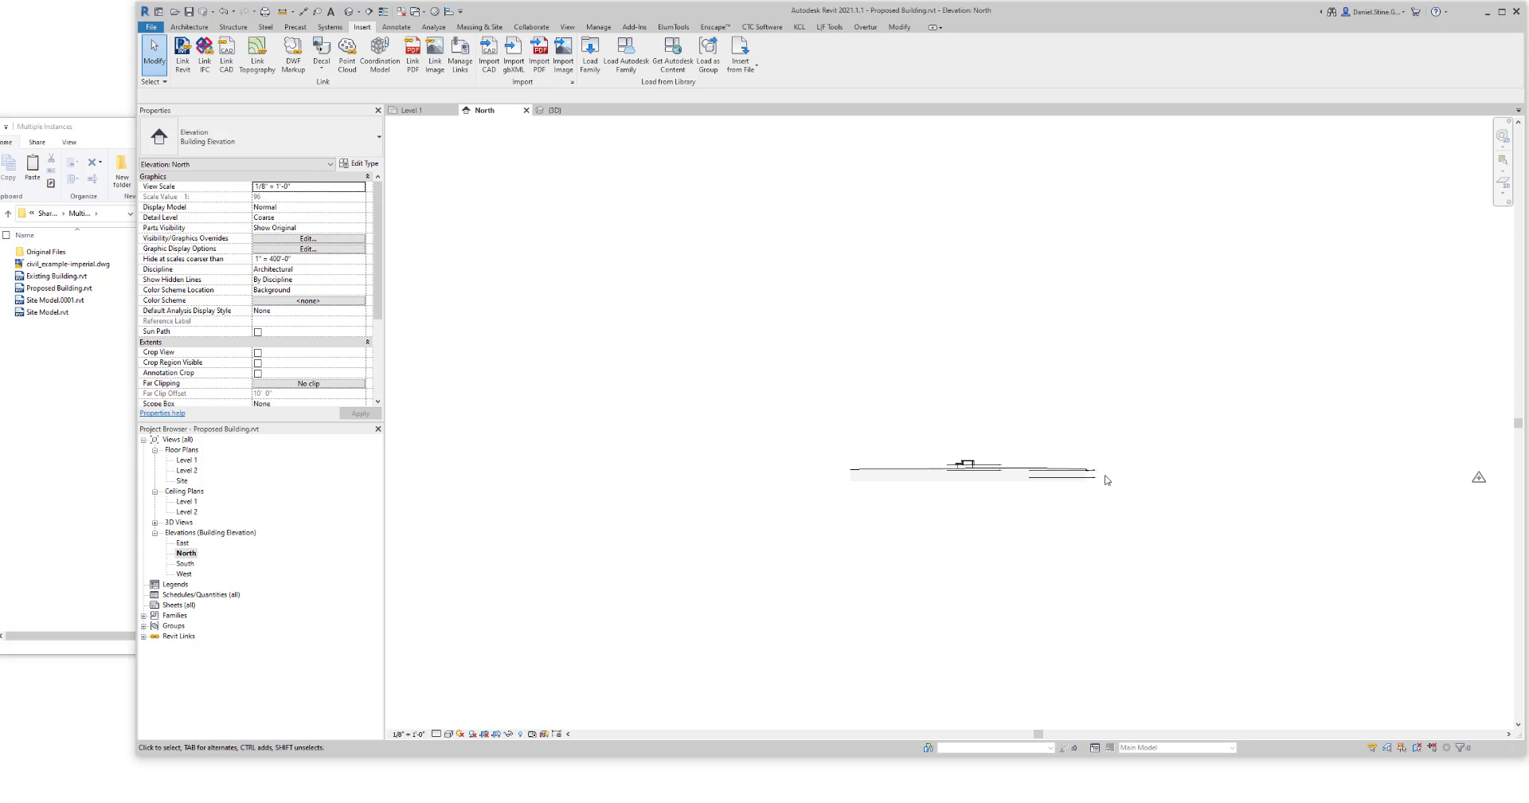
left_click(417, 111)
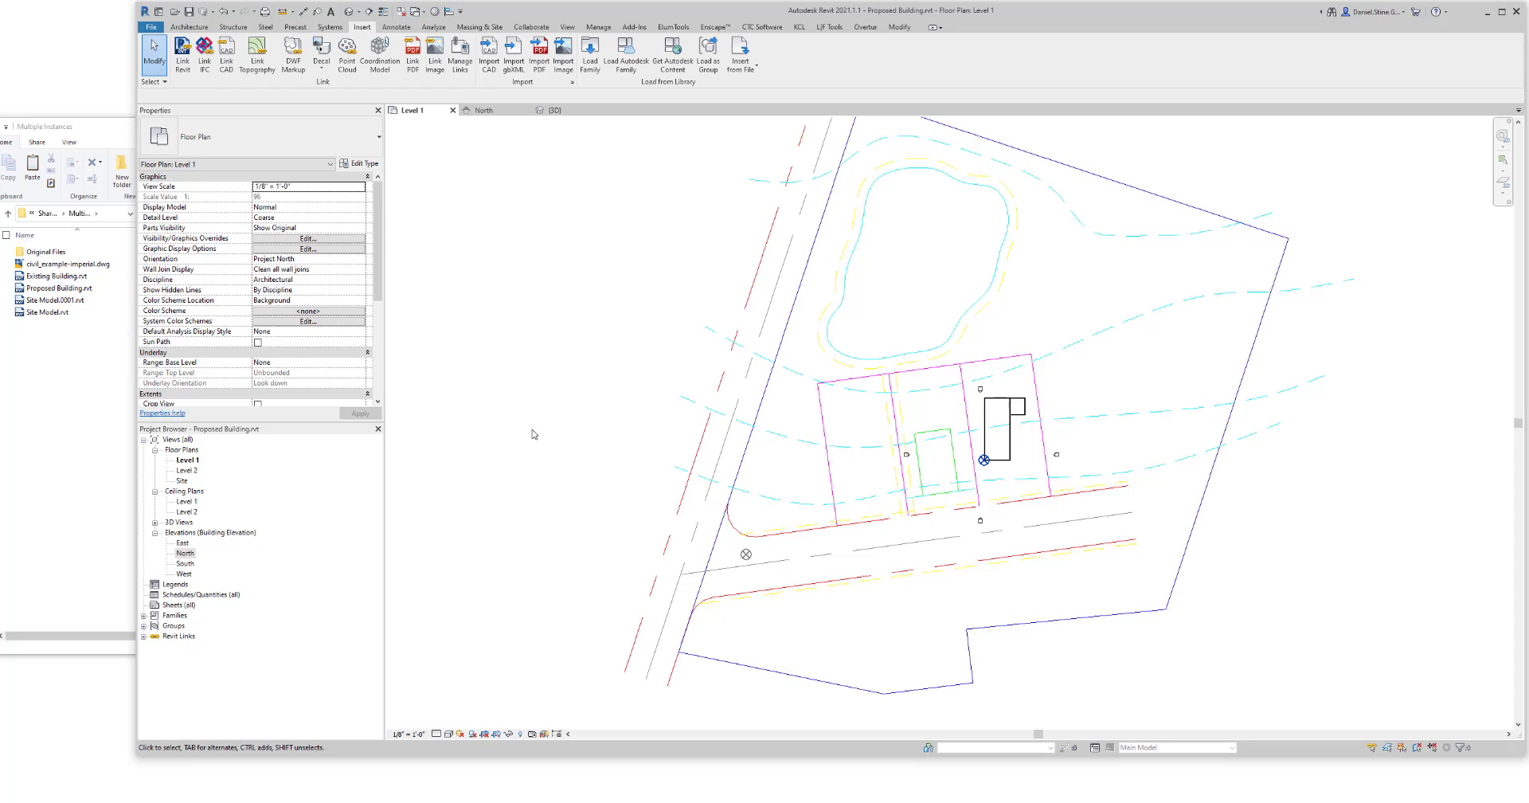
Step: Save the project and rename the Internal shared site to Building A
key("ctrl+s")
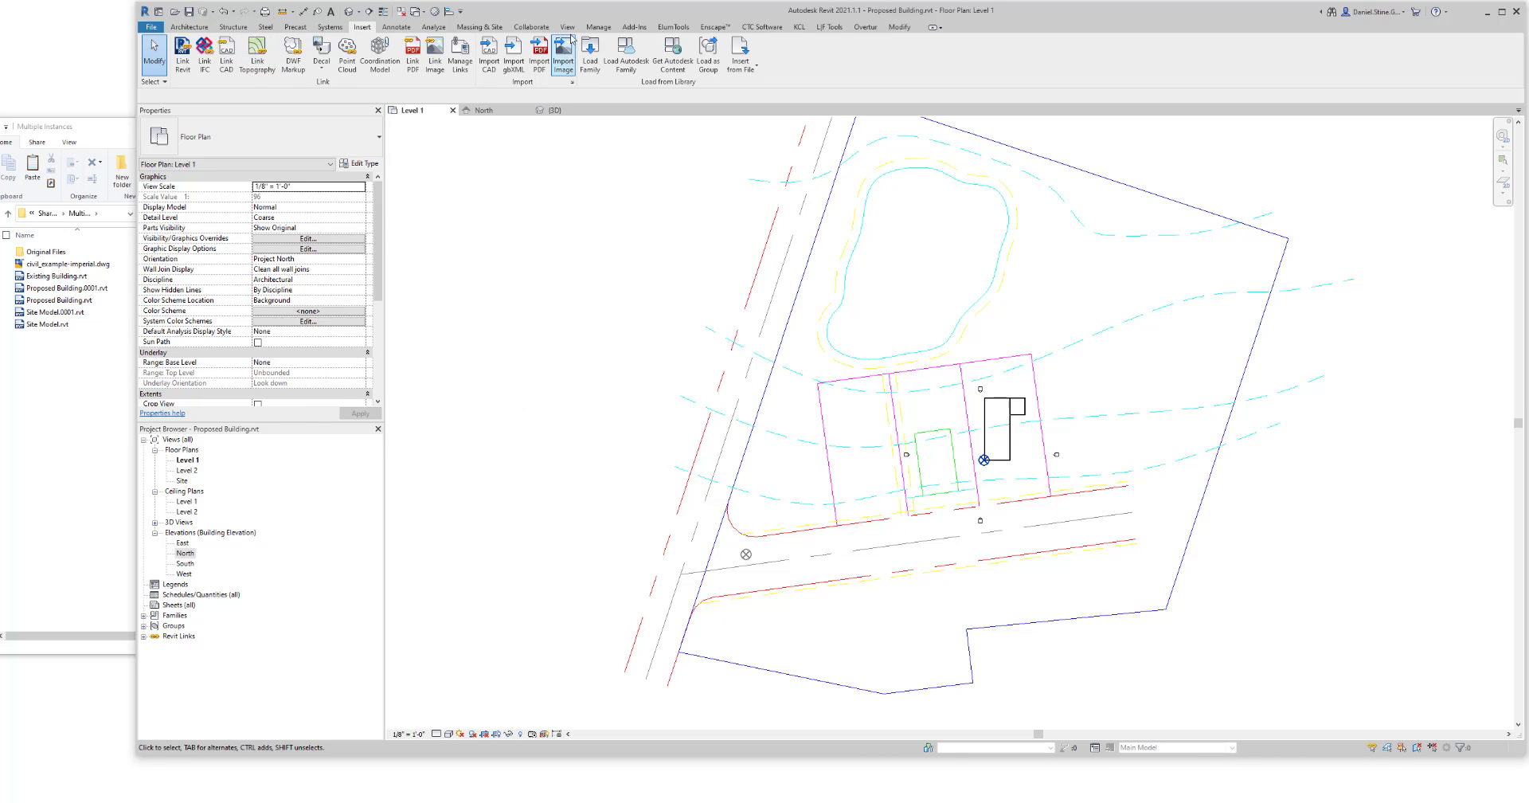
left_click(598, 26)
left_click(705, 52)
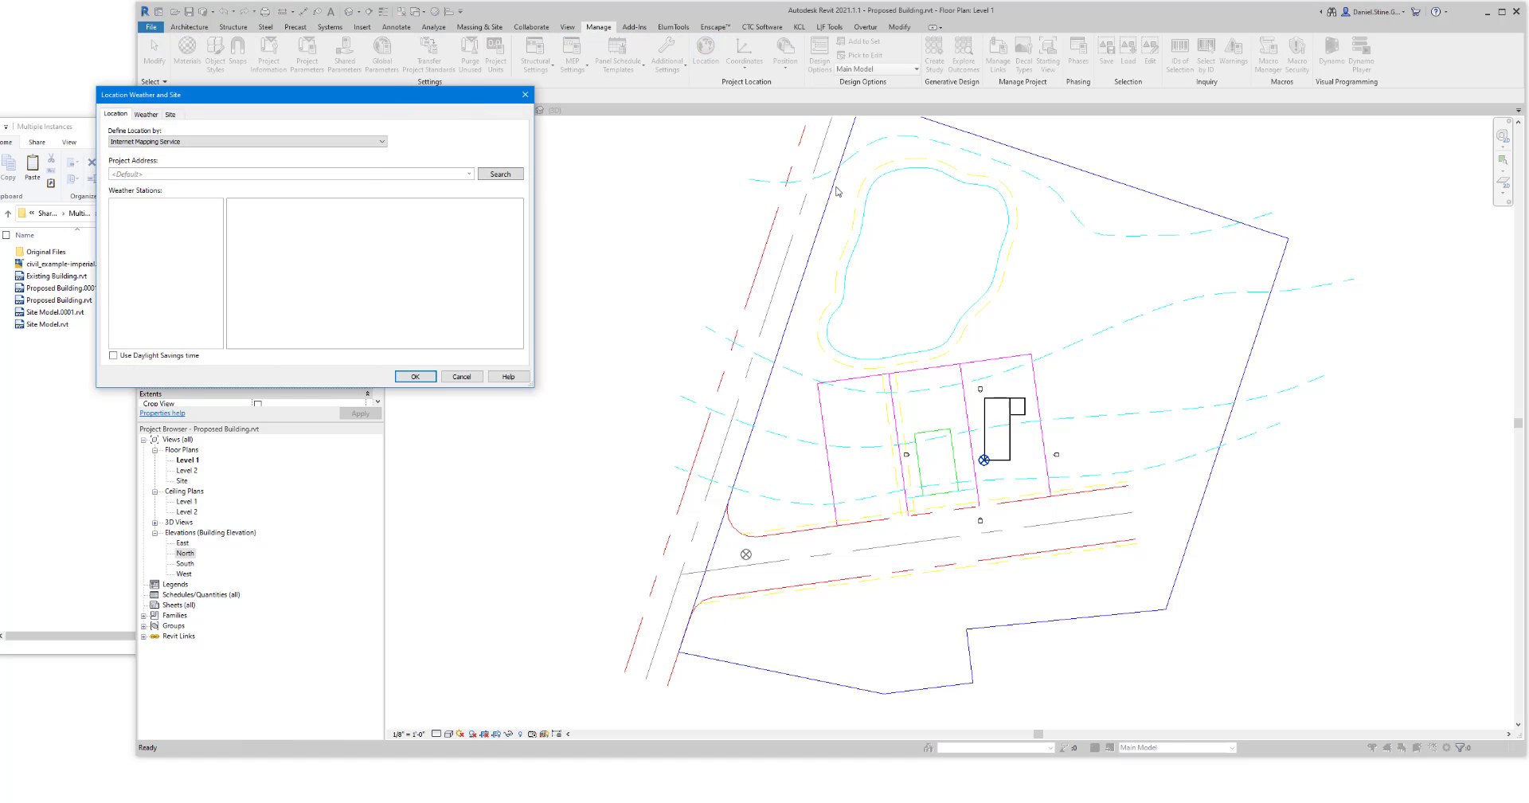
left_click(602, 204)
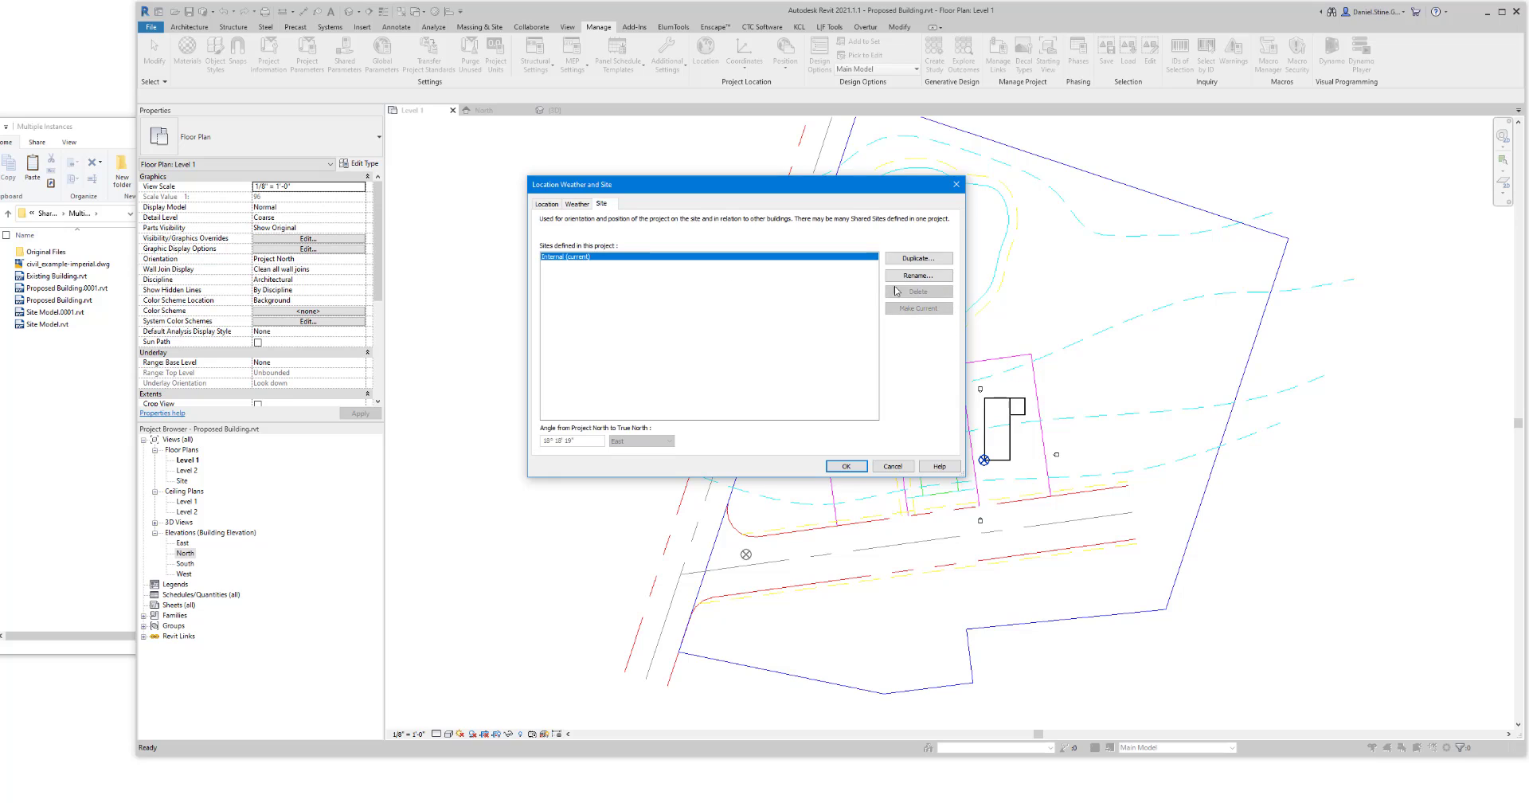
left_click(908, 277)
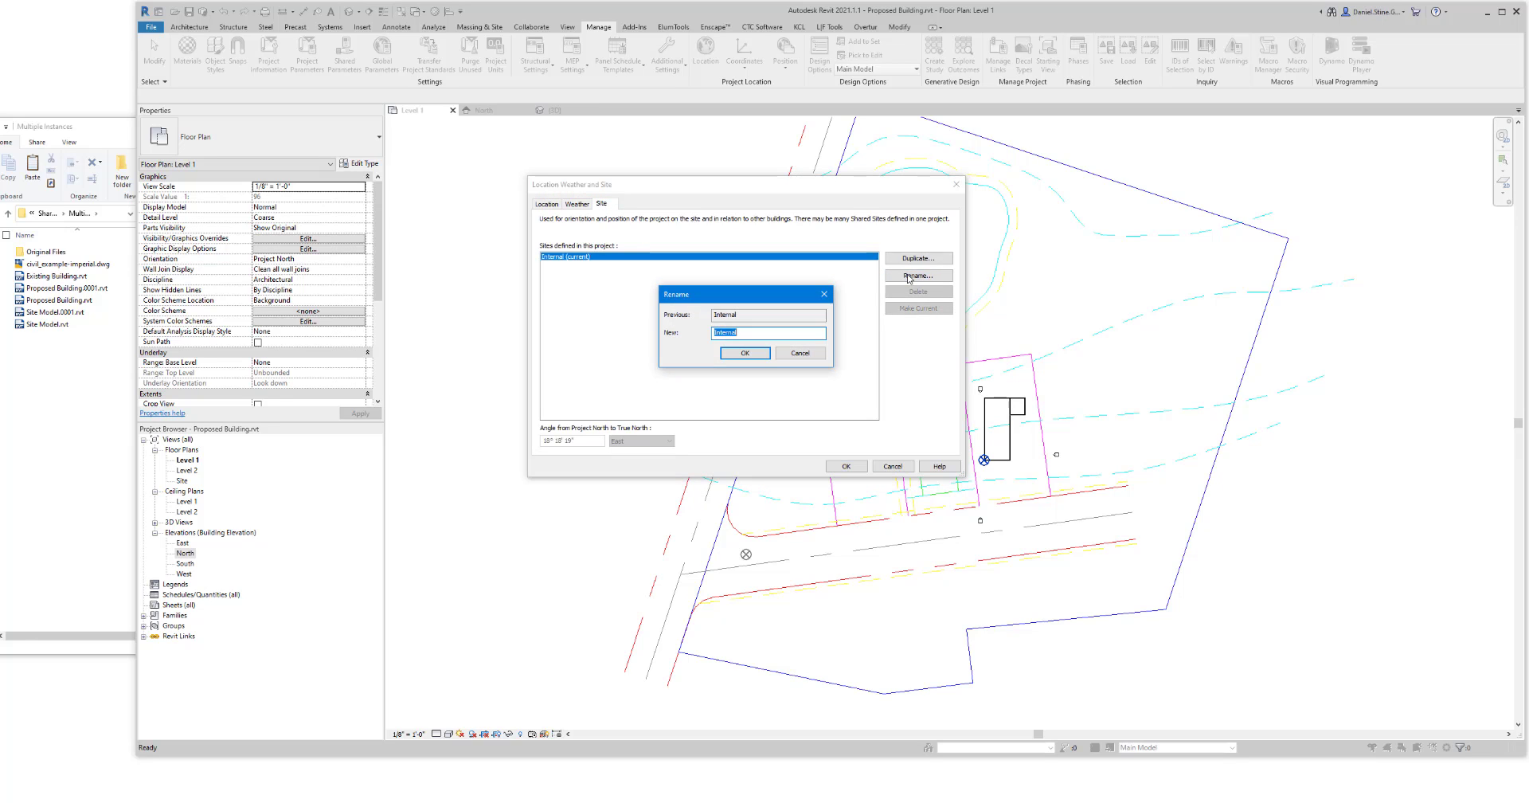
type("Building A")
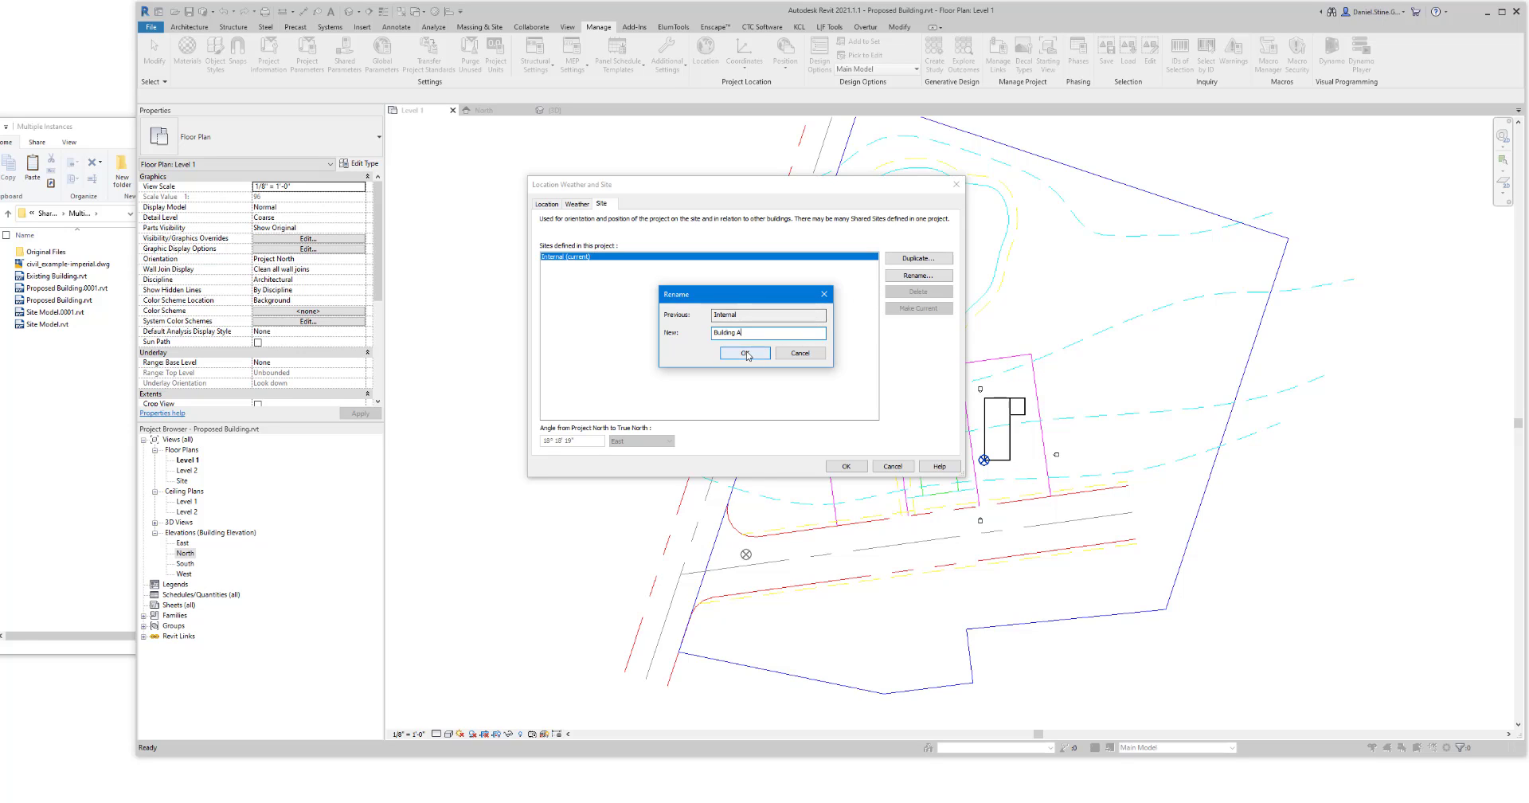
left_click(752, 355)
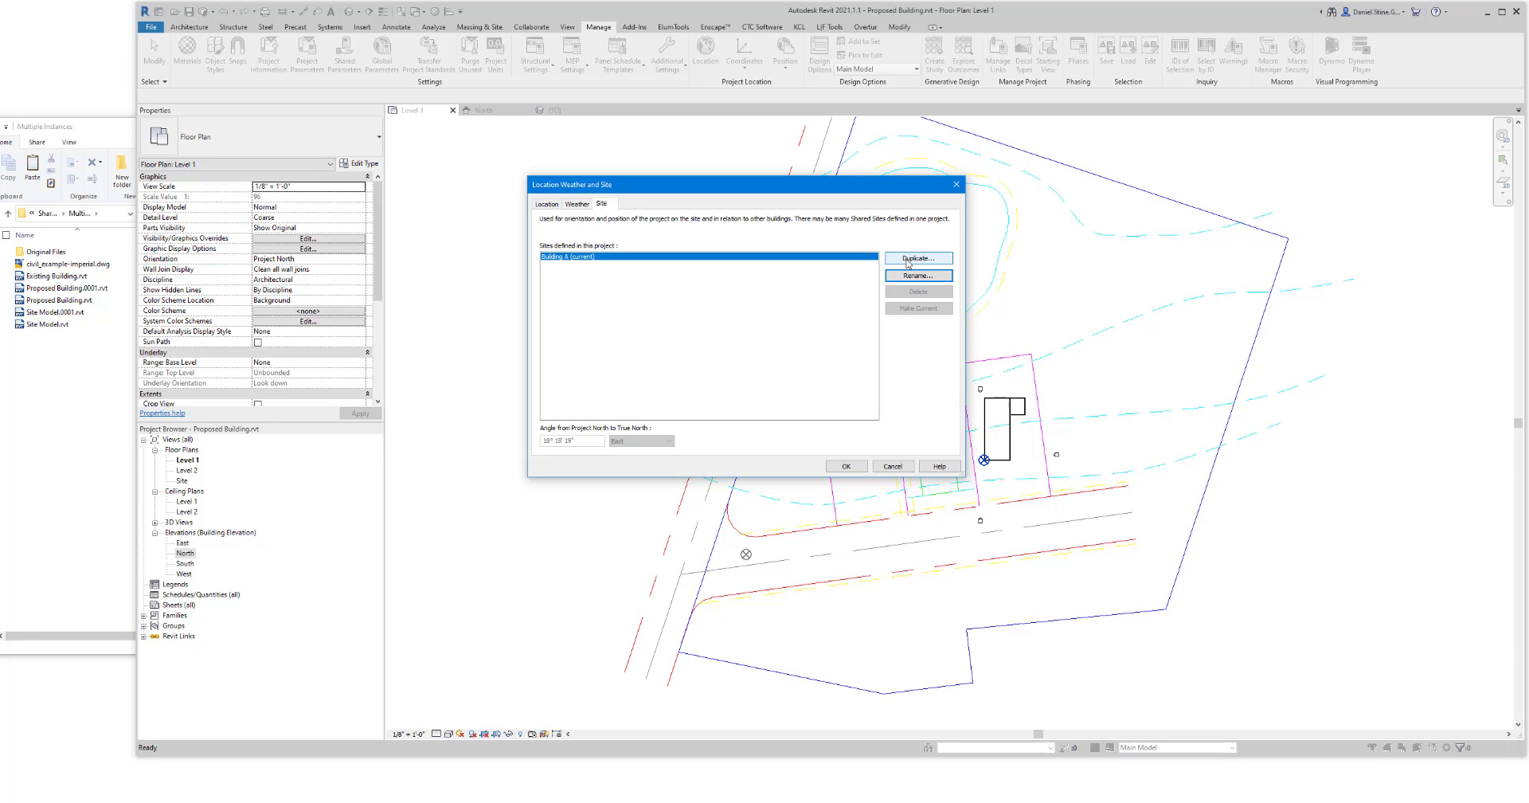
Step: Duplicate the site as a new shared site named Building B
left_click(907, 260)
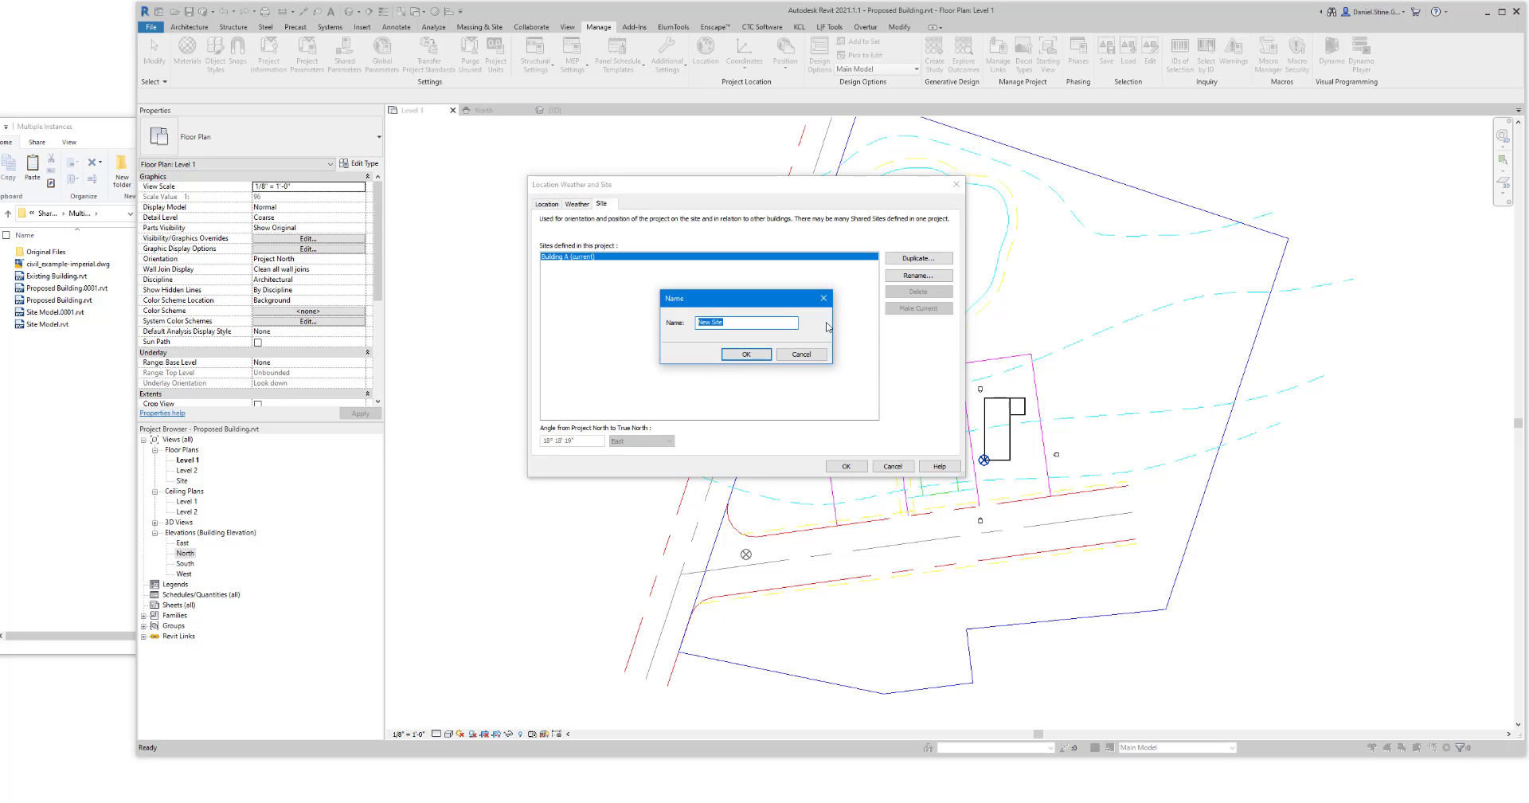
type("Building B")
left_click(746, 353)
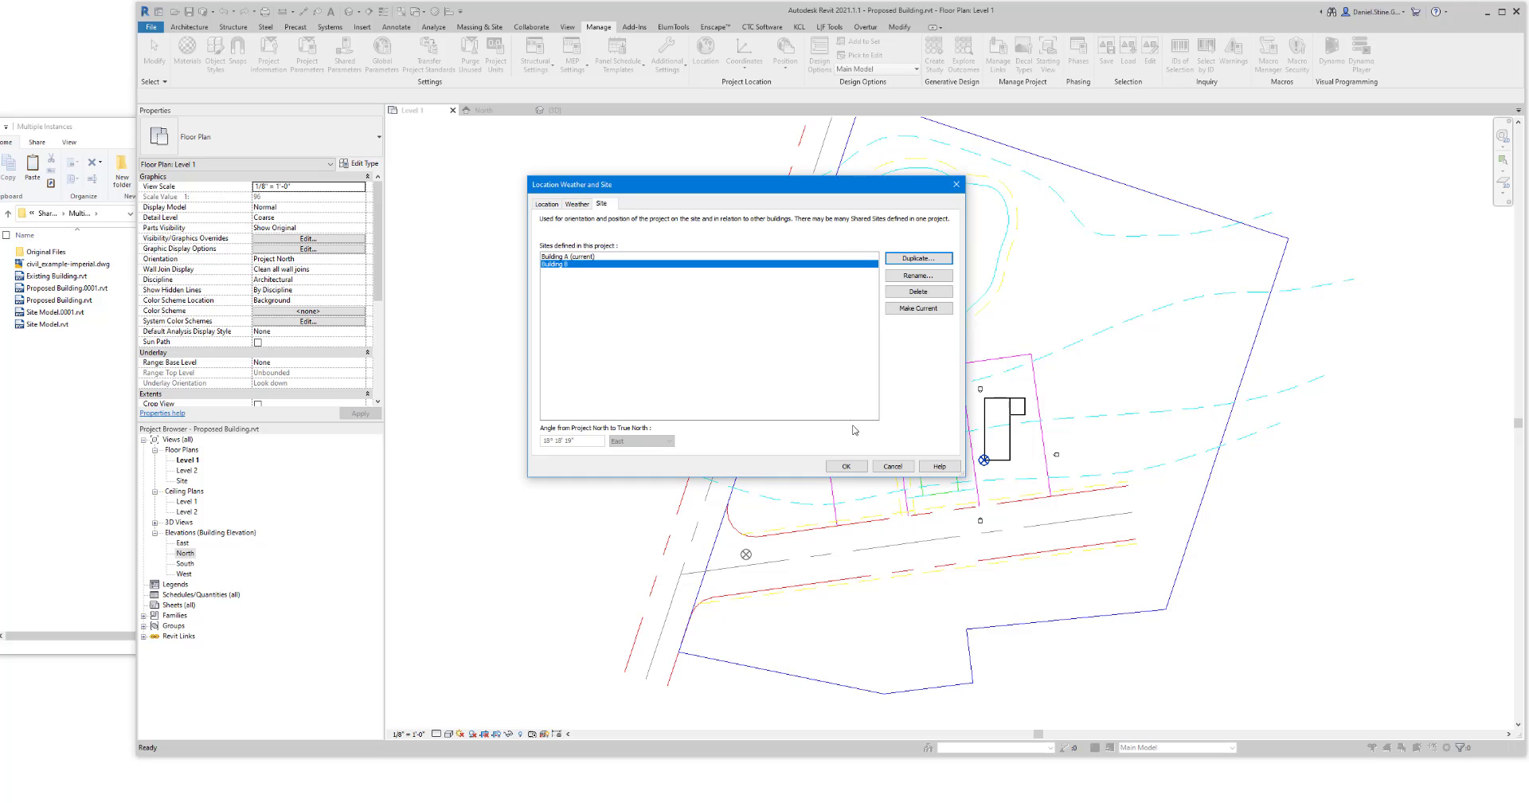
left_click(846, 467)
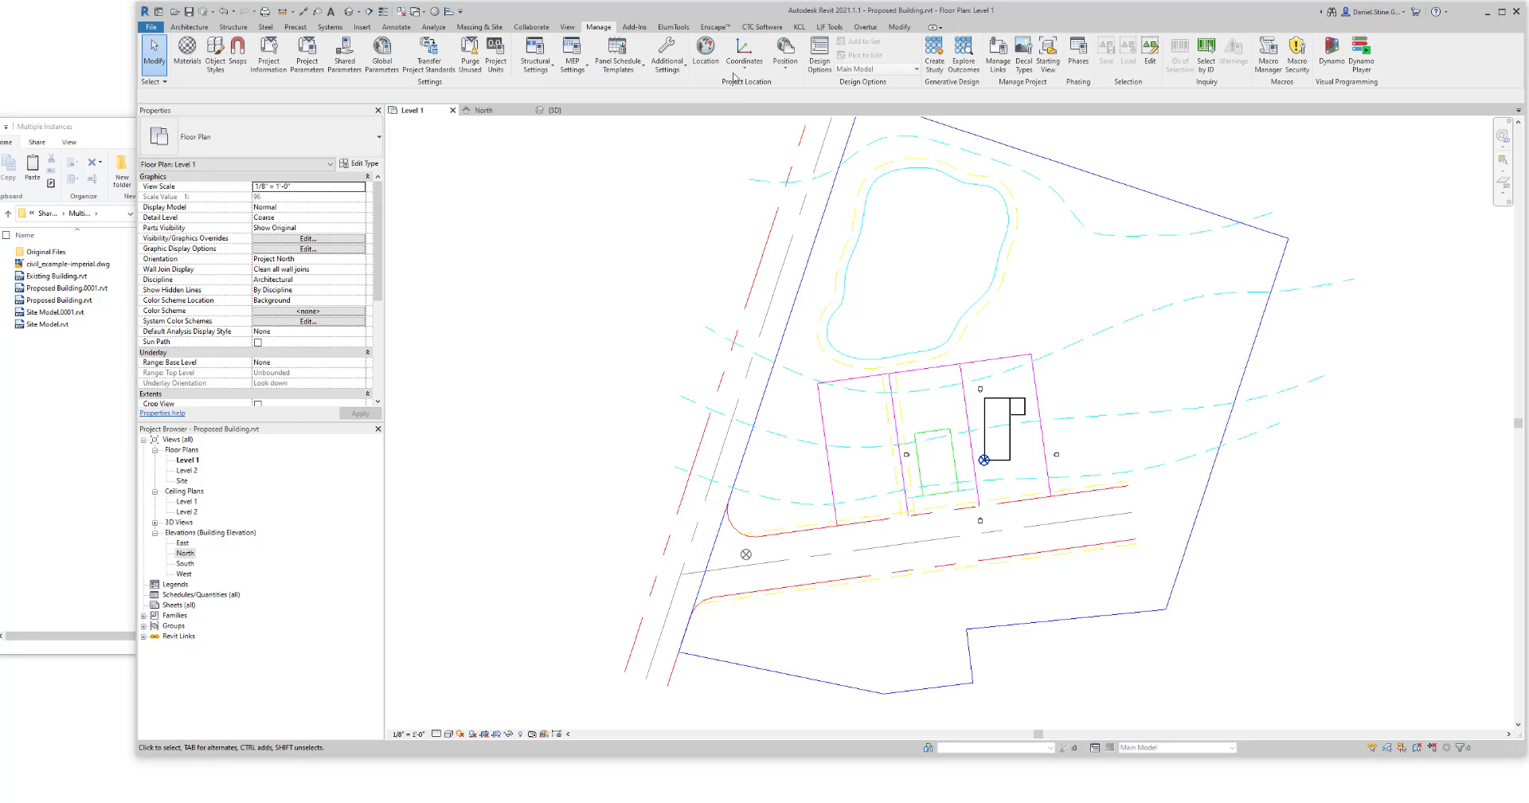
Step: Make Building B the current shared site in Location, Weather and Site
left_click(705, 52)
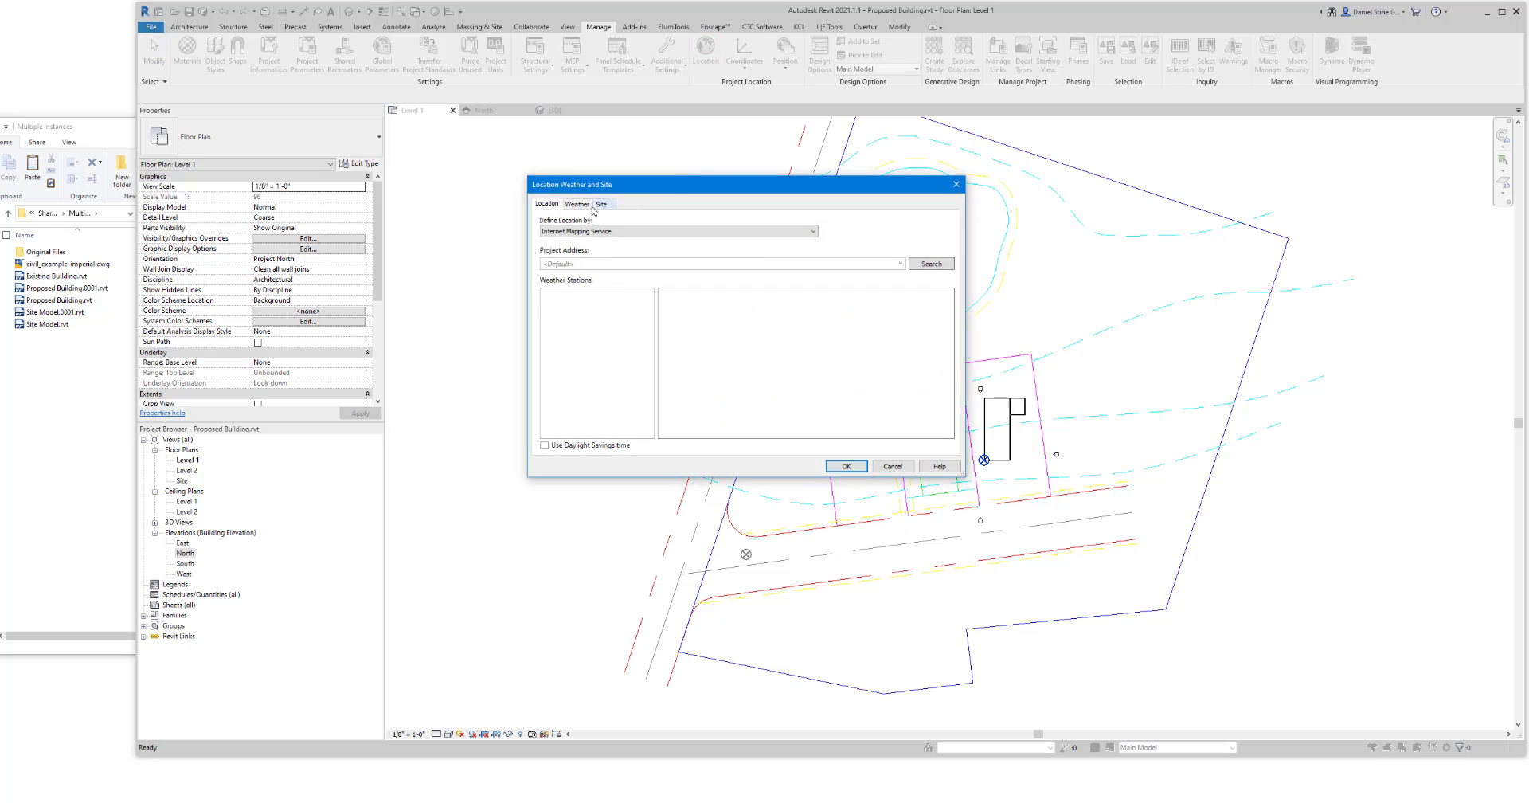
left_click(601, 205)
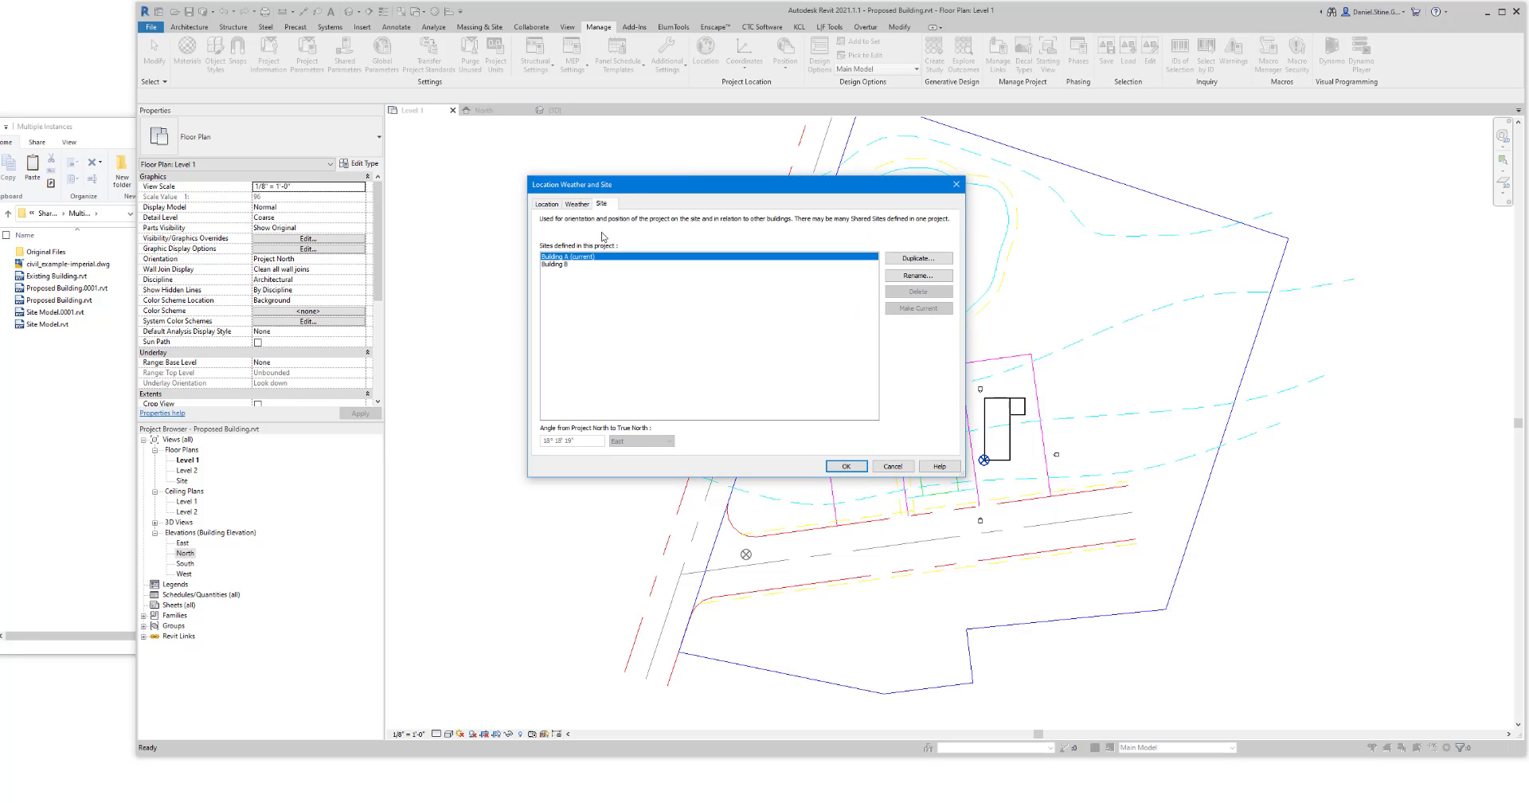
left_click(561, 265)
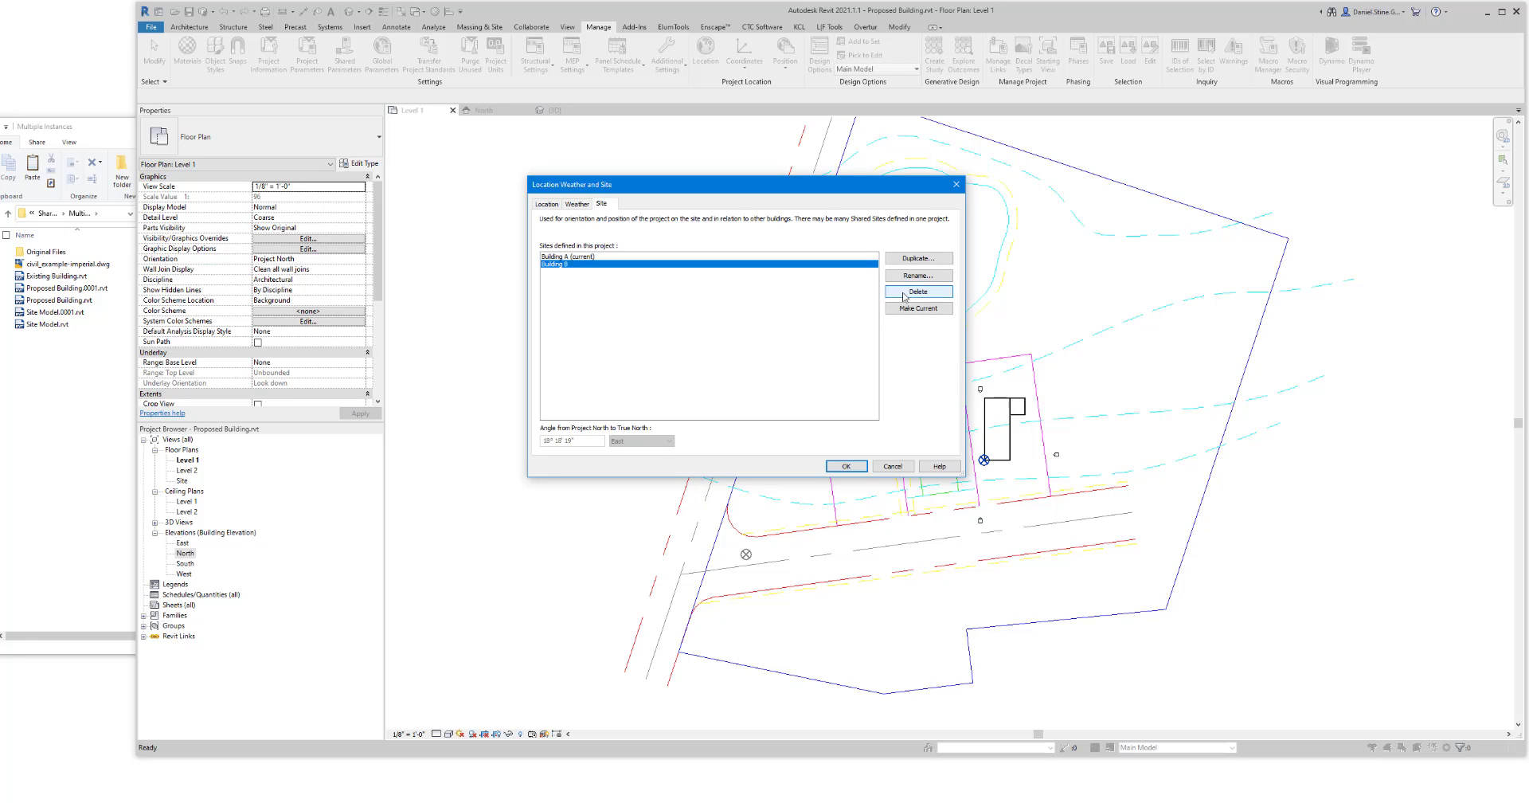
left_click(916, 308)
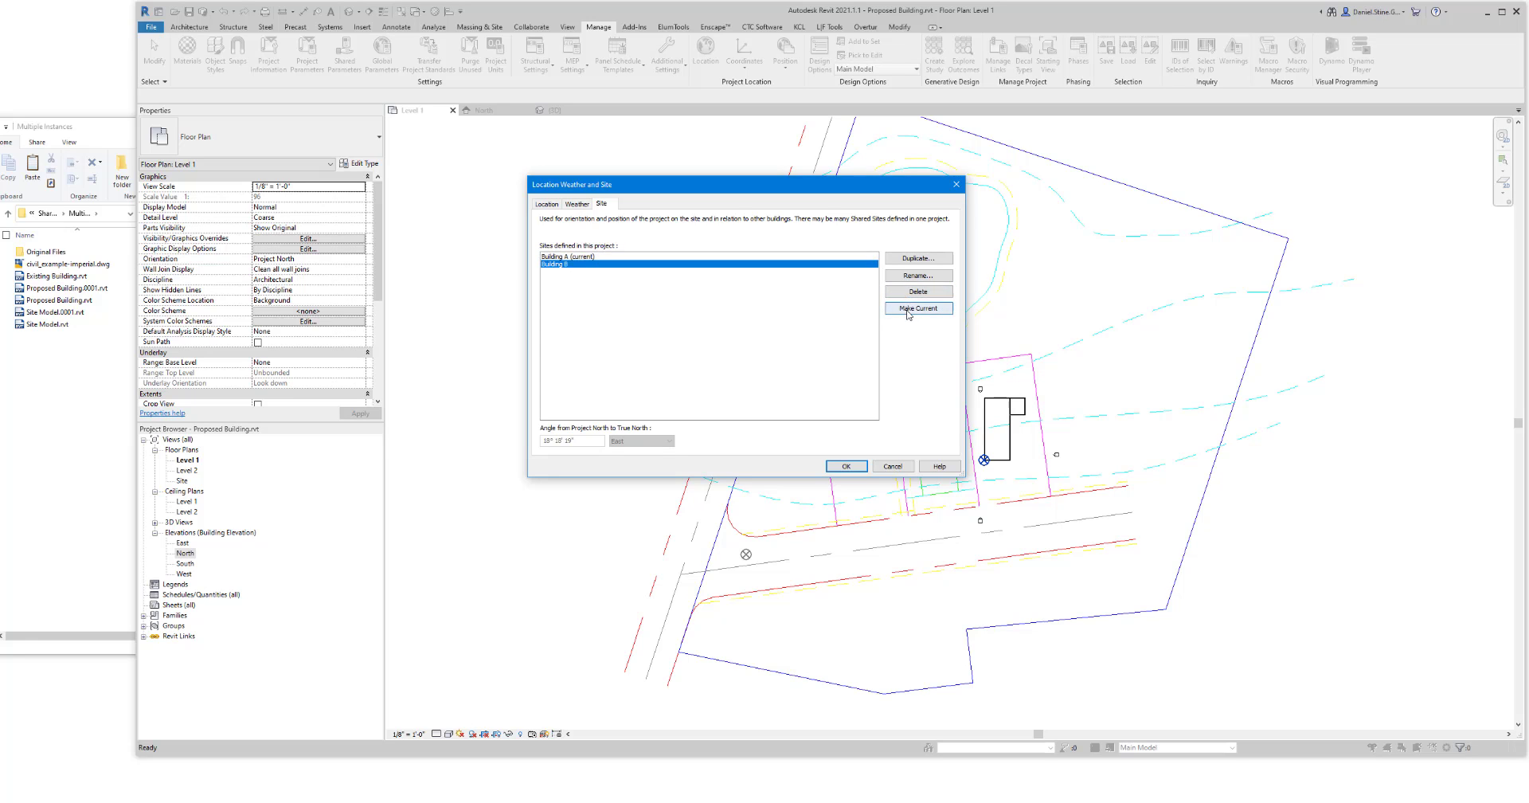
left_click(842, 465)
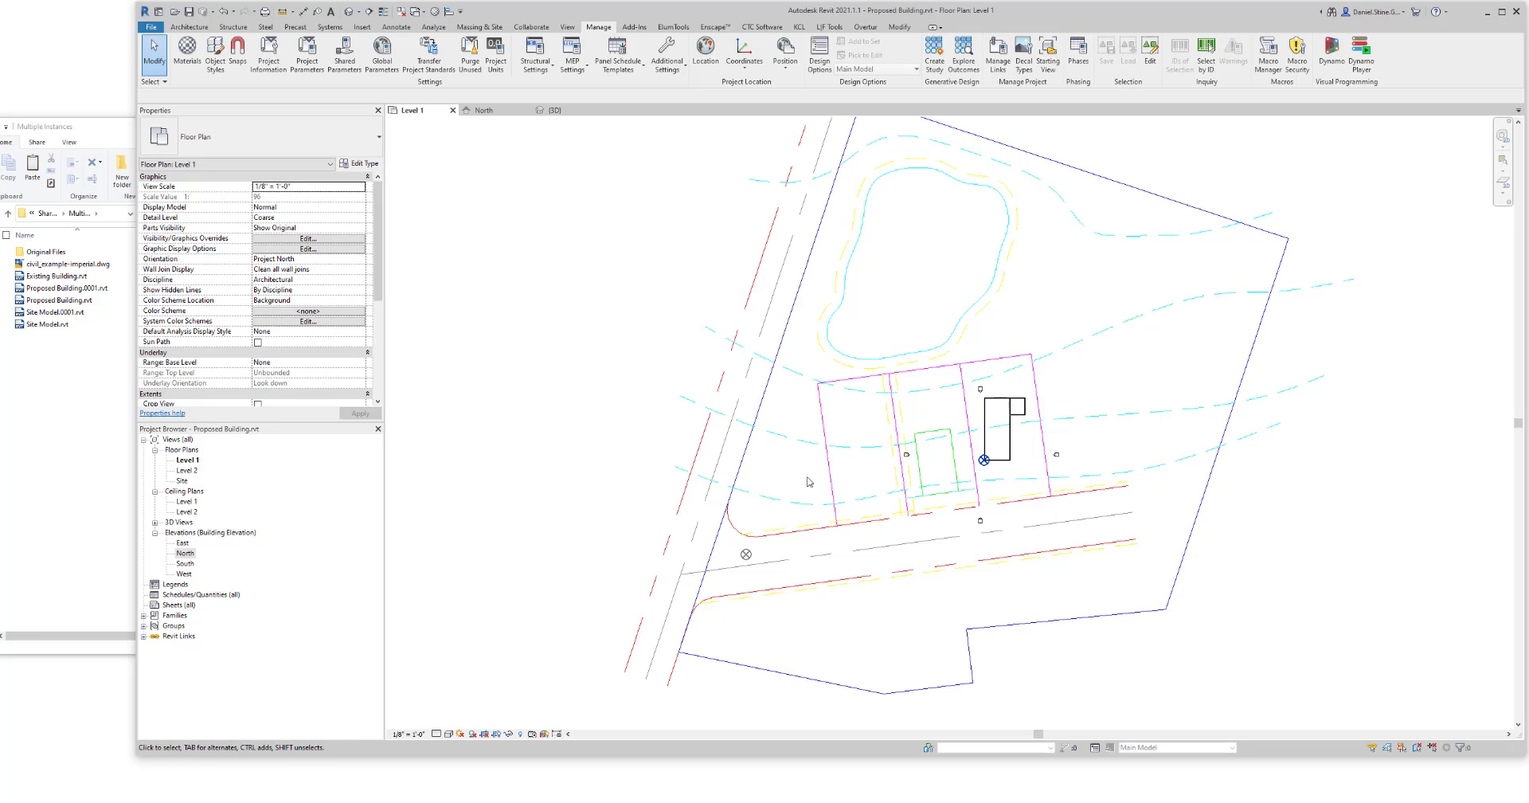
Step: Pan to the survey point and start measuring from the building corner, then cancel
scroll(659, 462, "down", 5)
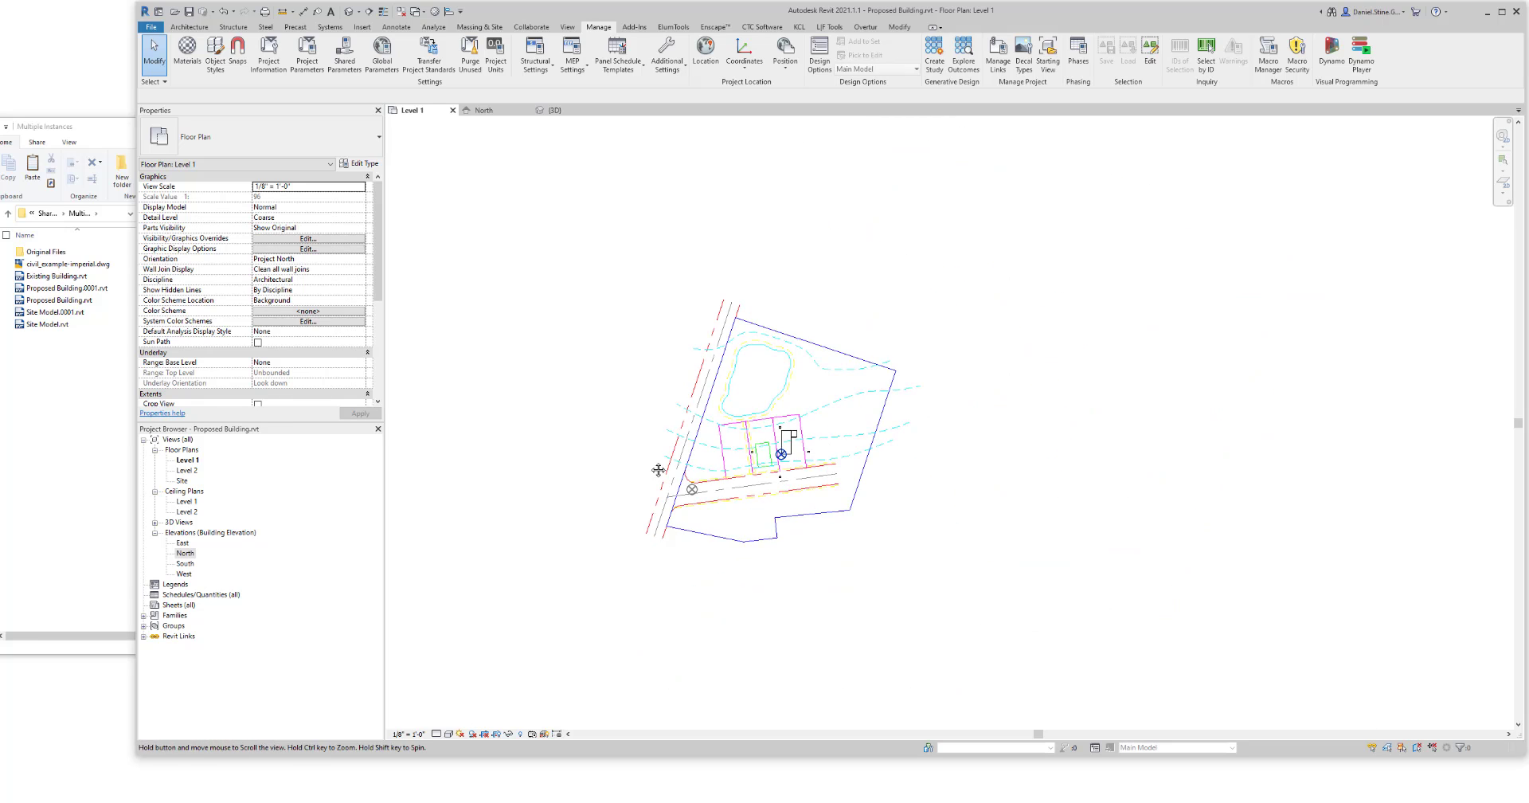
middle_click_drag(659, 466, 890, 405)
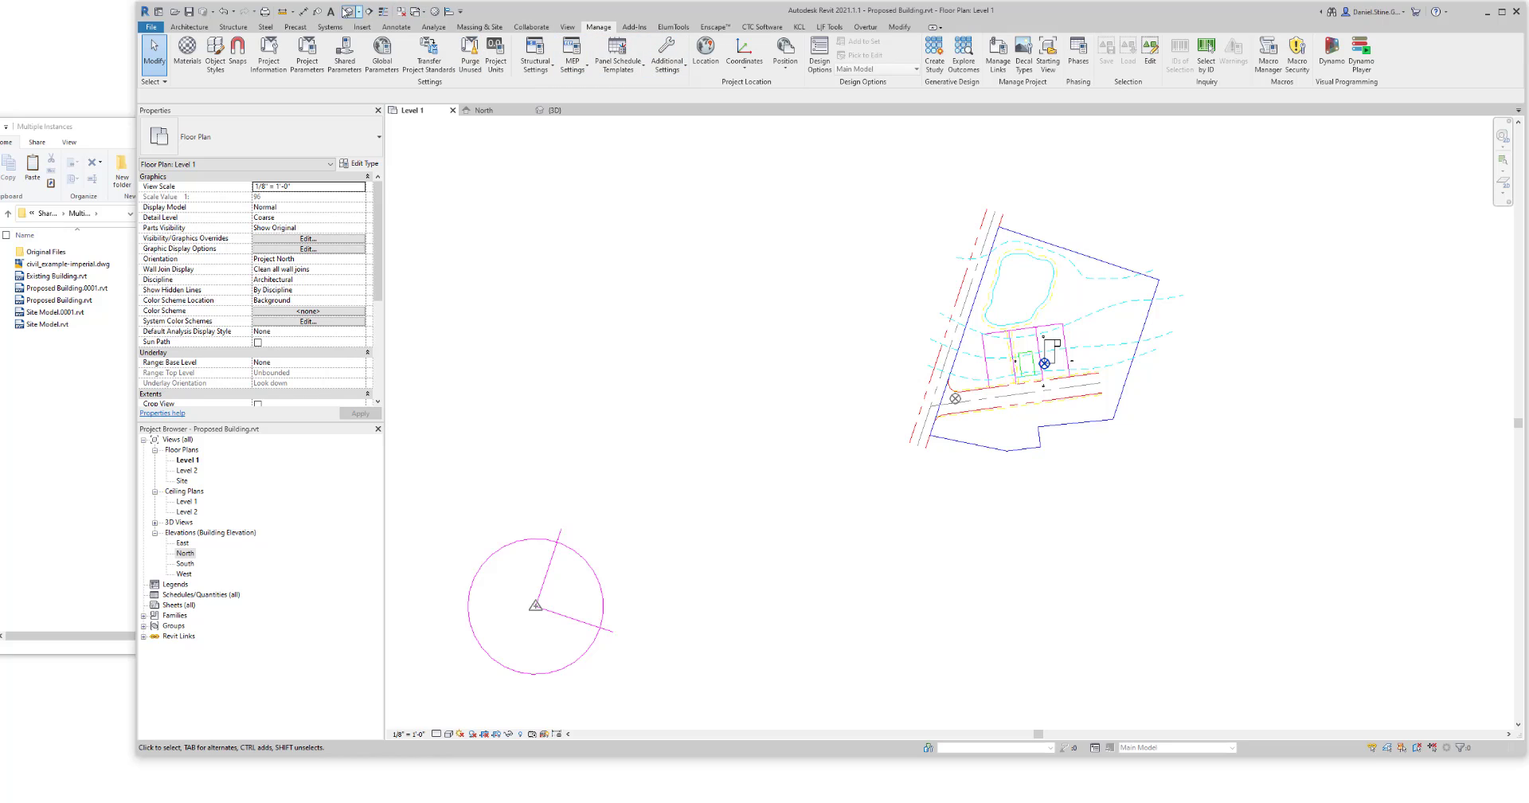
left_click(283, 11)
left_click(1051, 345)
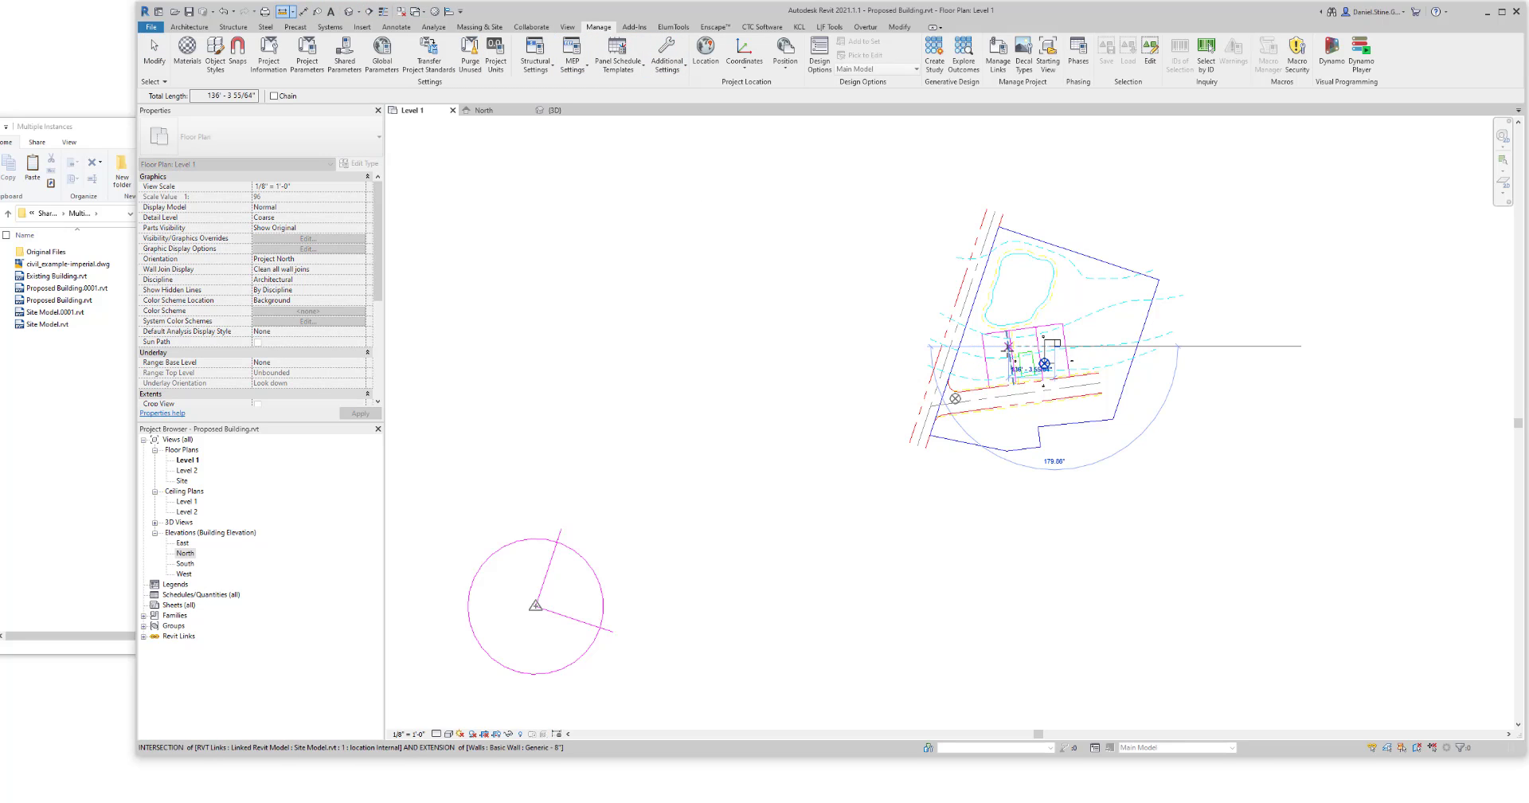
key("Escape")
key("Escape")
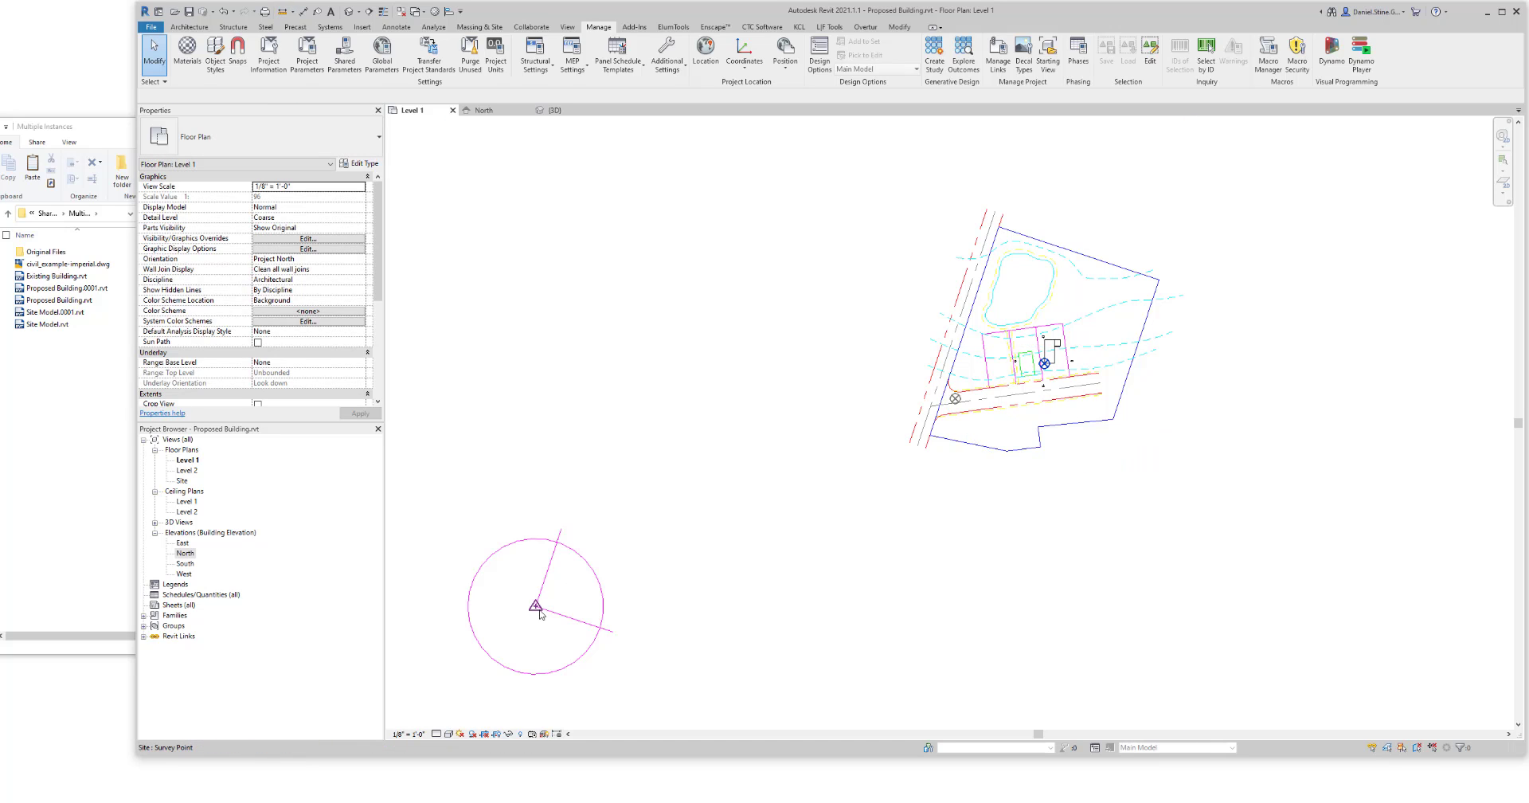
Step: Move the survey point 160' and nudge it up and left with the arrow keys
left_click(537, 607)
left_click(346, 66)
left_click(522, 390)
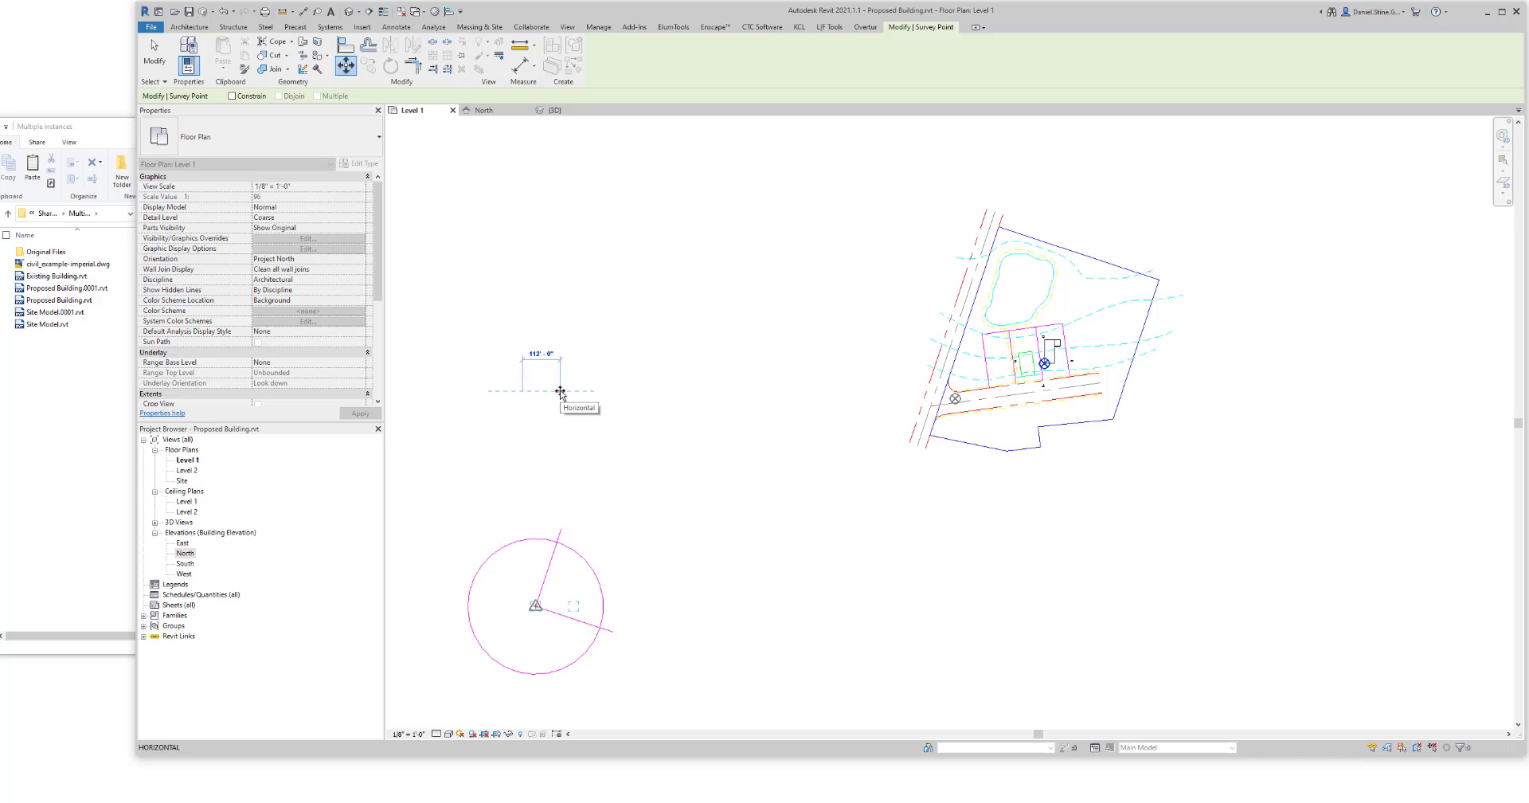
type("160")
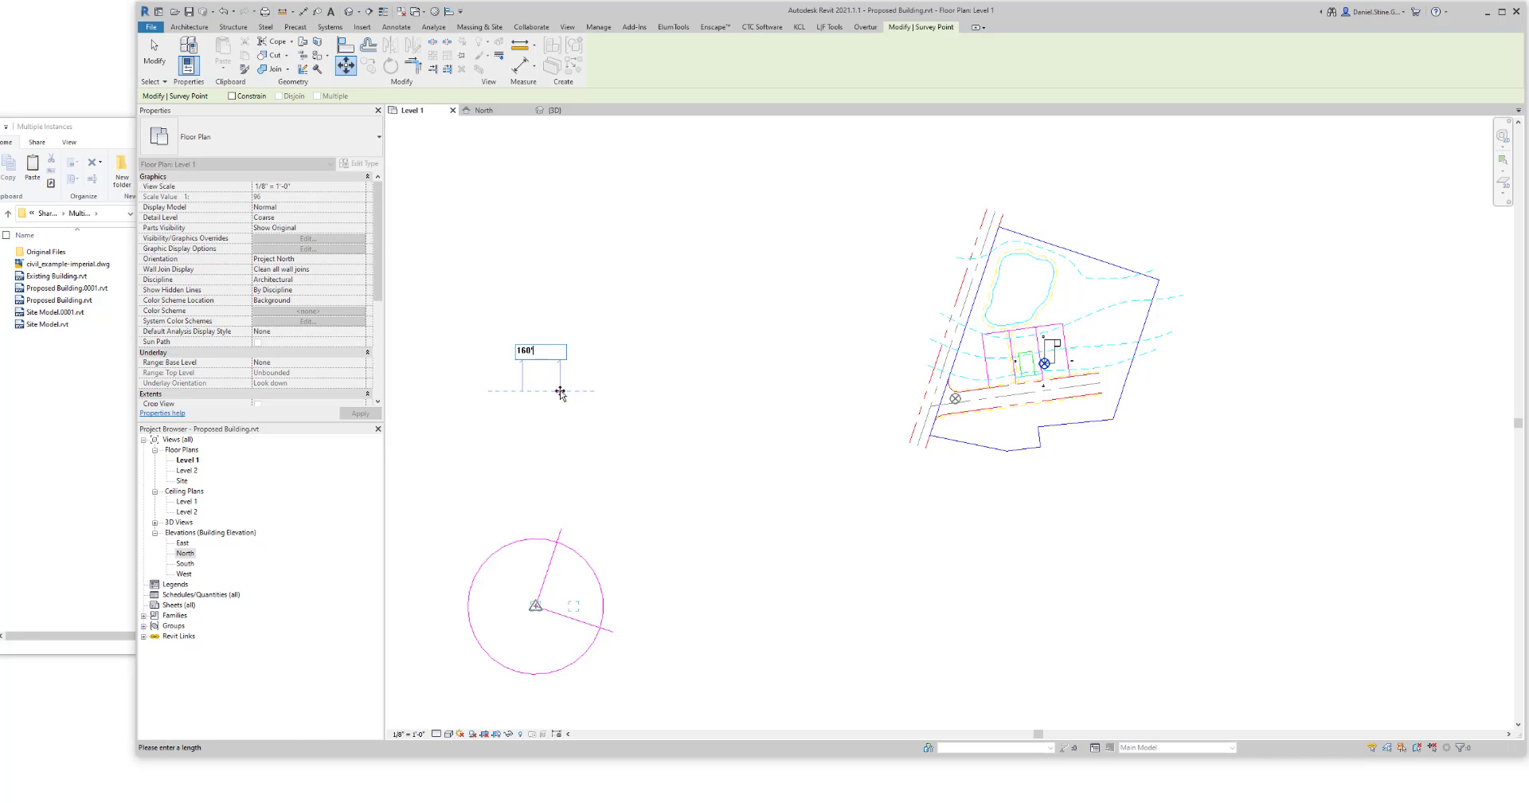
type("'")
key("Return")
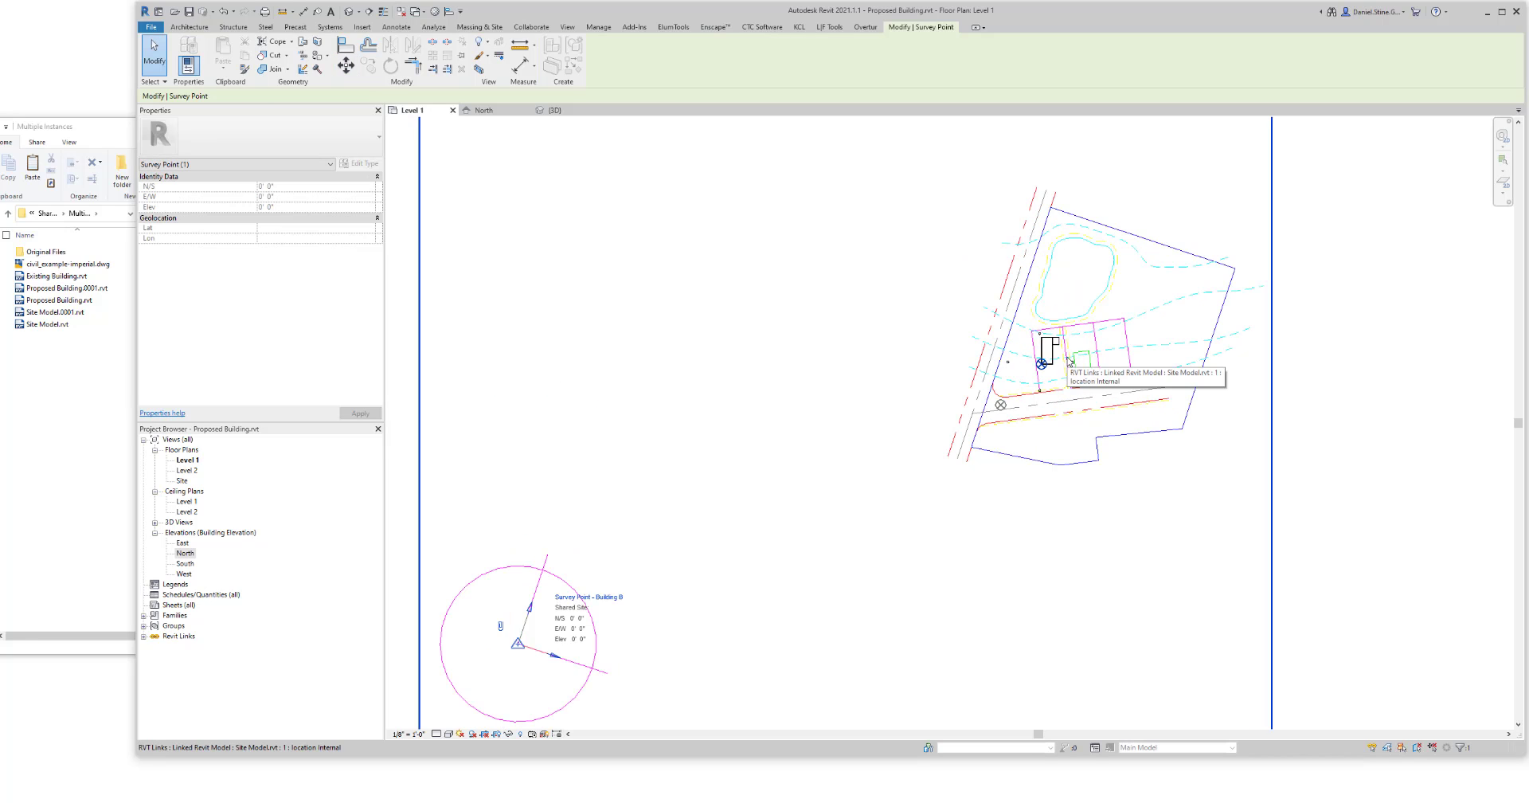
key("Up")
key("Up")
key("Up")
key("Up")
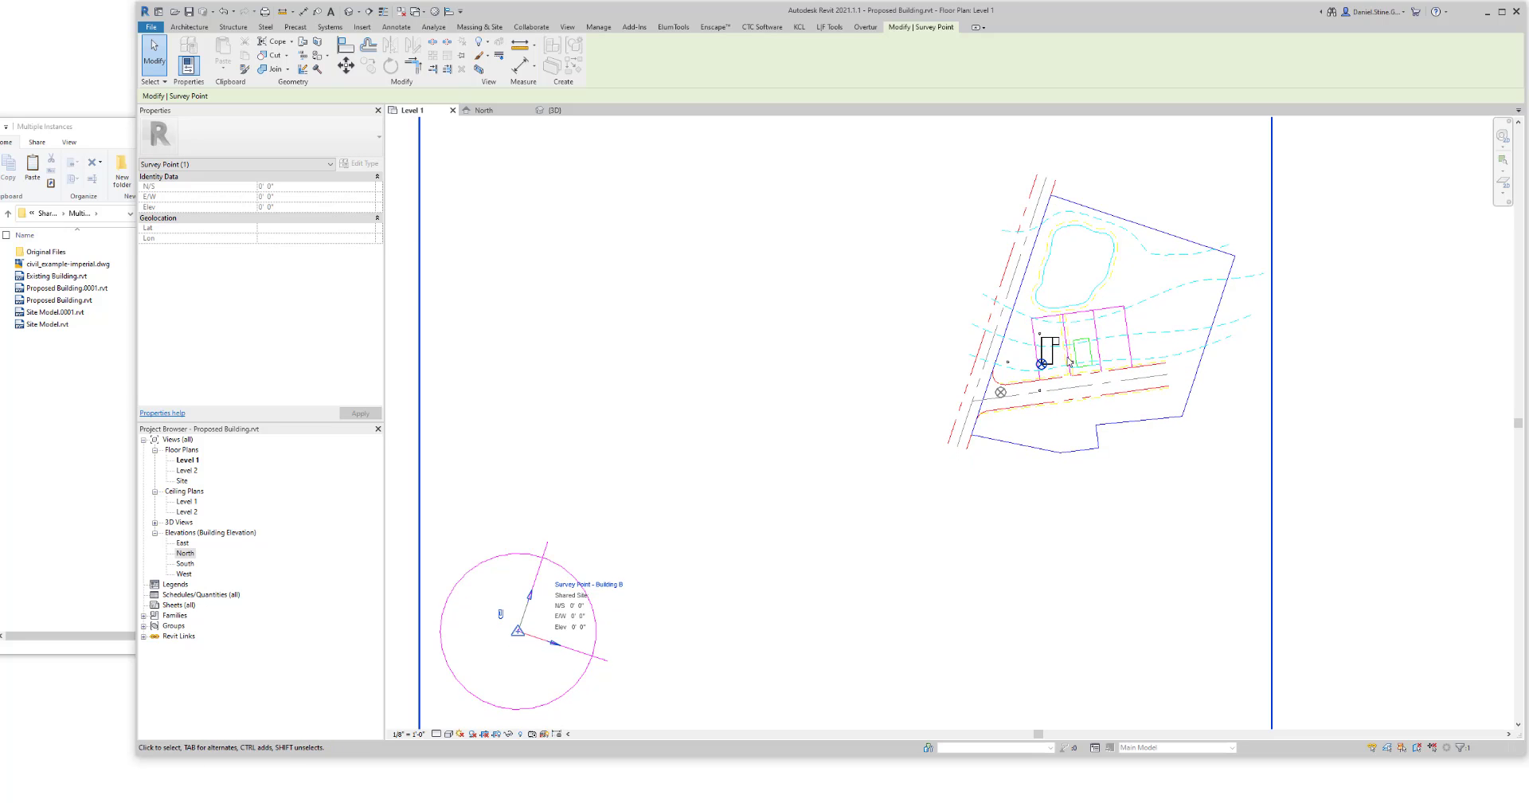
key("Left")
scroll(1075, 357, "up", 5)
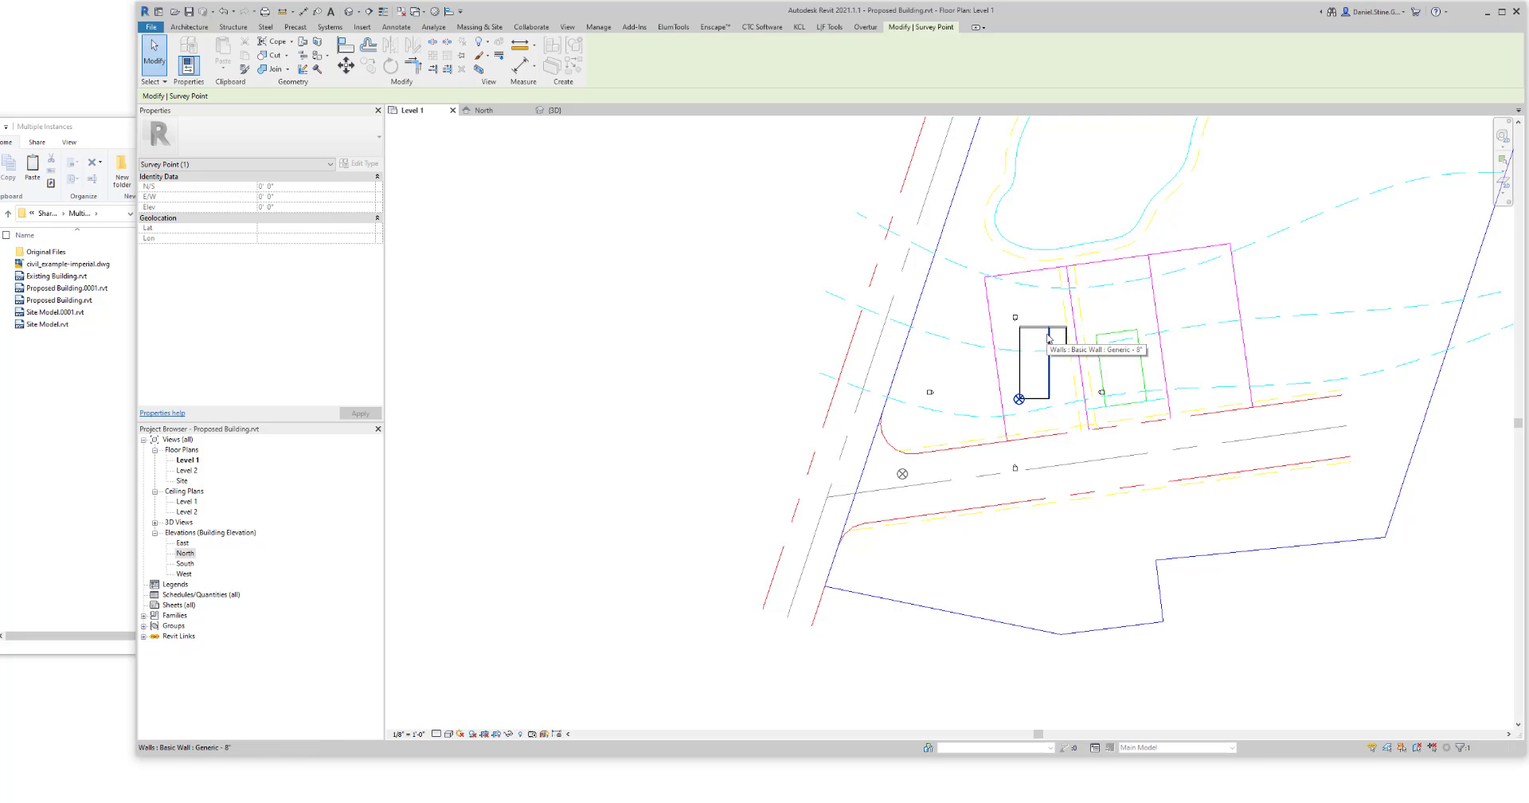
left_click(645, 355)
left_click(599, 27)
left_click(753, 57)
left_click(749, 119)
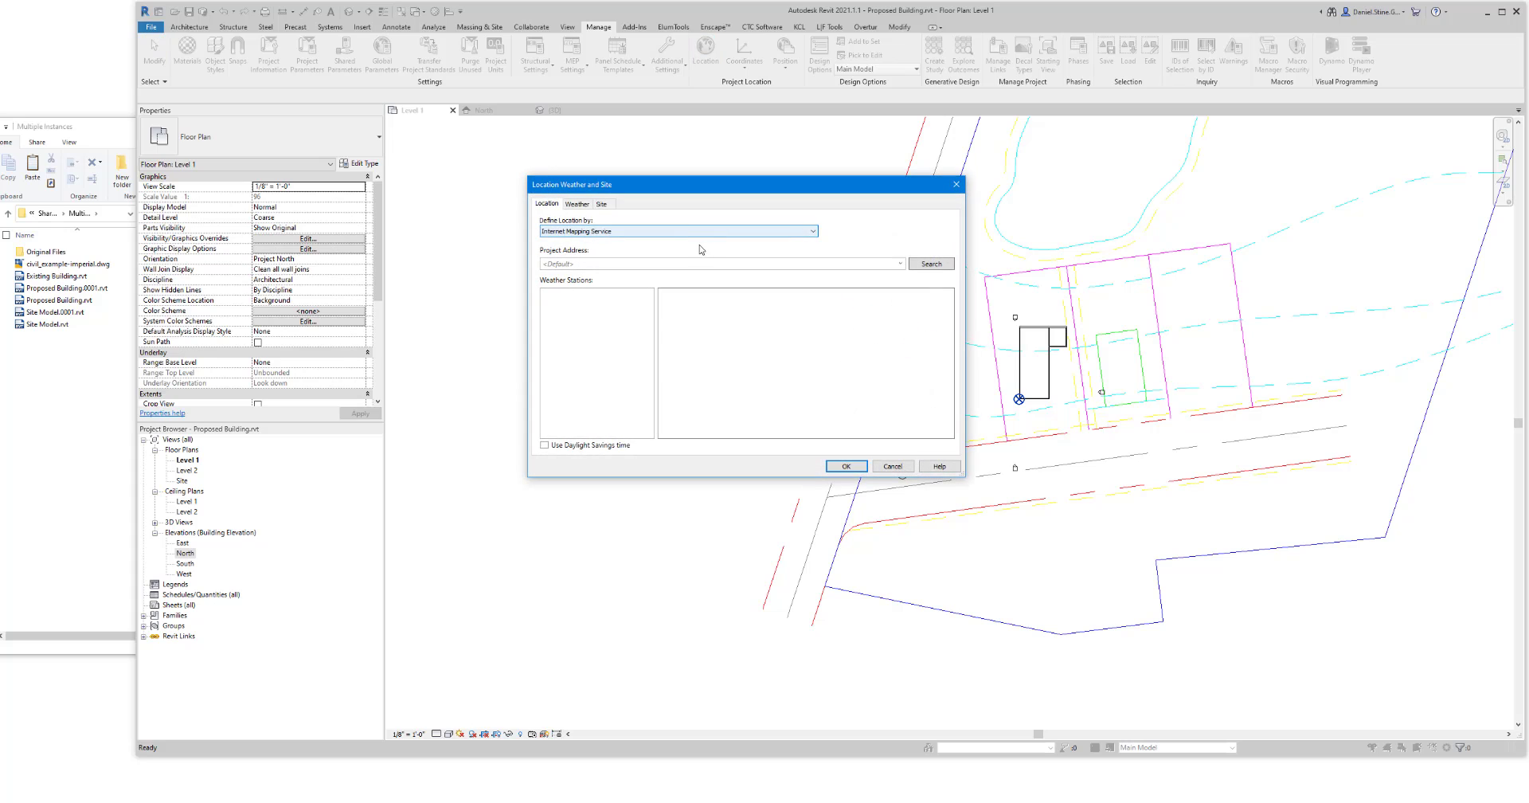
left_click_drag(646, 167, 447, 164)
left_click(354, 233)
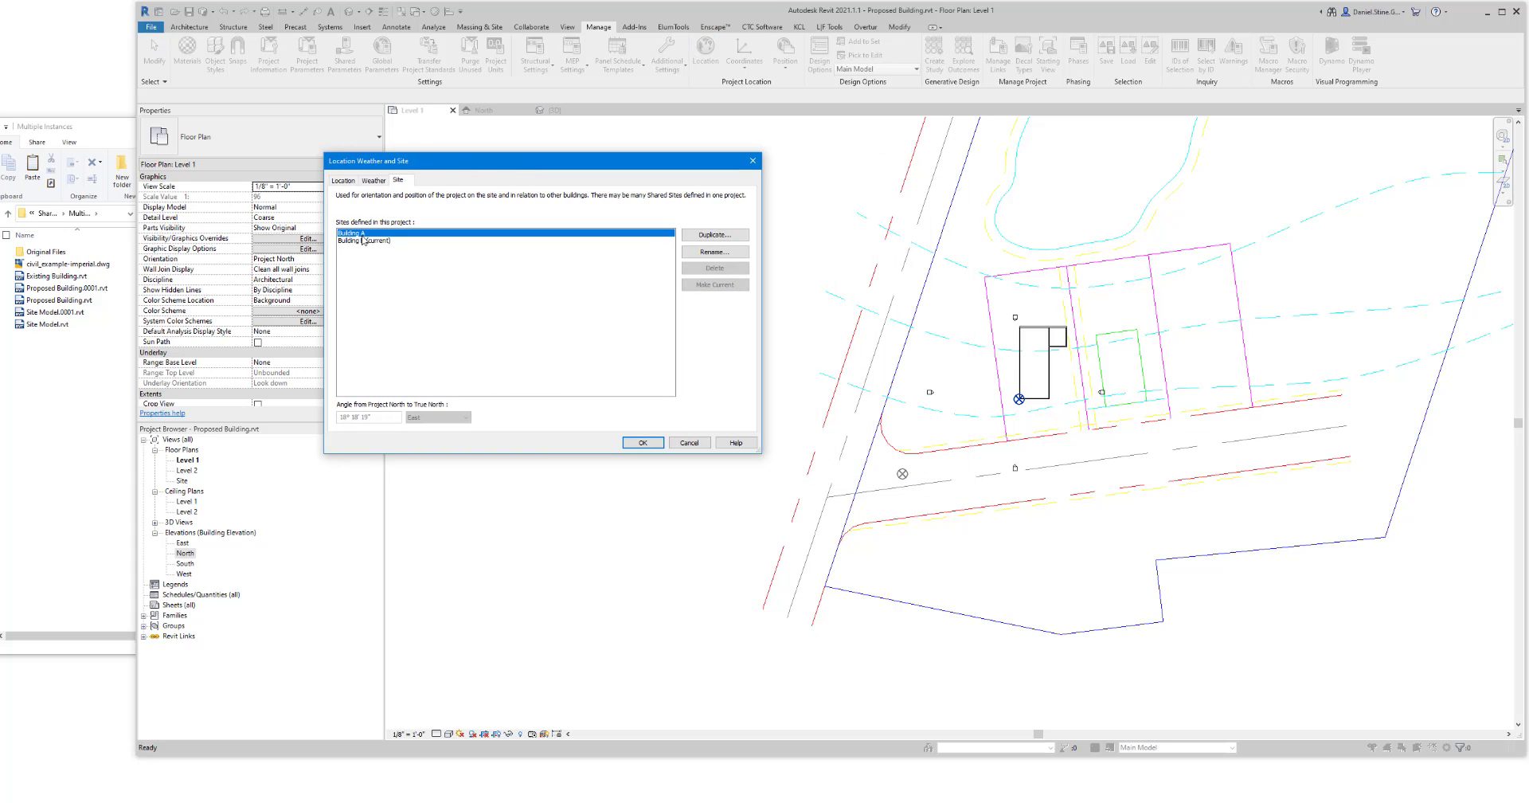
left_click(642, 442)
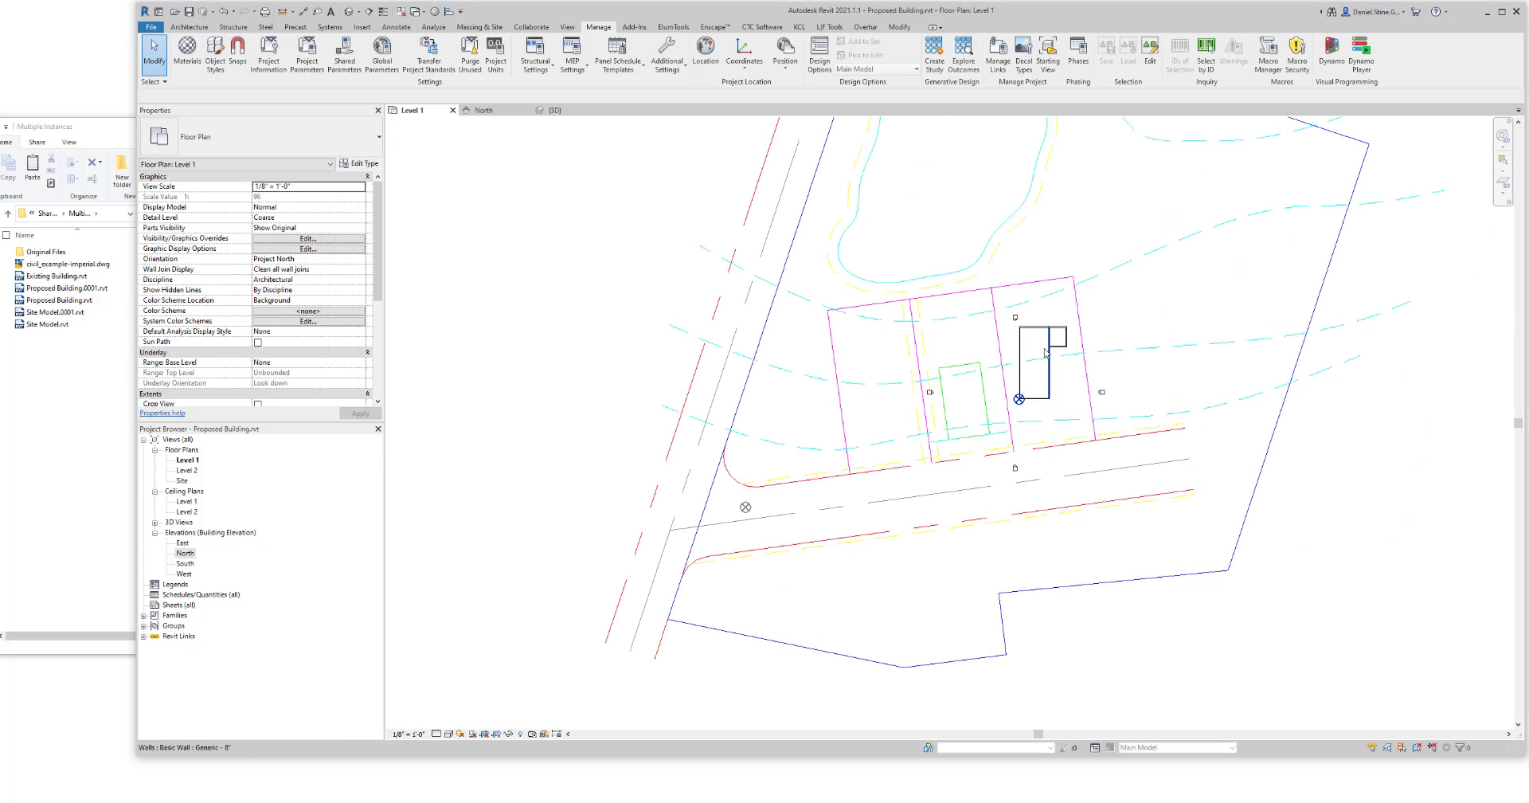
left_click(704, 54)
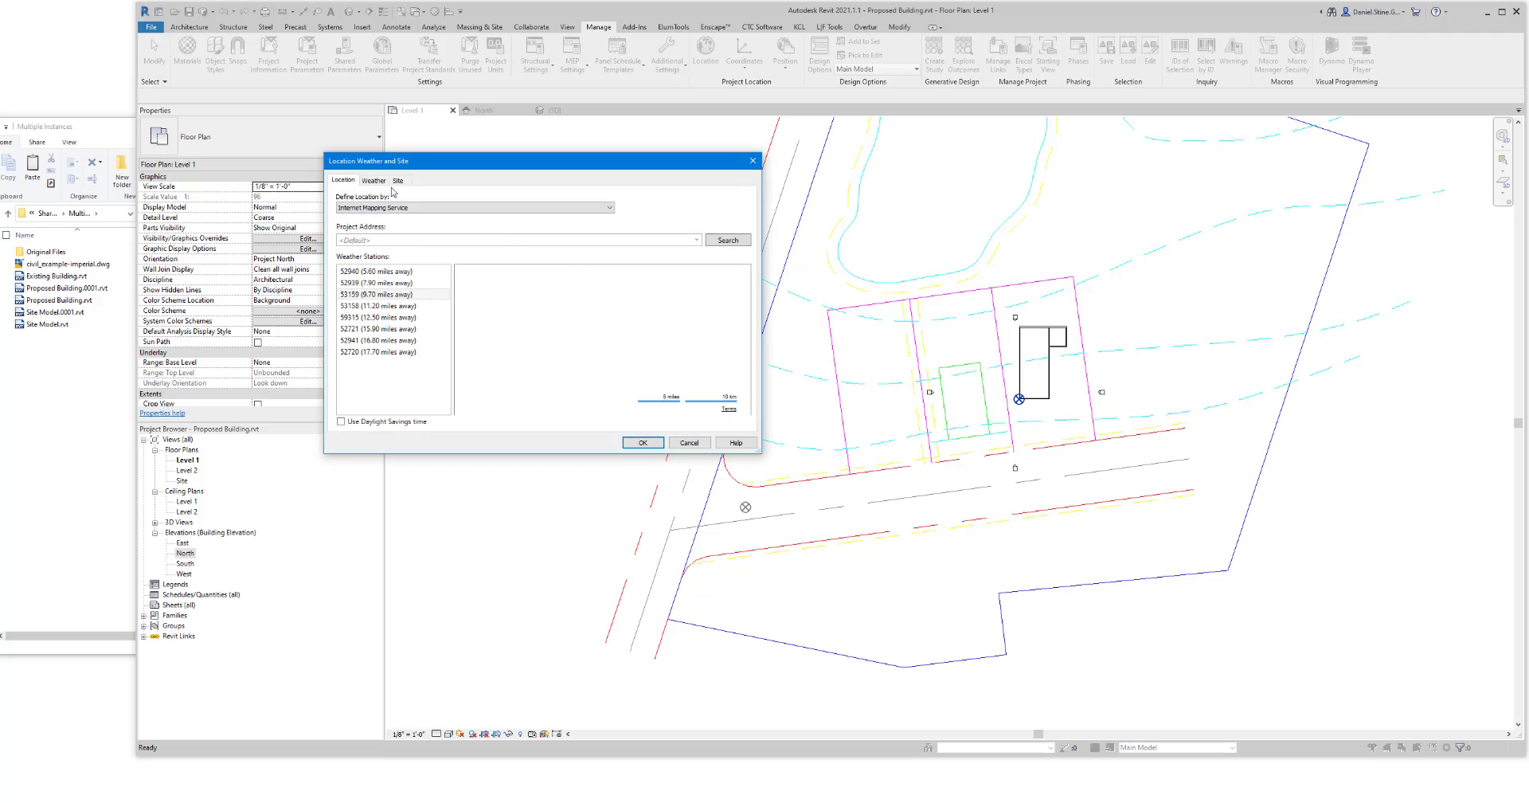
left_click(396, 181)
left_click(358, 240)
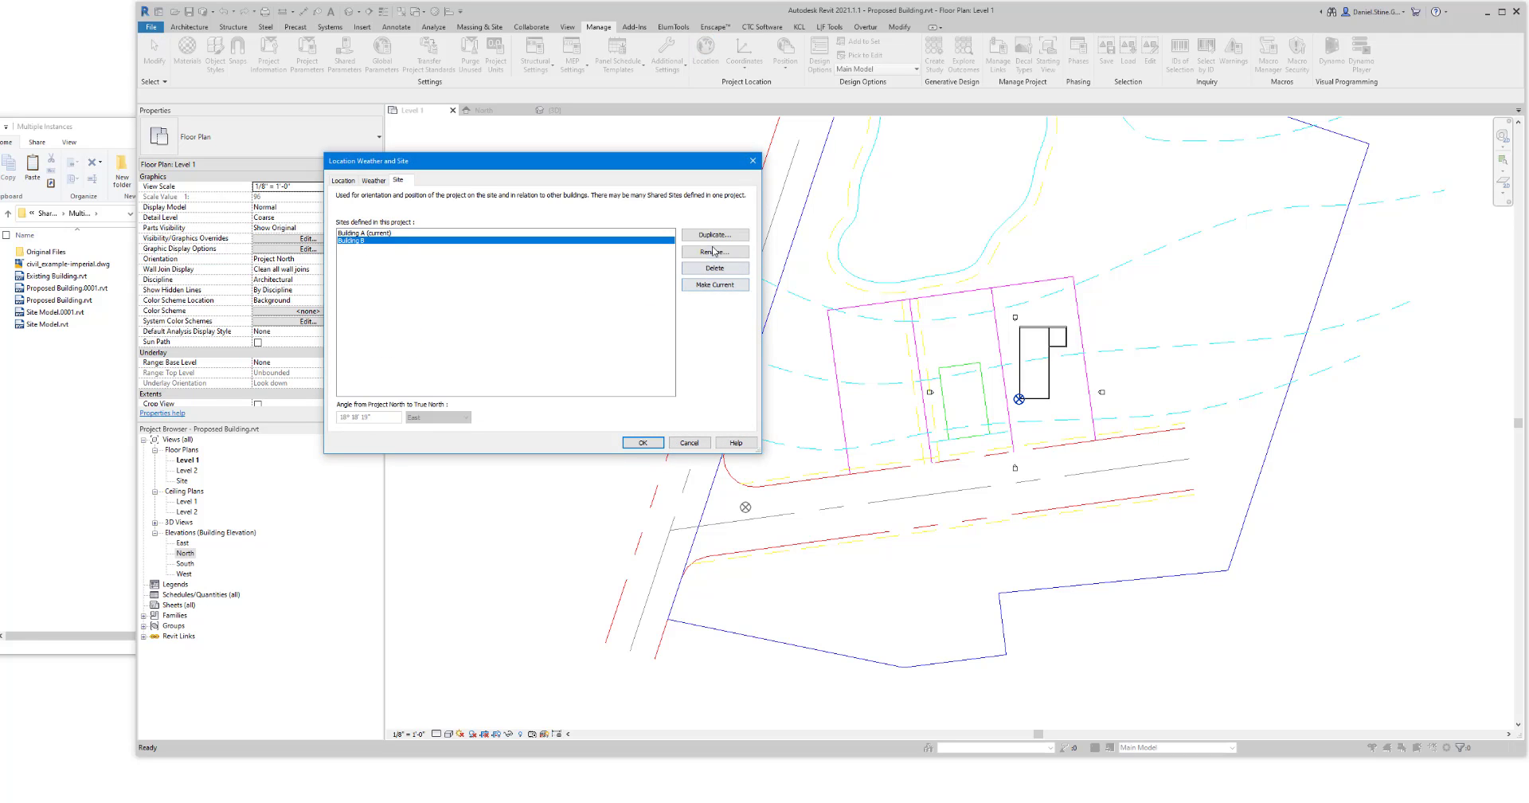
left_click(714, 284)
left_click(642, 442)
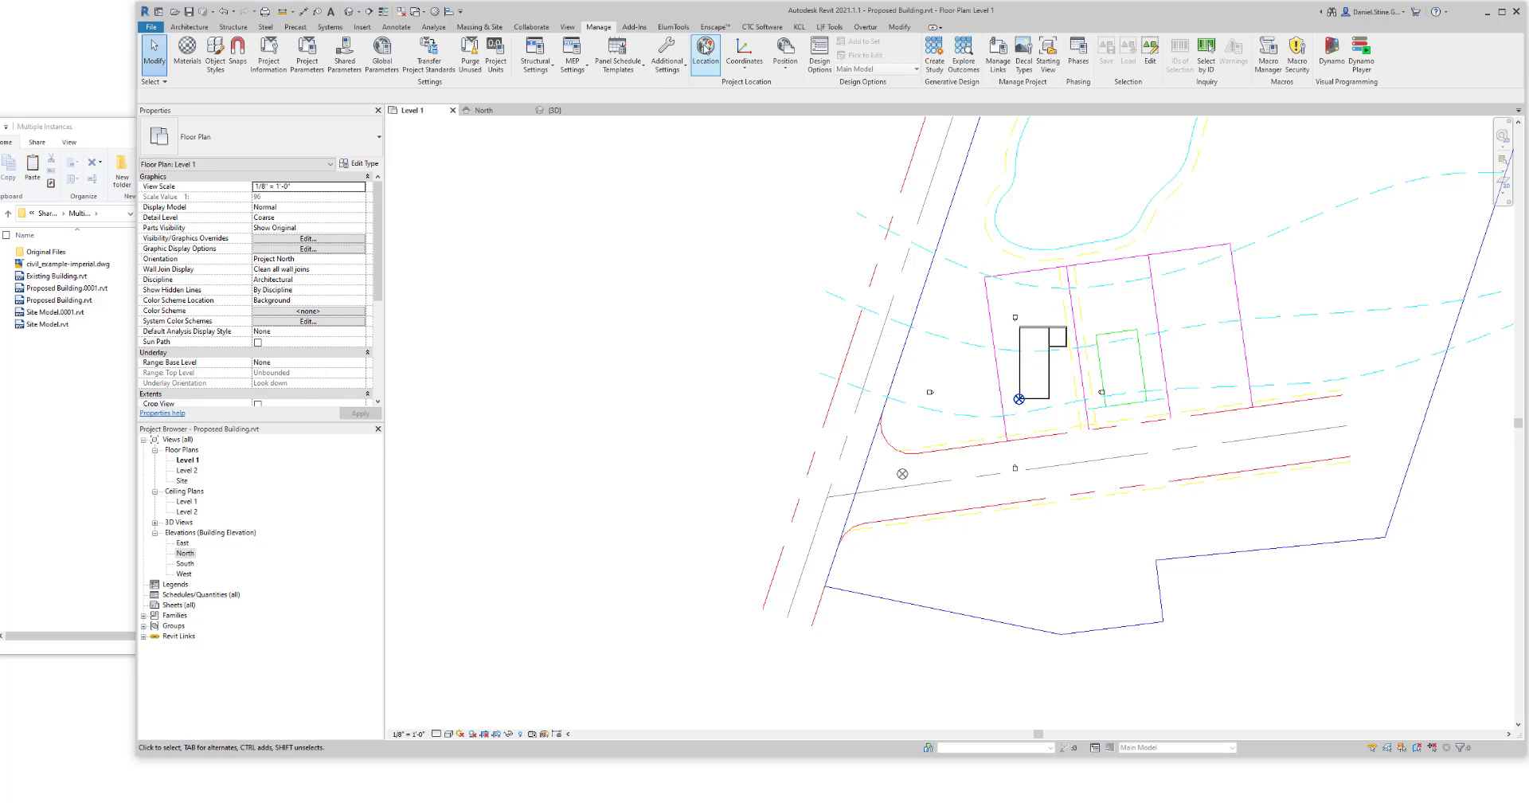
left_click(704, 50)
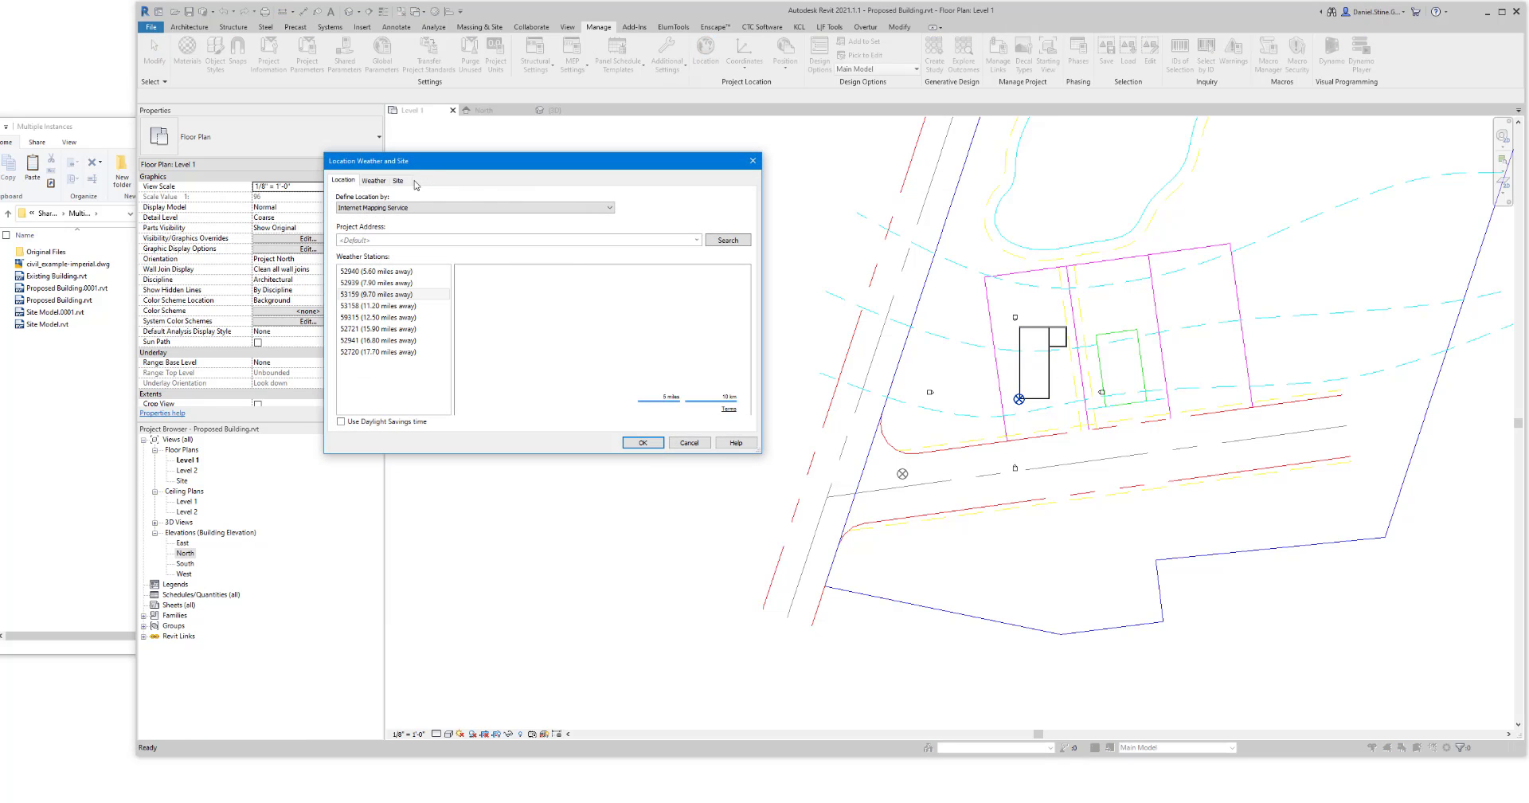
left_click(399, 181)
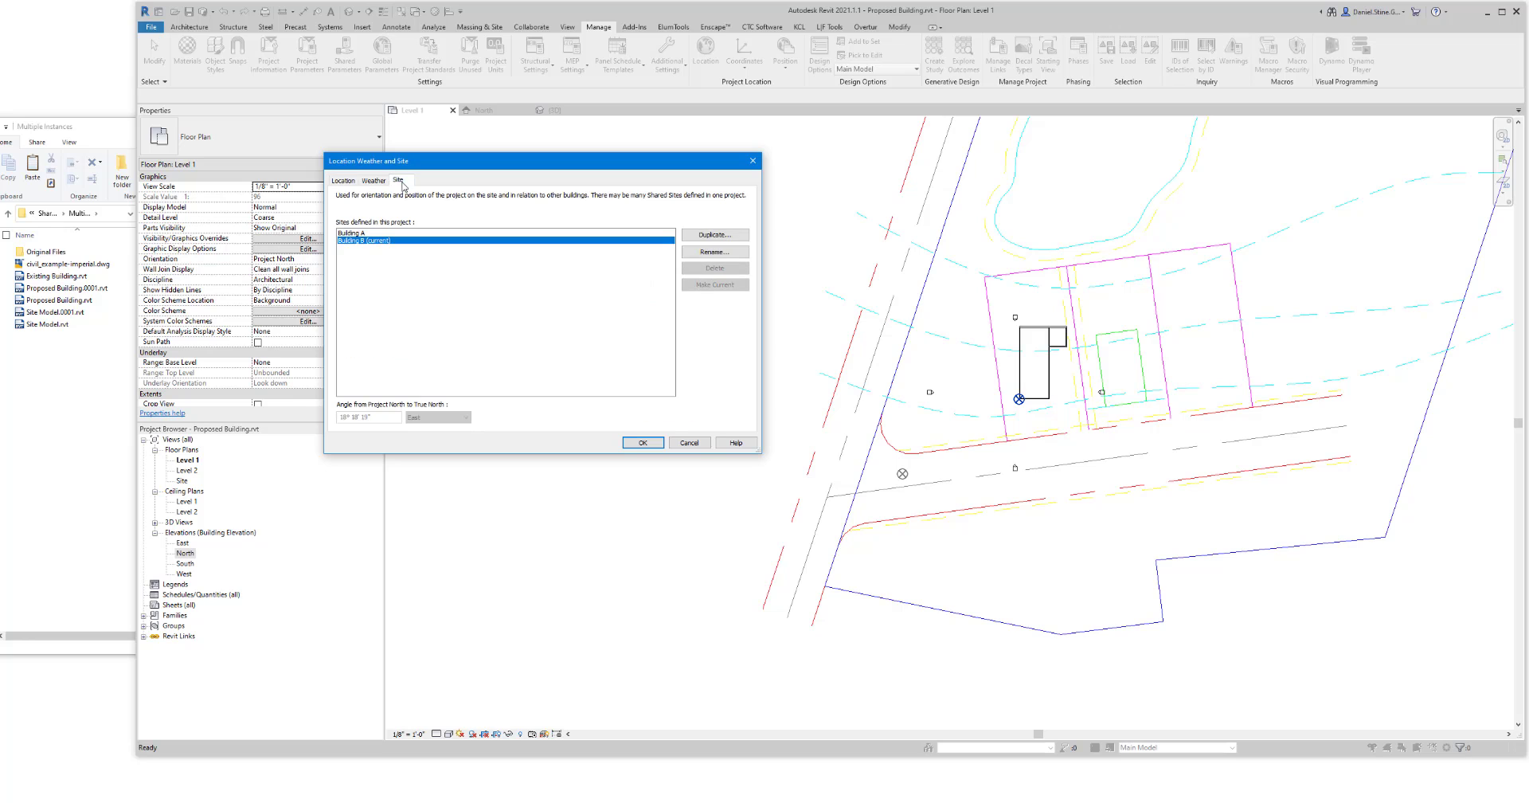
left_click(704, 443)
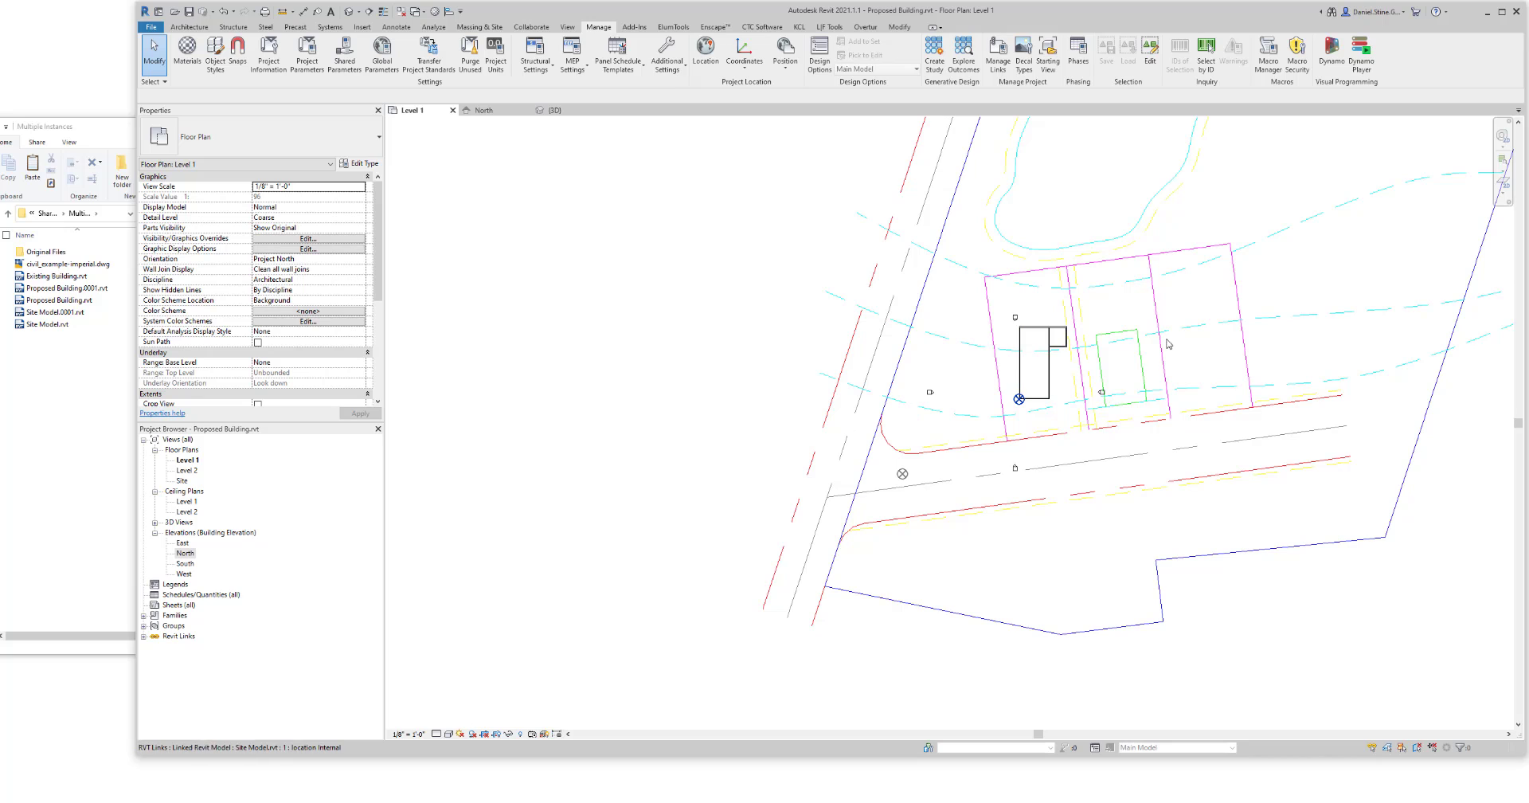
Step: In the North elevation, move Building B's survey point vertically by 1'-0"
double_click(185, 553)
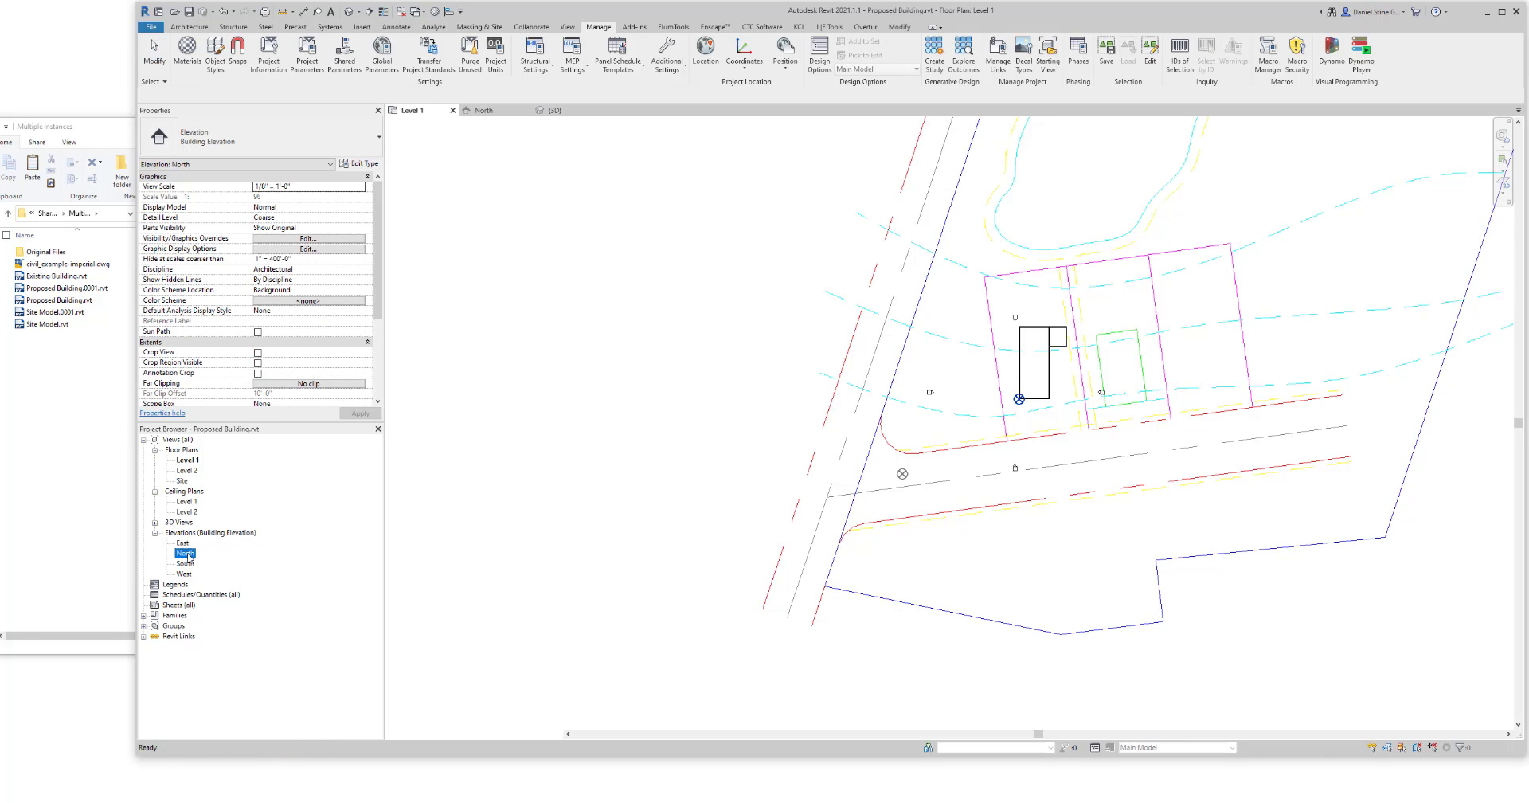
middle_click_drag(1149, 504, 947, 508)
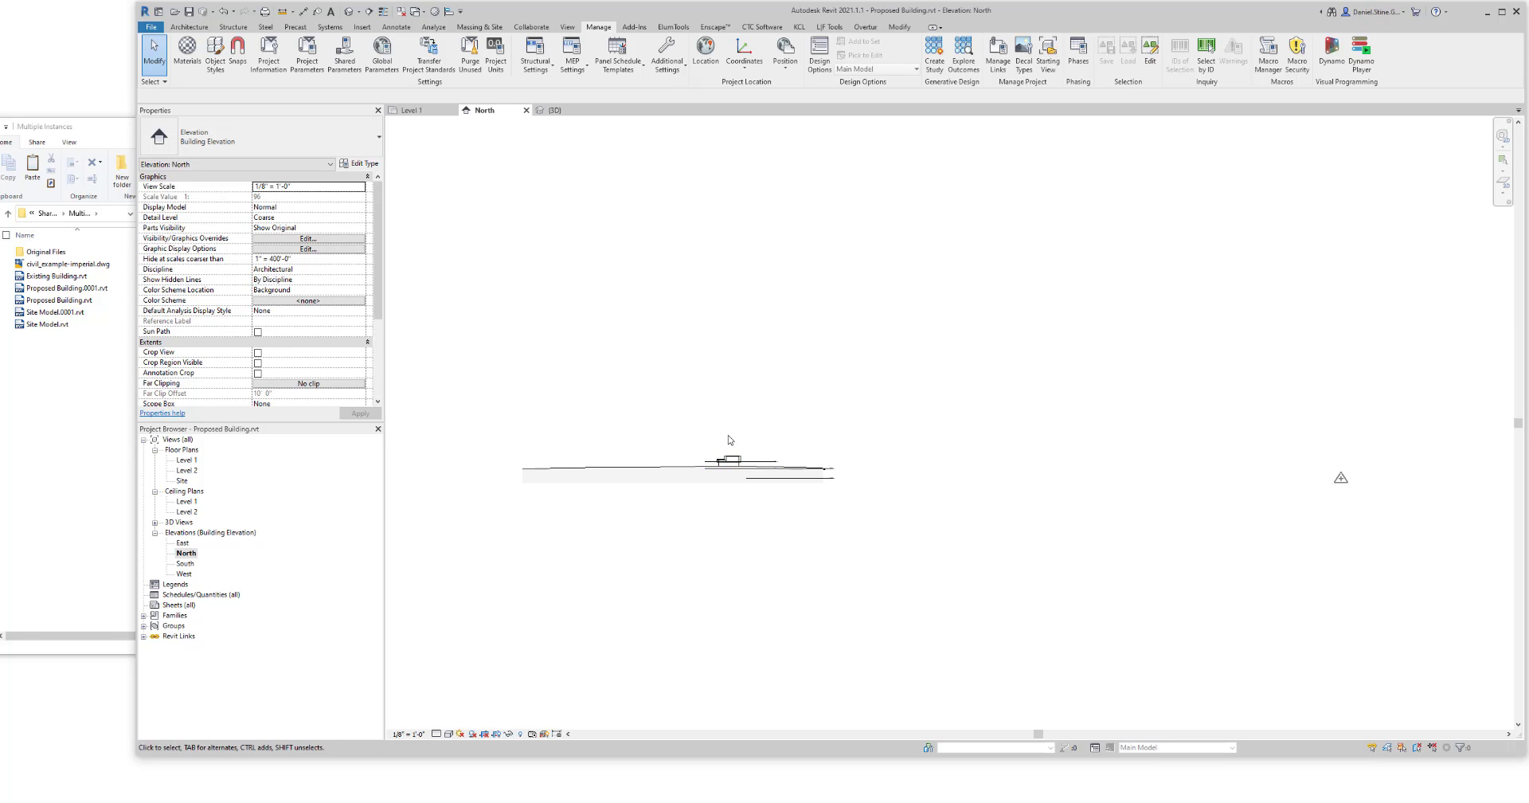
left_click(1340, 478)
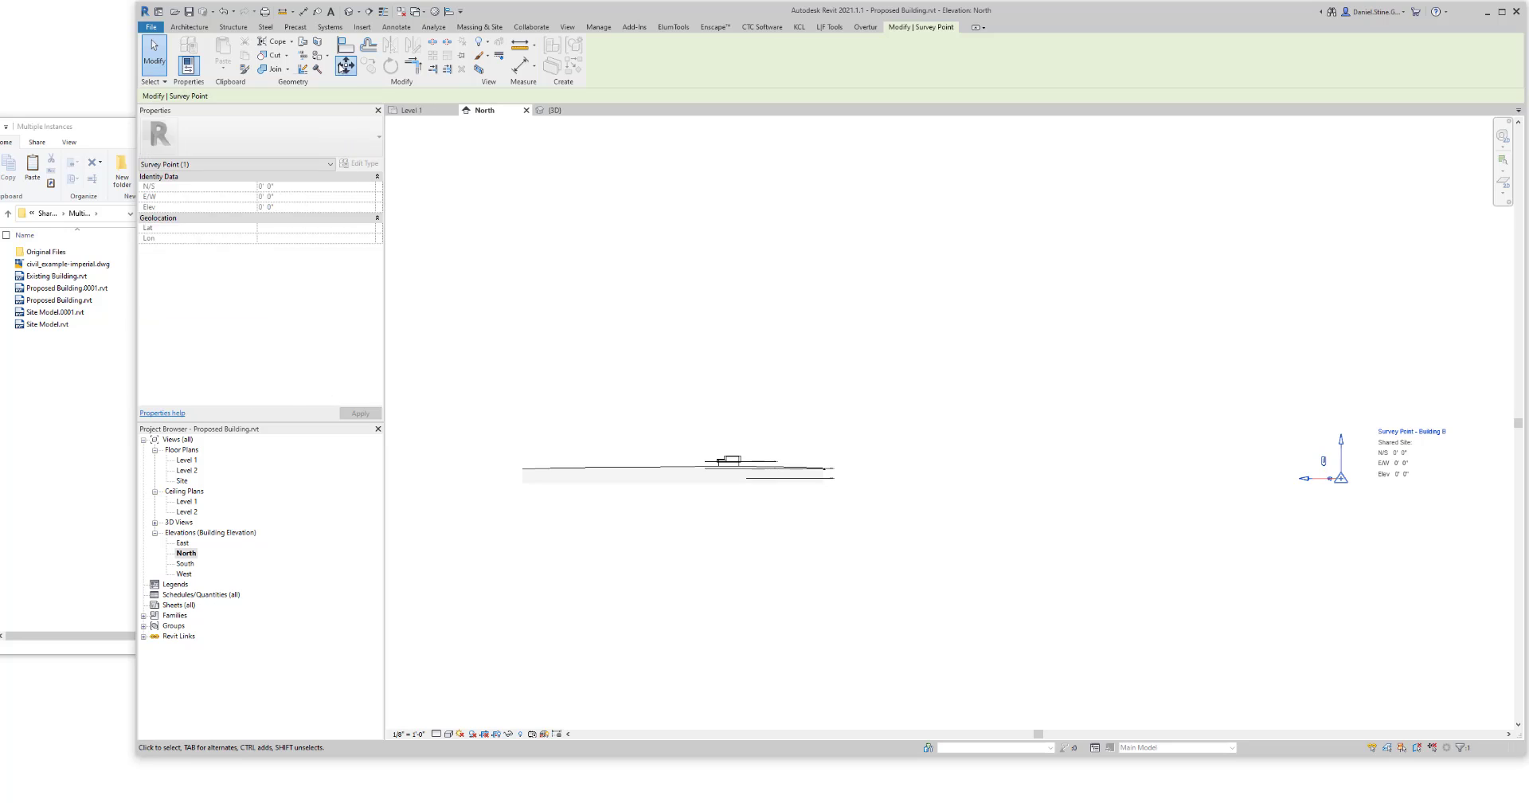
left_click(345, 65)
left_click(1002, 336)
type("1'-")
type("0")
key("Return")
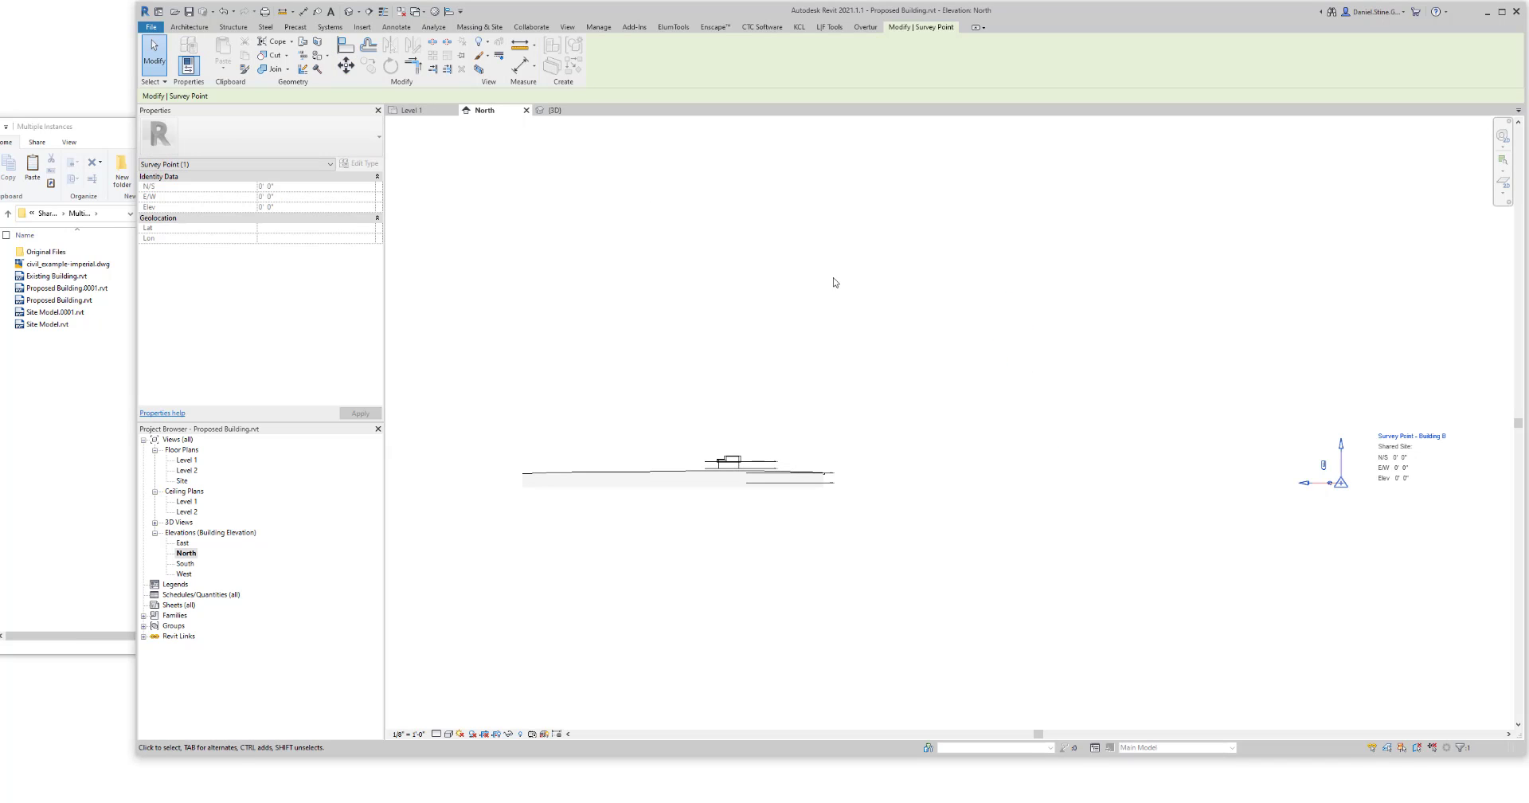
Step: Switch to the 3D view, set shaded display, turn off shadows, and orbit the site
left_click(823, 276)
left_click(551, 110)
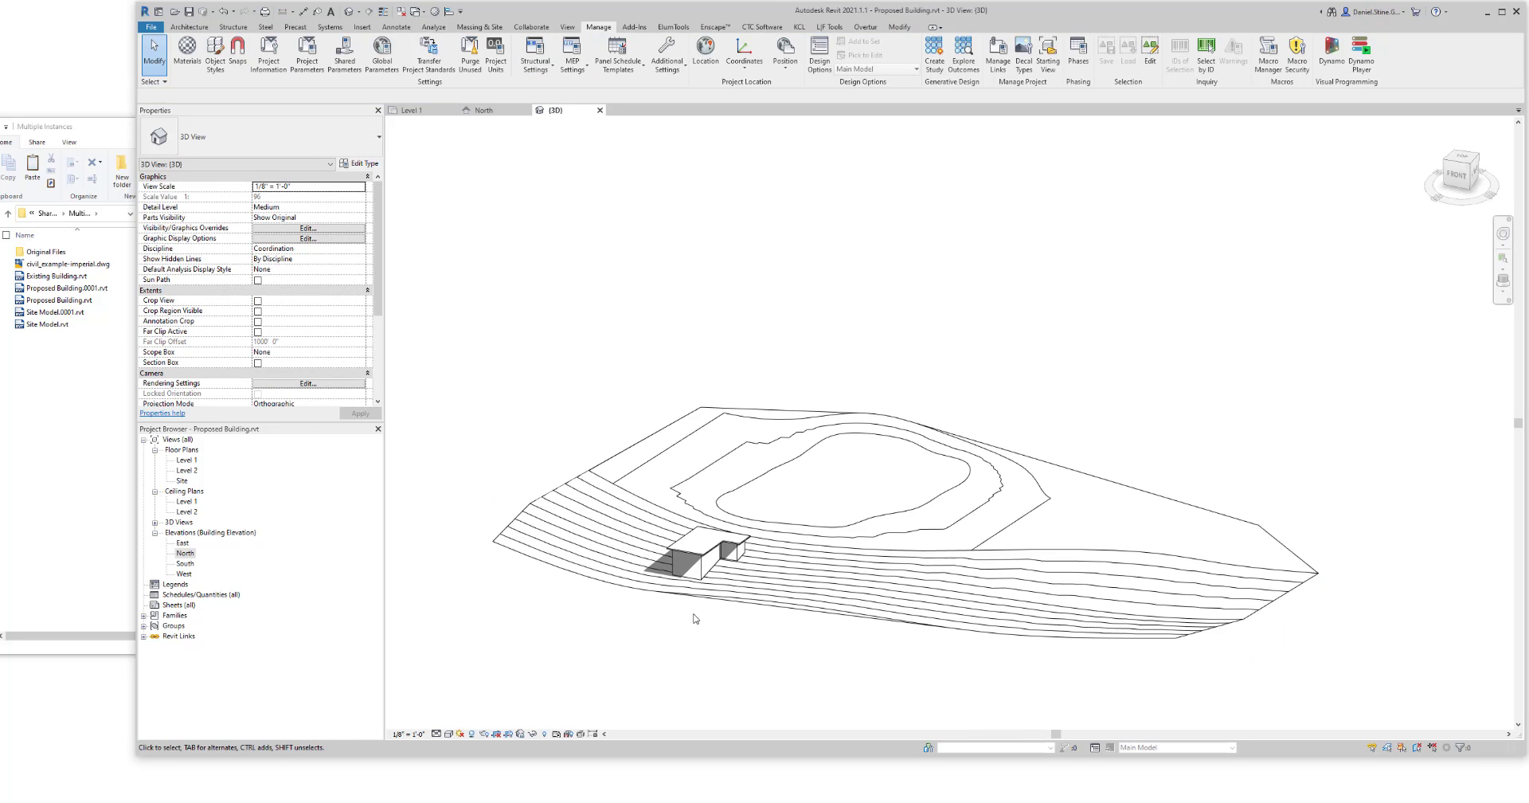
middle_click_drag(710, 570, 767, 451, "shift")
middle_click_drag(768, 503, 738, 582, "shift")
left_click(449, 733)
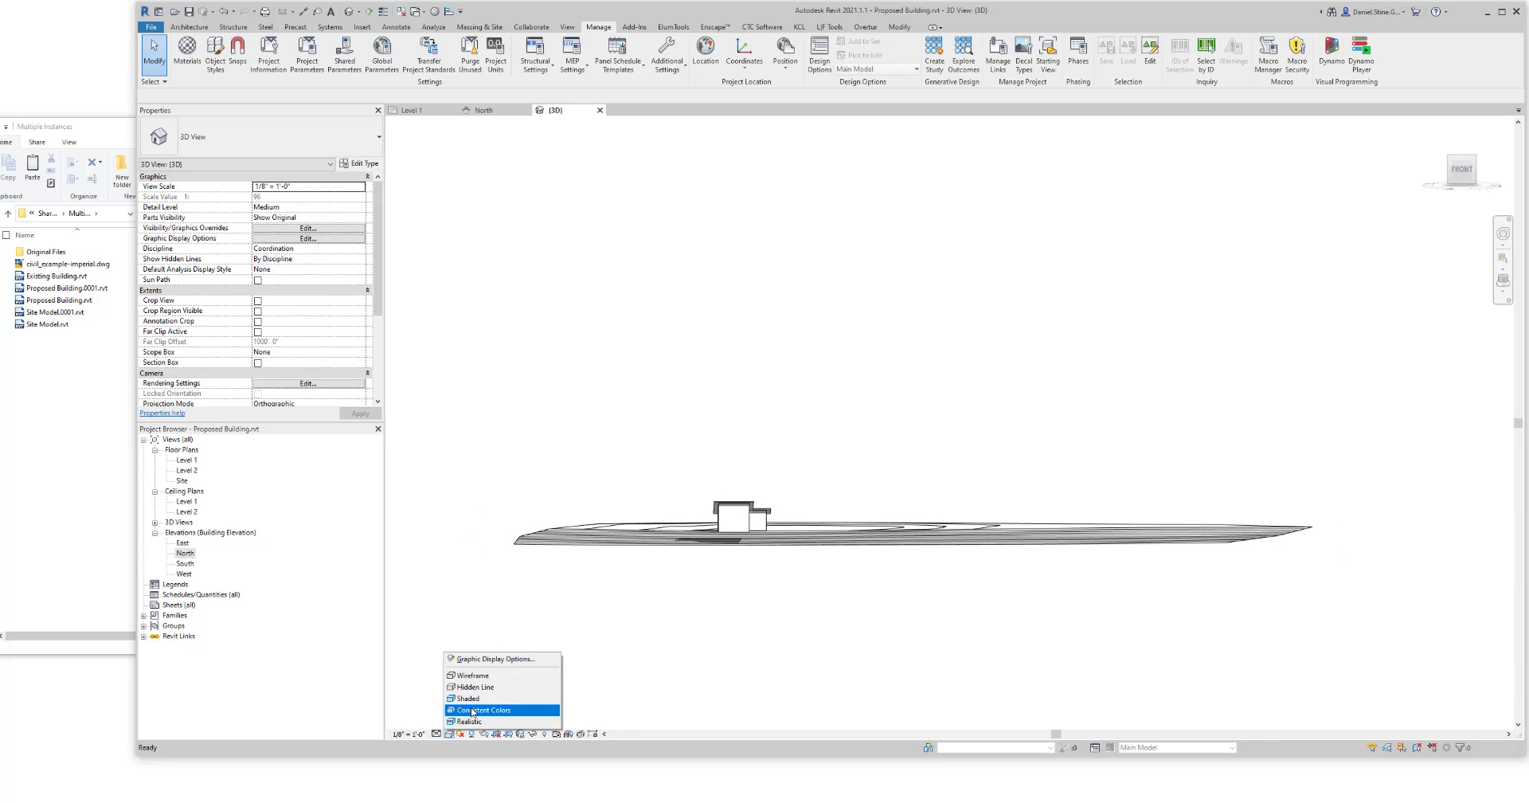
left_click(469, 698)
middle_click_drag(772, 618, 750, 710, "shift")
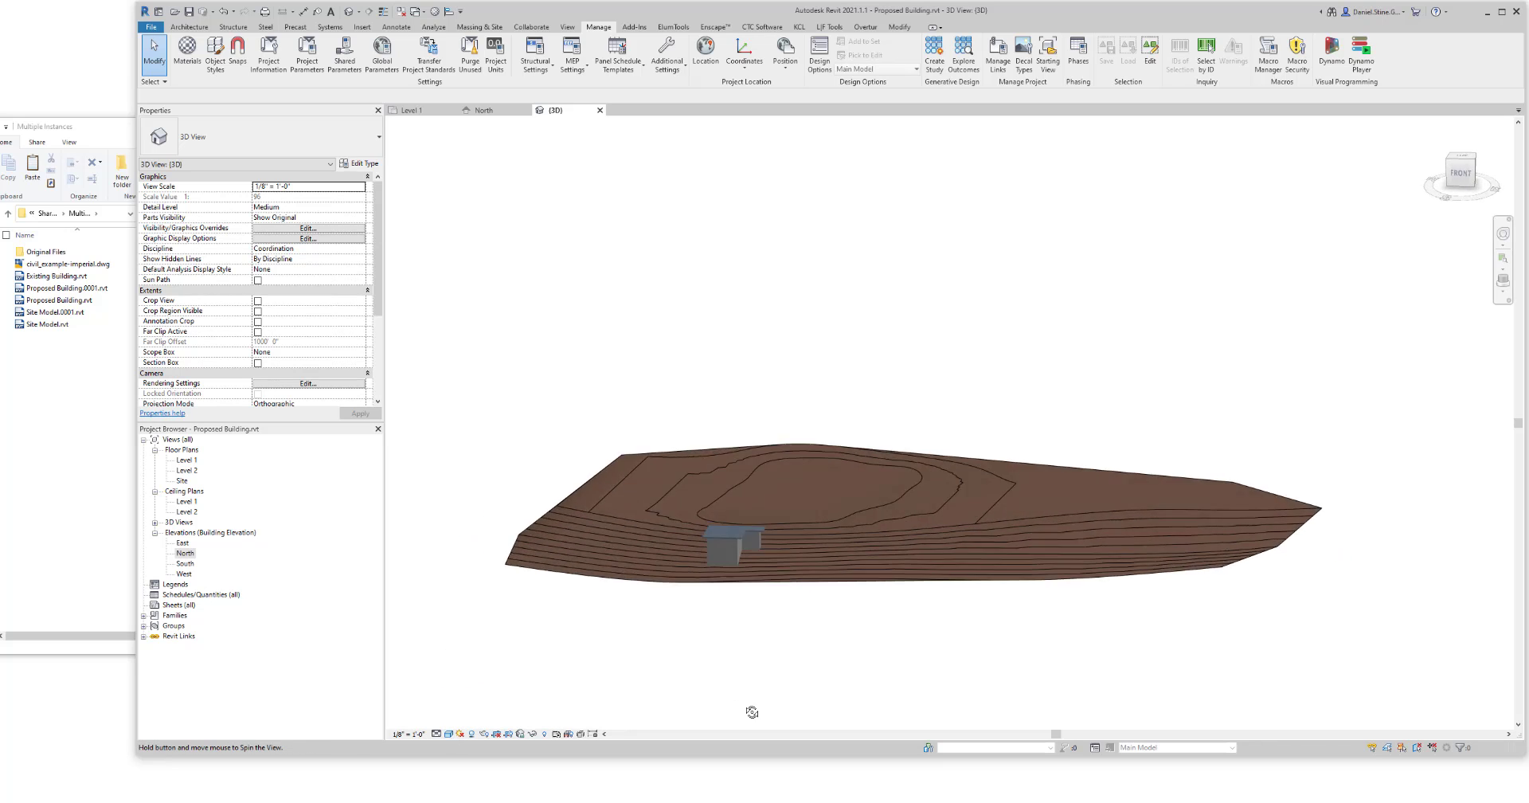
left_click(472, 733)
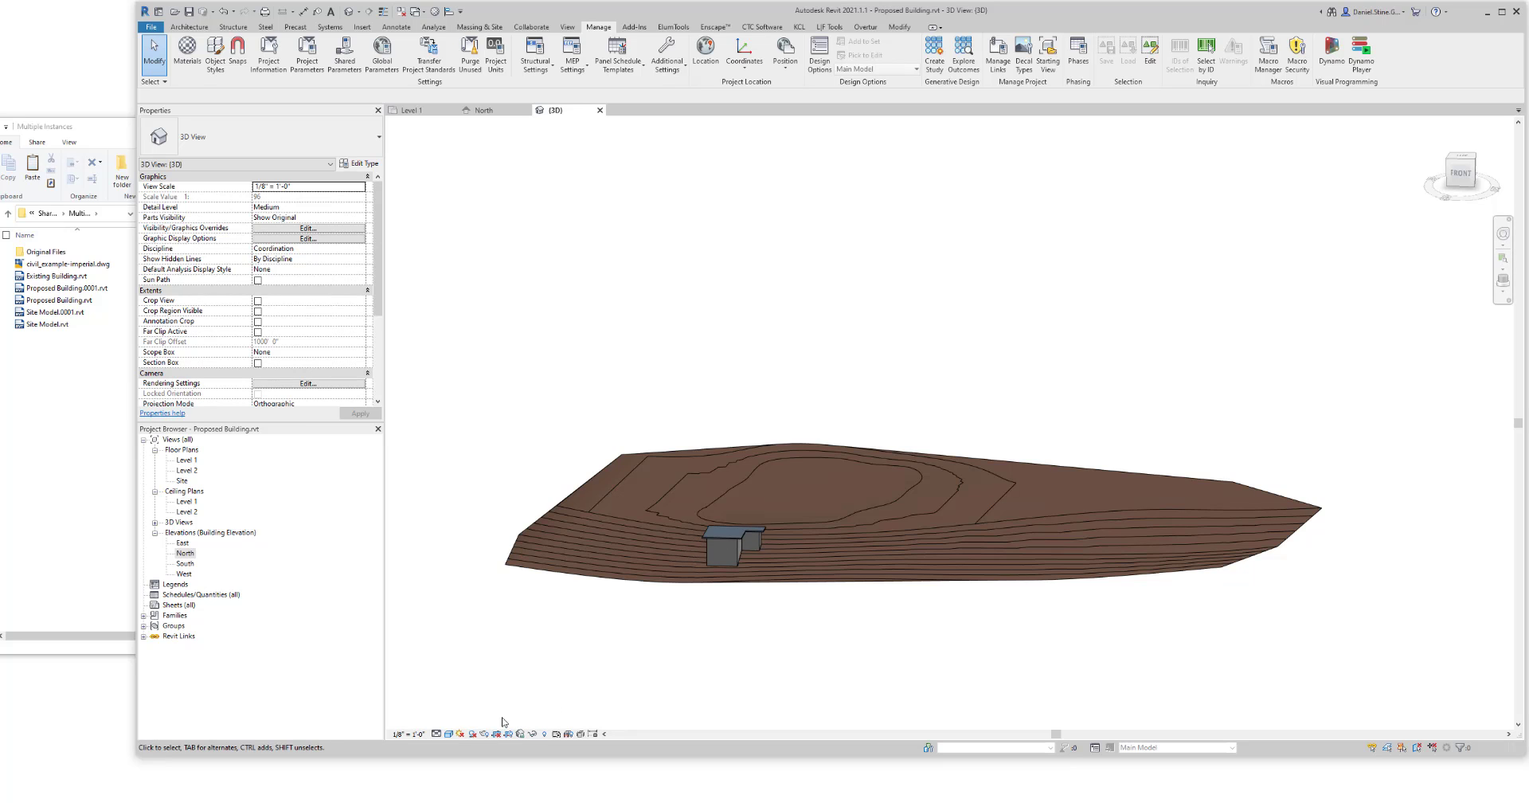
middle_click_drag(645, 693, 758, 616, "shift")
Step: Turn off Ground Plane at Level in the Sun Settings
left_click(460, 733)
left_click(487, 693)
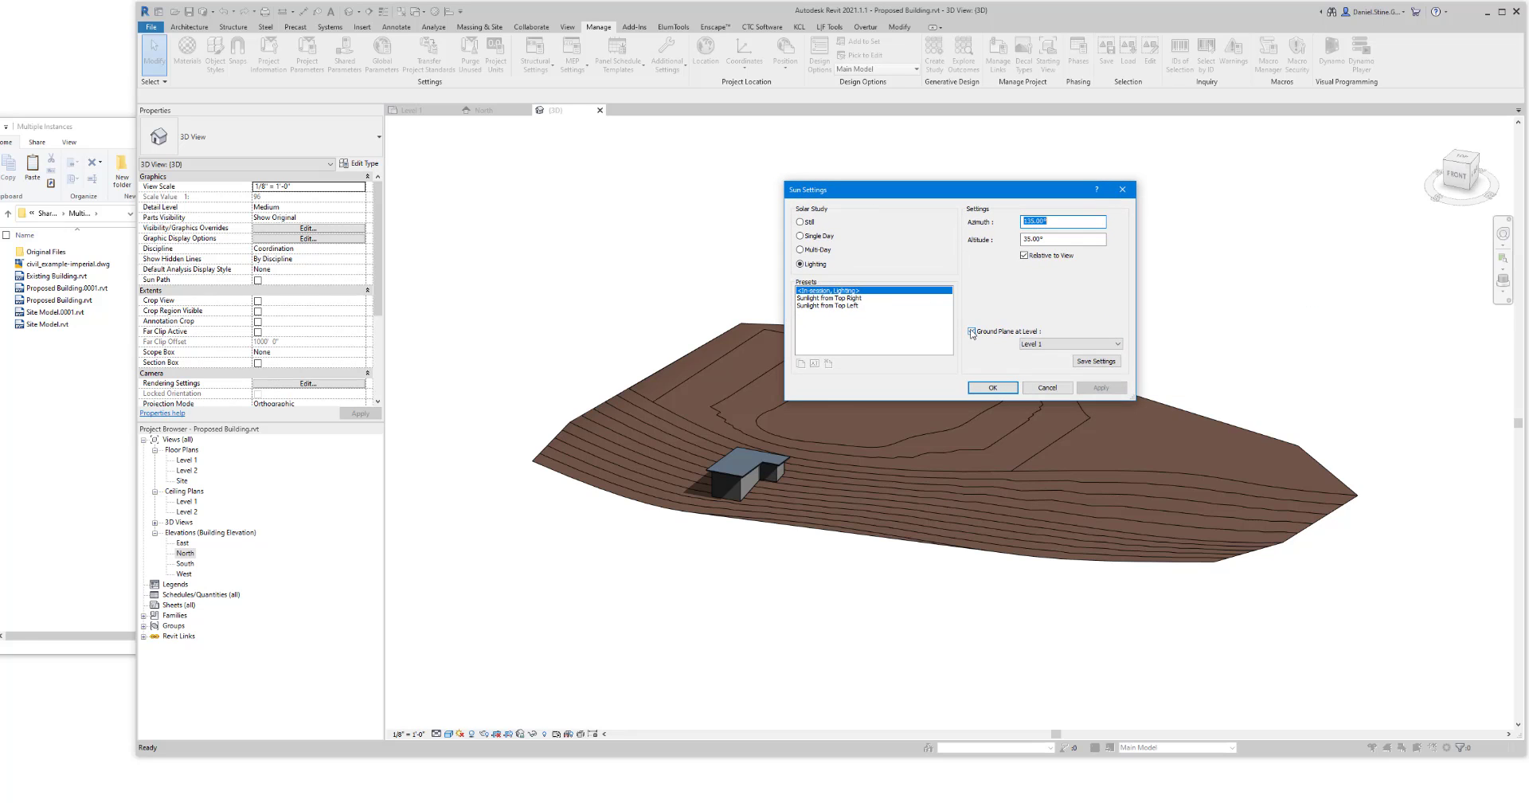
left_click(971, 332)
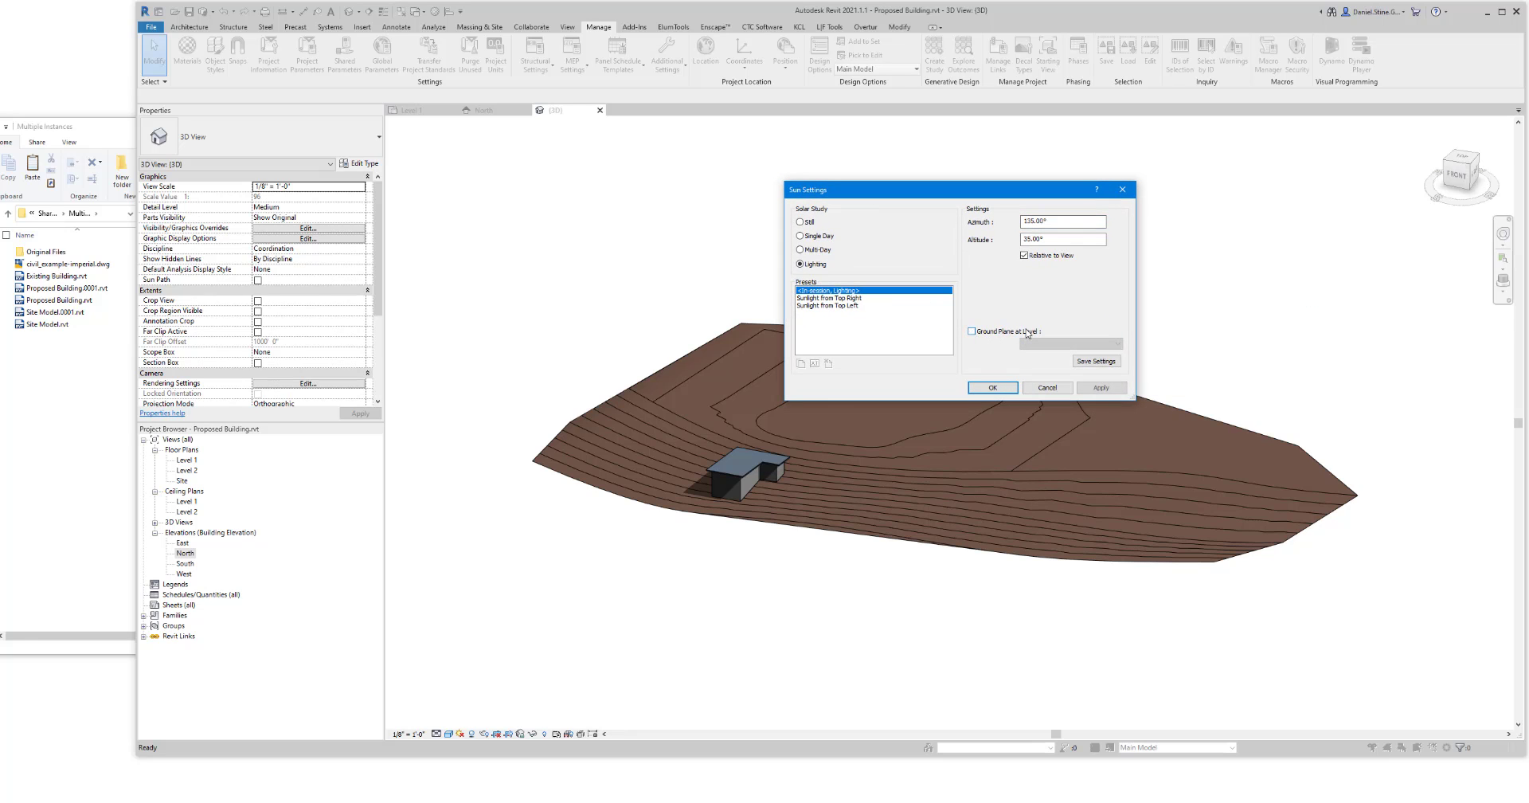
left_click(992, 387)
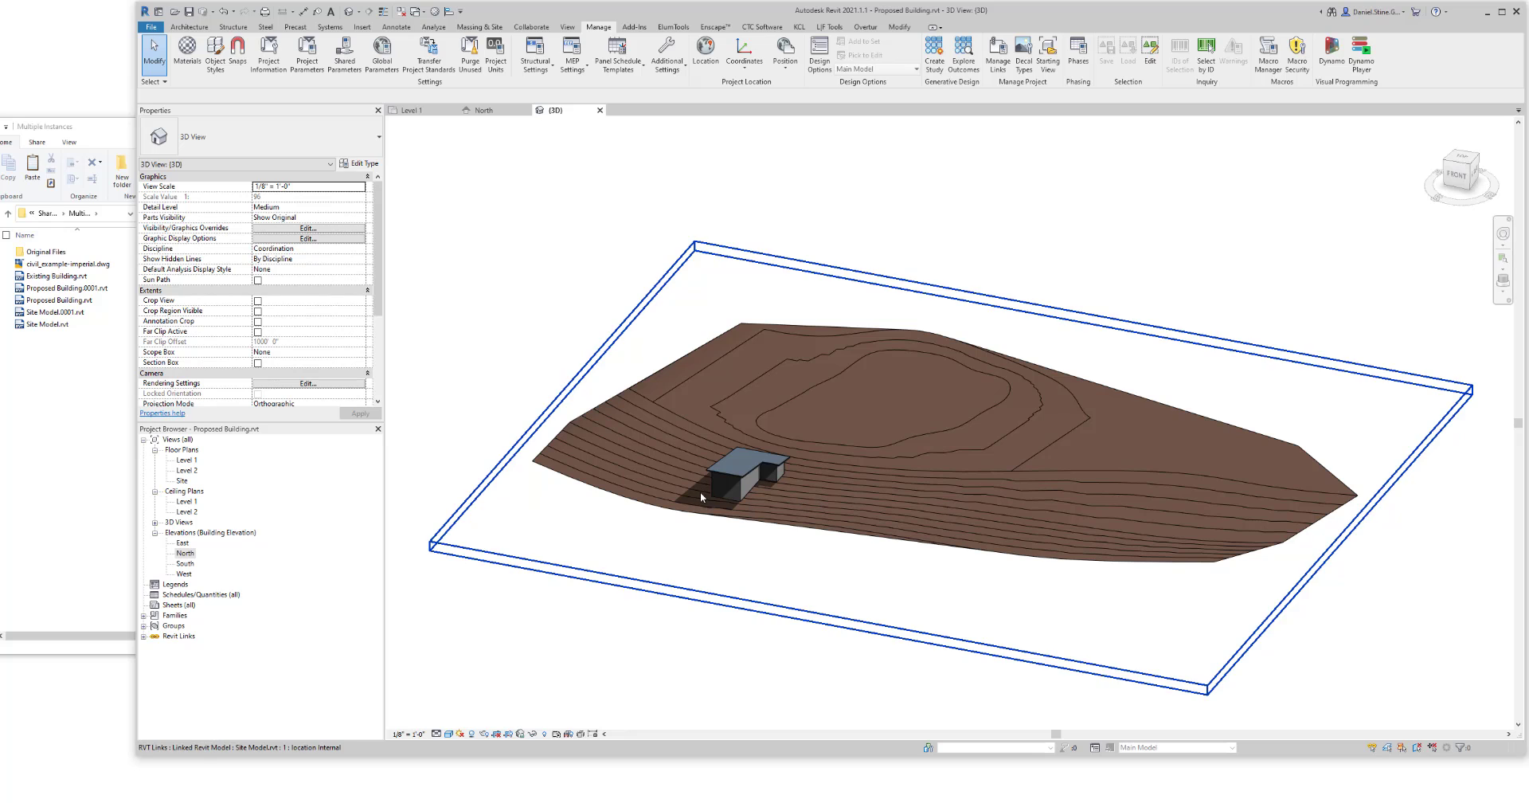
Step: Make Building A the current shared site again and close the 3D view
middle_click_drag(700, 586, 857, 629, "shift")
left_click(700, 48)
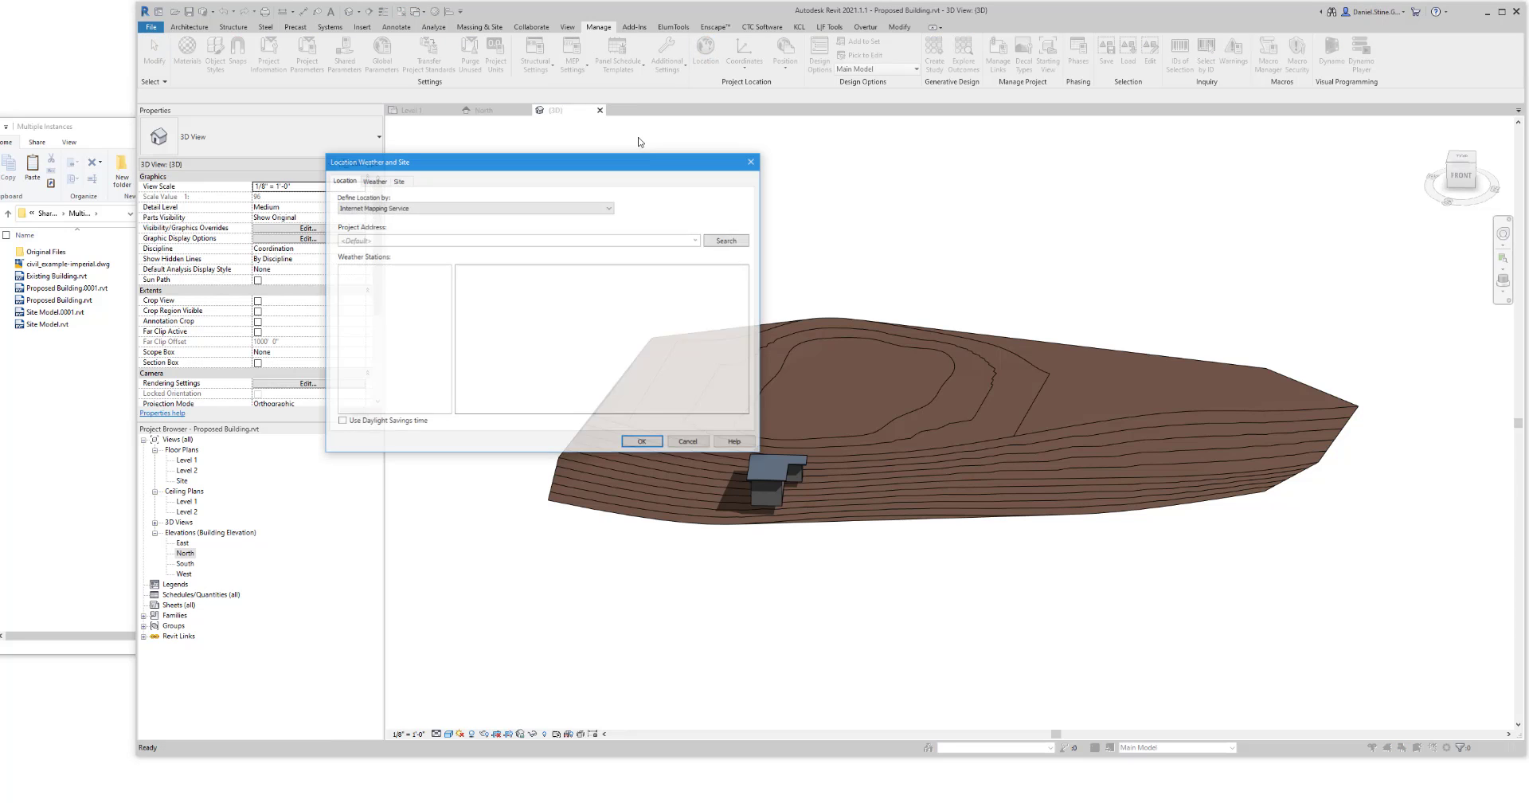
left_click(397, 181)
left_click(388, 232)
left_click(713, 285)
left_click(642, 443)
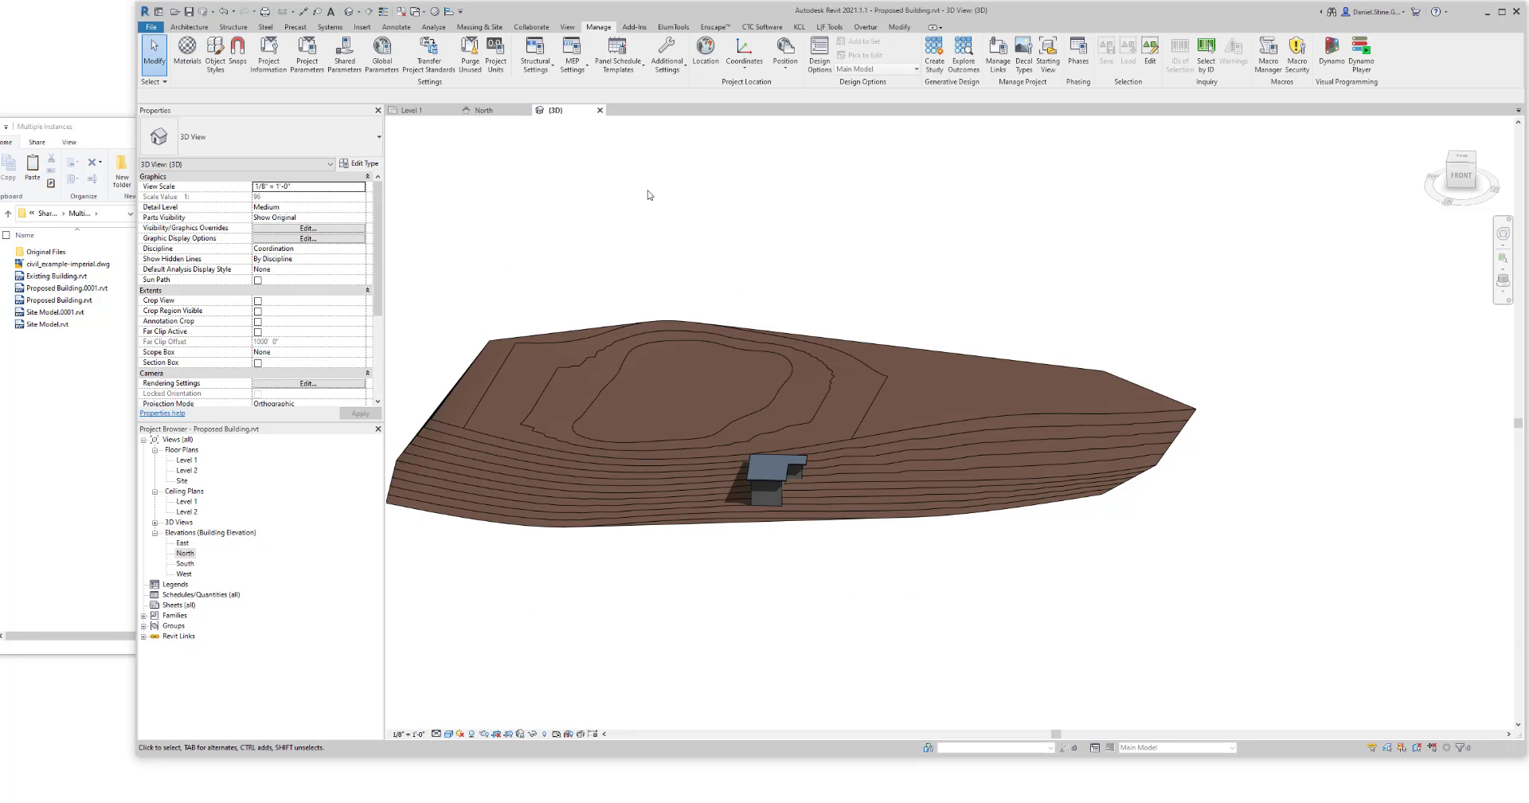
left_click(599, 110)
Step: Close the North elevation and Level 1 views and save Proposed Building
left_click(526, 110)
left_click(189, 11)
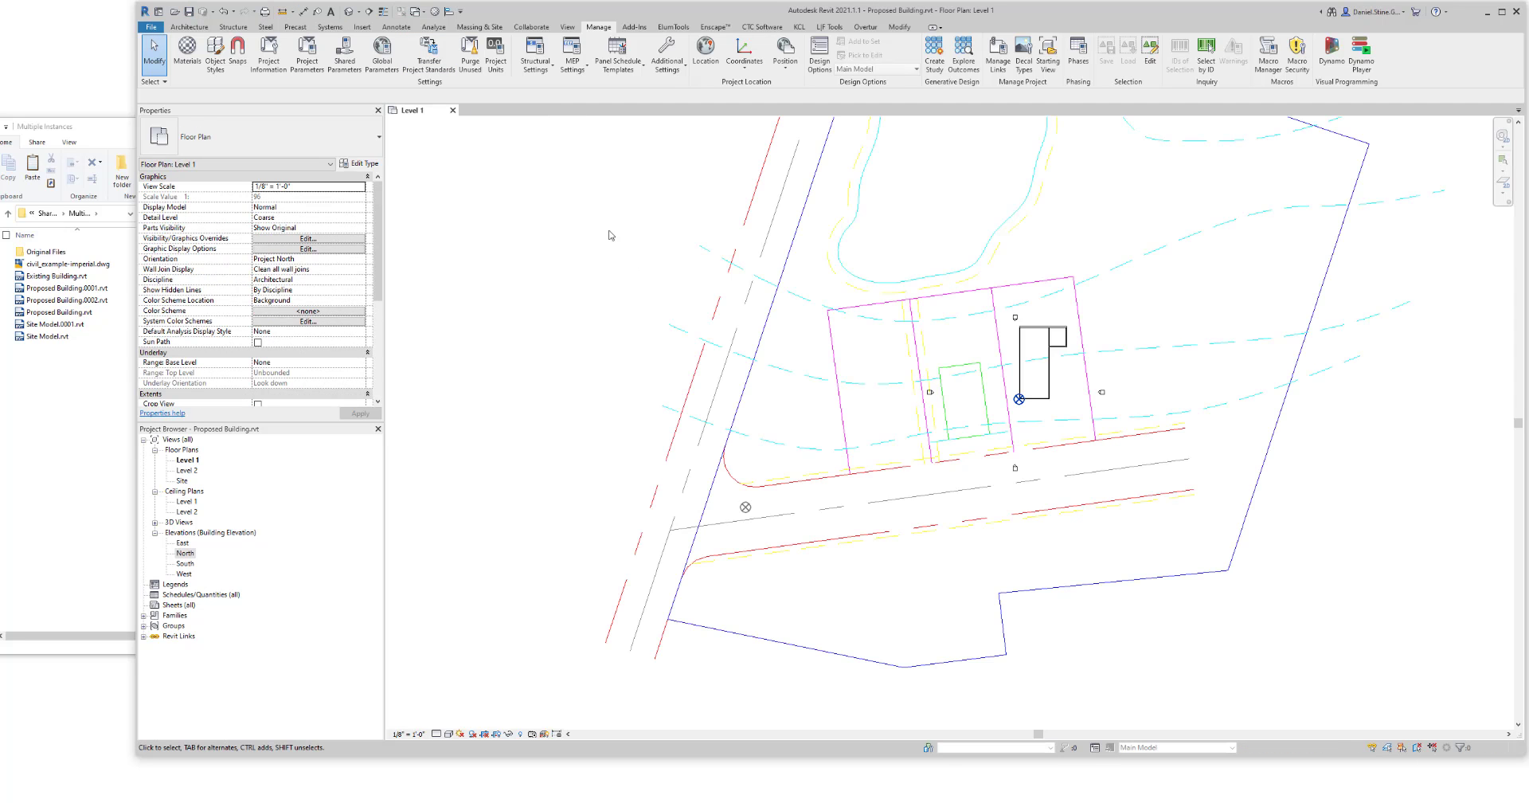
left_click(453, 110)
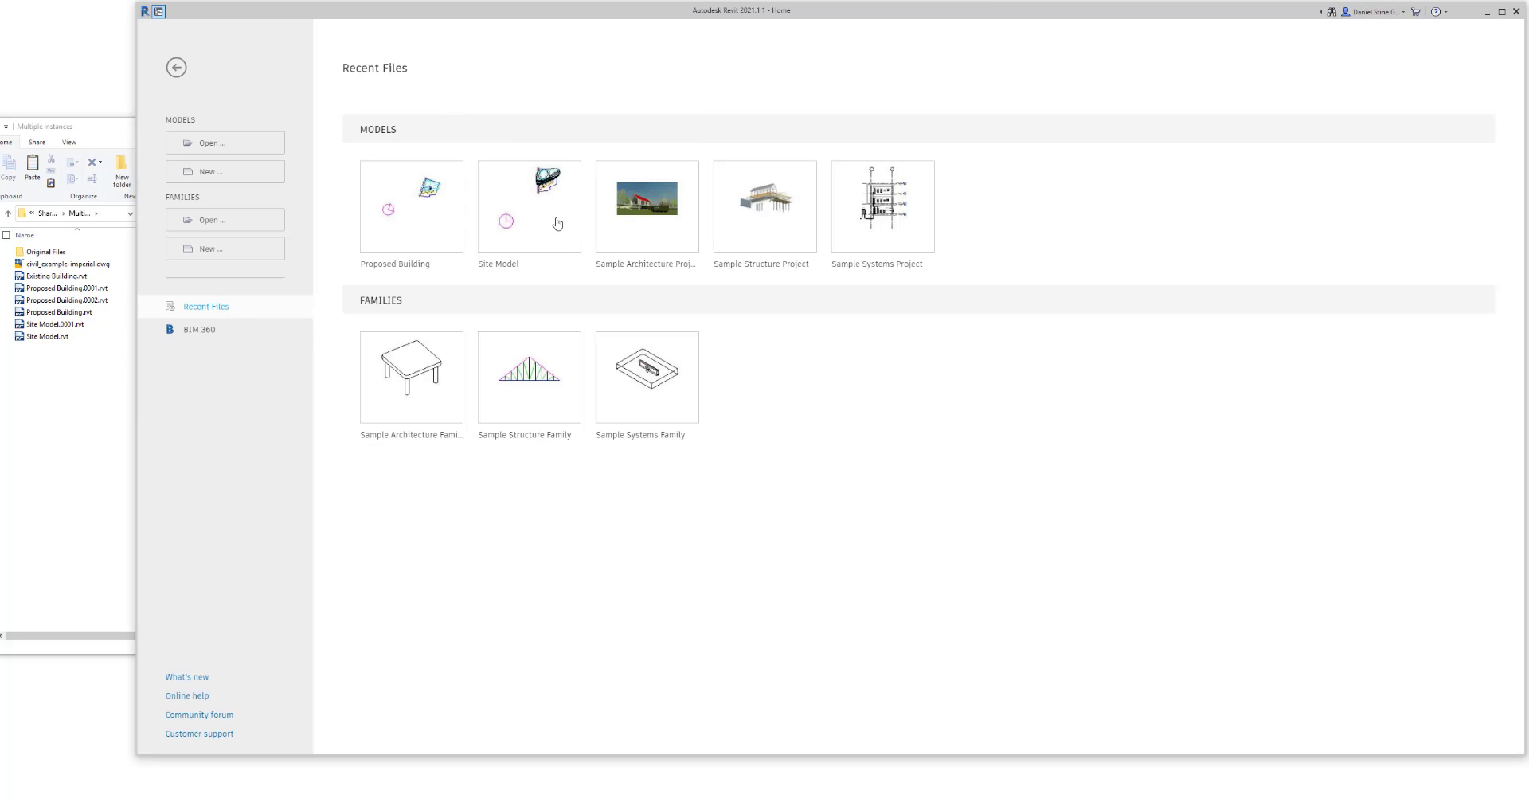
Step: Open Site Model.rvt and orbit its default 3D view of the topography
left_click(490, 266)
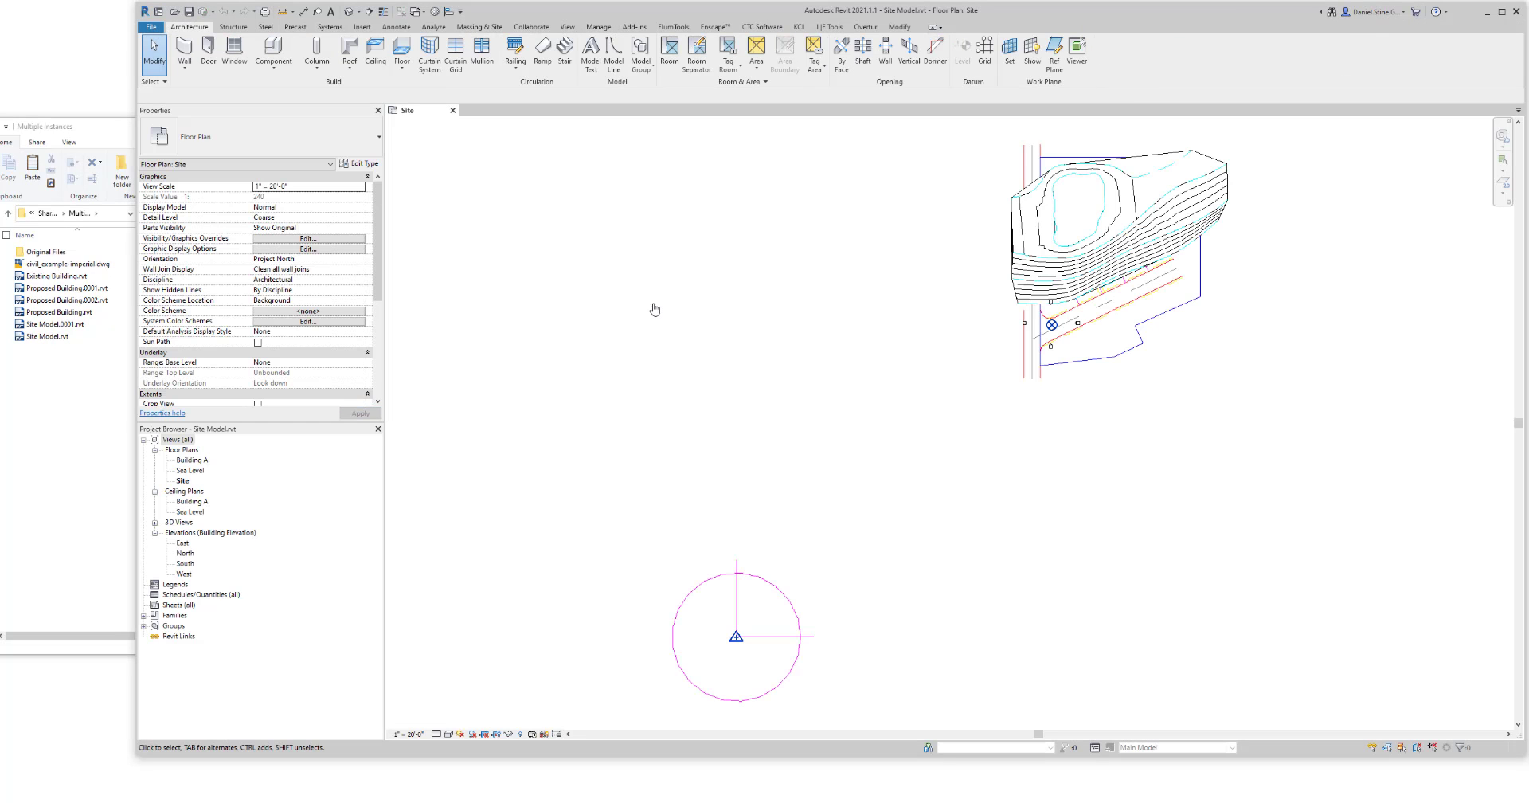
middle_click_drag(925, 307, 740, 308)
left_click(348, 12)
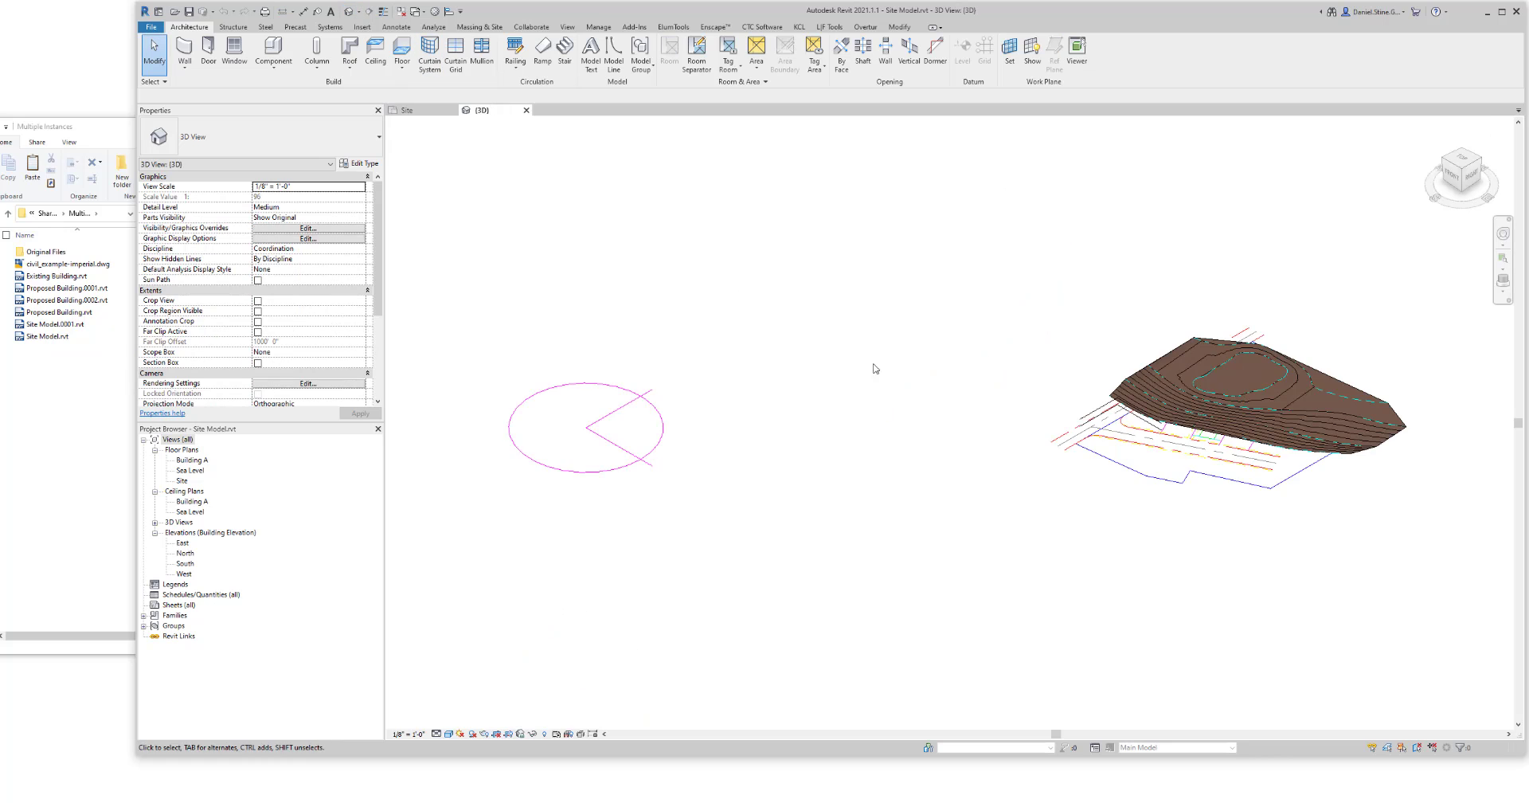
middle_click_drag(945, 395, 973, 437, "shift")
scroll(932, 328, "up", 4)
Step: Link Proposed Building.rvt by Auto - By Shared Coordinates, placing it at Building A
left_click(362, 26)
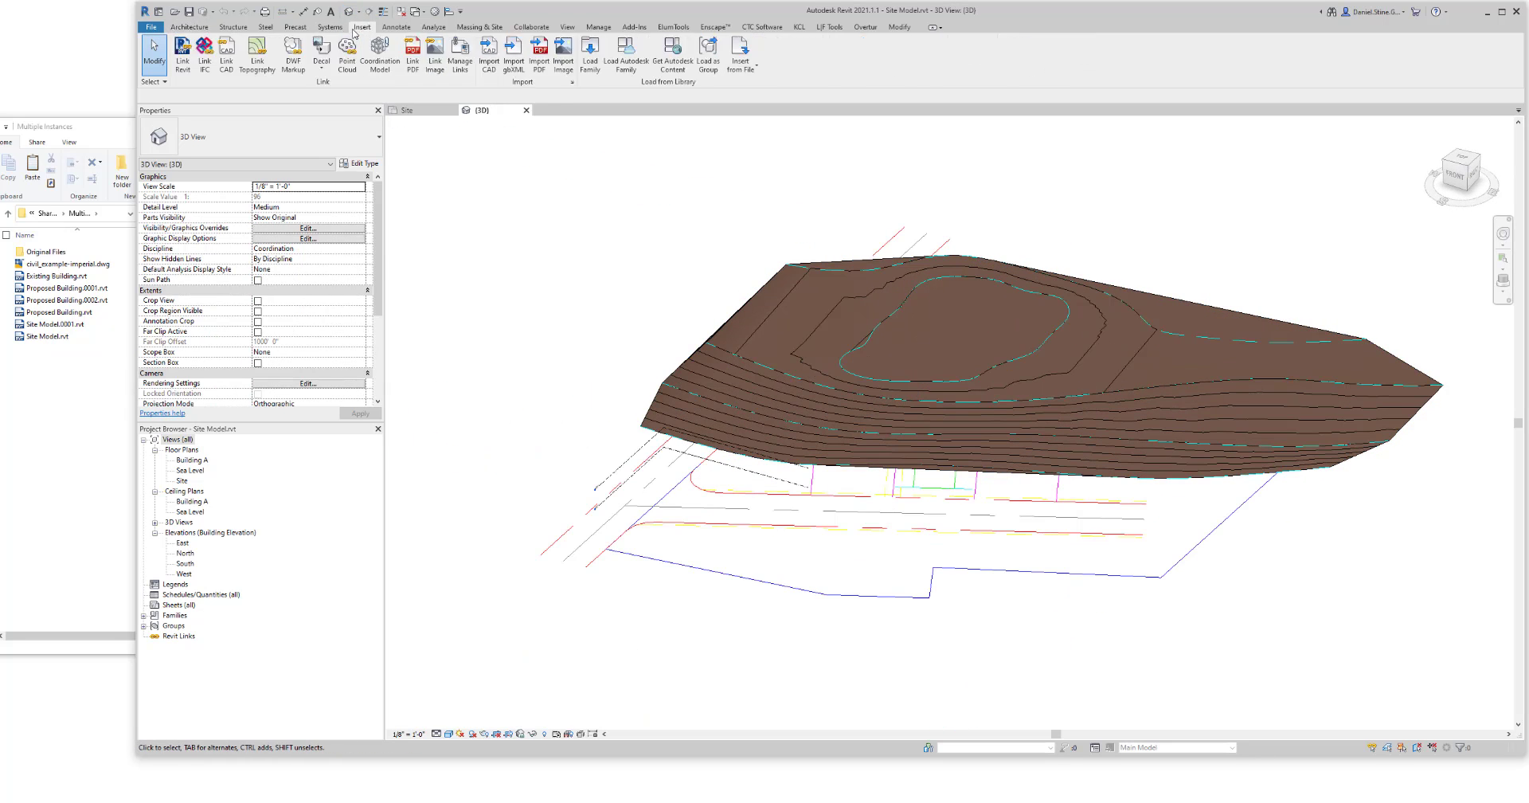
left_click(183, 56)
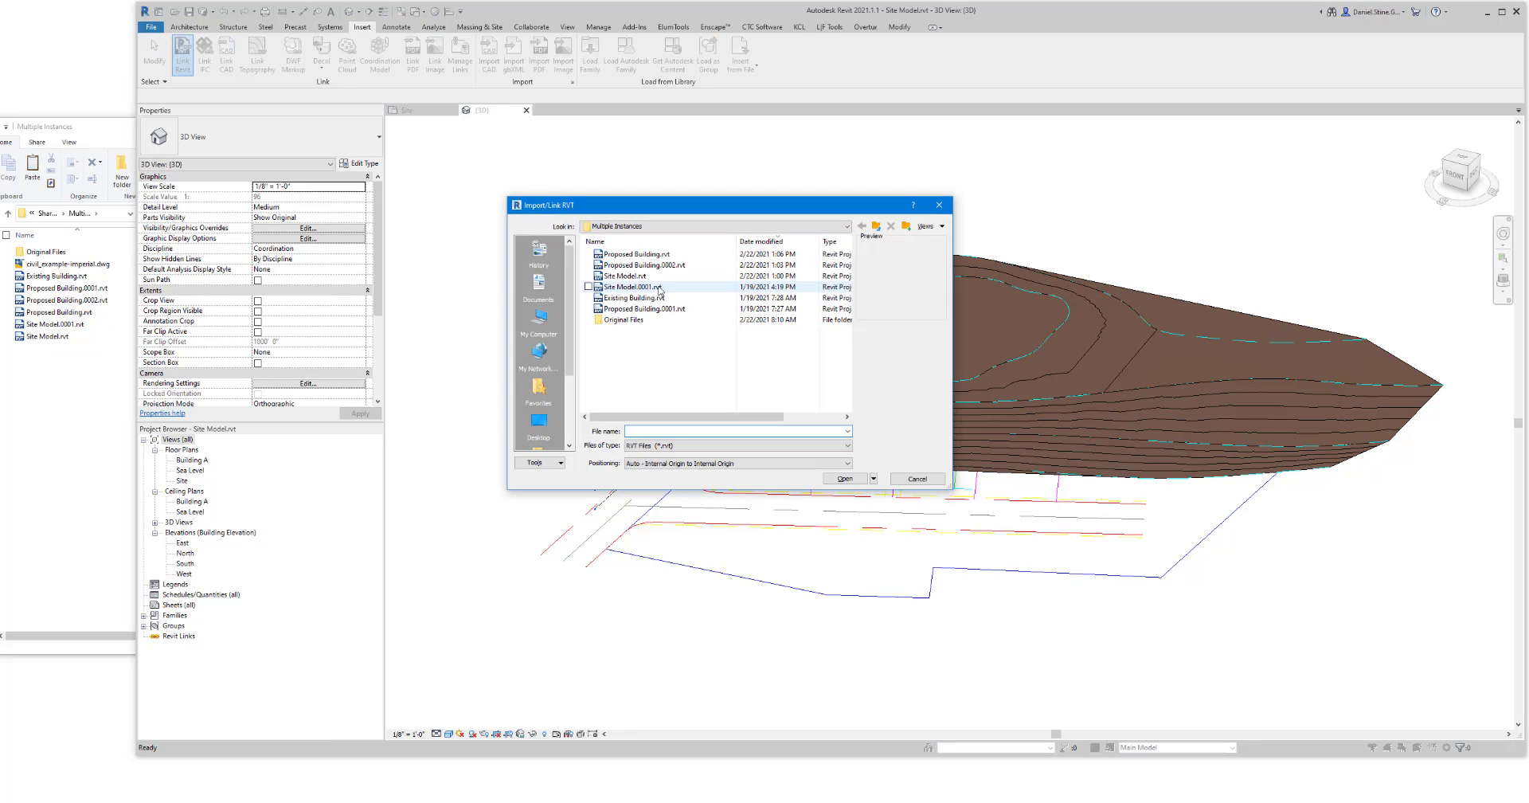
left_click(636, 253)
left_click(708, 463)
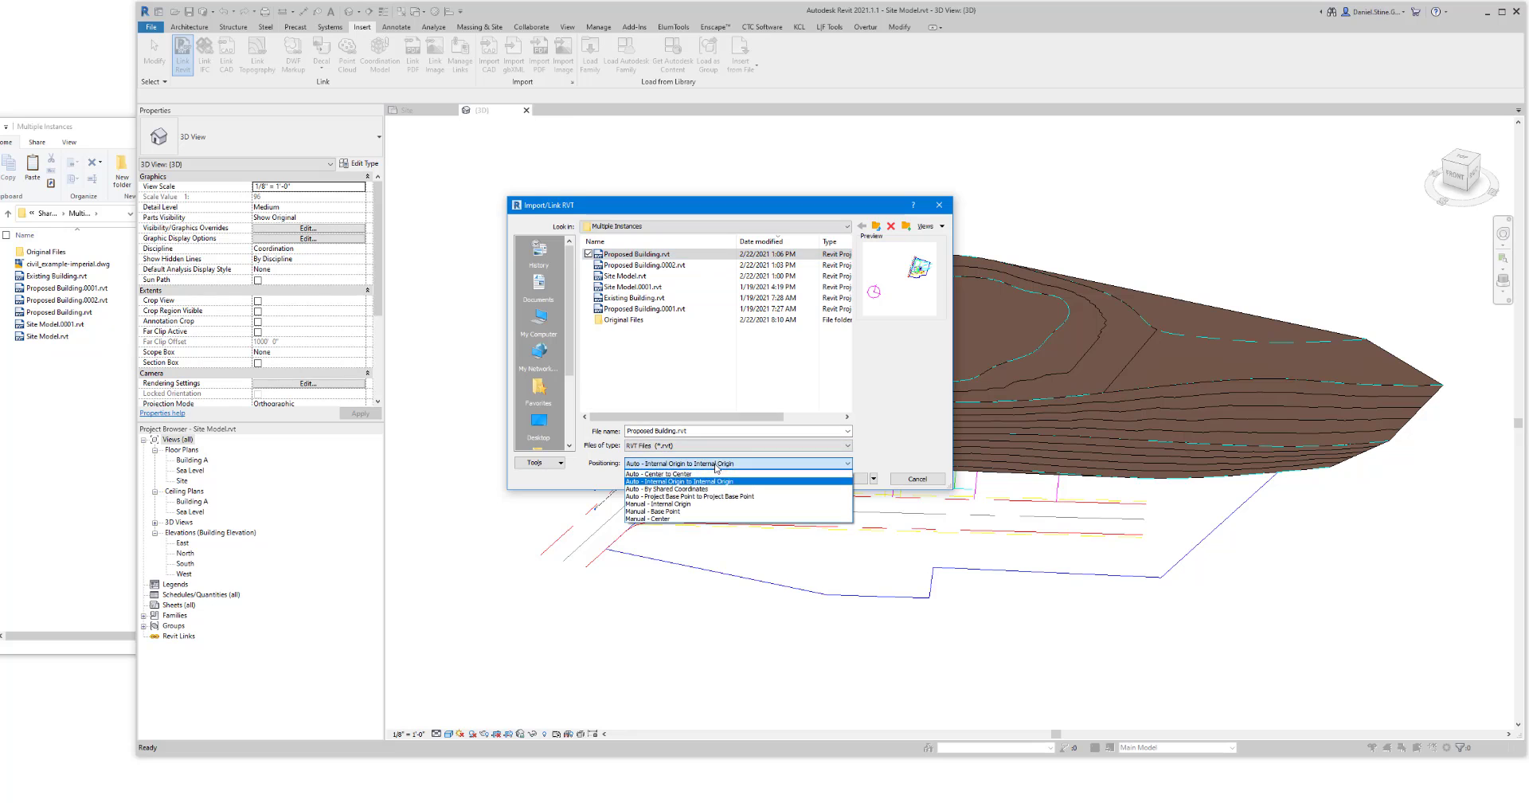
left_click(702, 483)
left_click(699, 465)
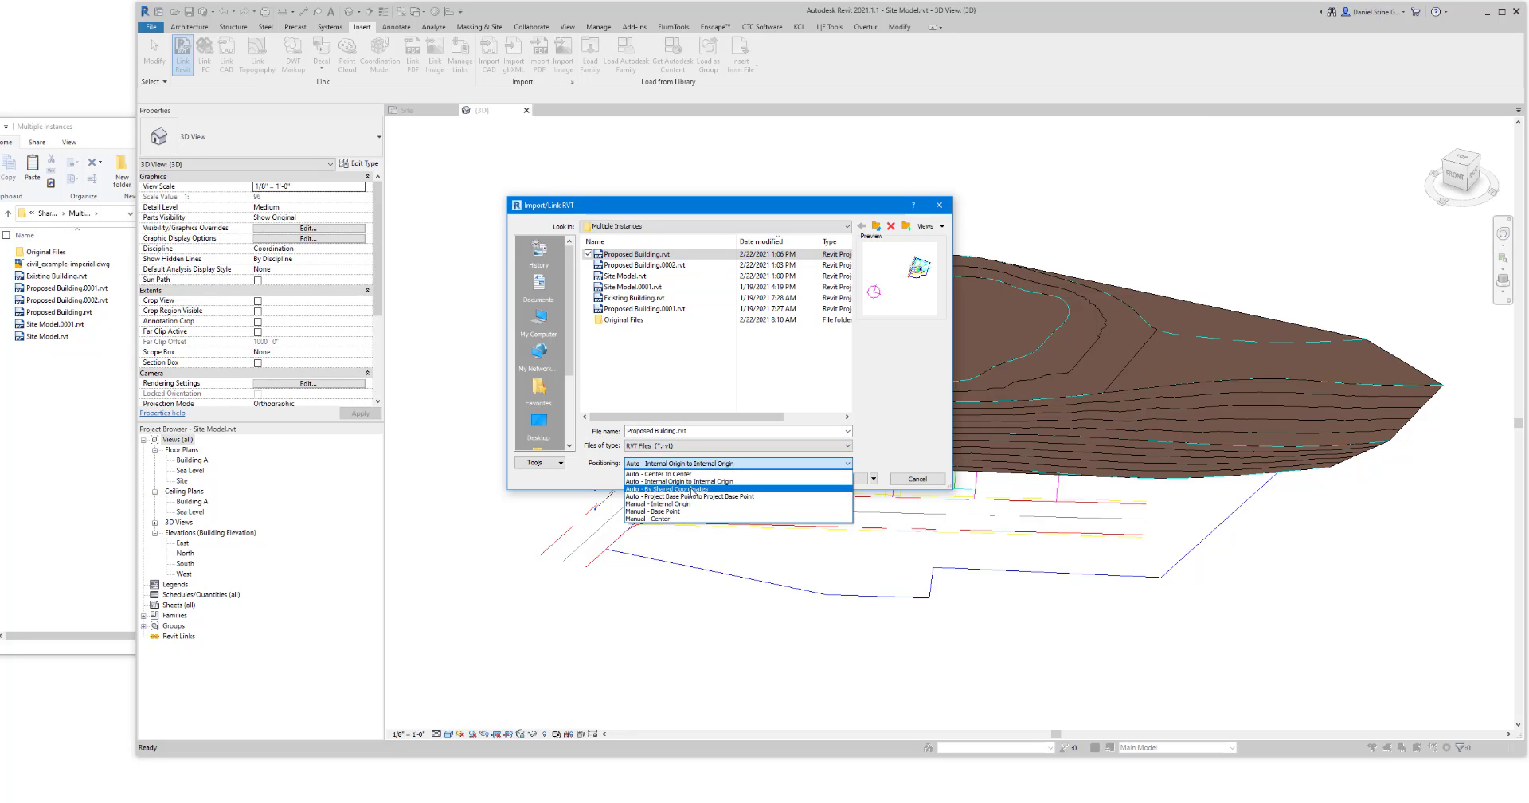
left_click(689, 497)
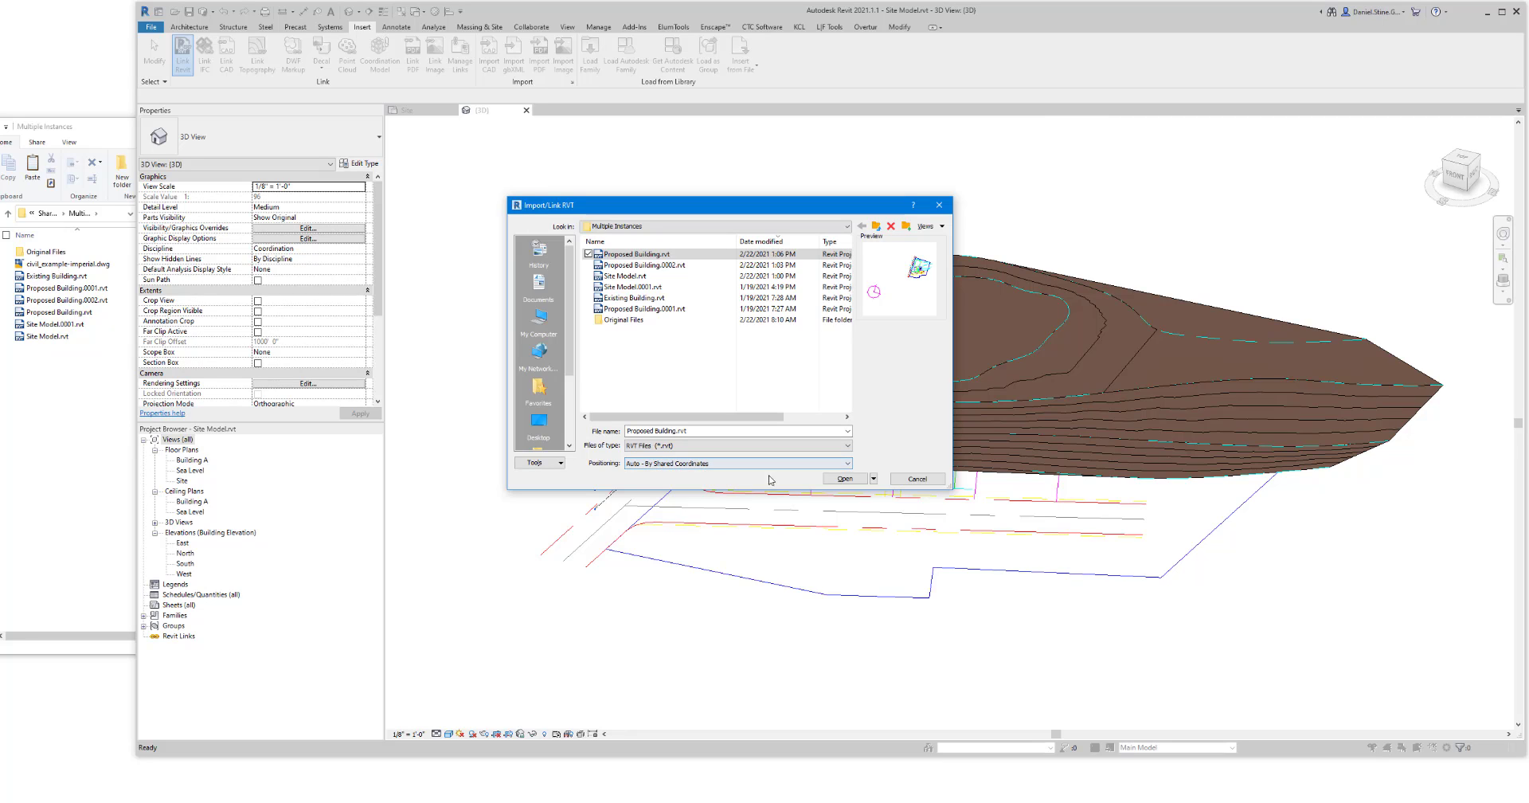
left_click(844, 479)
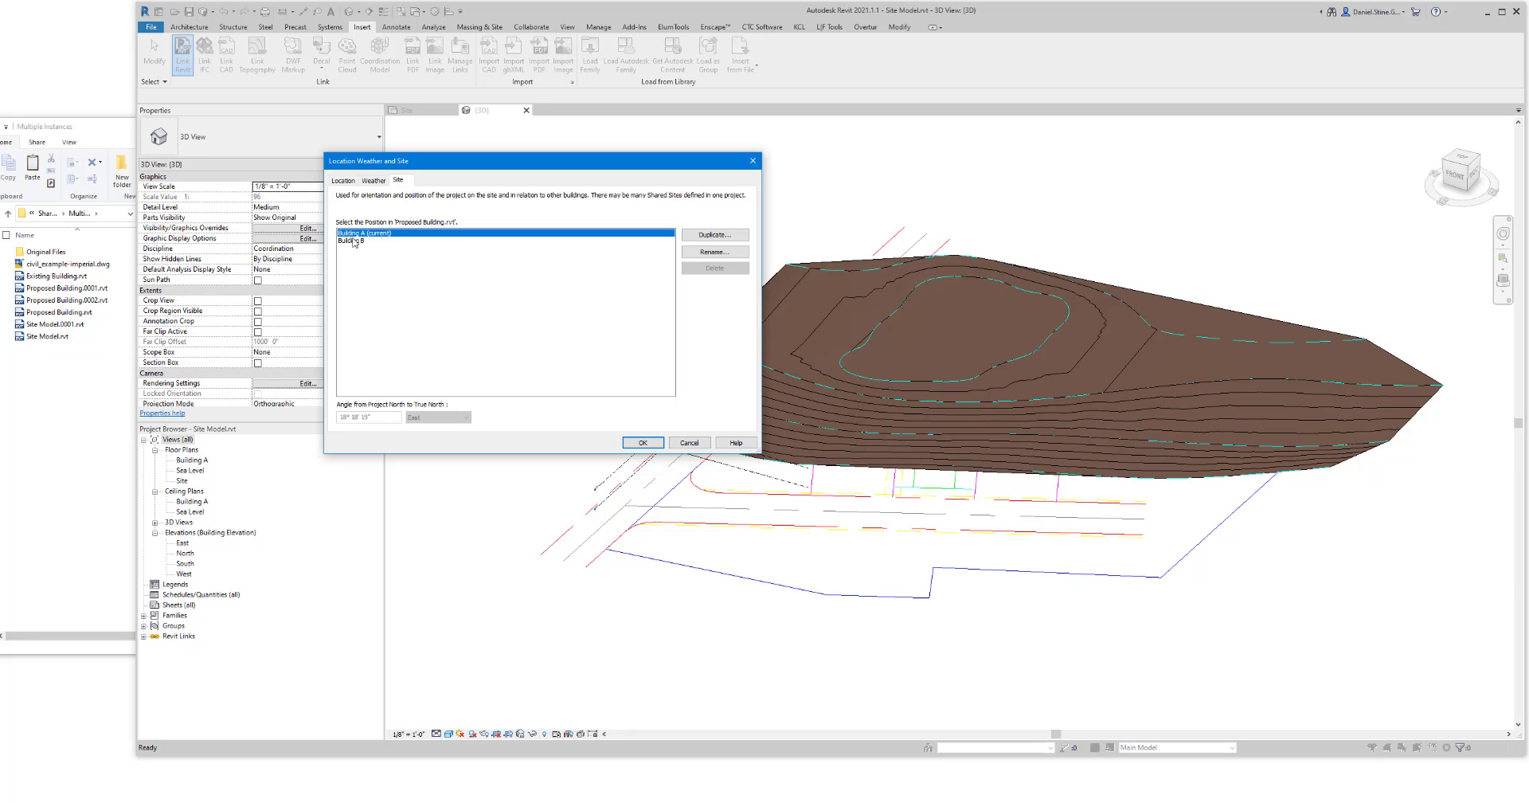
left_click(643, 443)
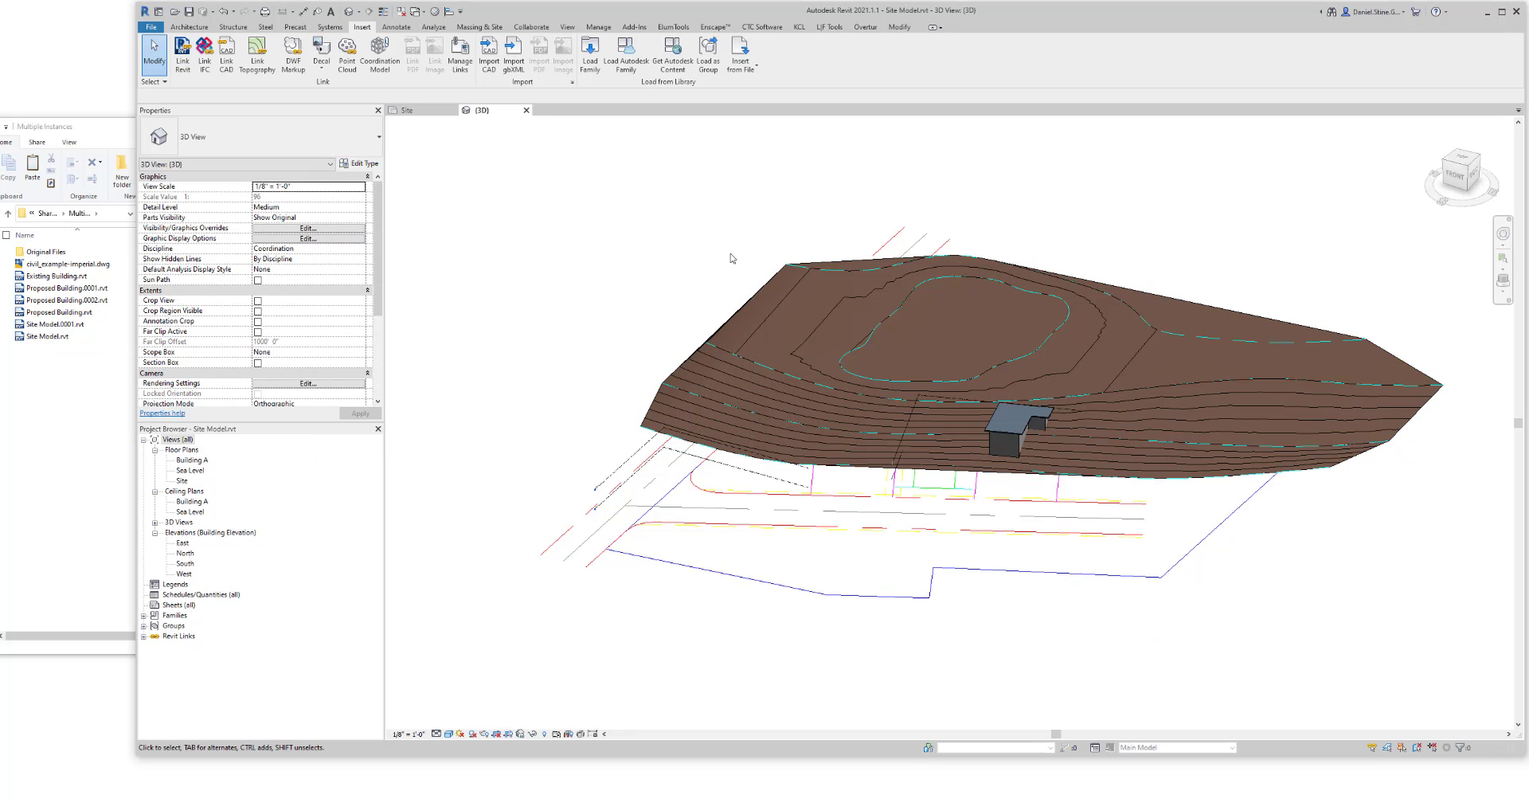
Step: Link a second Proposed Building.rvt instance at the Building B site and select it
left_click(182, 52)
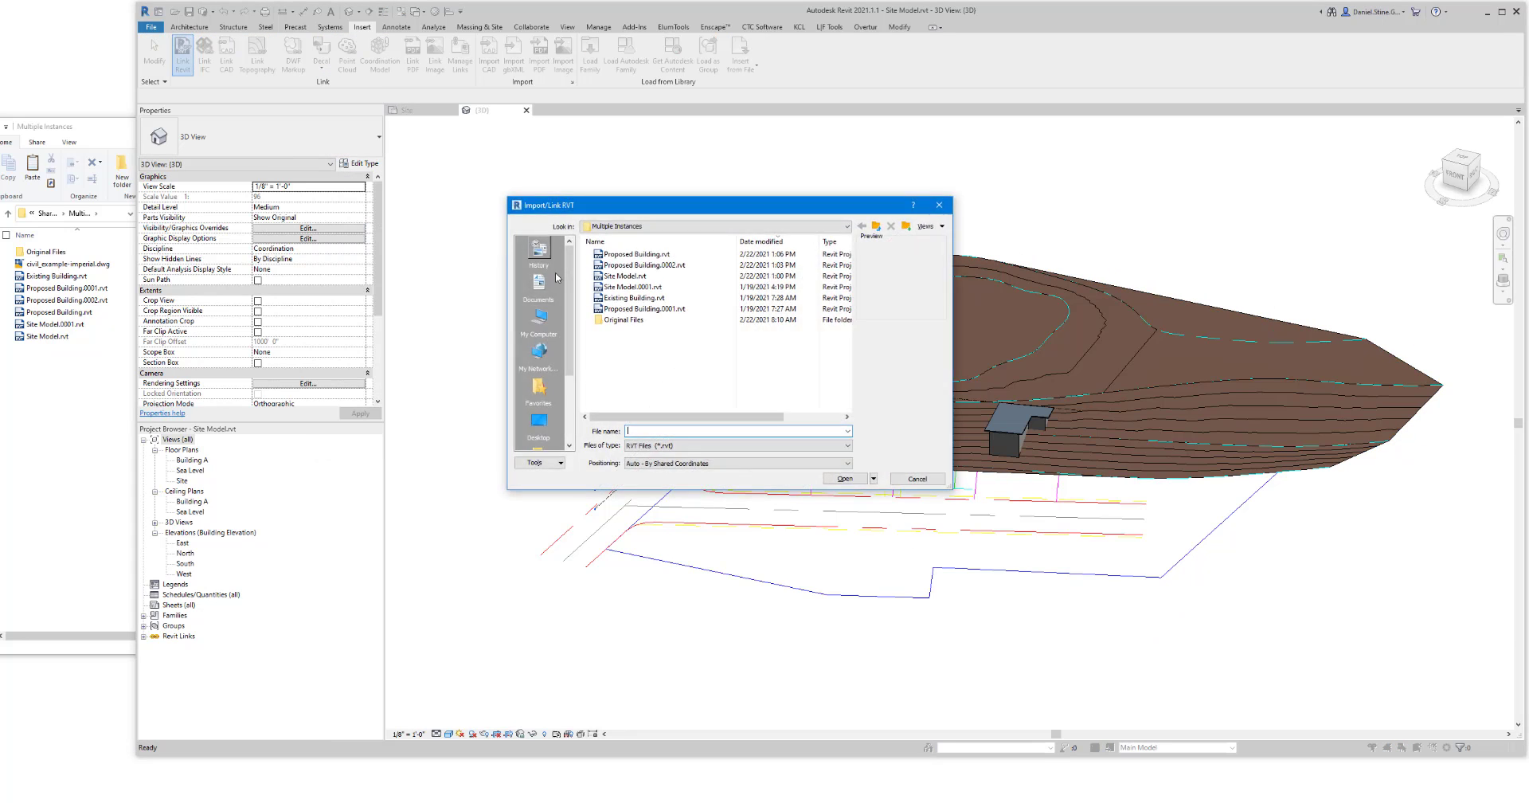
left_click(633, 254)
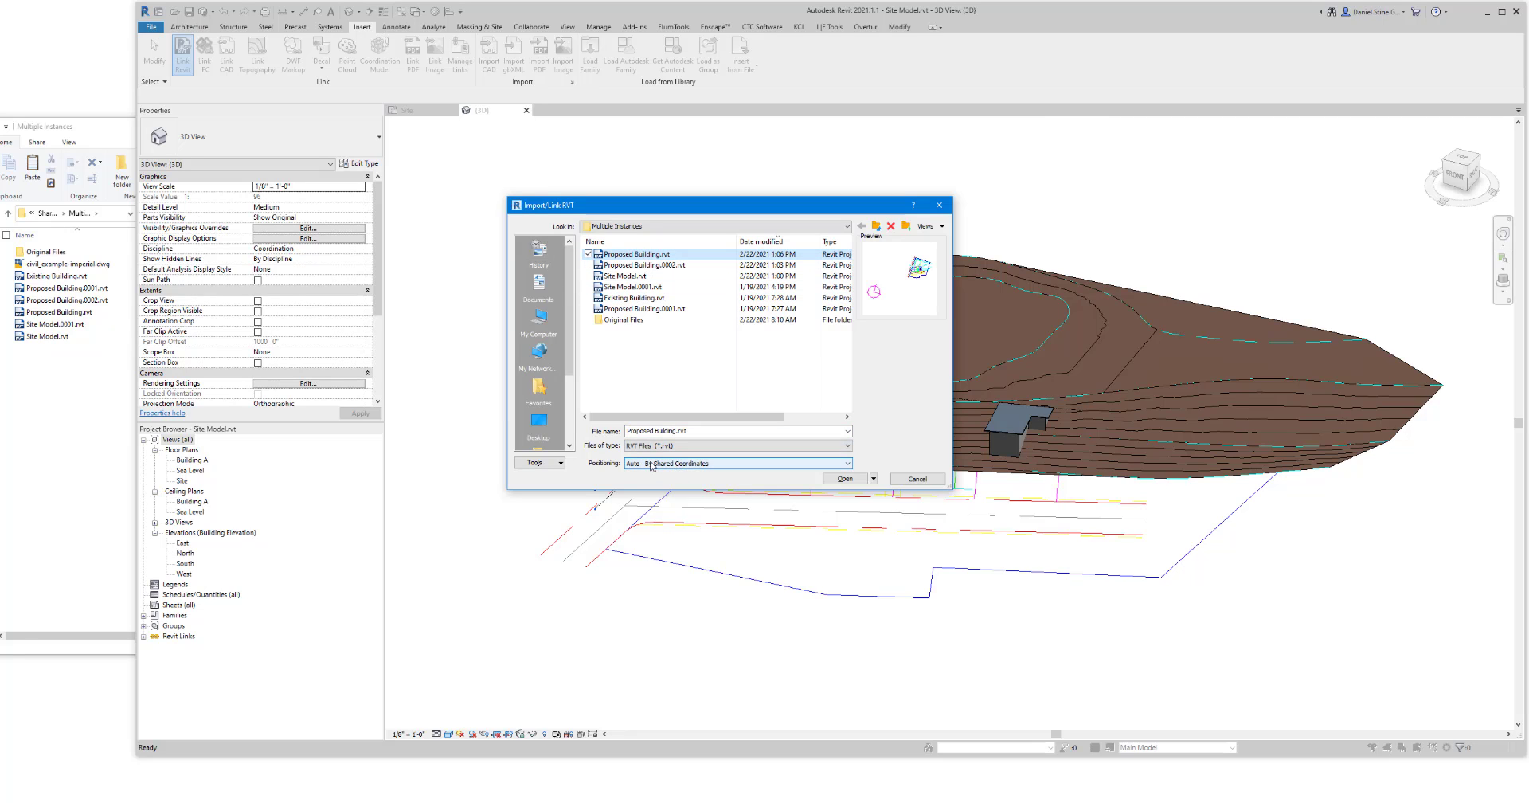
left_click(844, 478)
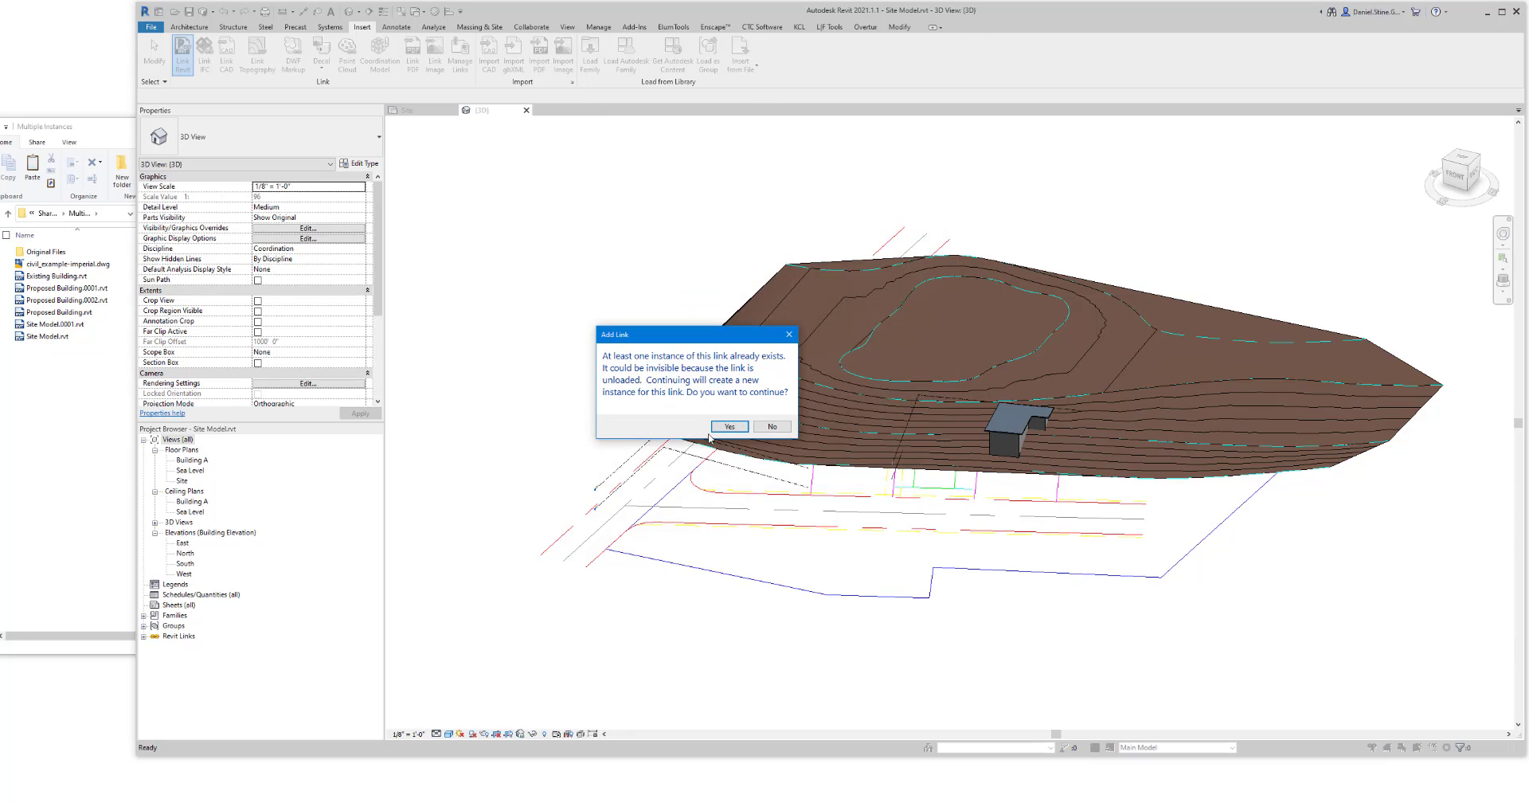
left_click(739, 430)
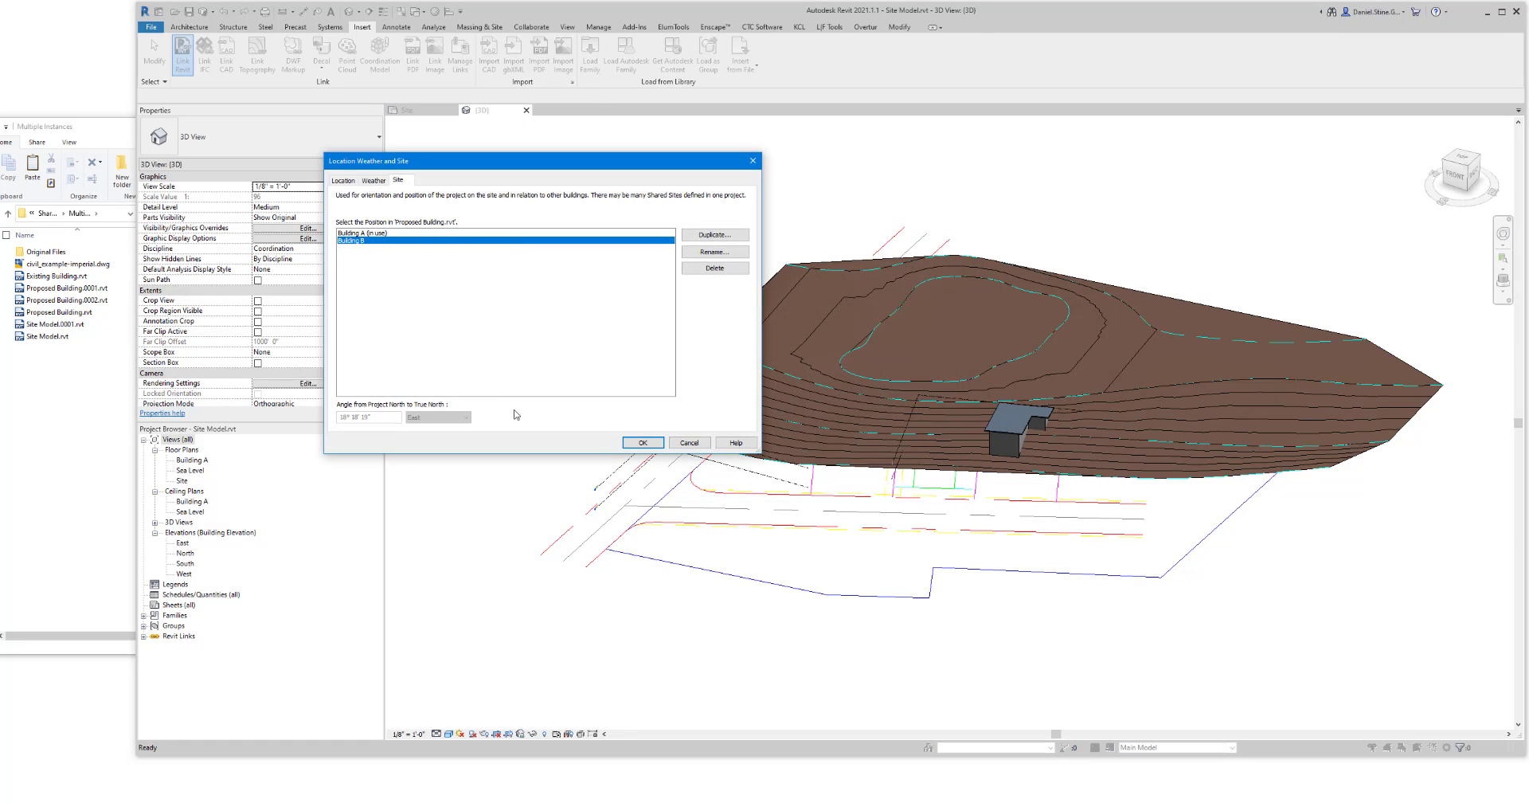
left_click(633, 442)
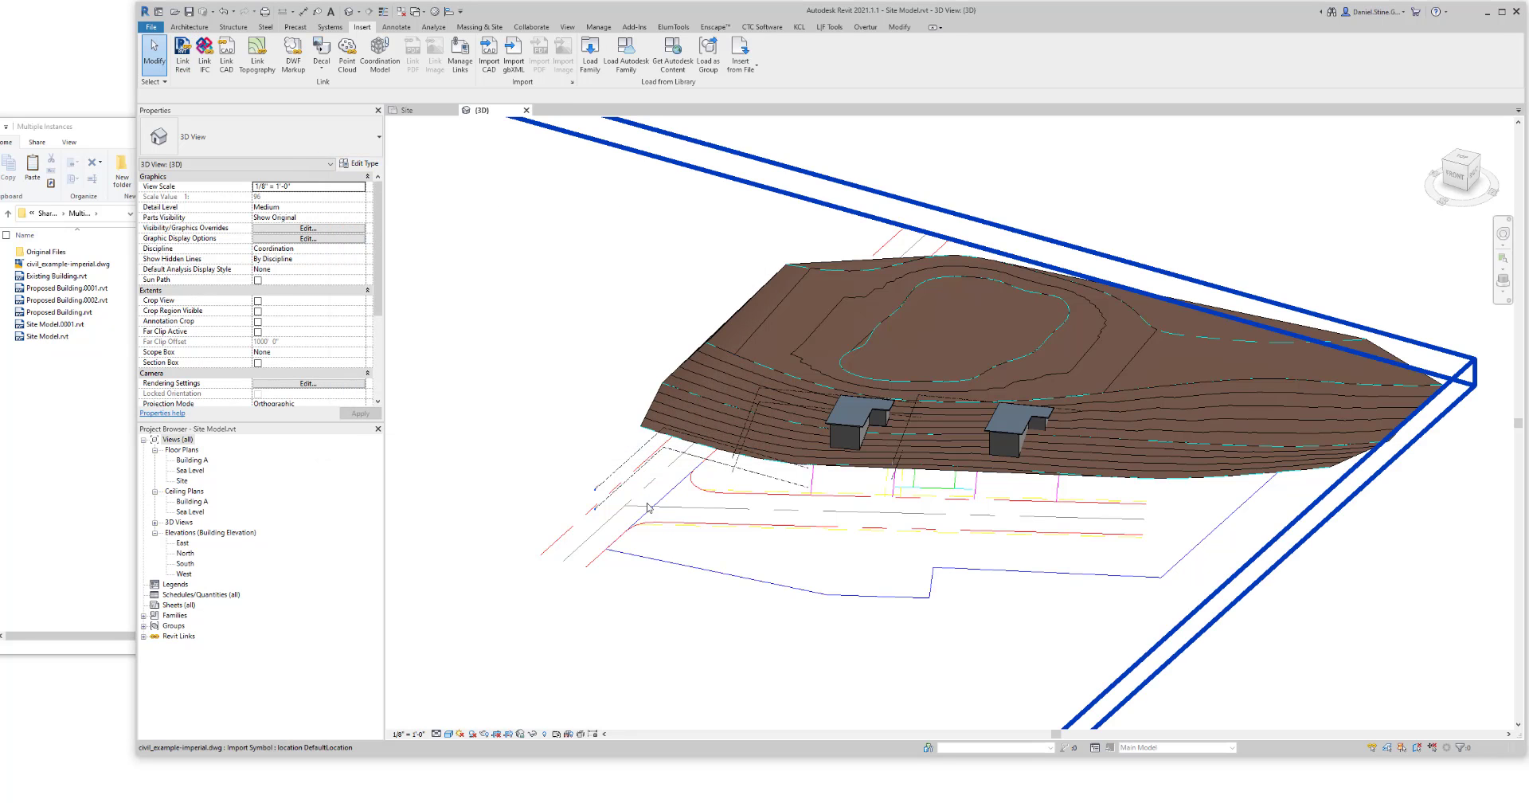
left_click(1003, 432)
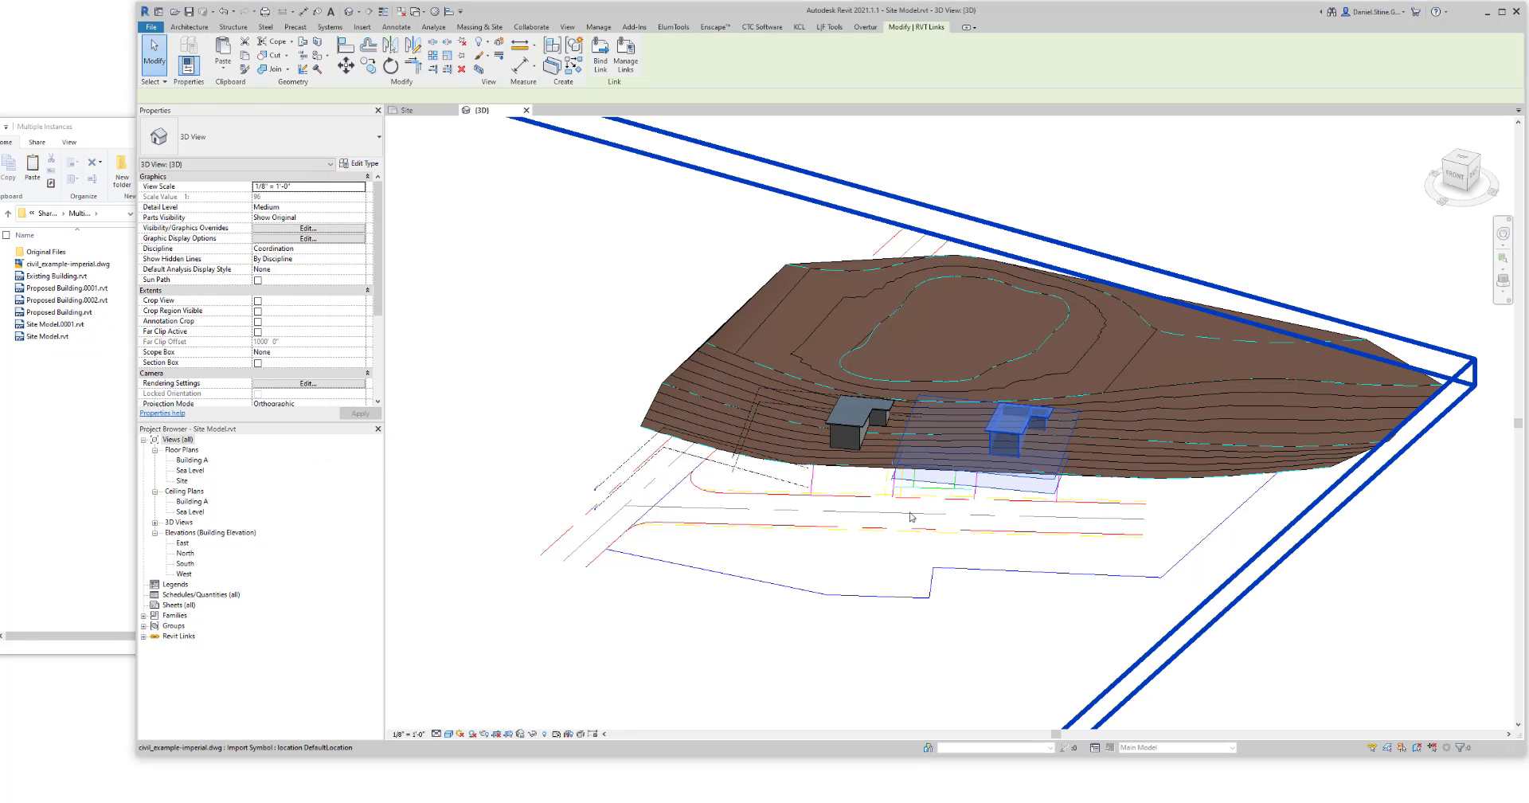
Step: Orbit the site's 3D view to look down on both linked buildings
middle_click_drag(1003, 432, 948, 335, "shift")
left_click(948, 335)
scroll(879, 454, "up", 4)
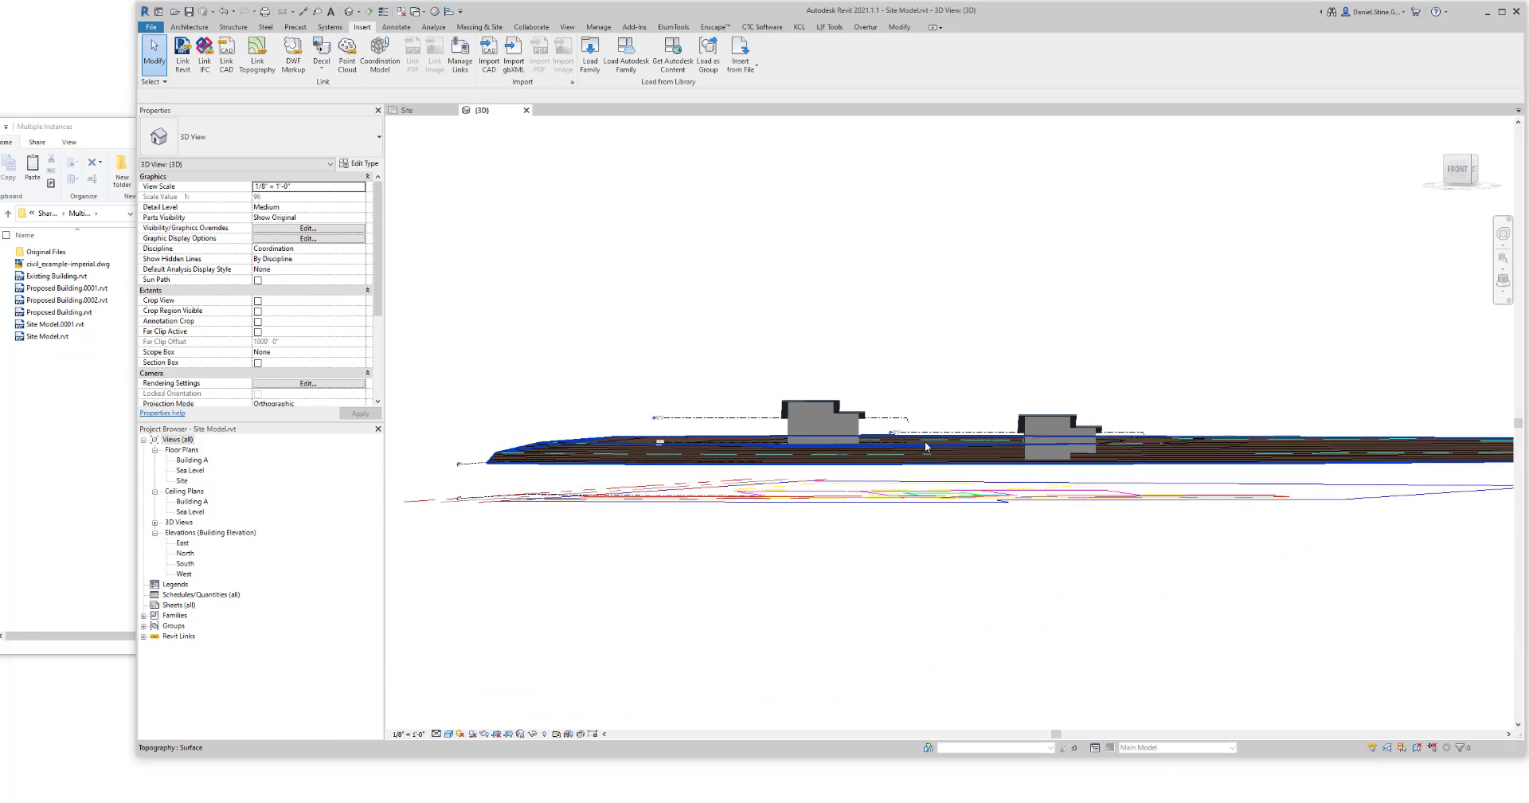
middle_click_drag(879, 454, 412, 564, "shift")
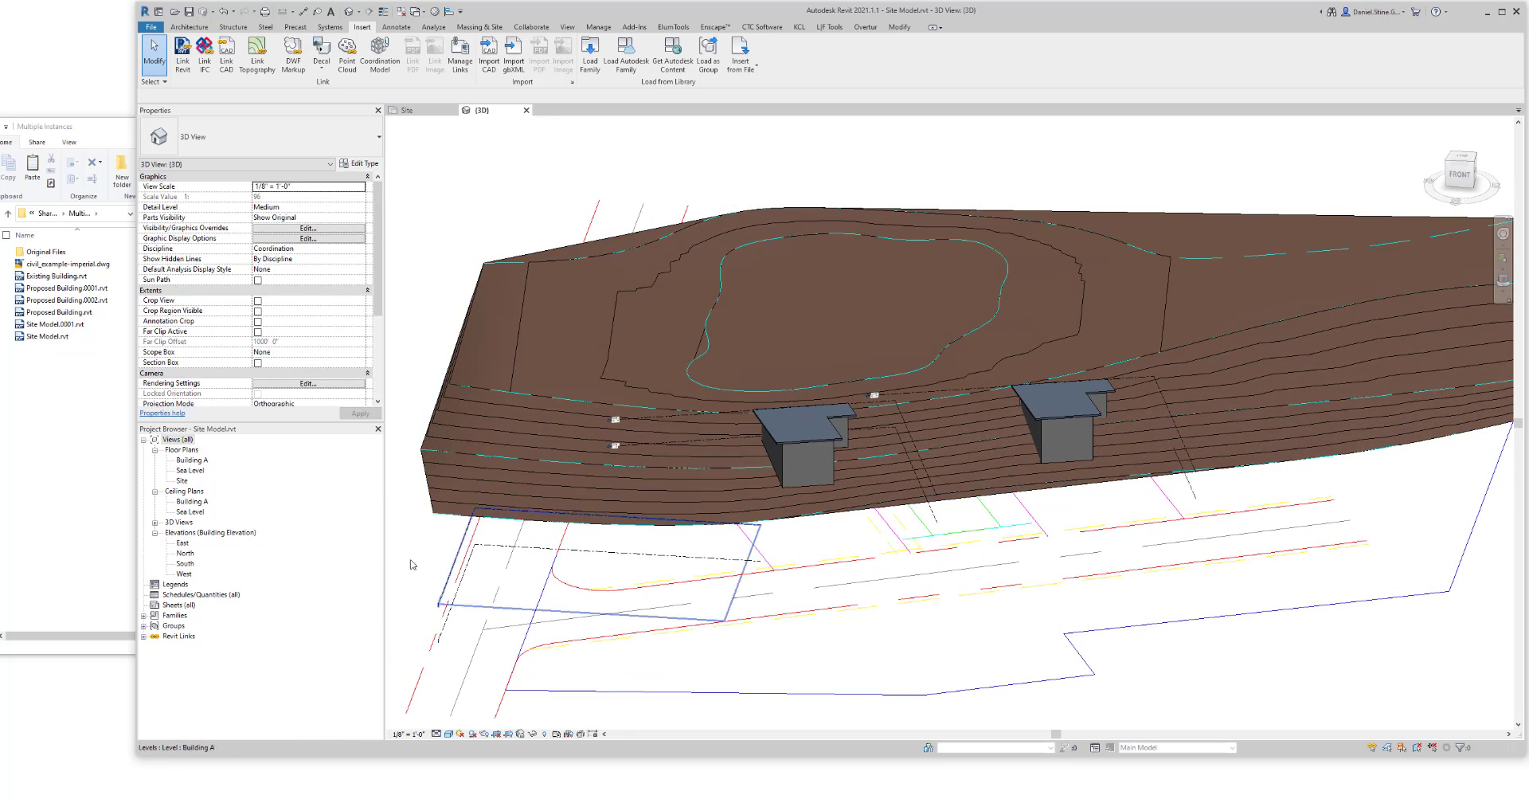
Step: Check the Building A floor plan, then orbit the 3D site view to a low side angle
double_click(192, 460)
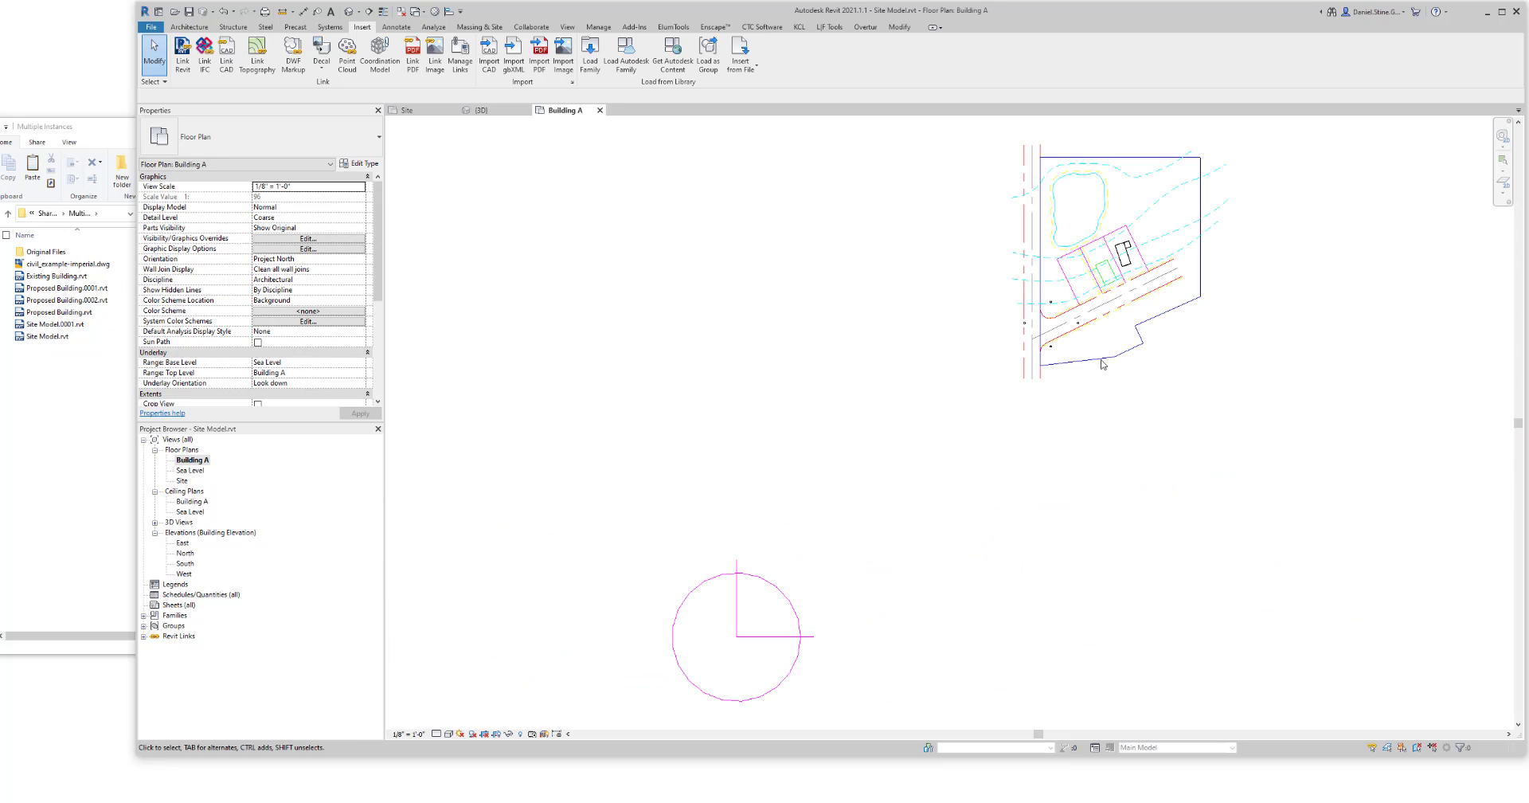
middle_click_drag(1112, 352, 1015, 420)
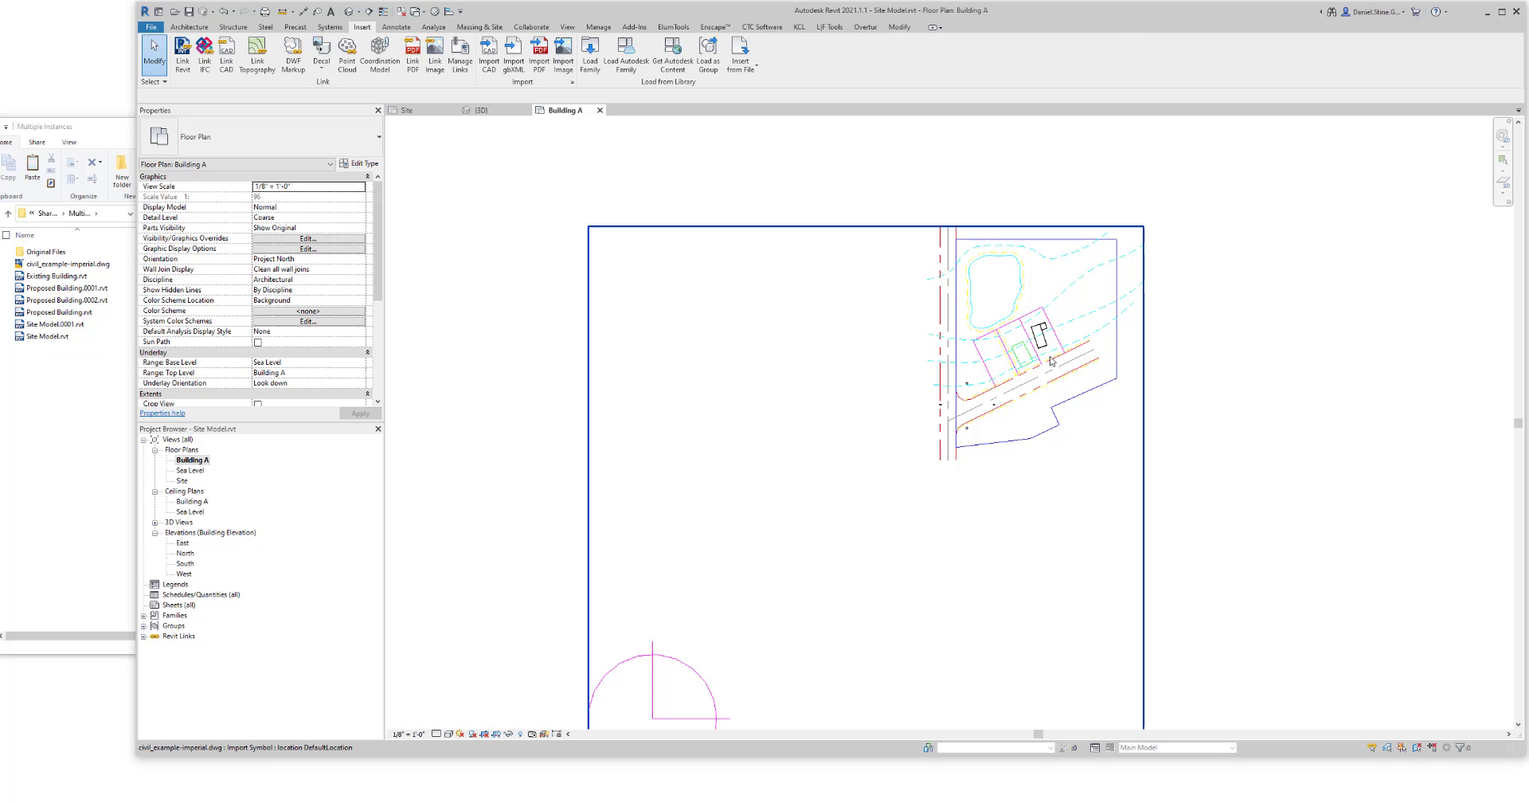
scroll(1035, 350, "up", 5)
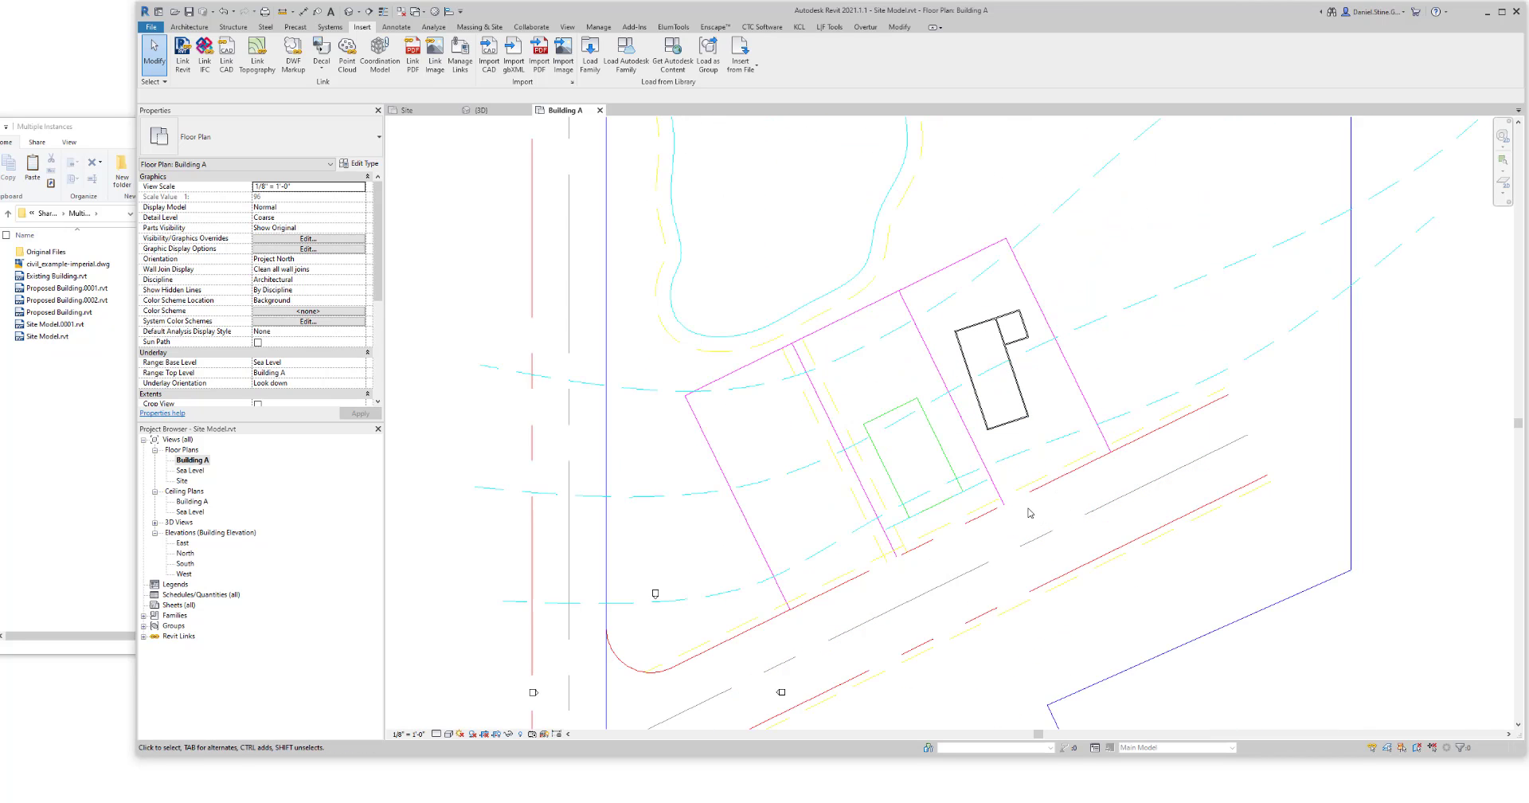
scroll(1017, 503, "down", 3)
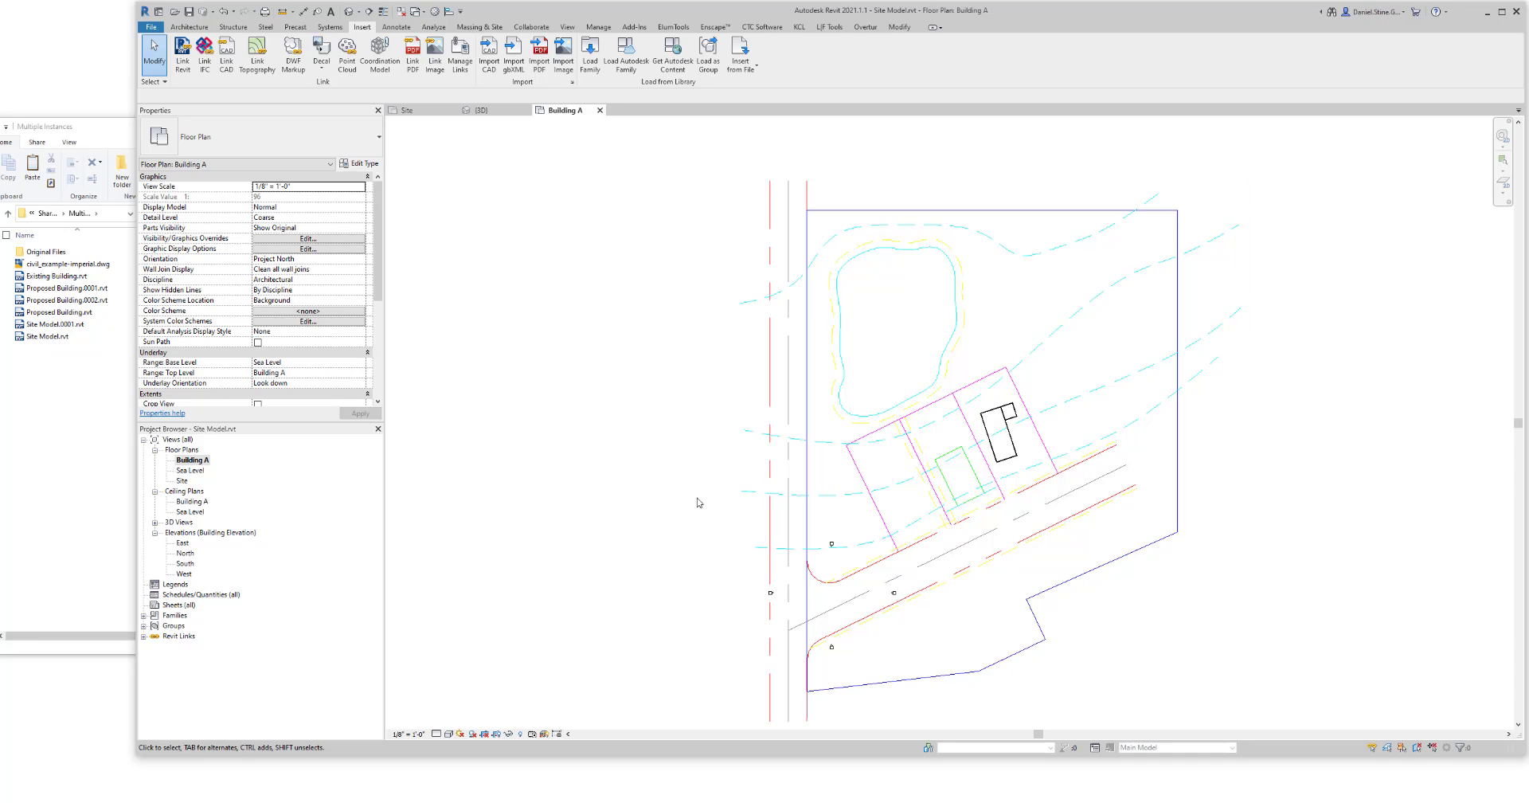
left_click(496, 113)
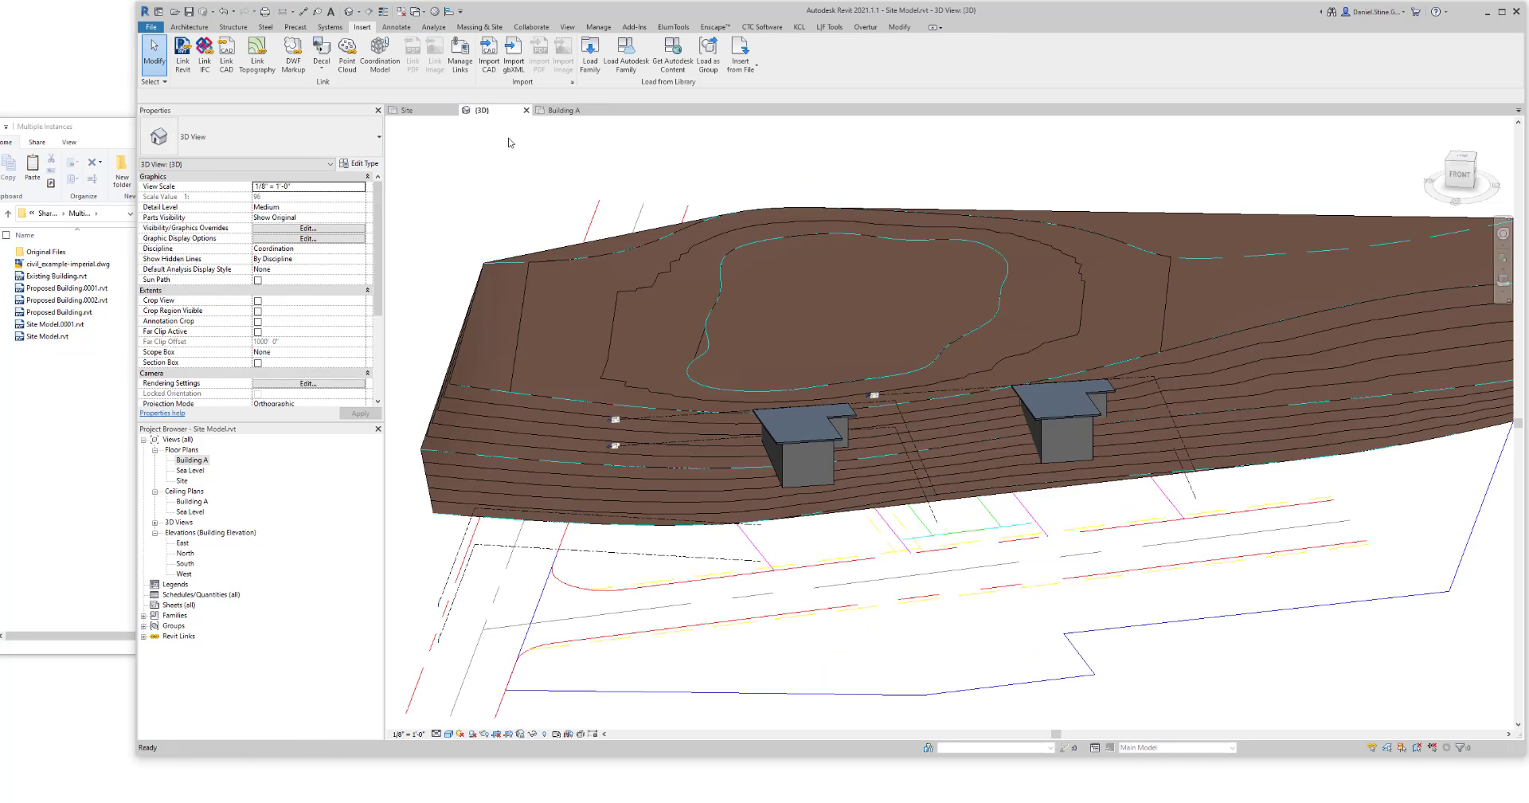
middle_click_drag(936, 576, 962, 595, "shift")
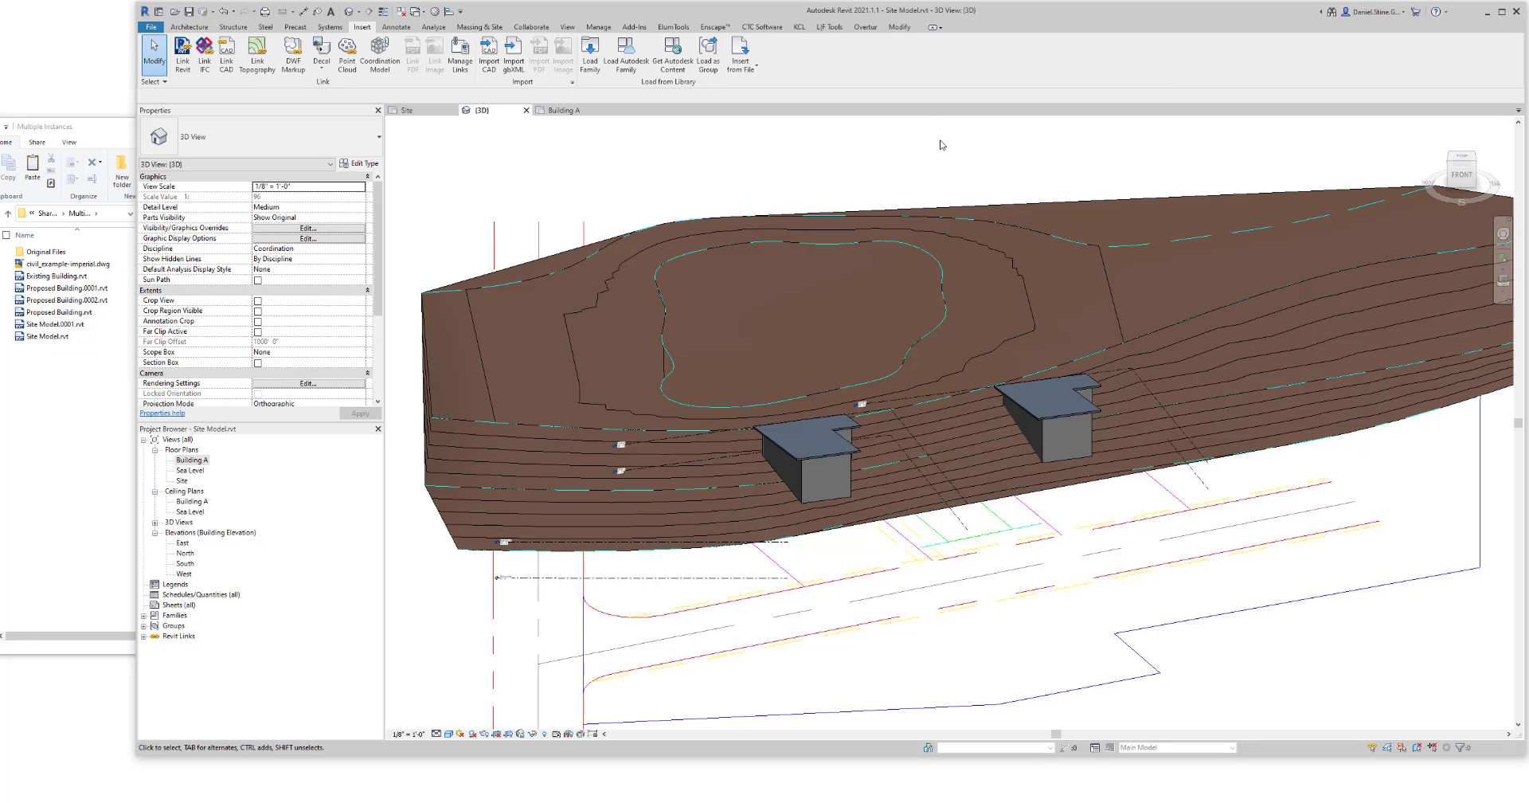
key("v")
key("g")
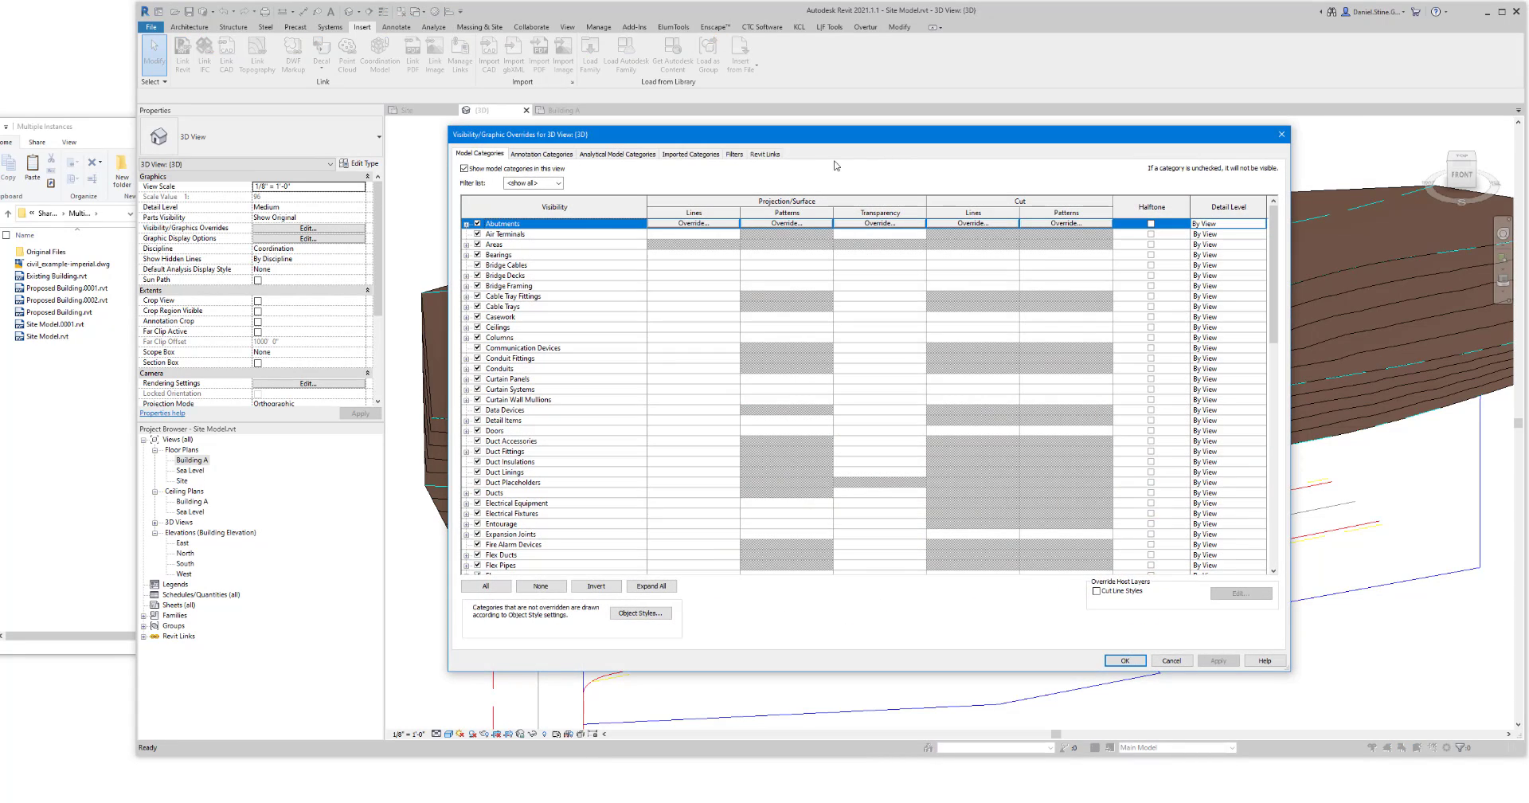
left_click(765, 155)
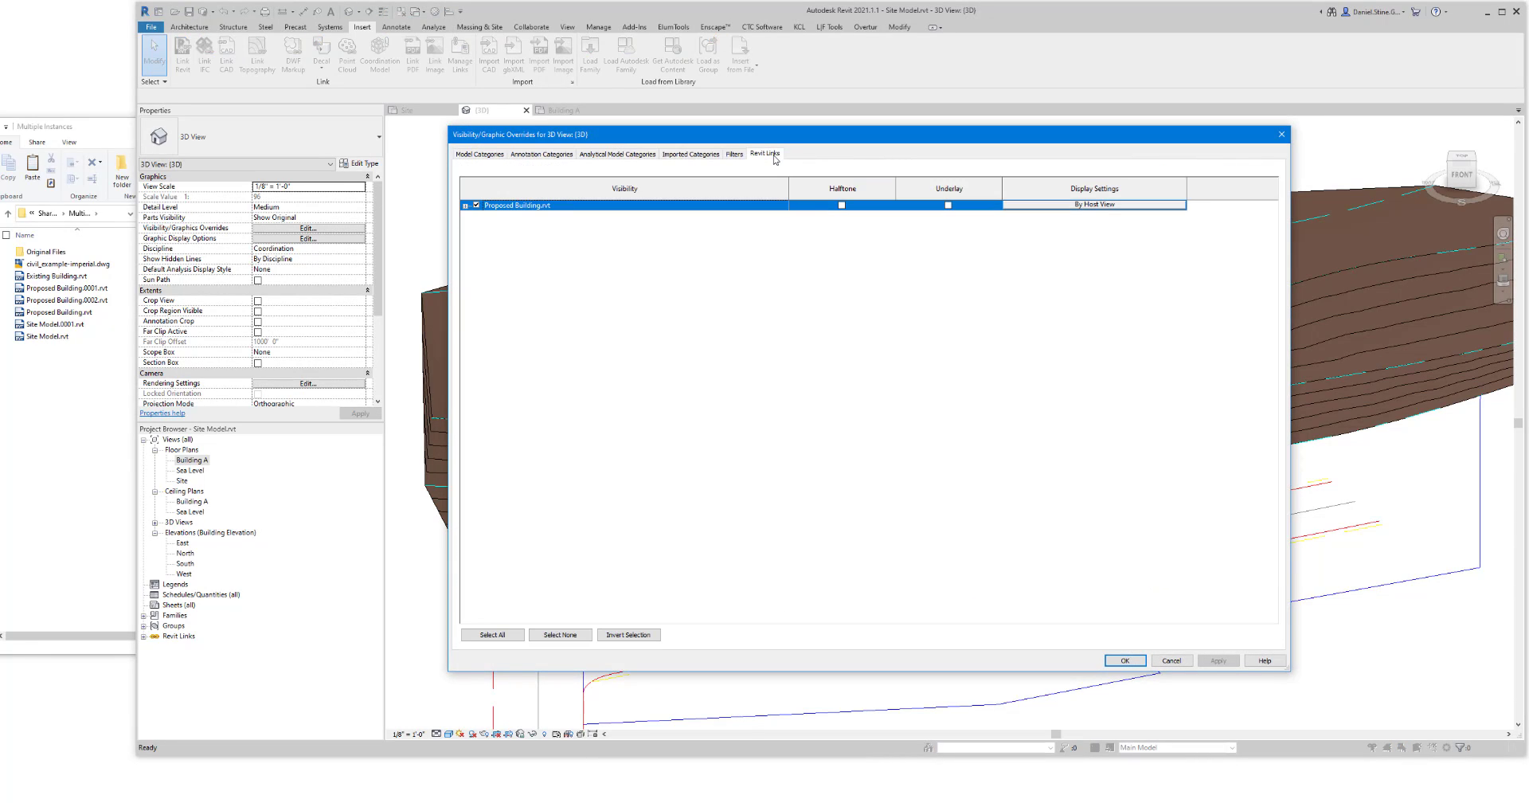
left_click(465, 206)
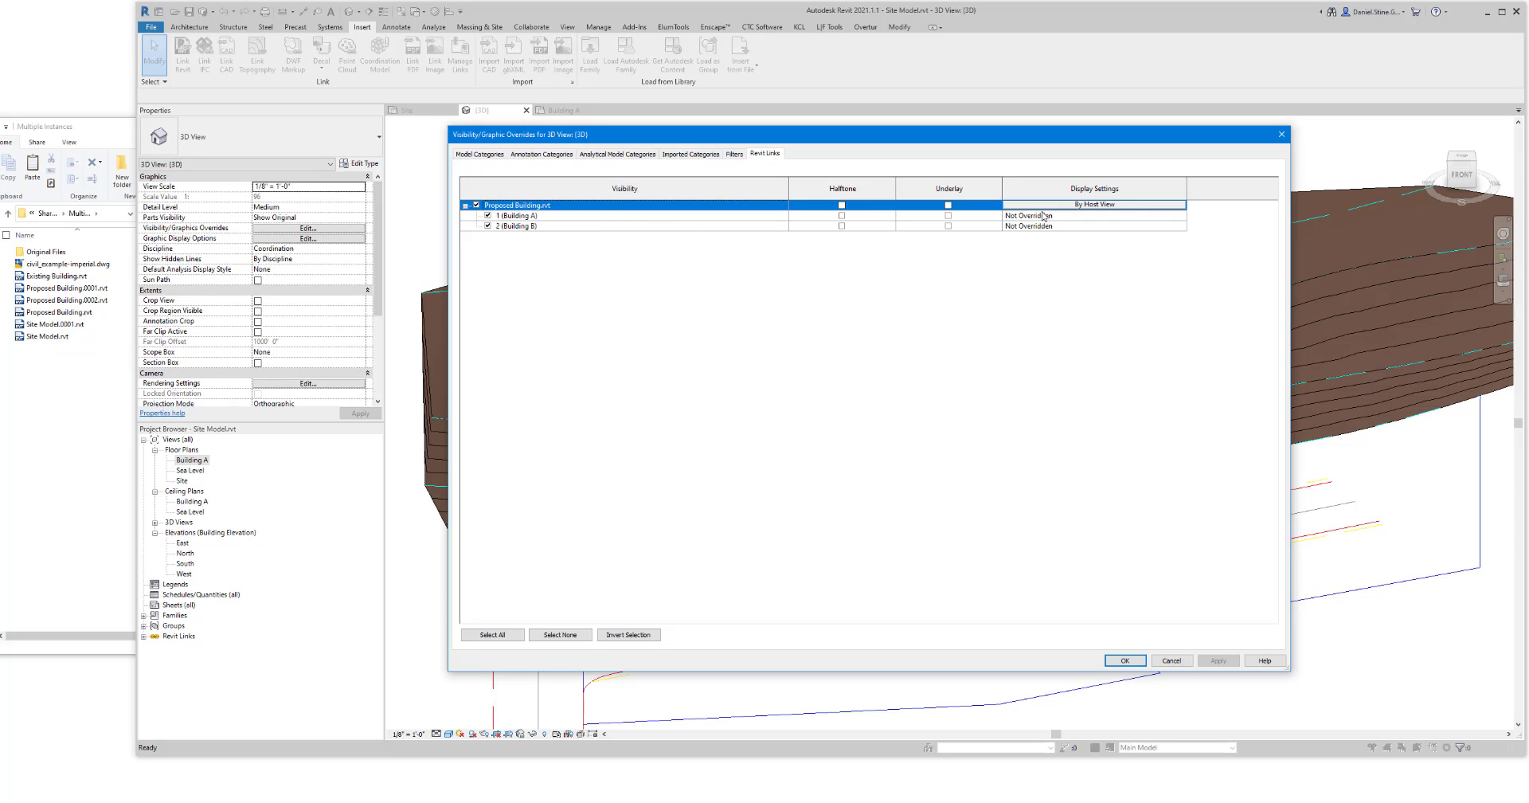
left_click(465, 206)
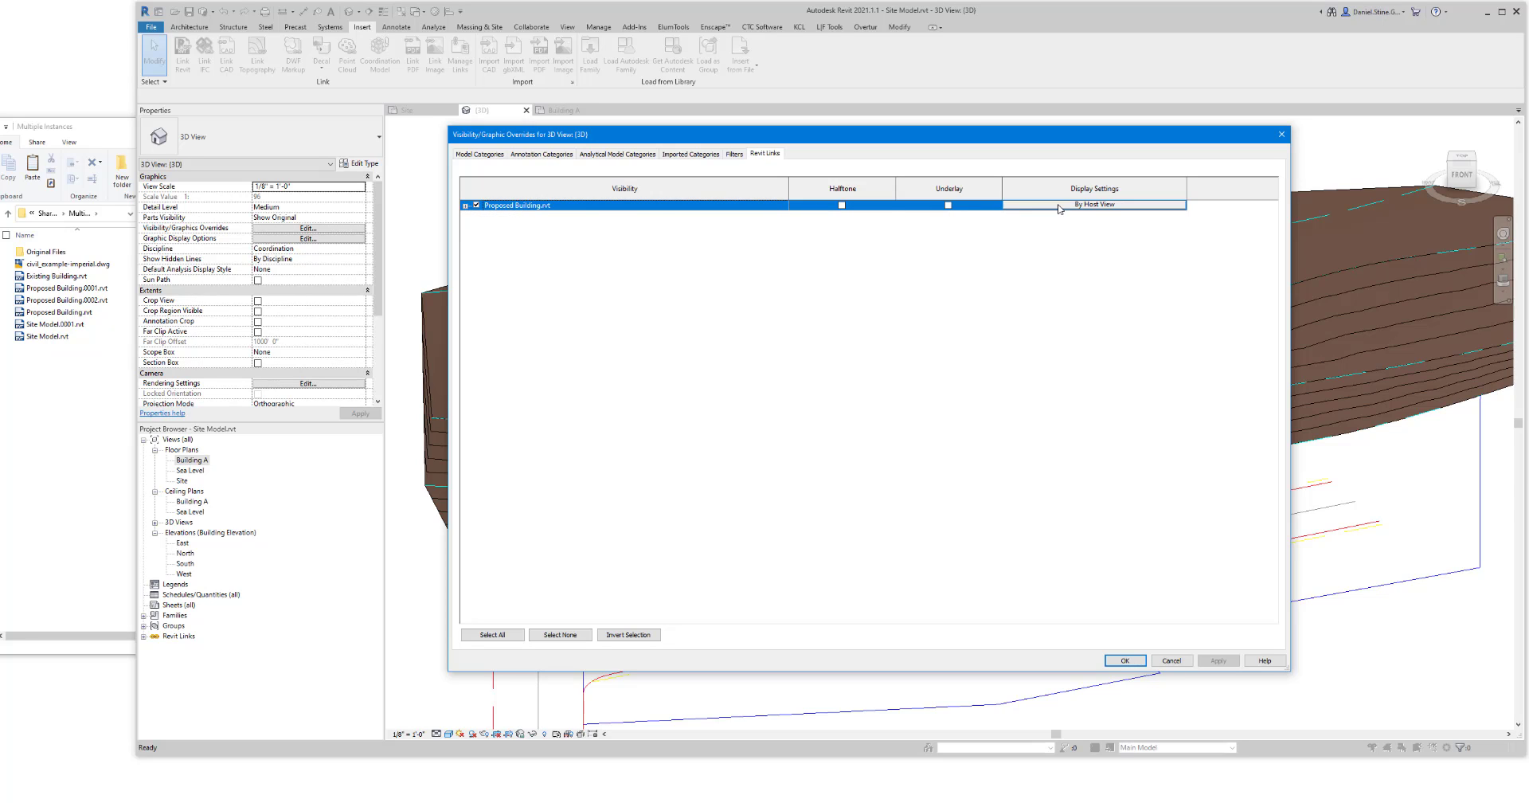
left_click(466, 205)
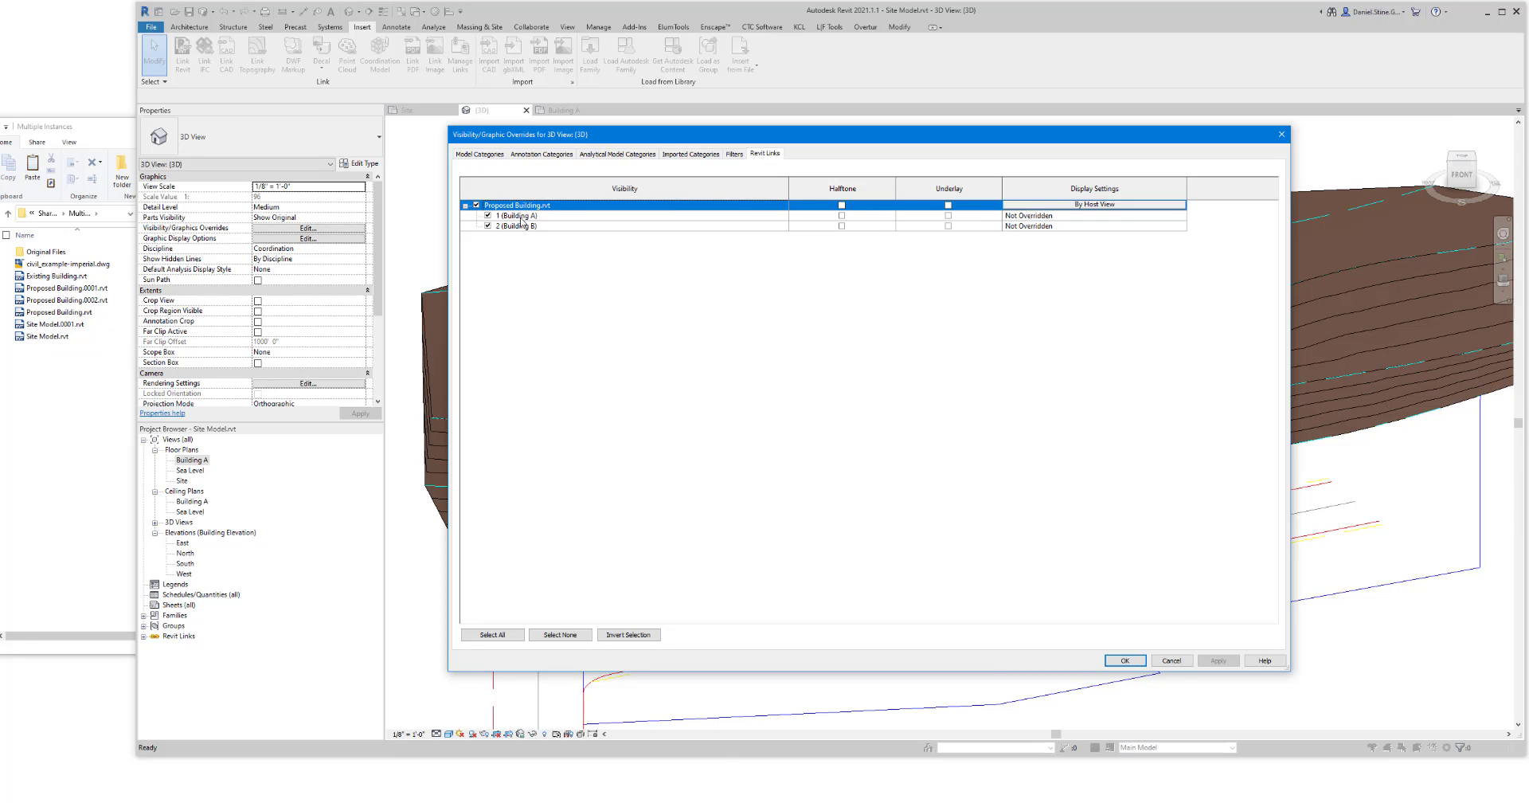
left_click(487, 226)
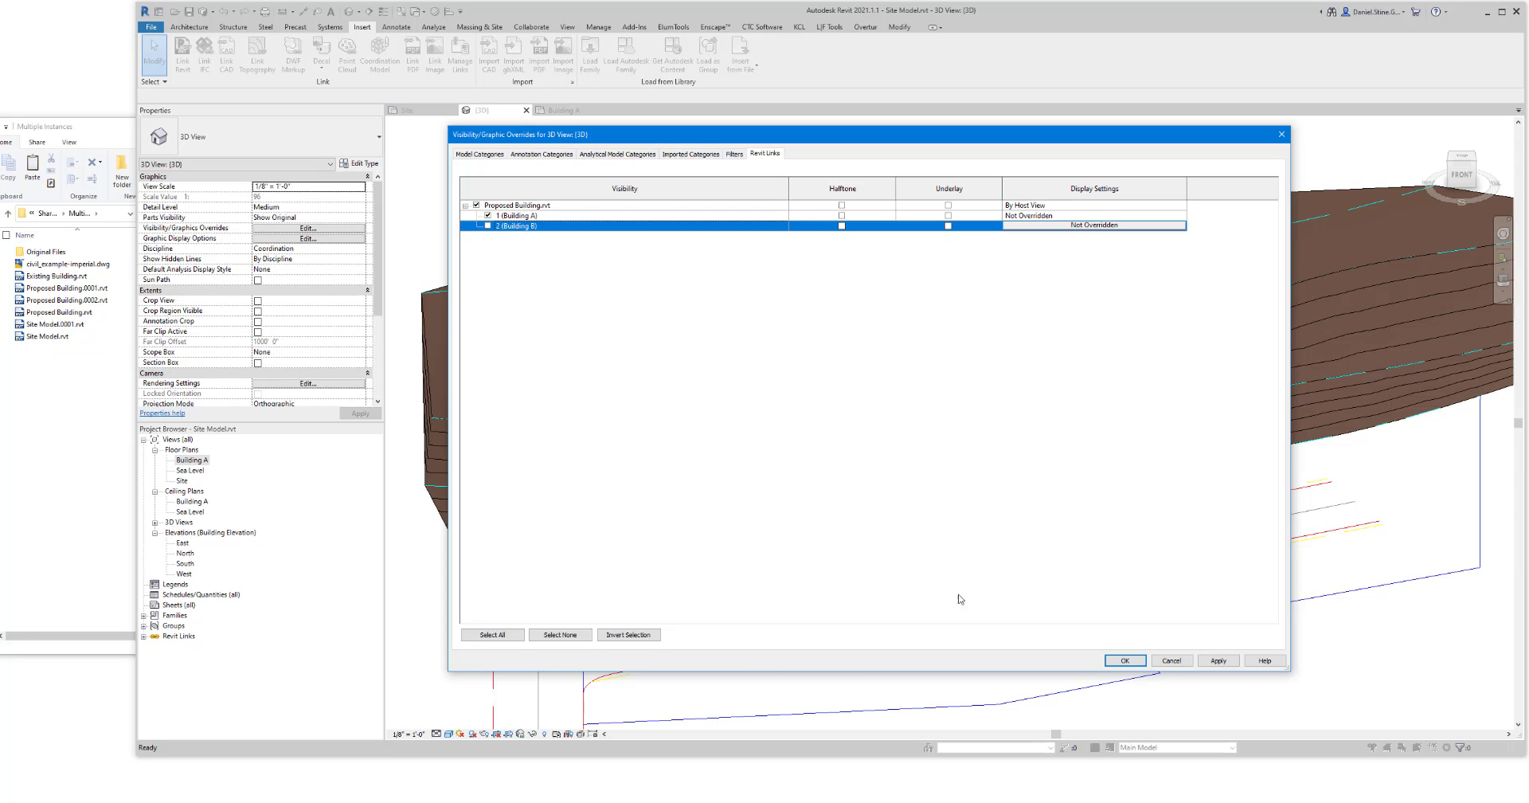
left_click(1125, 660)
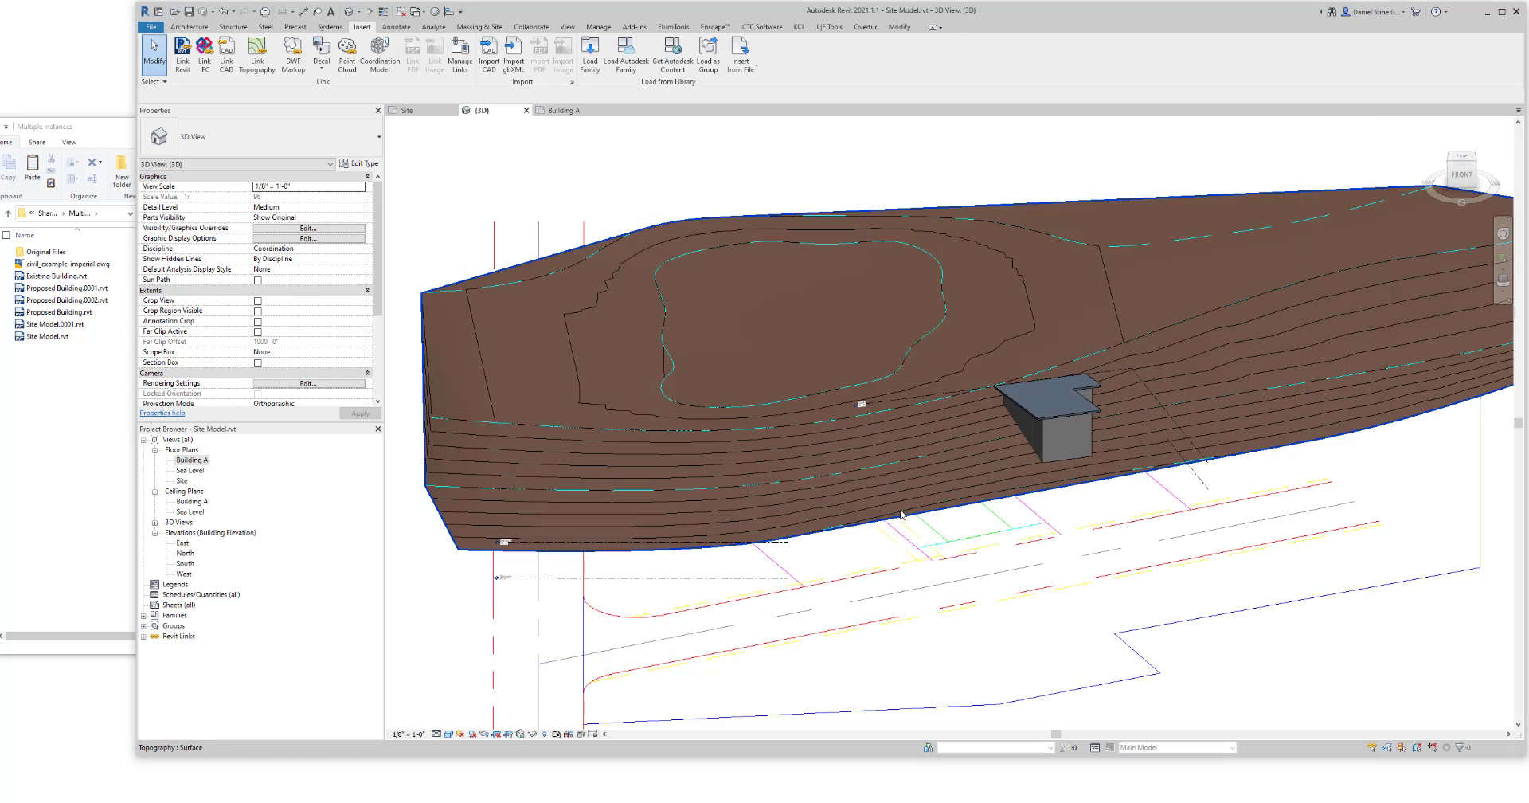
key("v")
key("v")
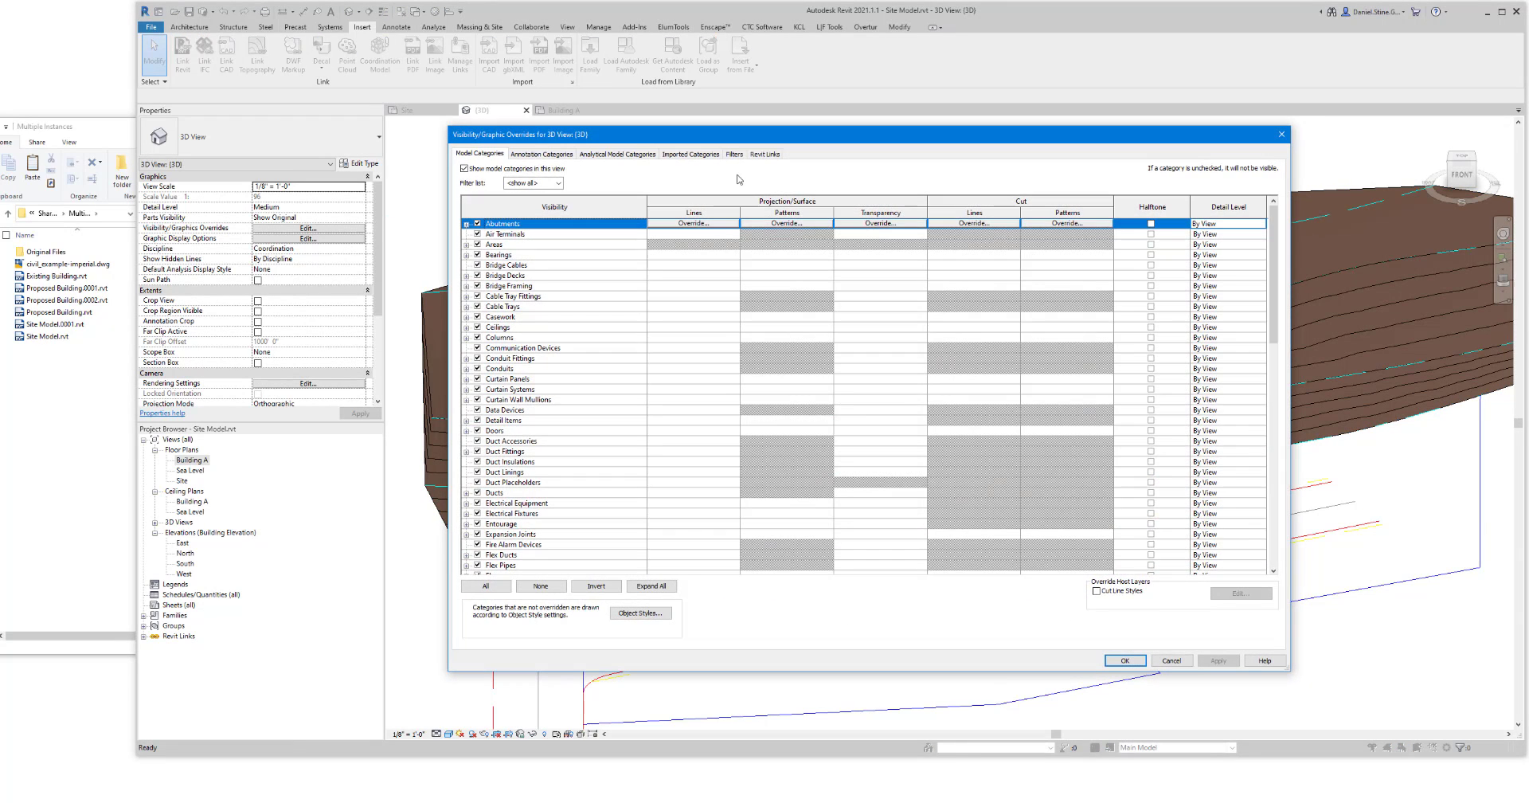
left_click(762, 155)
left_click(488, 225)
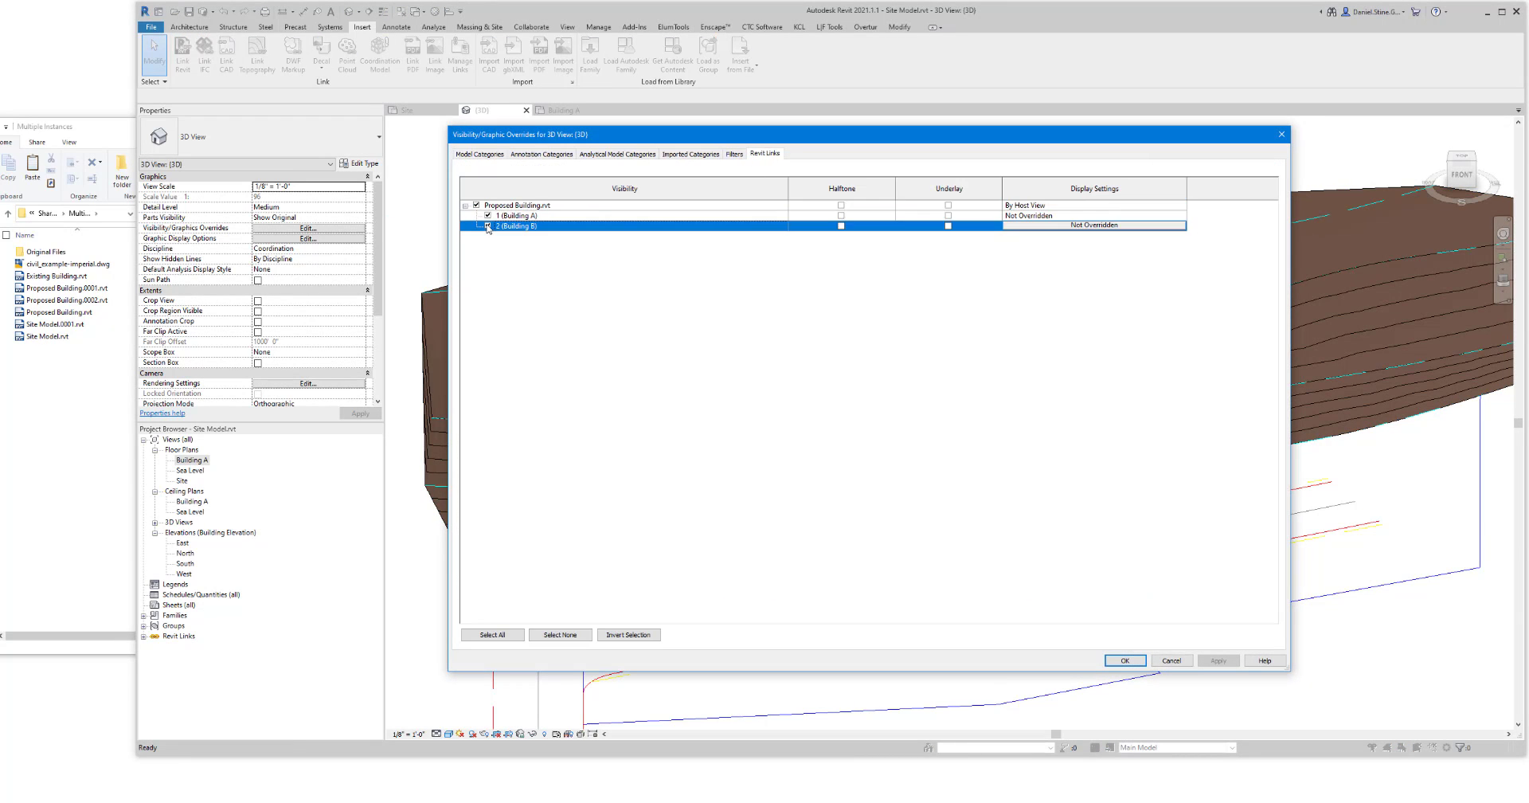
left_click(1123, 660)
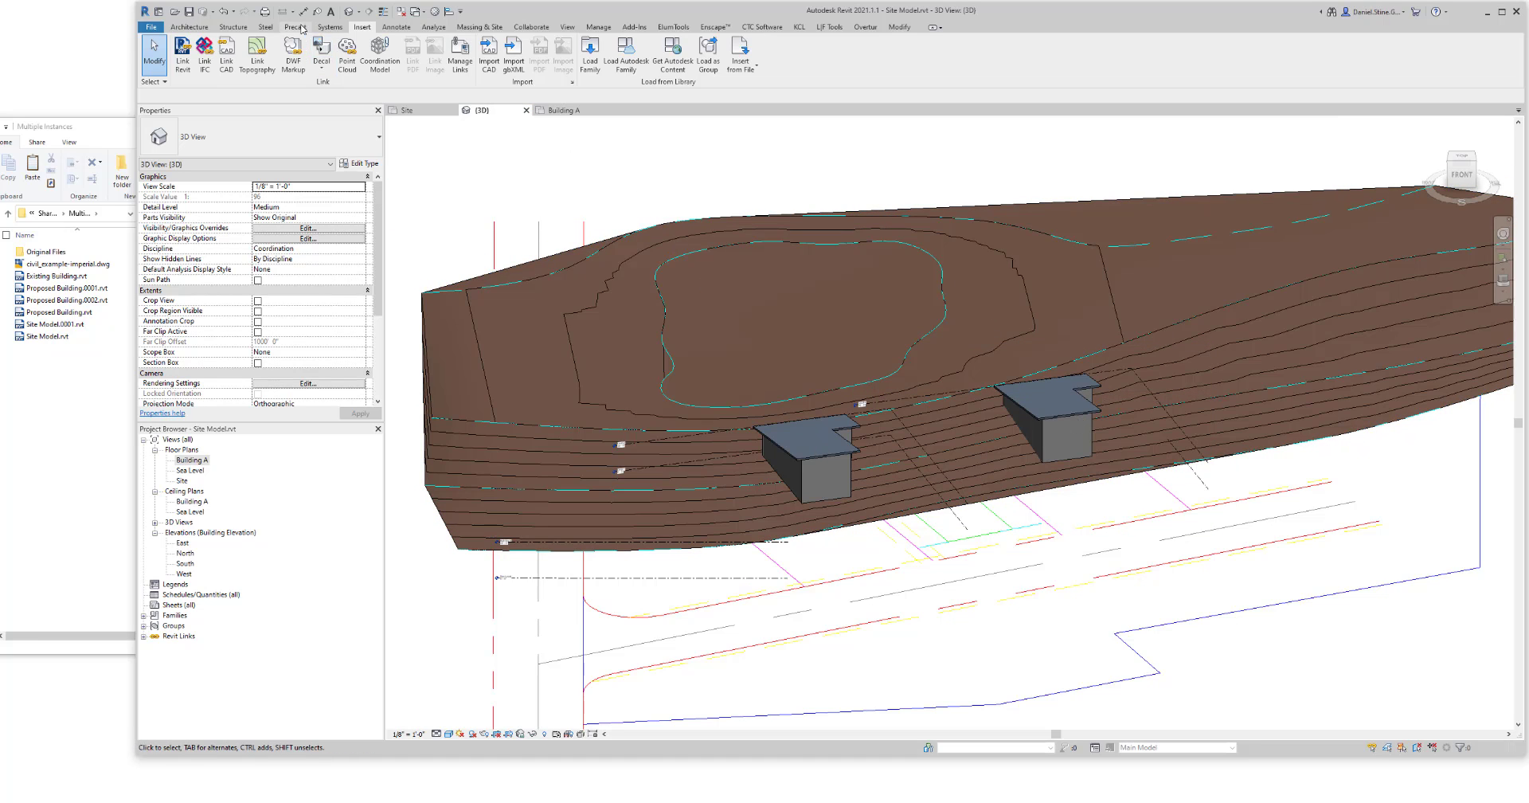
Step: Save Site Model, close its Building A, 3D and Site views, and reopen Proposed Building
left_click(189, 11)
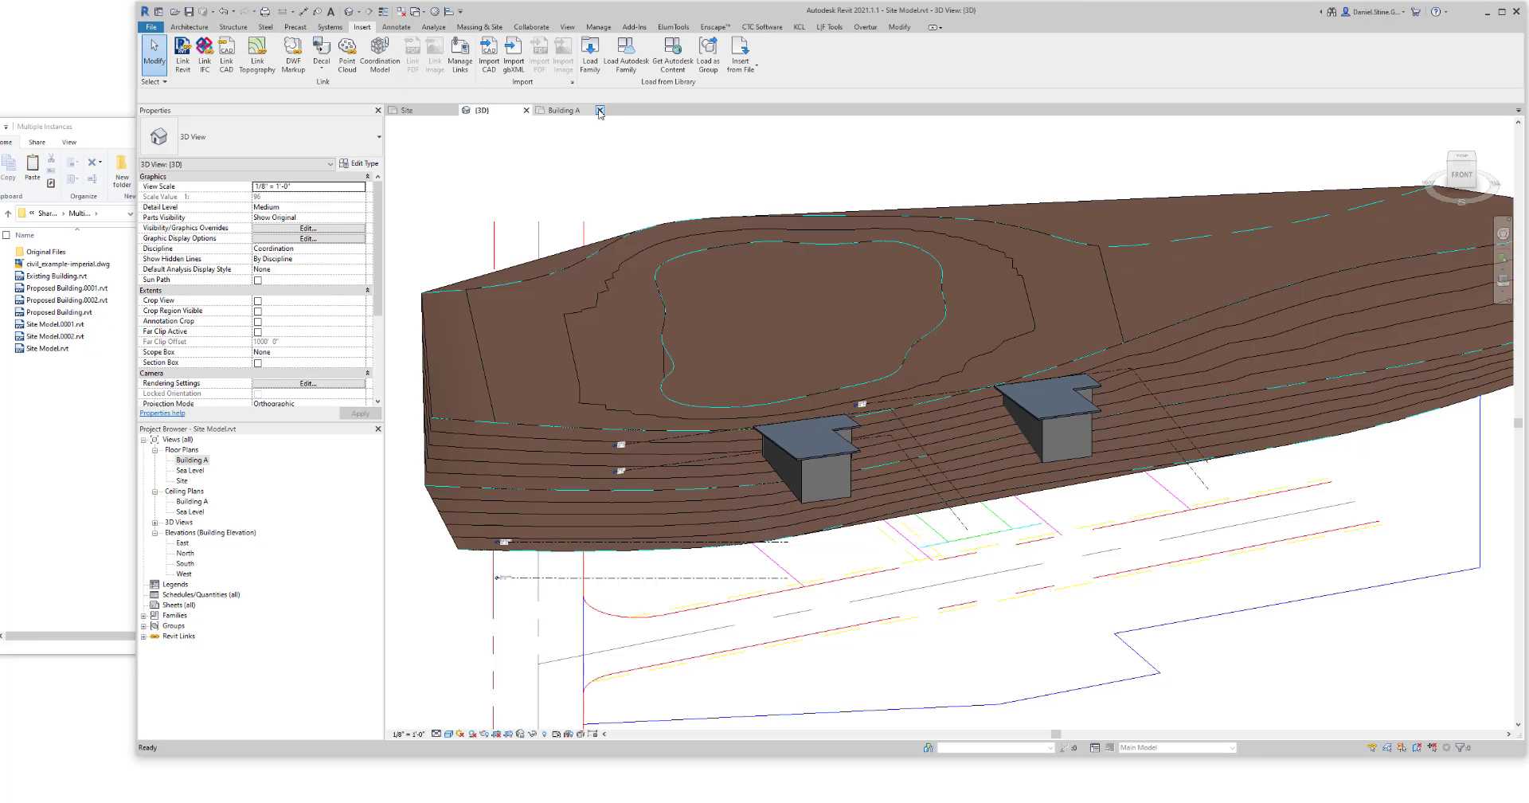
left_click(600, 109)
left_click(527, 109)
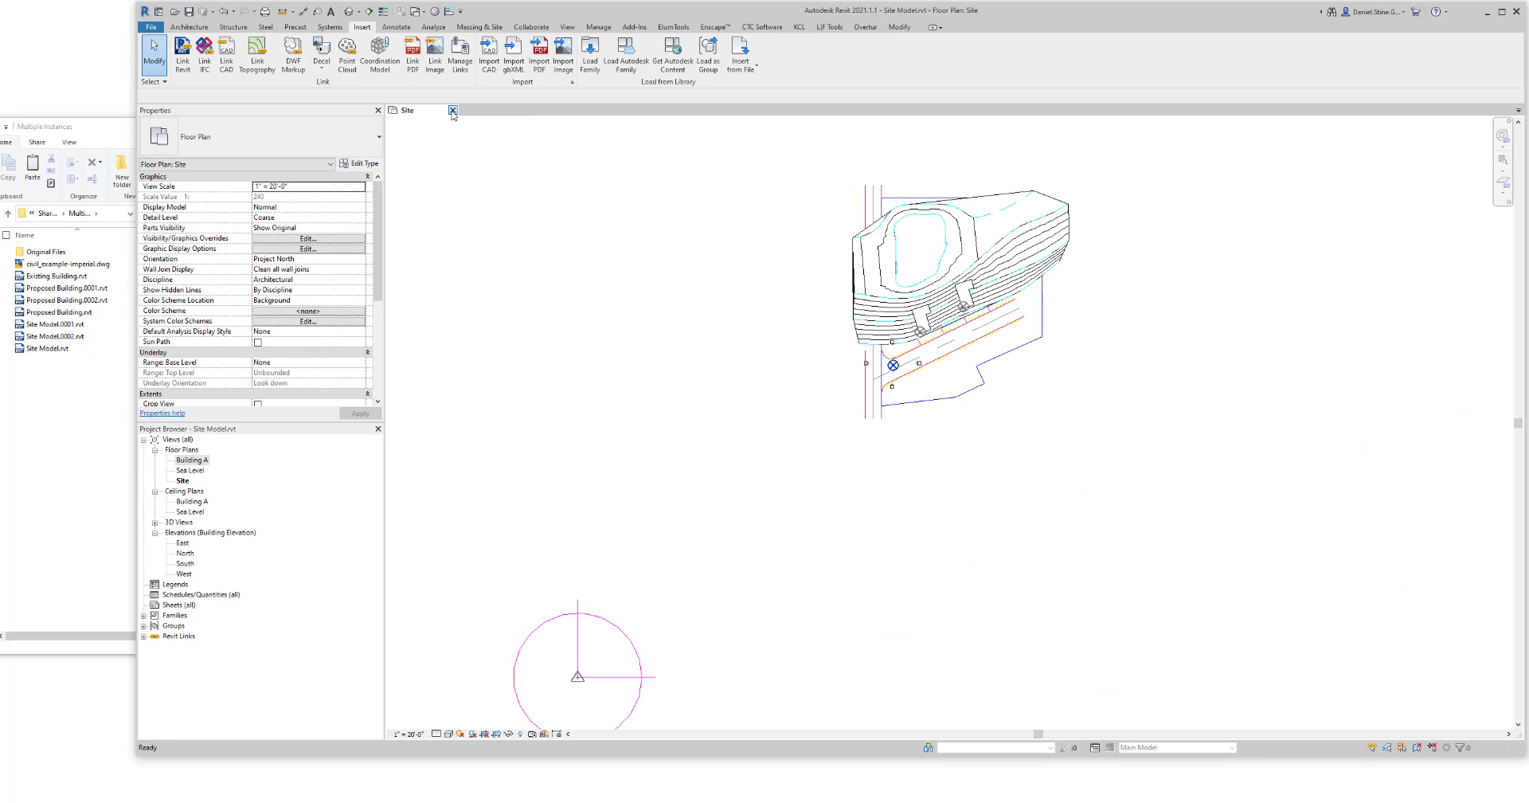
left_click(452, 110)
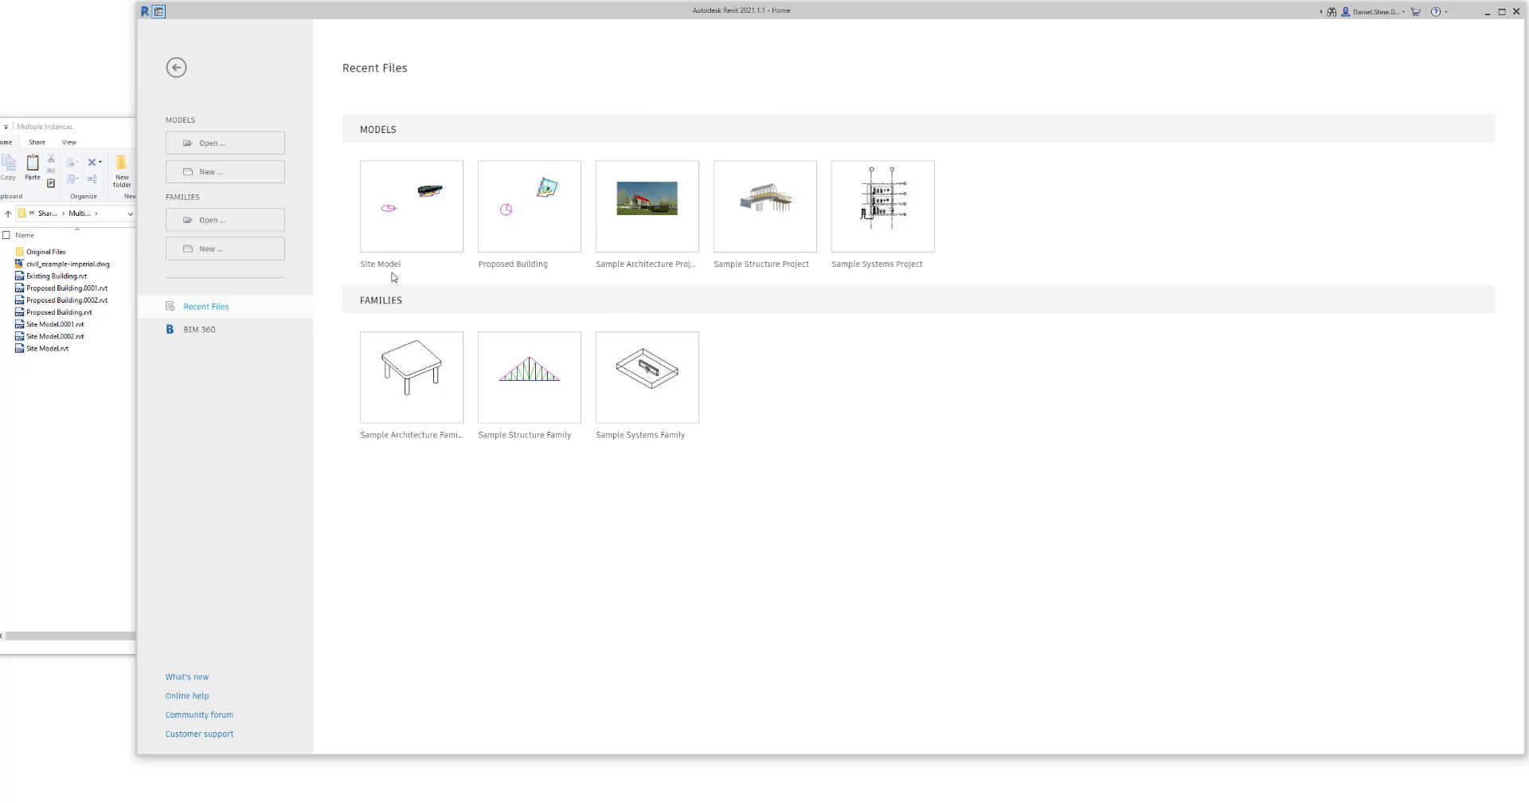
left_click(526, 265)
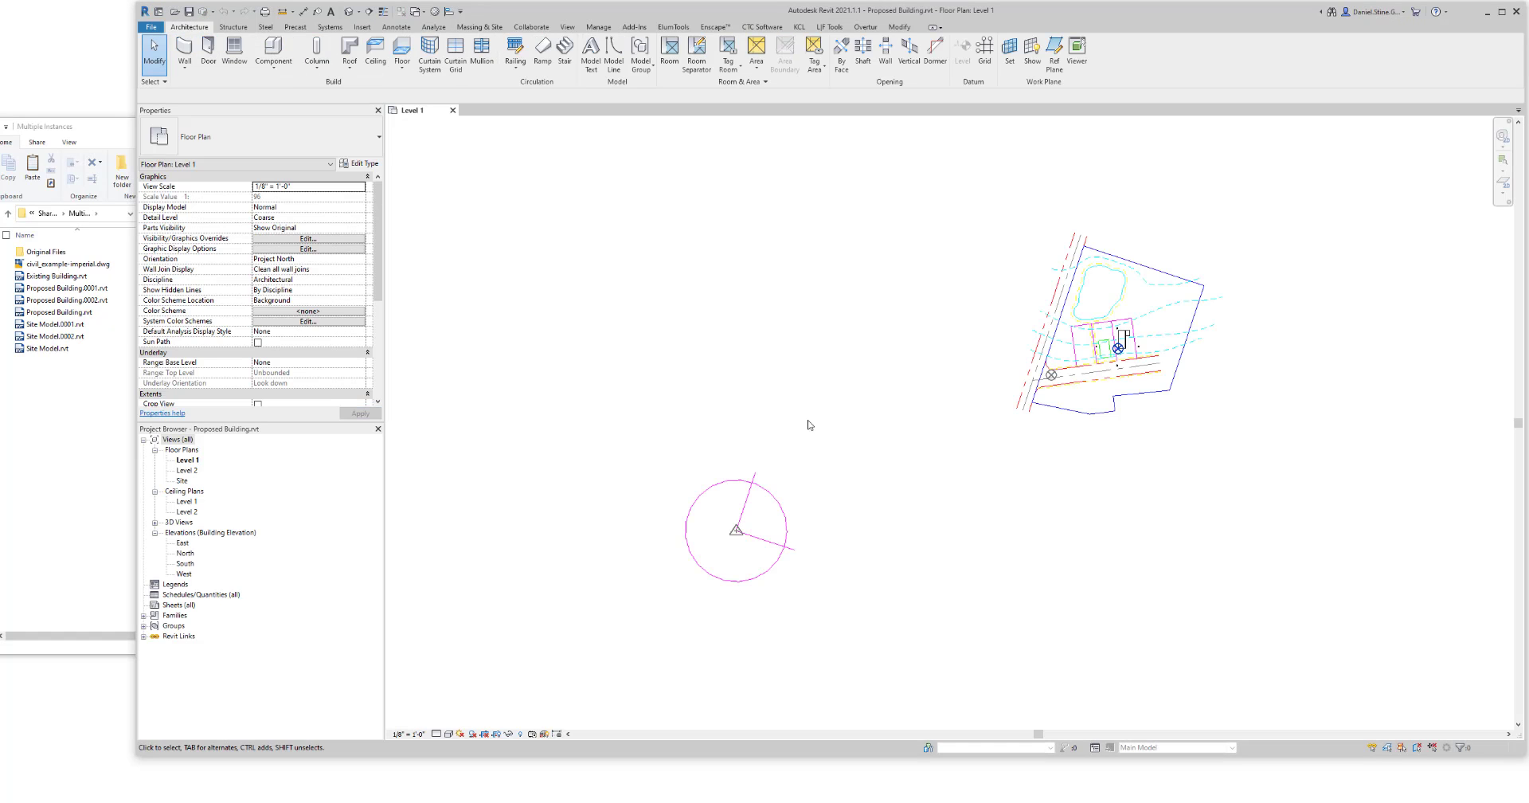
scroll(1132, 341, "up", 6)
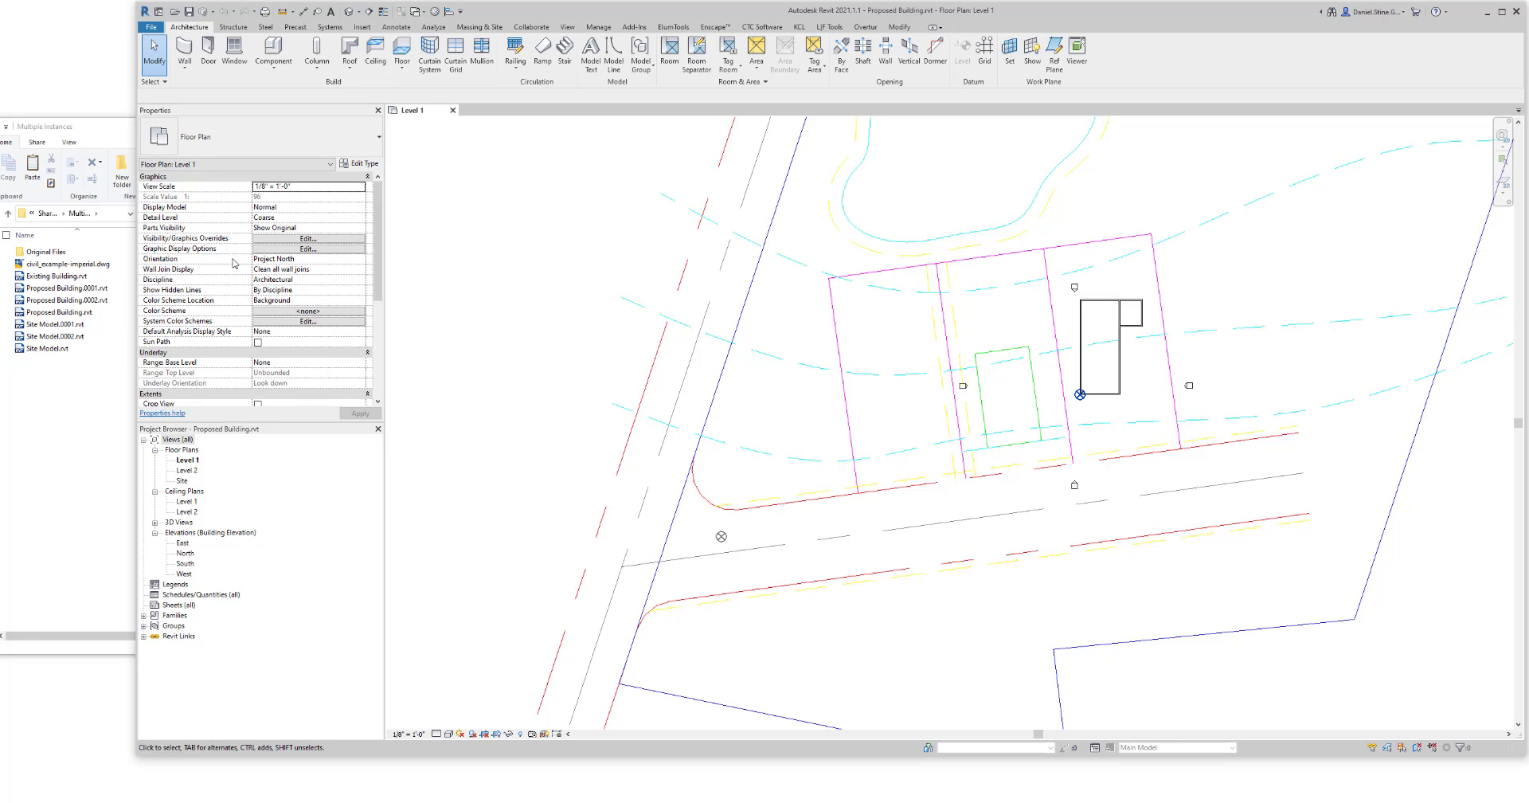
Step: Change the Level 1 plan's Orientation from Project North to True North
left_click(269, 259)
left_click(359, 263)
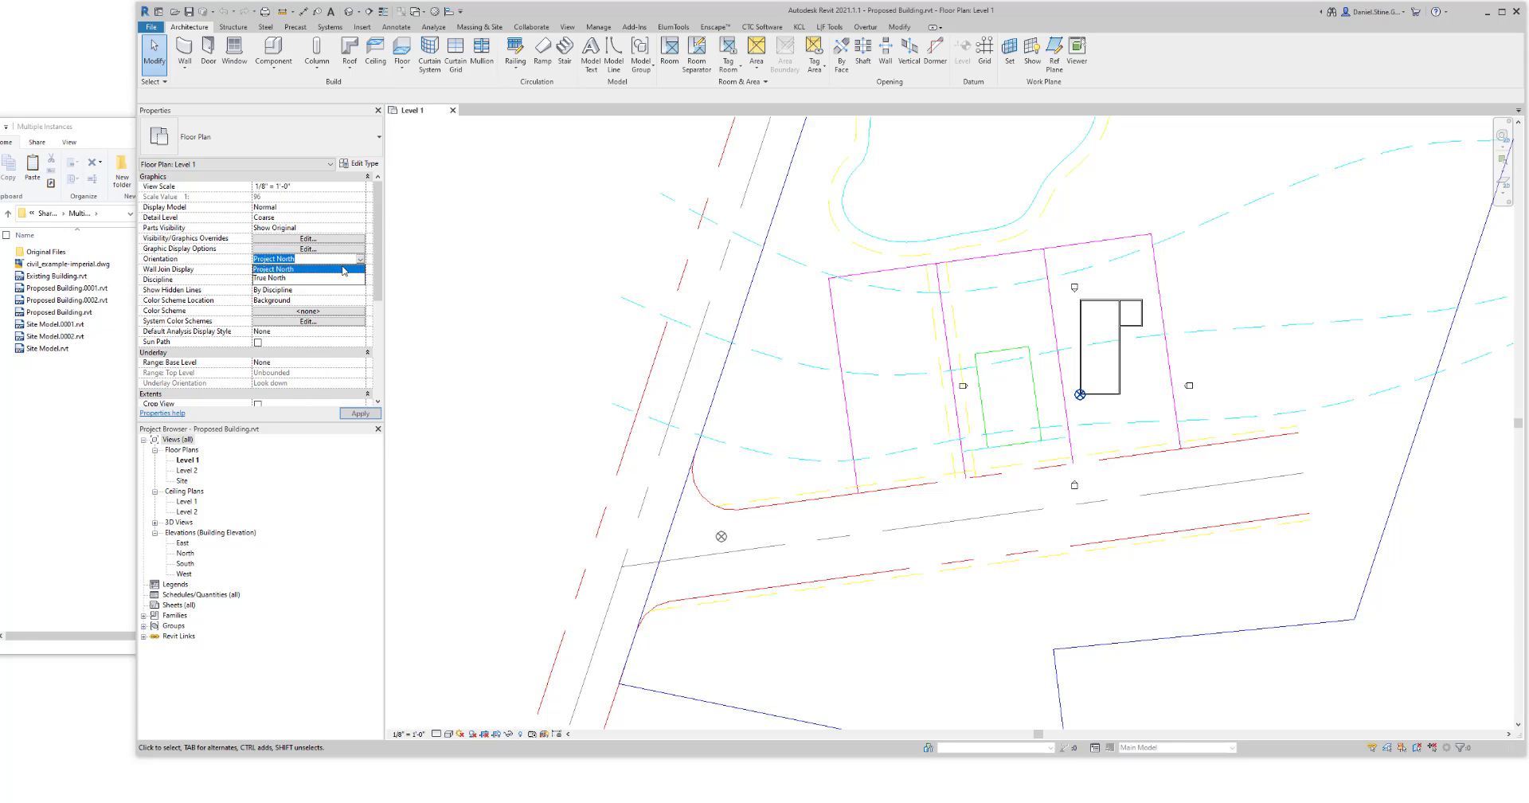
left_click(309, 279)
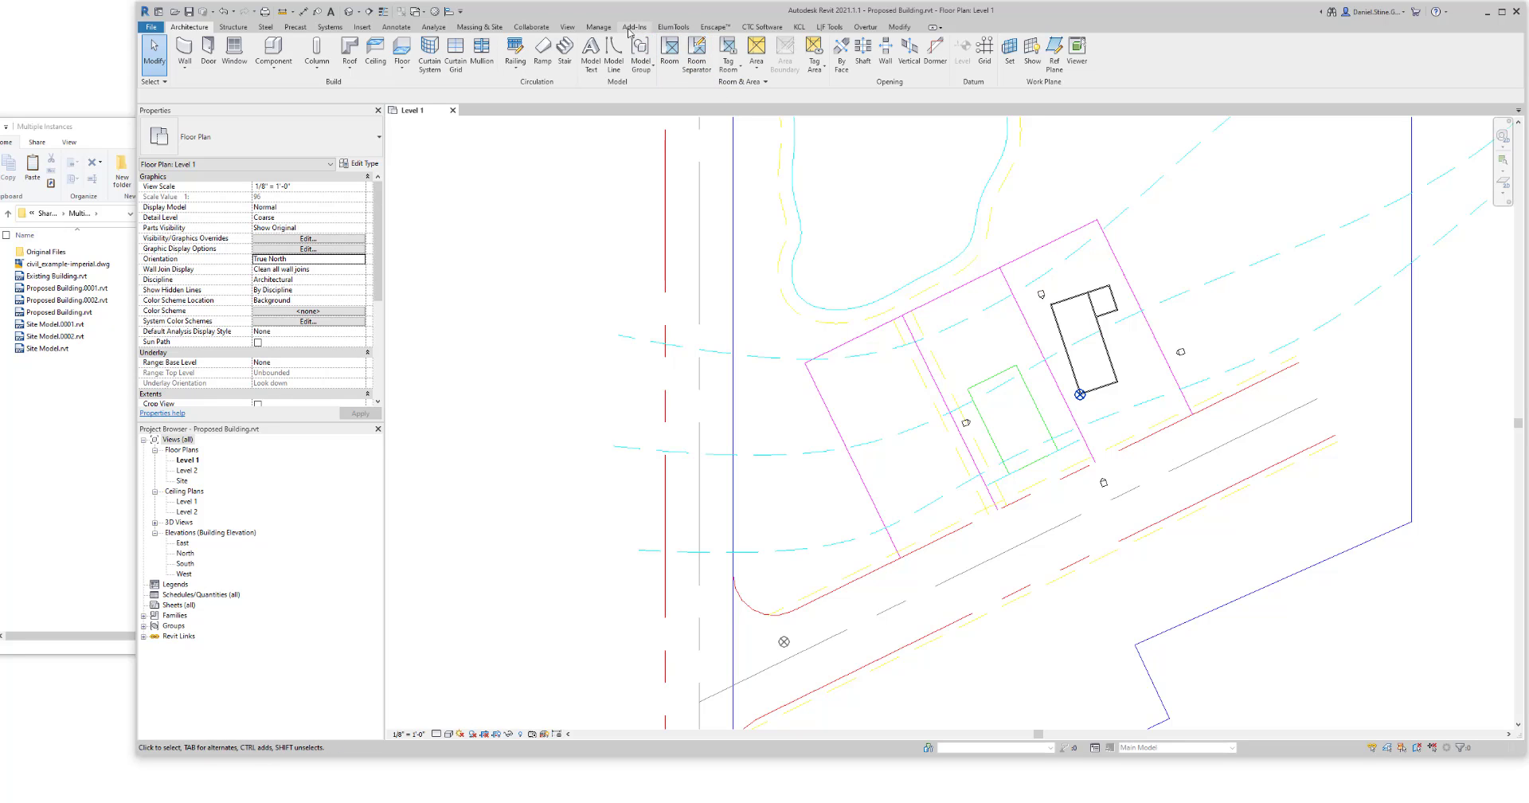
Step: Rotate the project's true north to align with the building using start and end rays
left_click(598, 26)
left_click(785, 56)
left_click(766, 112)
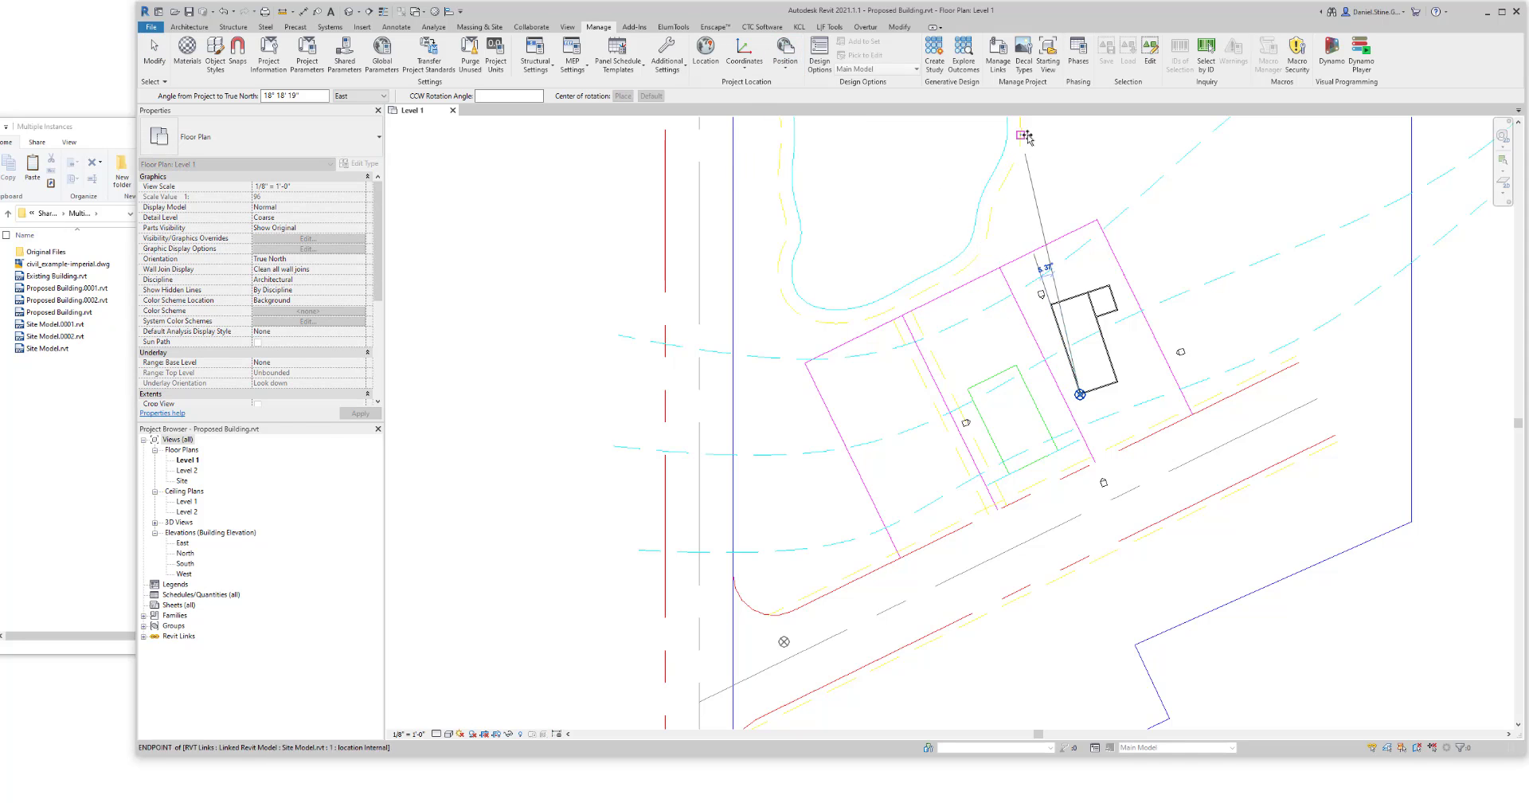
left_click(1026, 135)
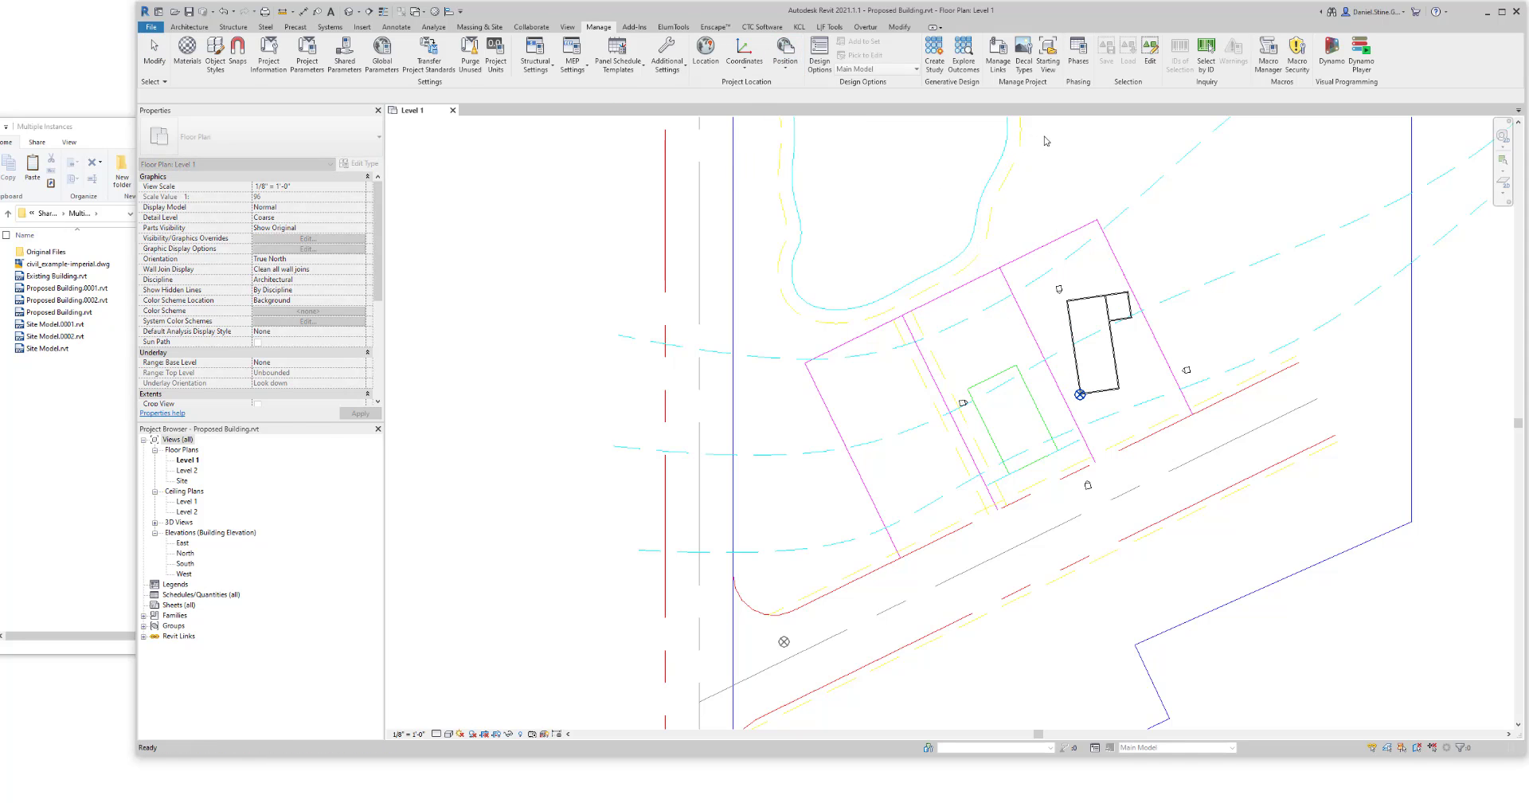
left_click(786, 67)
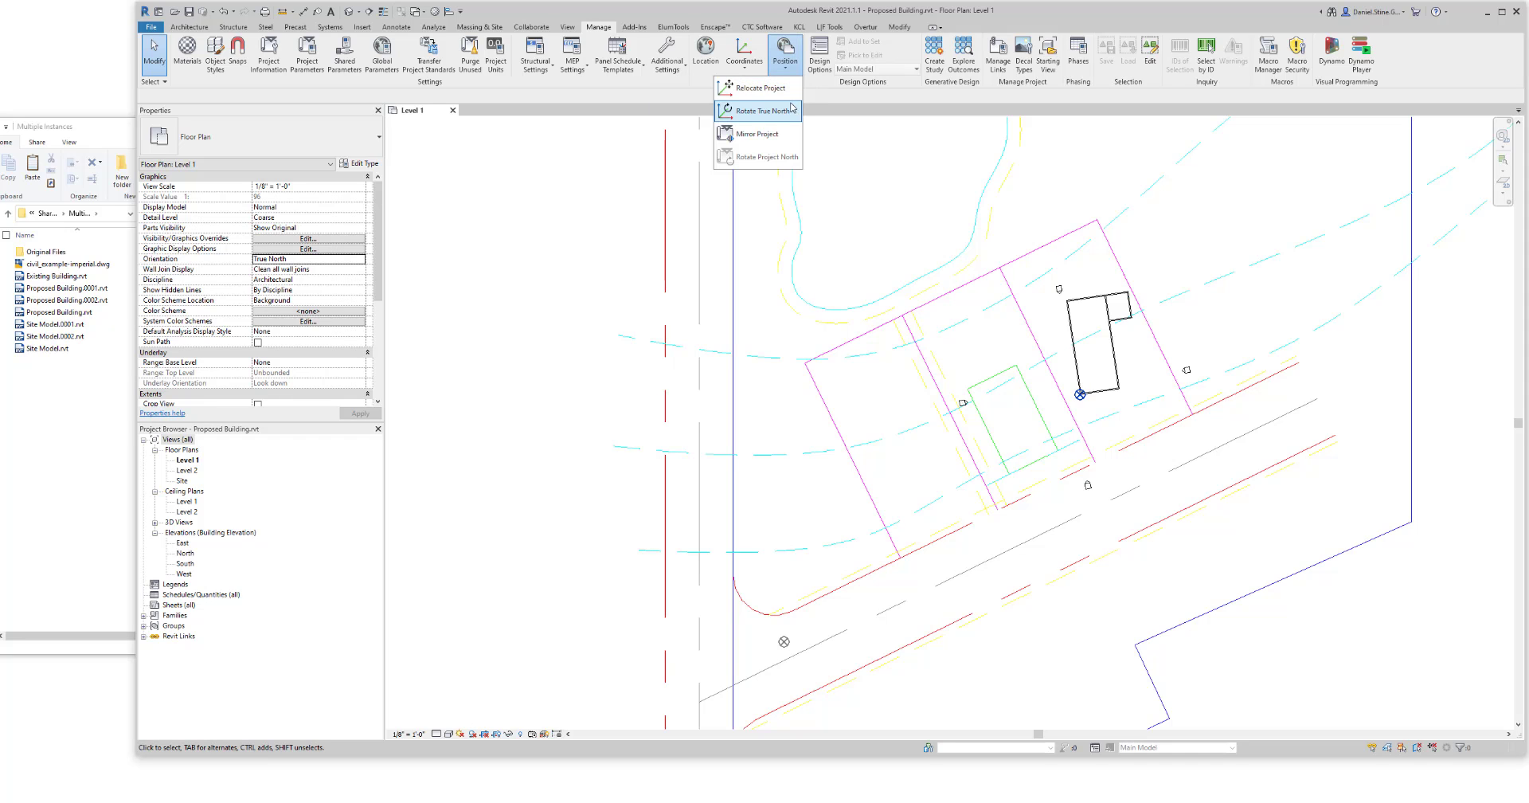
left_click(785, 111)
left_click(1040, 153)
left_click(853, 179)
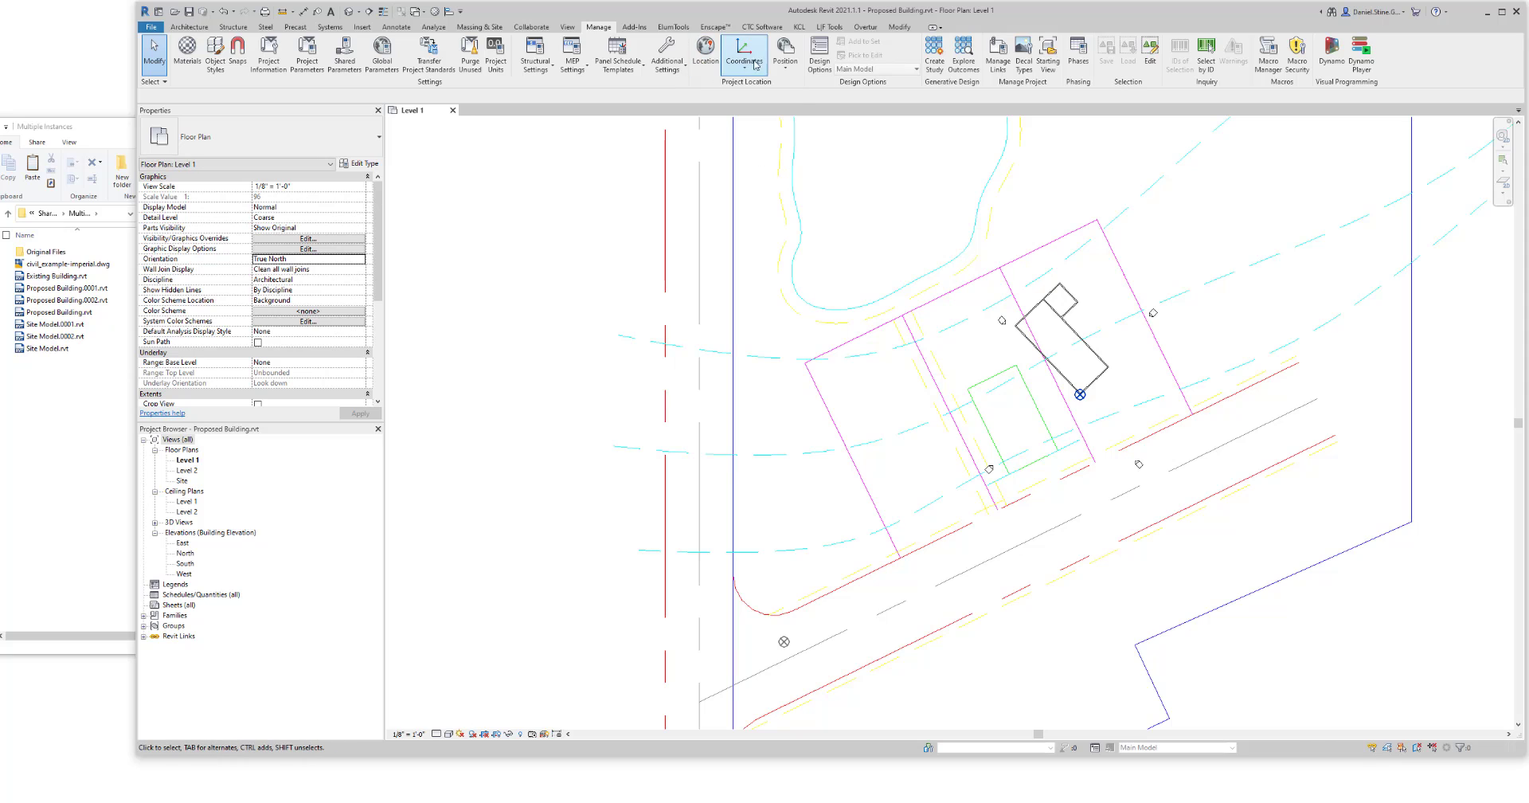
left_click(776, 67)
left_click(777, 117)
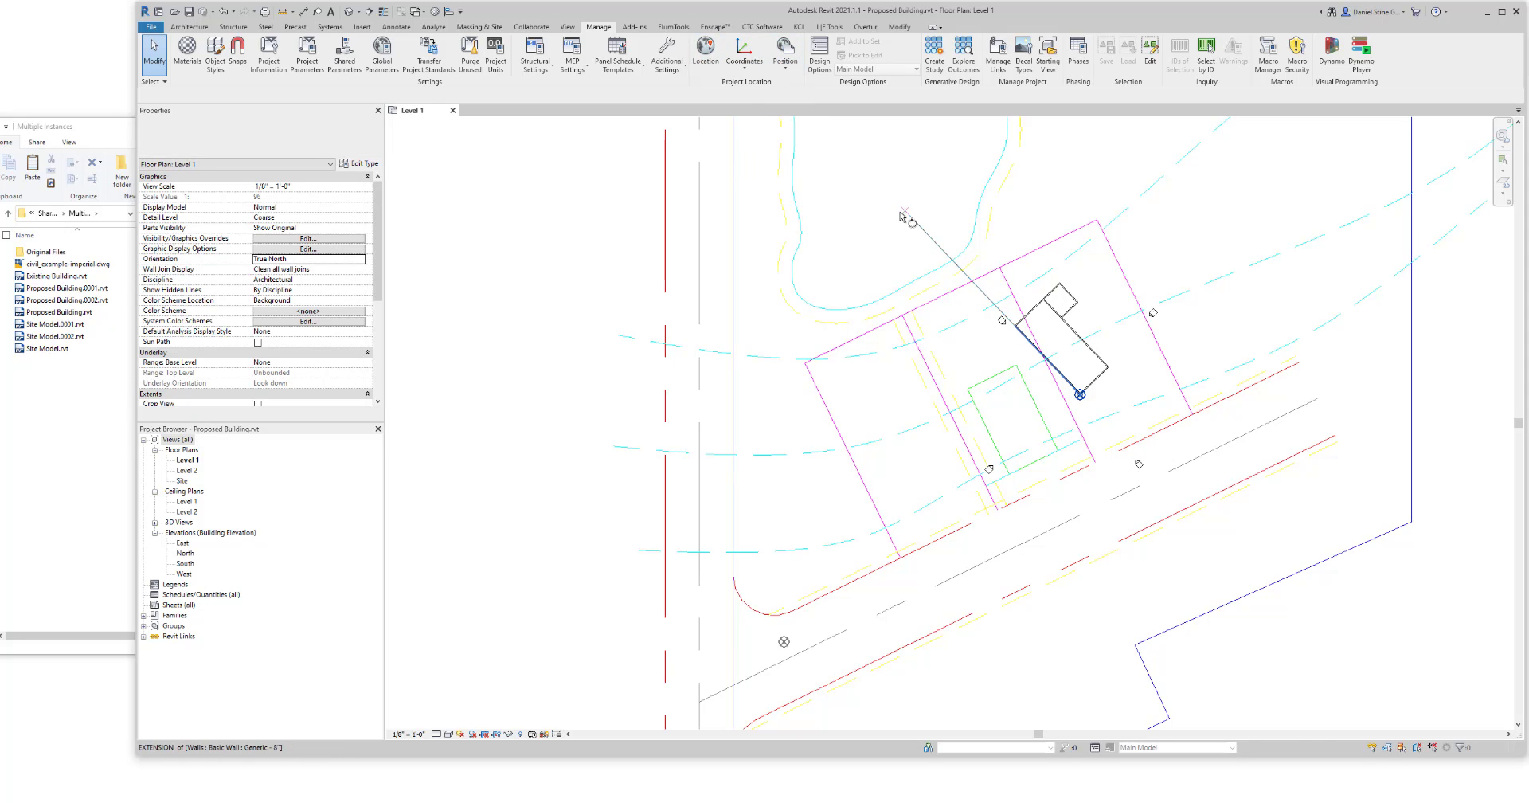
left_click(903, 205)
left_click(970, 162)
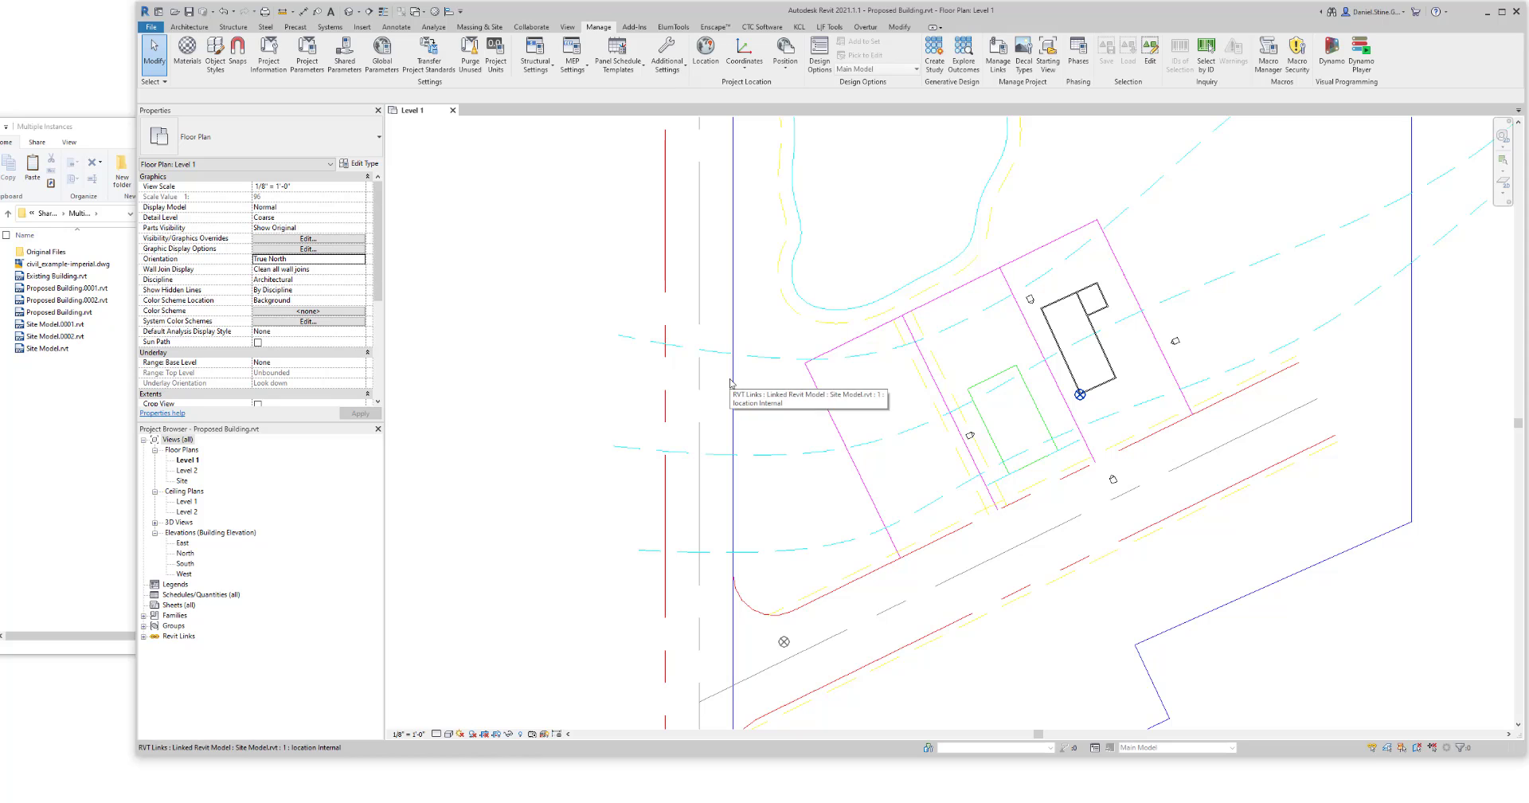
Step: Make Building B the current shared site in the Location settings
left_click(706, 52)
left_click(399, 181)
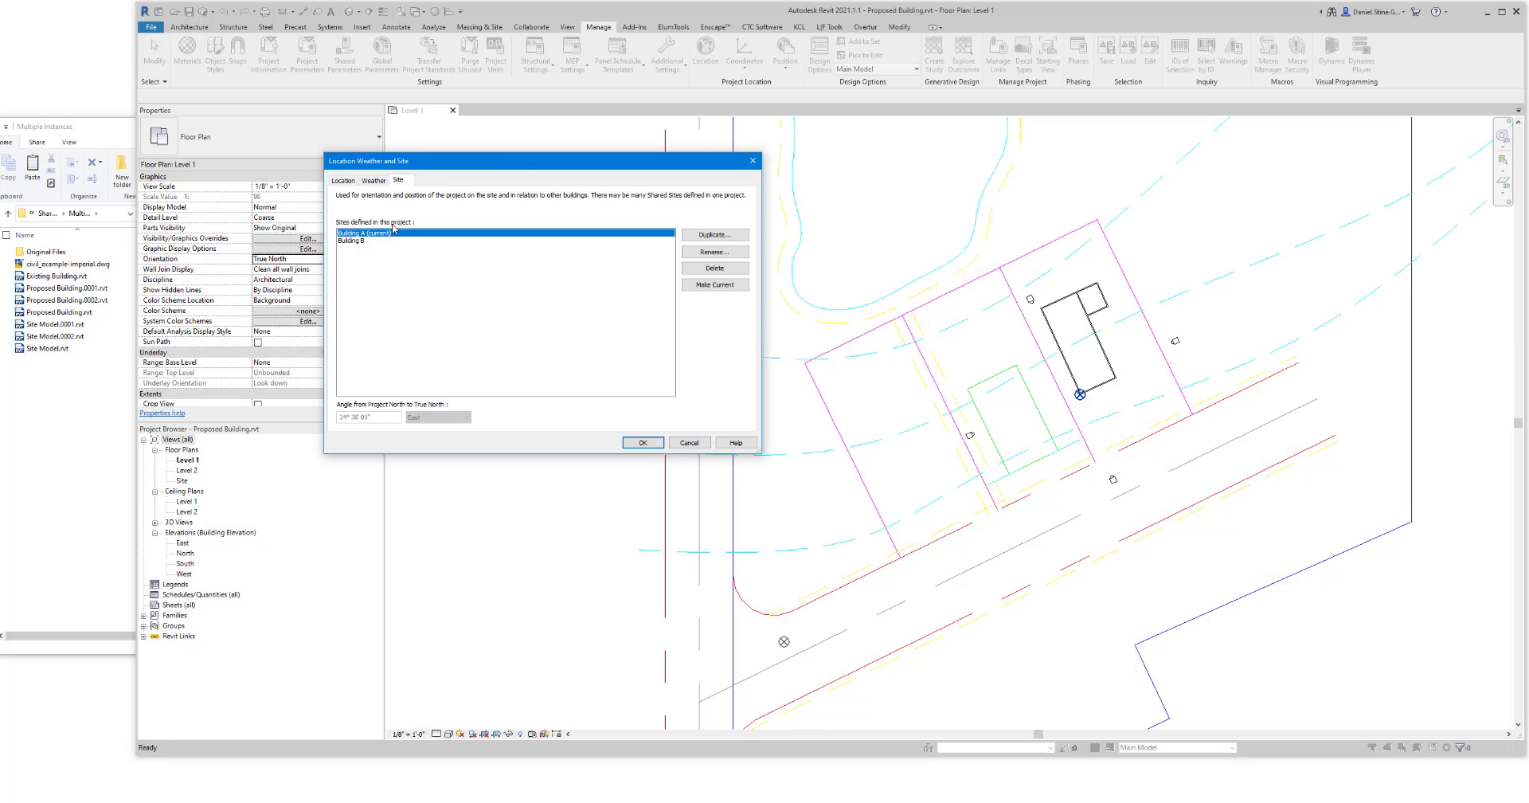
left_click(377, 242)
left_click(714, 284)
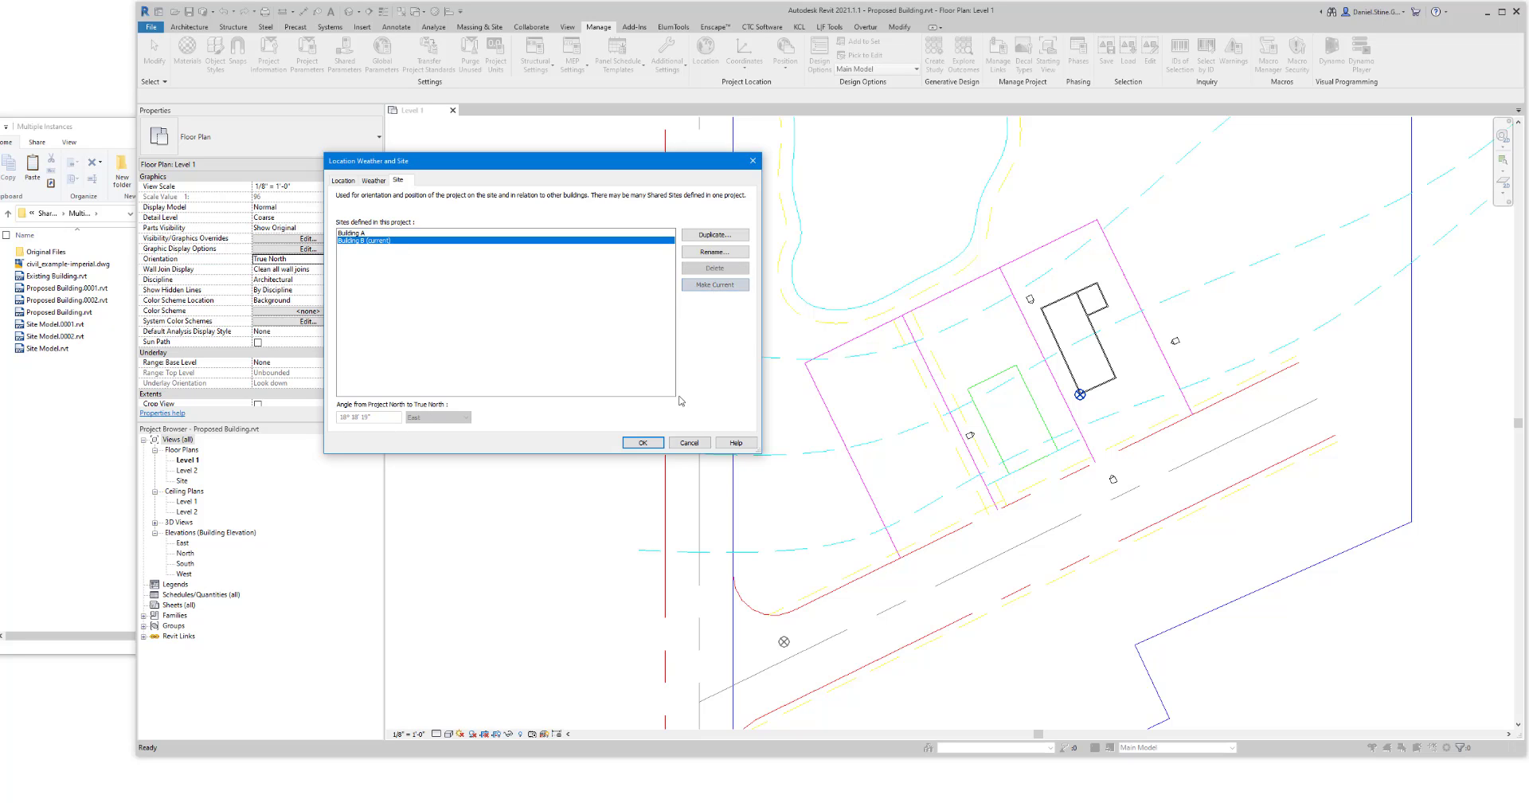
left_click(642, 443)
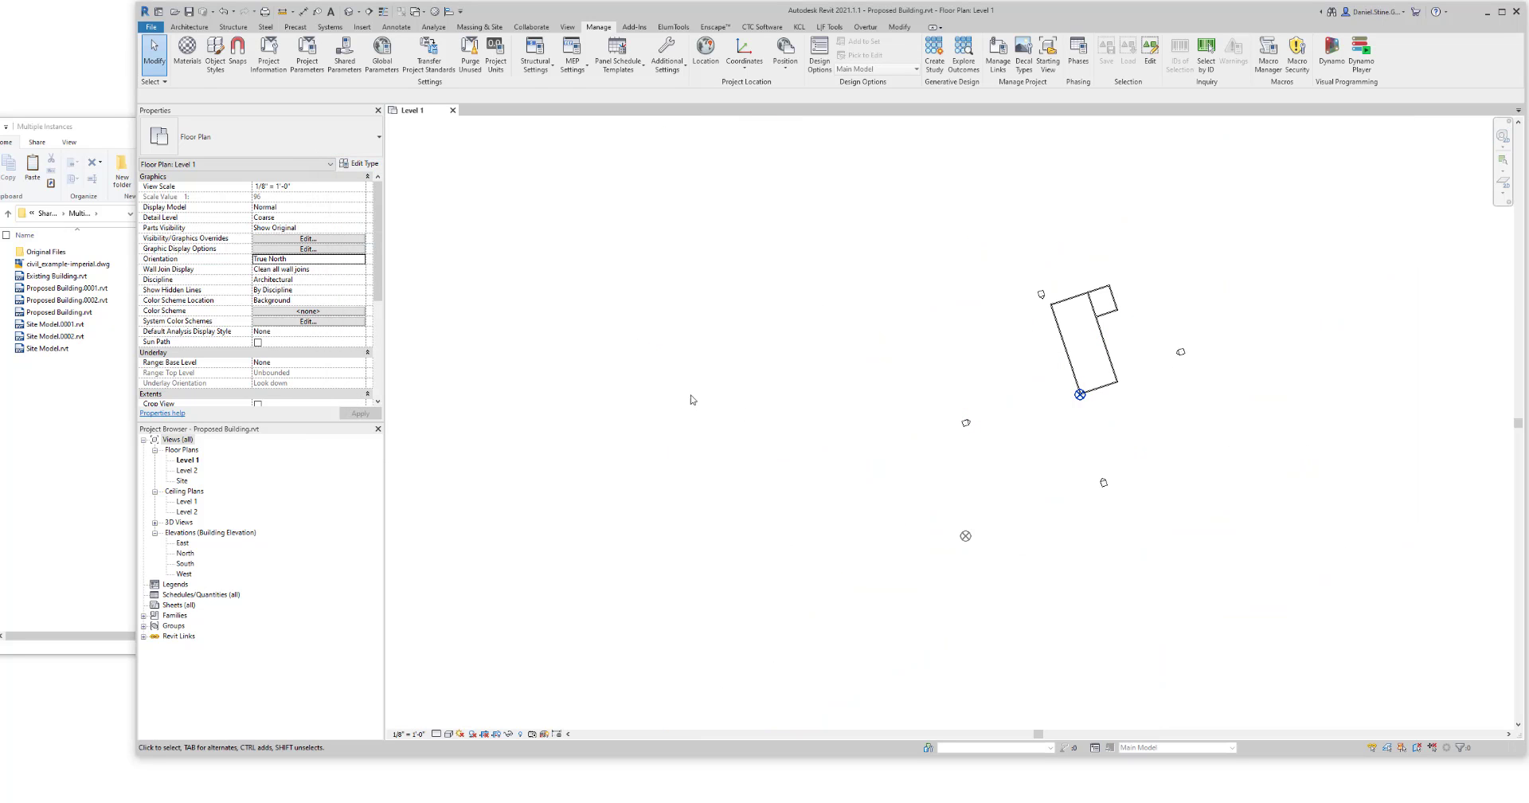
Step: Move the survey point up 4' in the North elevation, then close that view
double_click(185, 552)
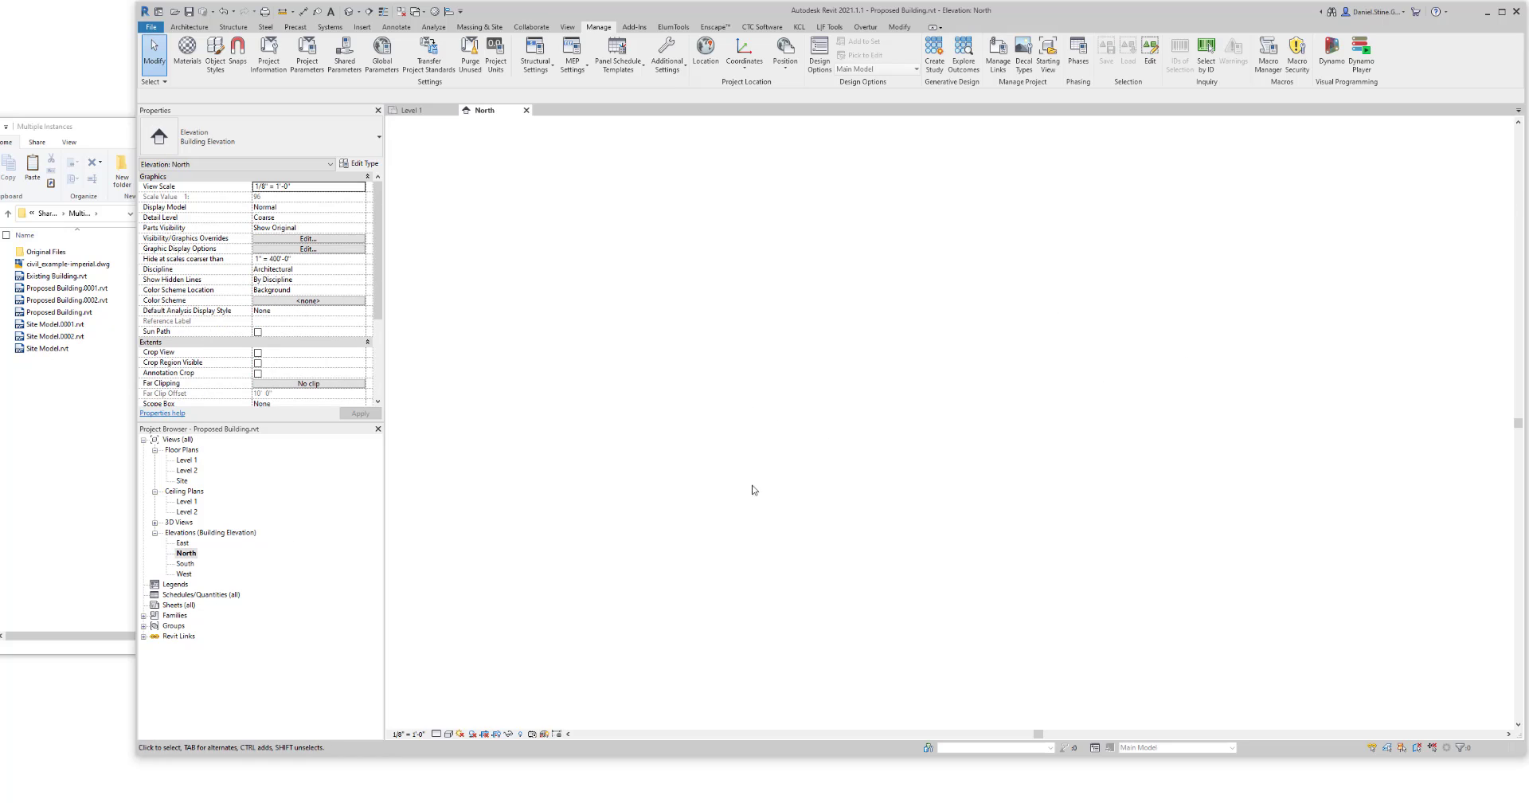
left_click(1461, 440)
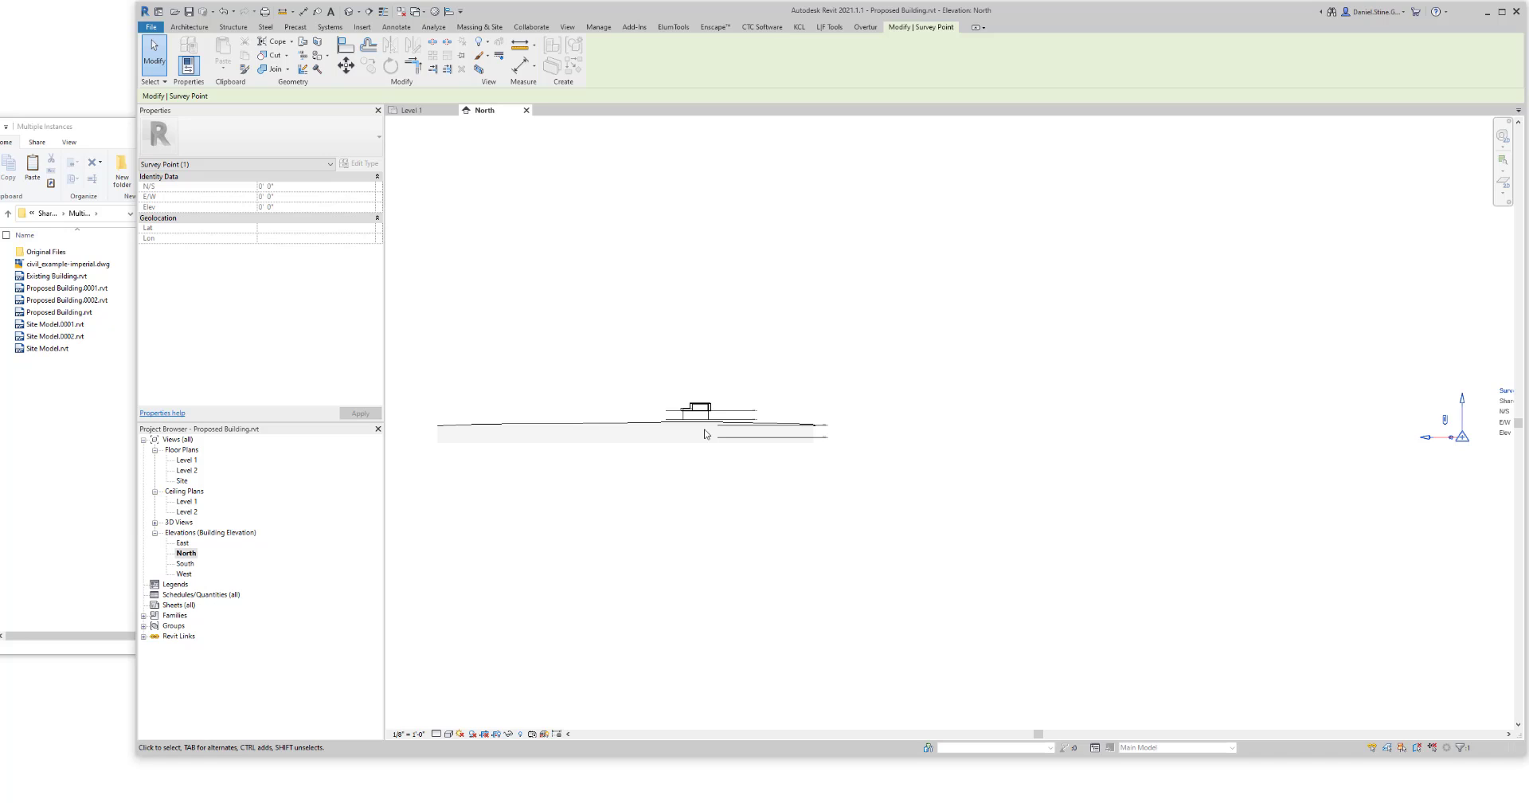
left_click(346, 66)
left_click(1260, 419)
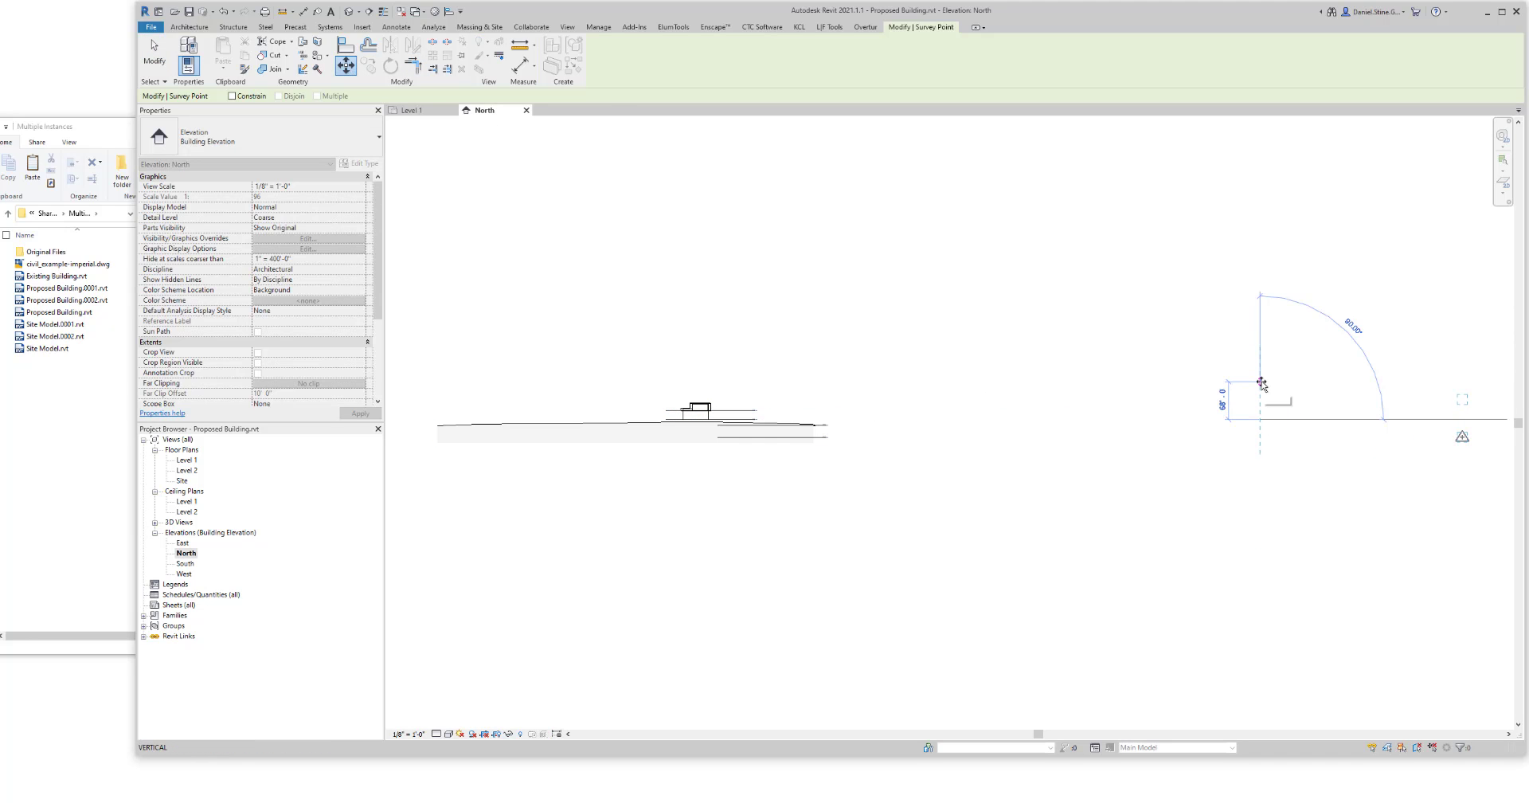
type("4")
key("Return")
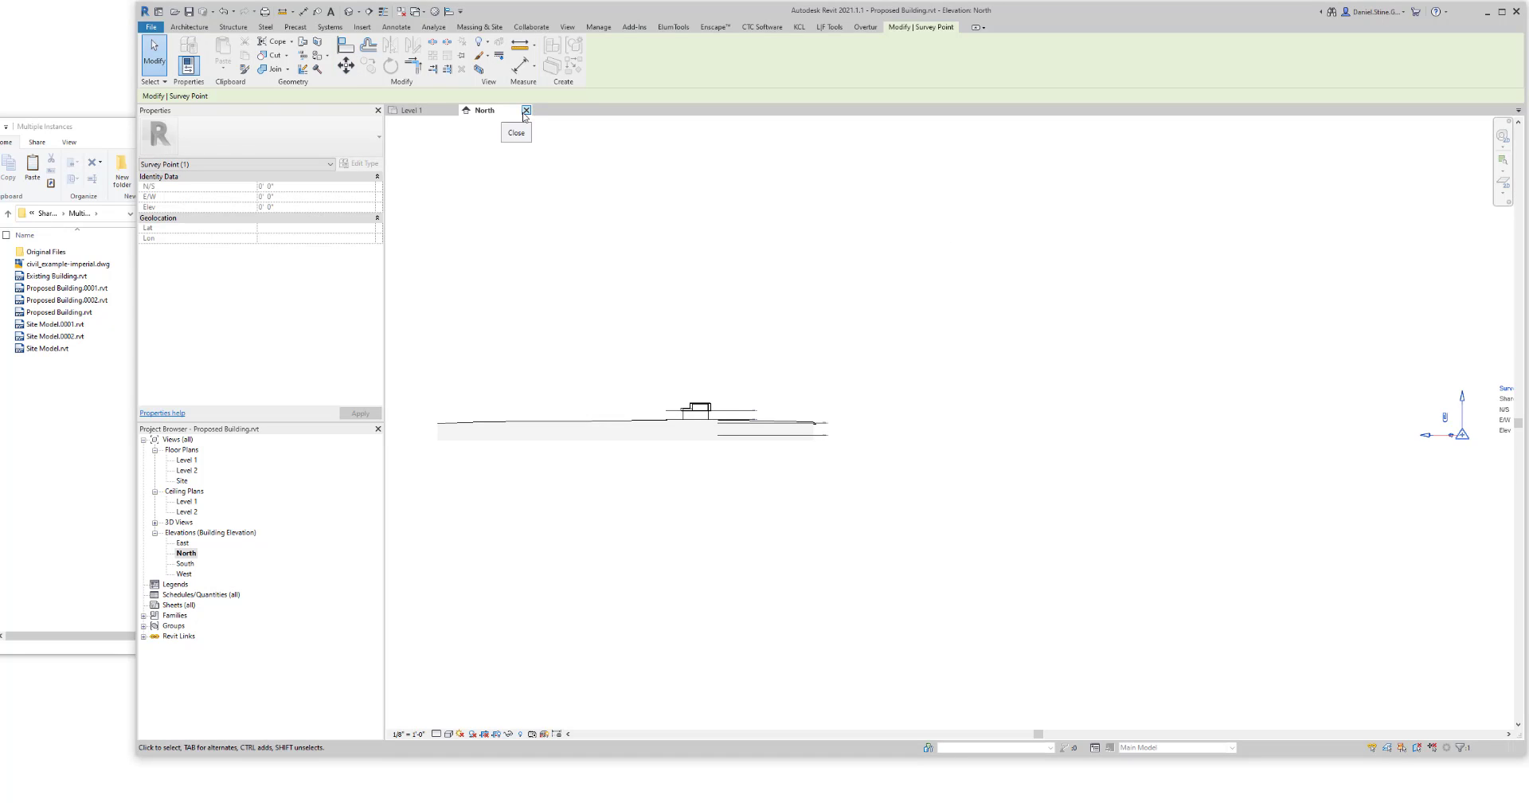
left_click(526, 110)
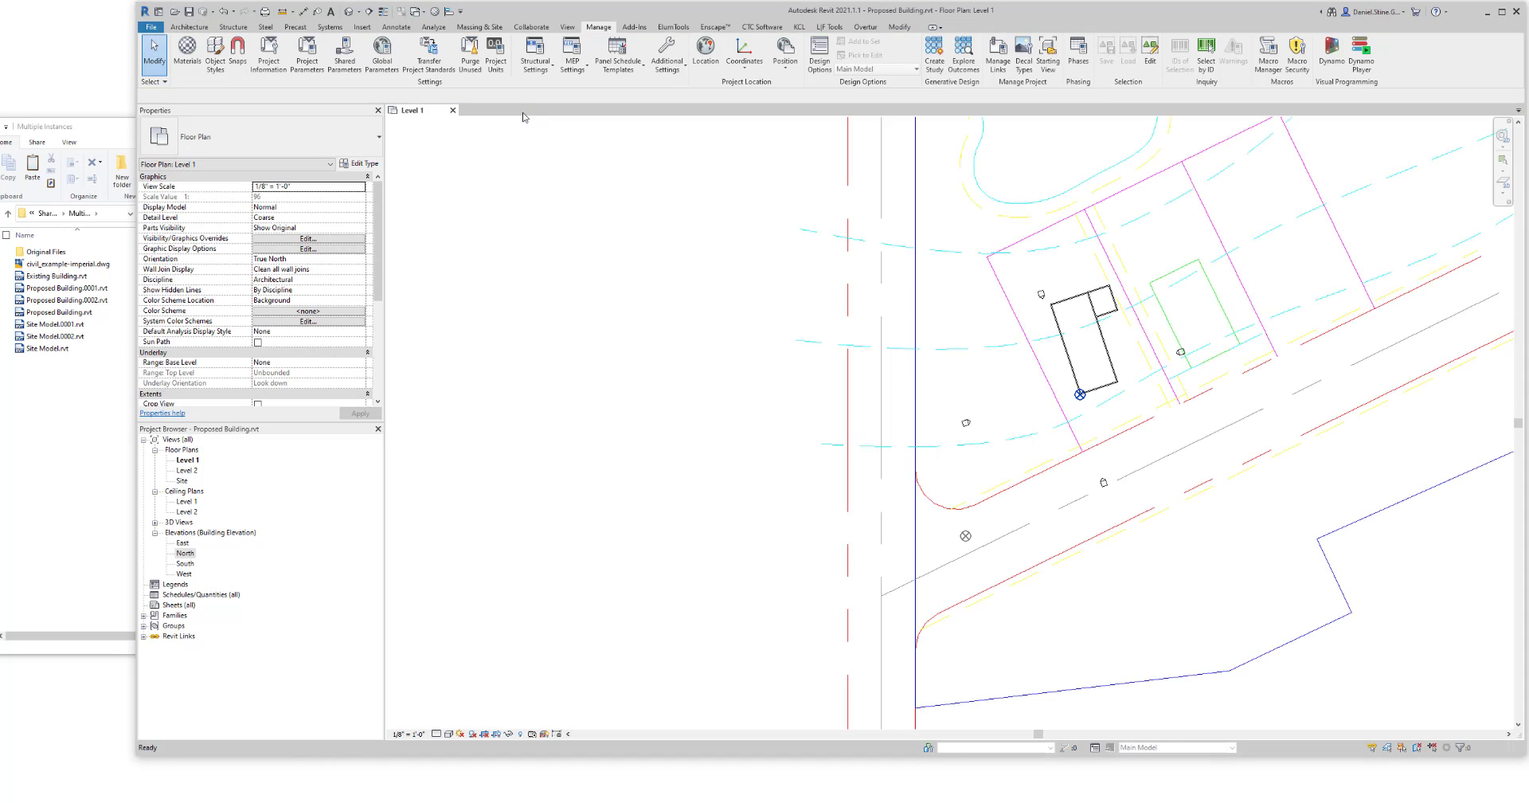
Step: Save Proposed Building and reopen Site Model from Recent Files
left_click(189, 11)
left_click(159, 11)
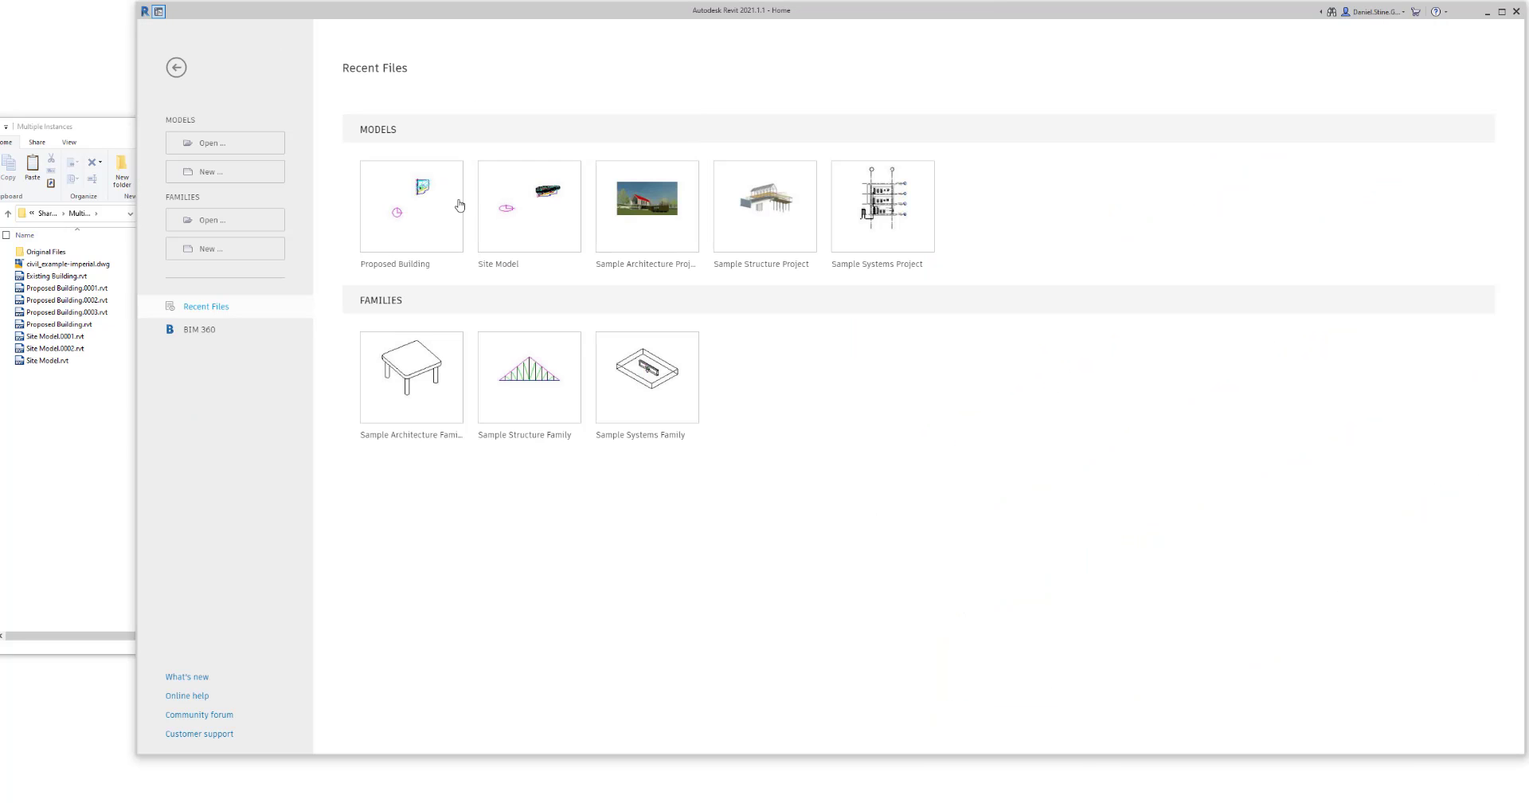
left_click(504, 262)
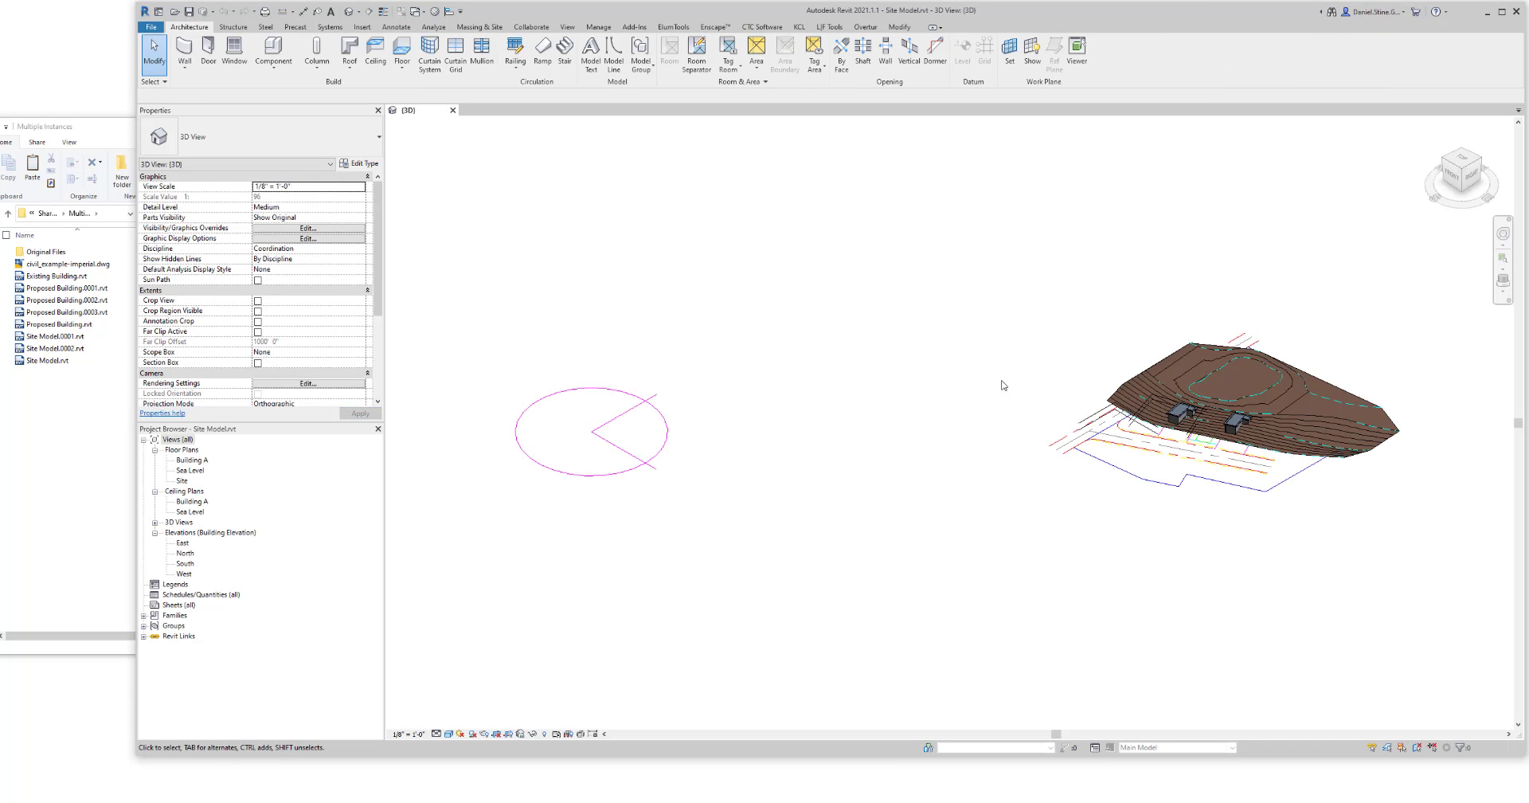
scroll(1081, 404, "up", 6)
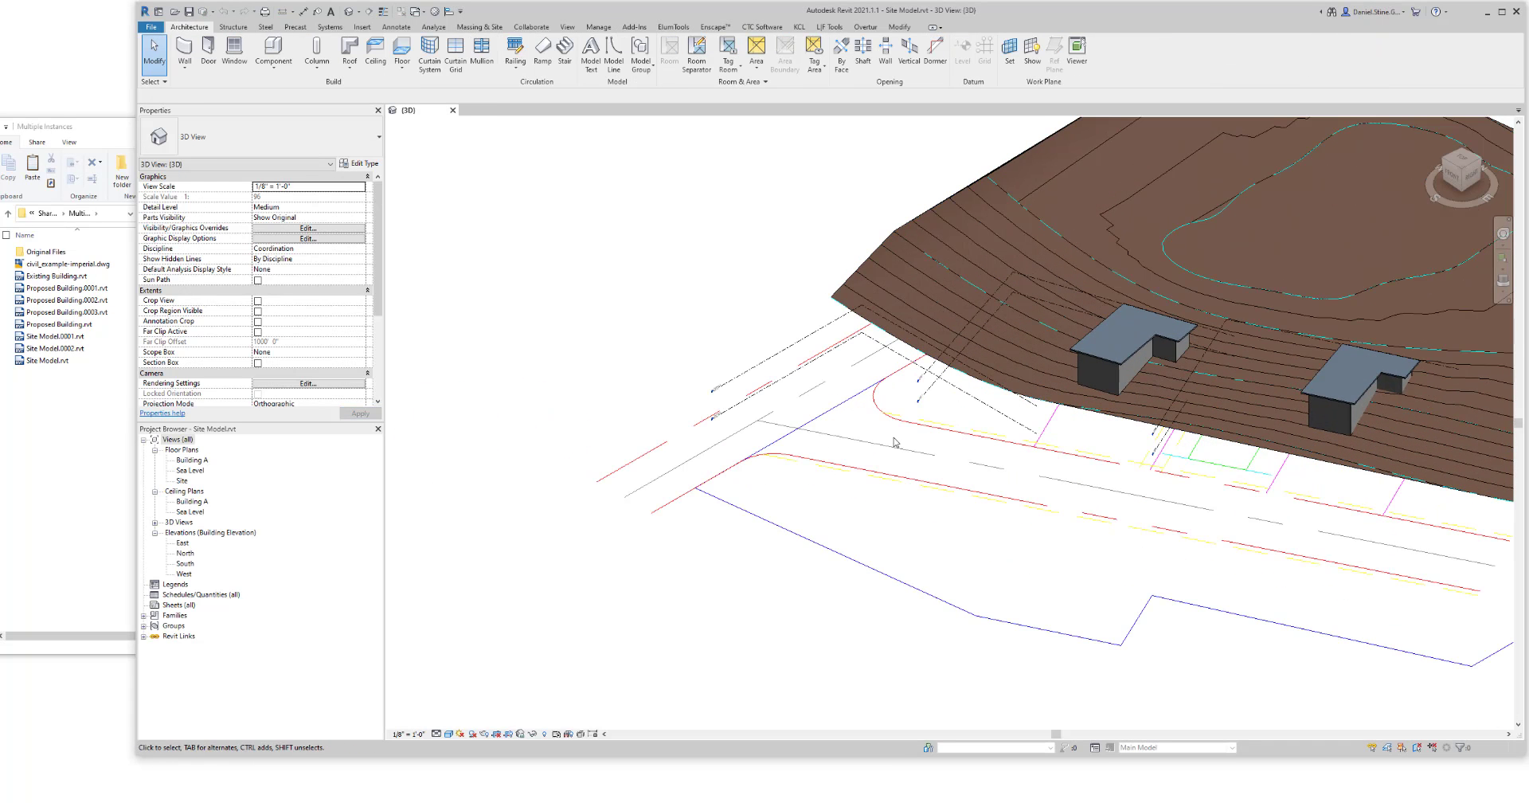
Step: Open the Building A floor plan and shift the view down and left
double_click(193, 460)
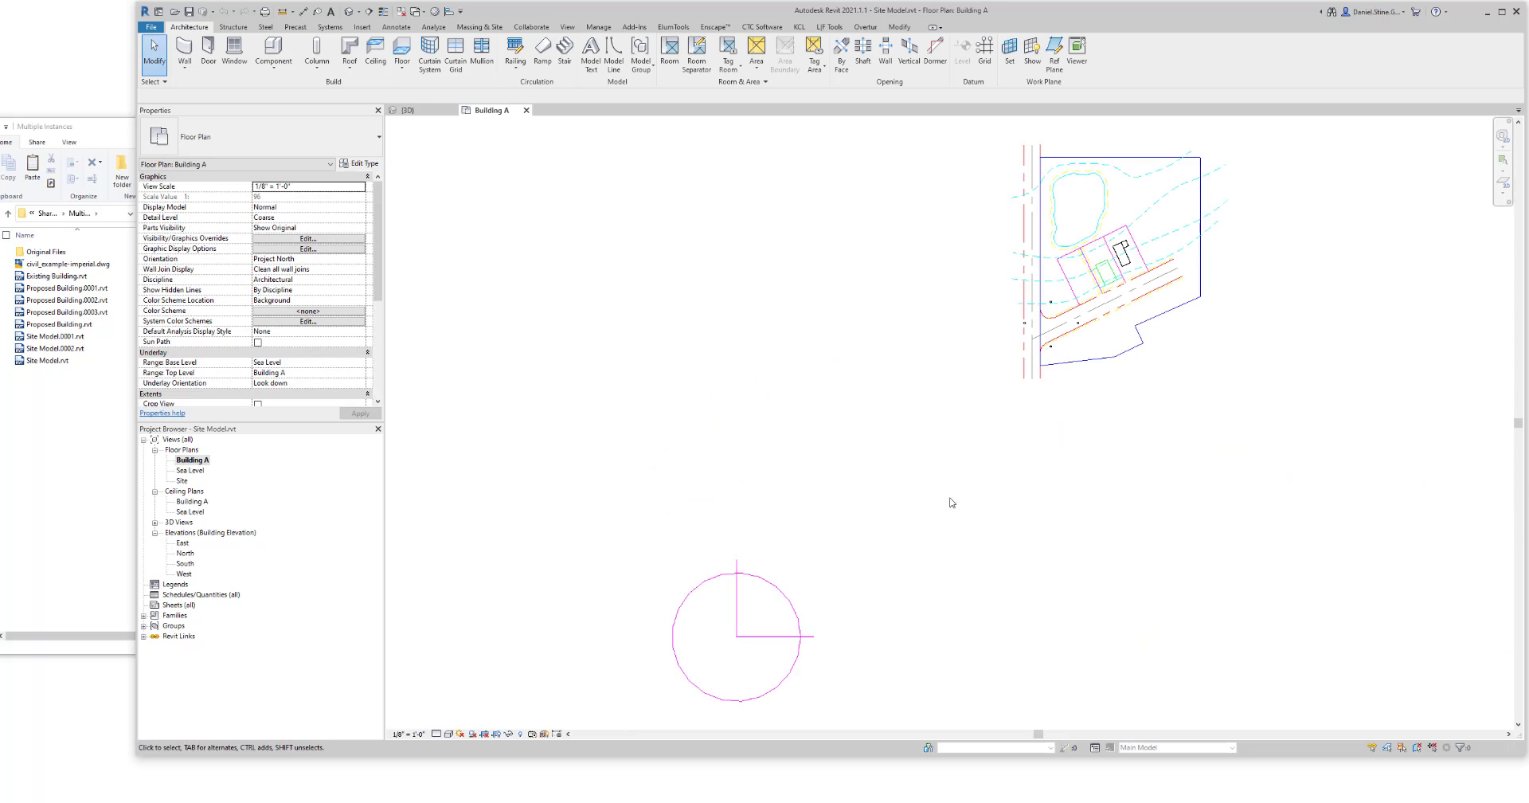
scroll(1124, 275, "up", 4)
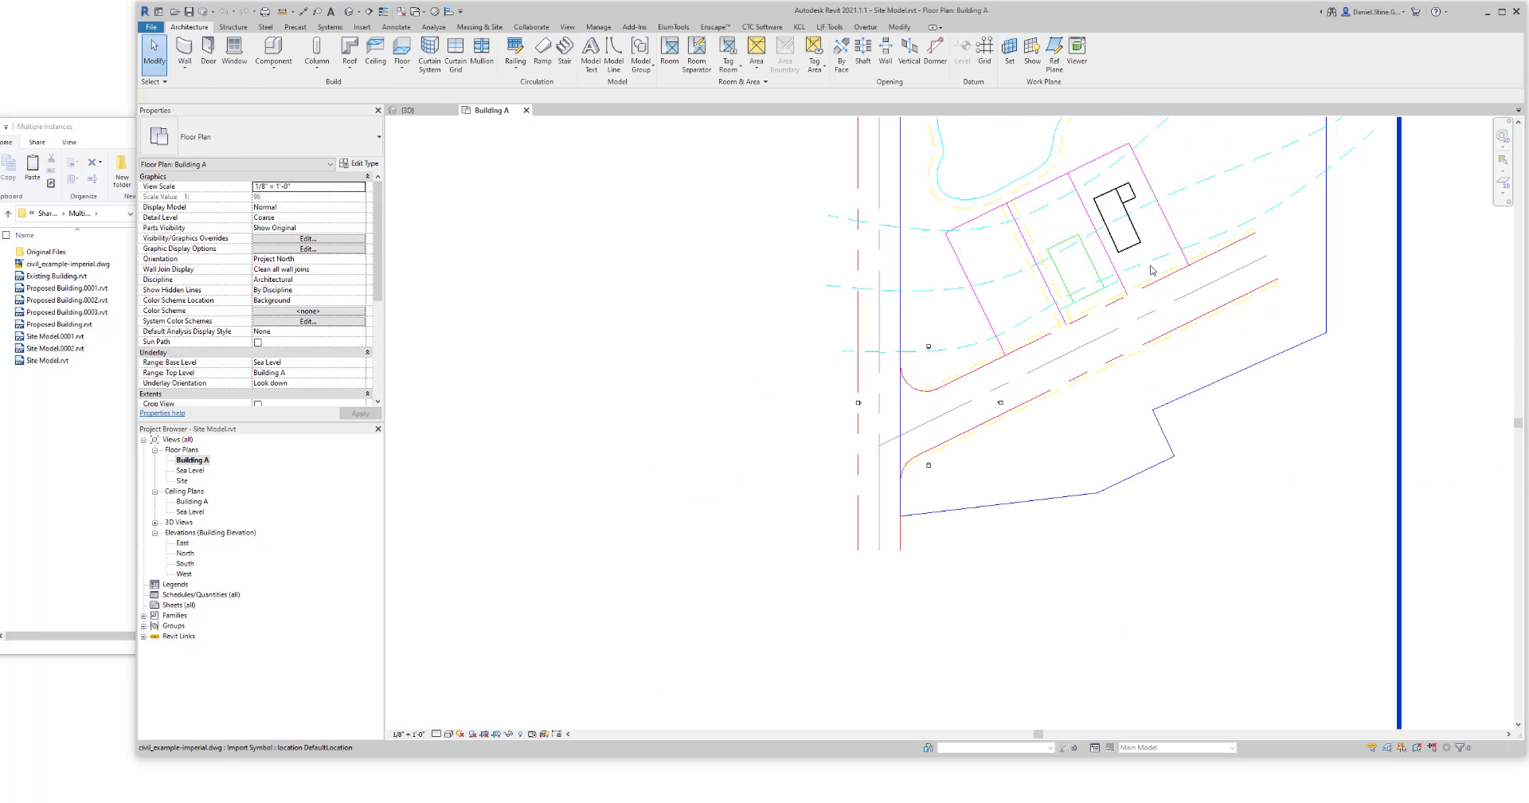
left_click(1149, 304)
middle_click_drag(1149, 304, 1114, 394)
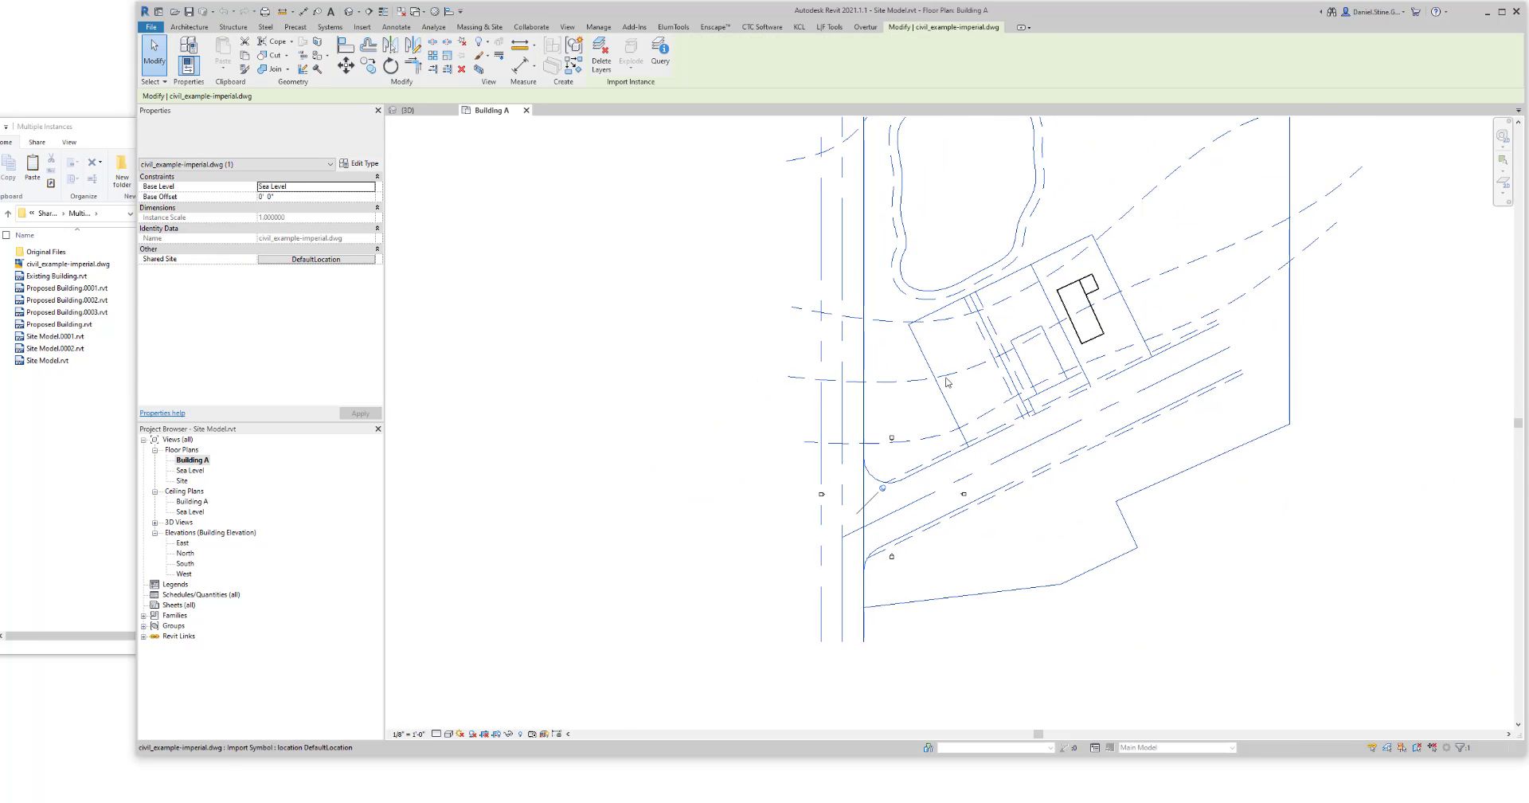
Step: Open the Site floor plan and frame both building footprints on the toposurface
left_click(182, 480)
double_click(182, 480)
scroll(945, 348, "up", 5)
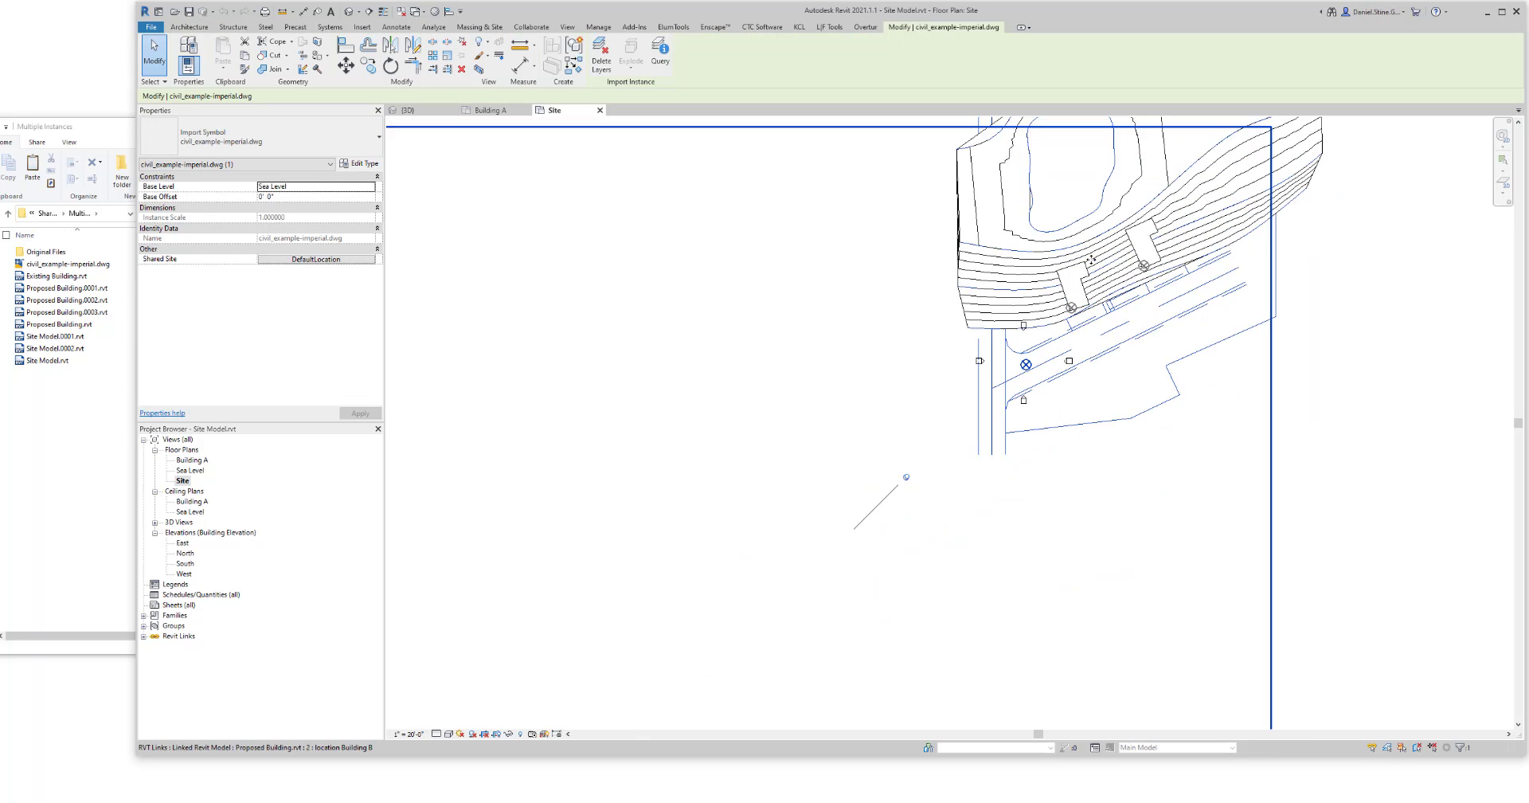
middle_click_drag(1114, 263, 941, 437)
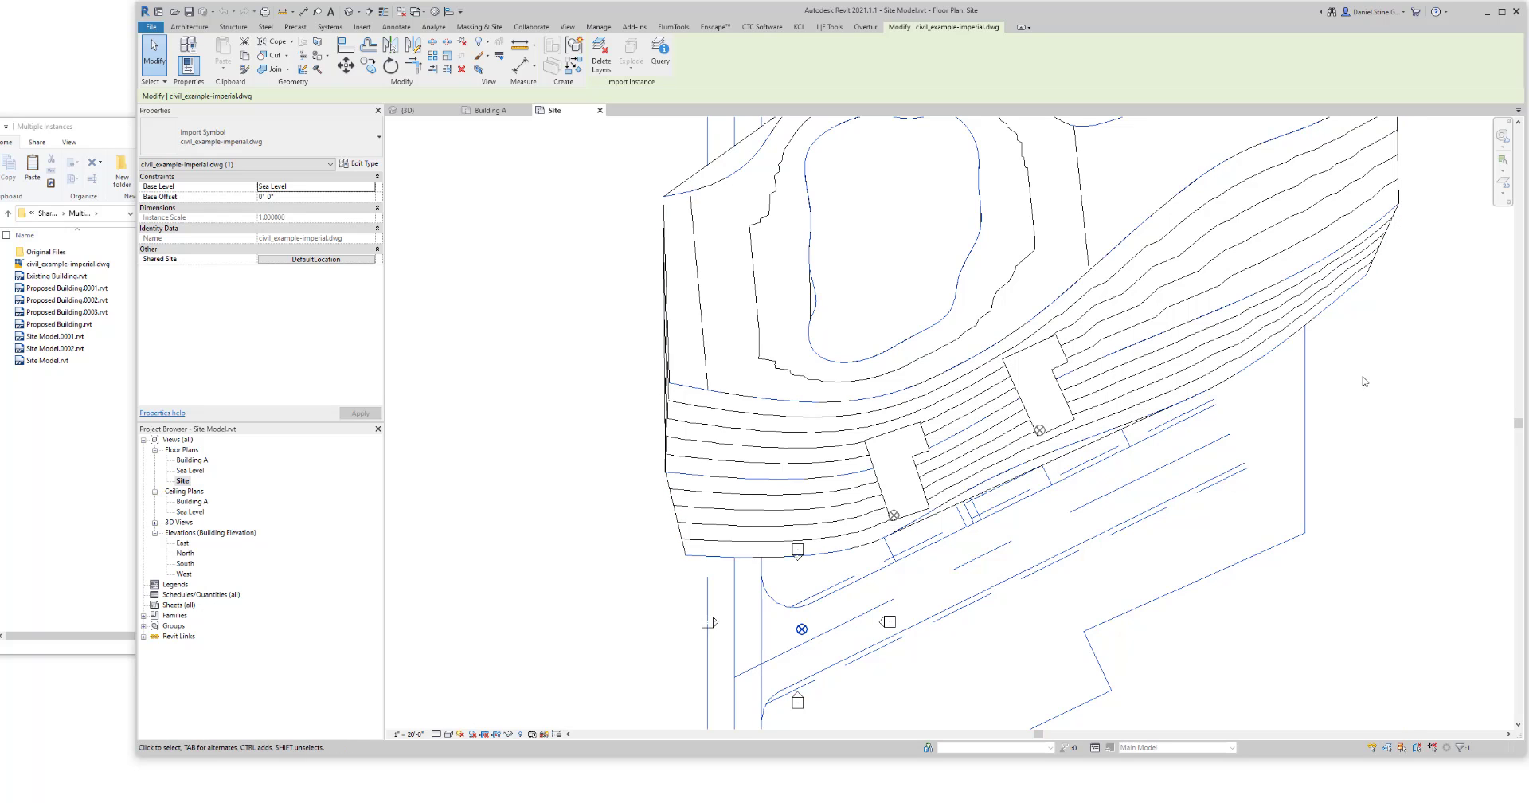
left_click(1429, 383)
left_click(1340, 291)
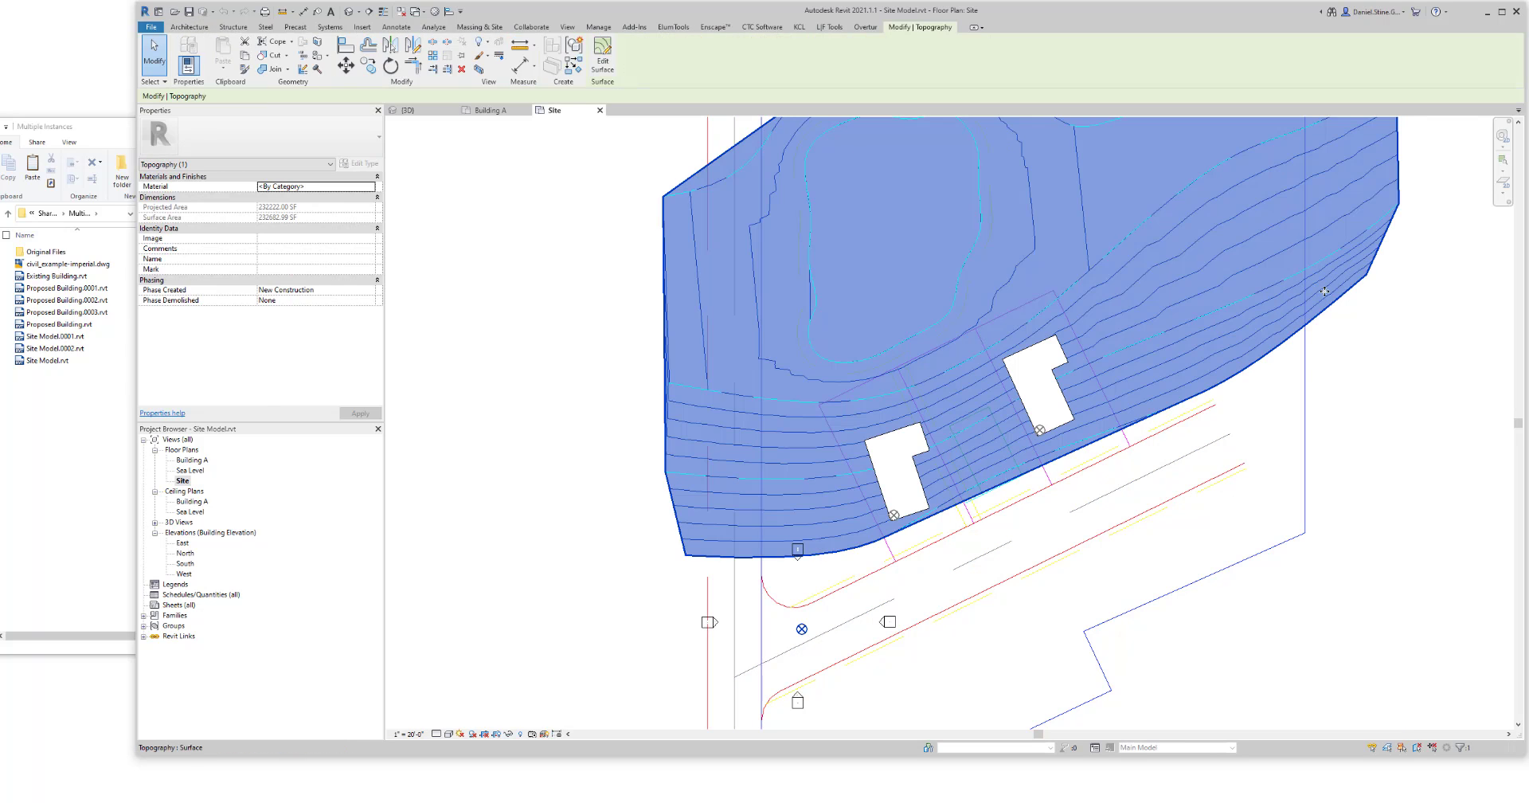
scroll(1040, 403, "up", 2)
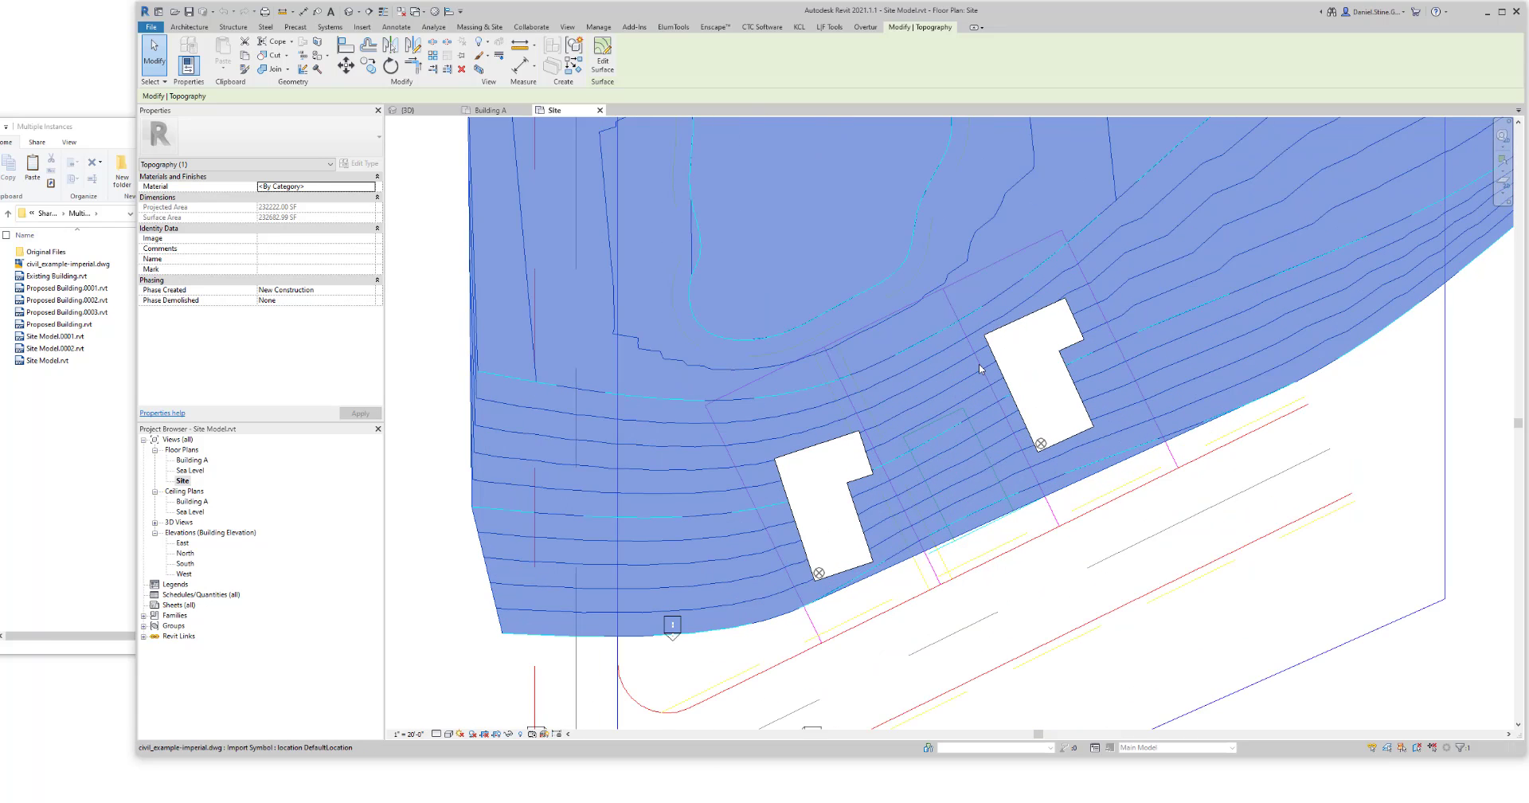
Step: Open the North elevation, then return to the Building A floor plan
double_click(186, 553)
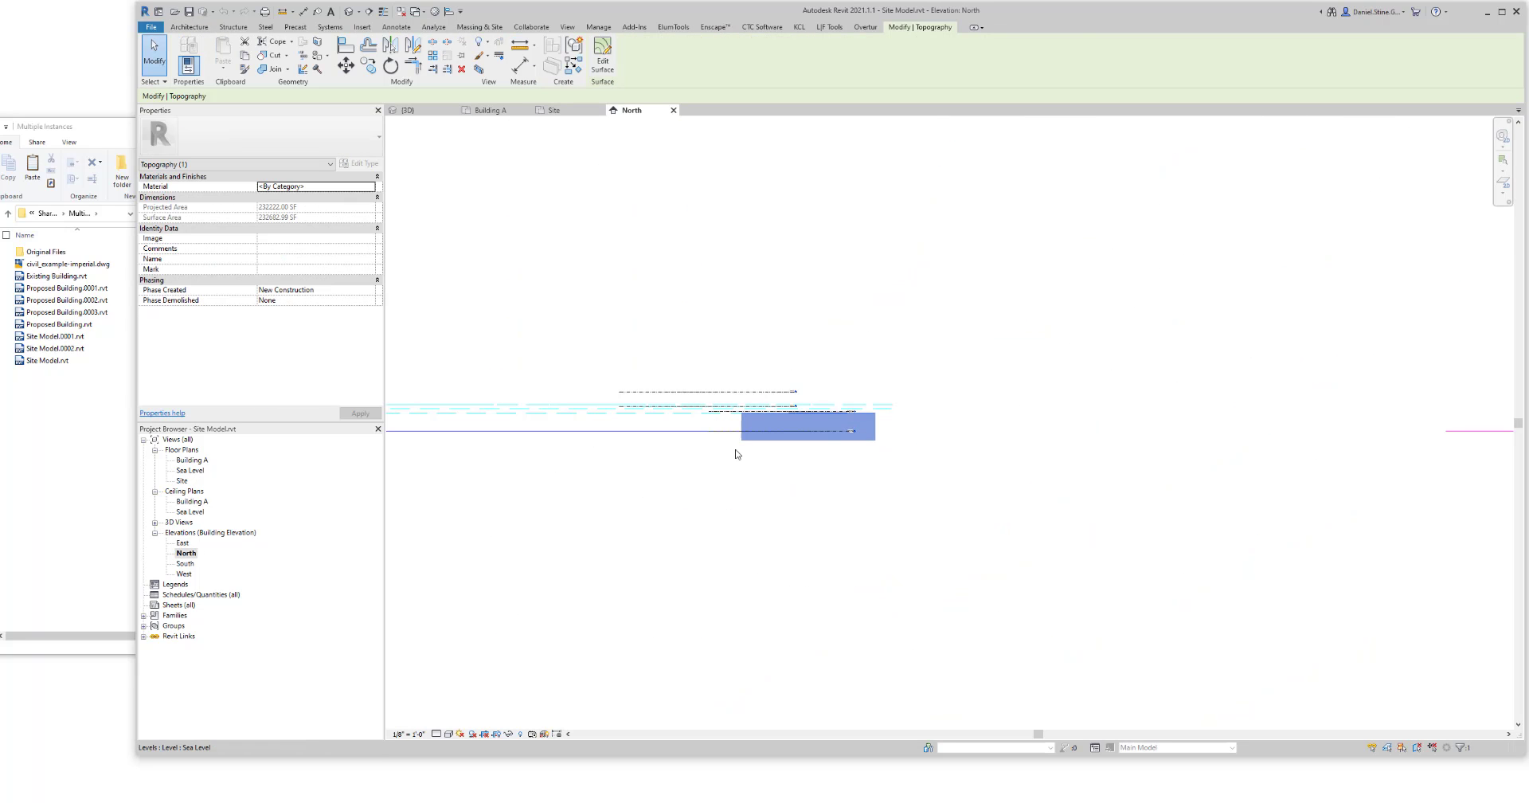
left_click(776, 464)
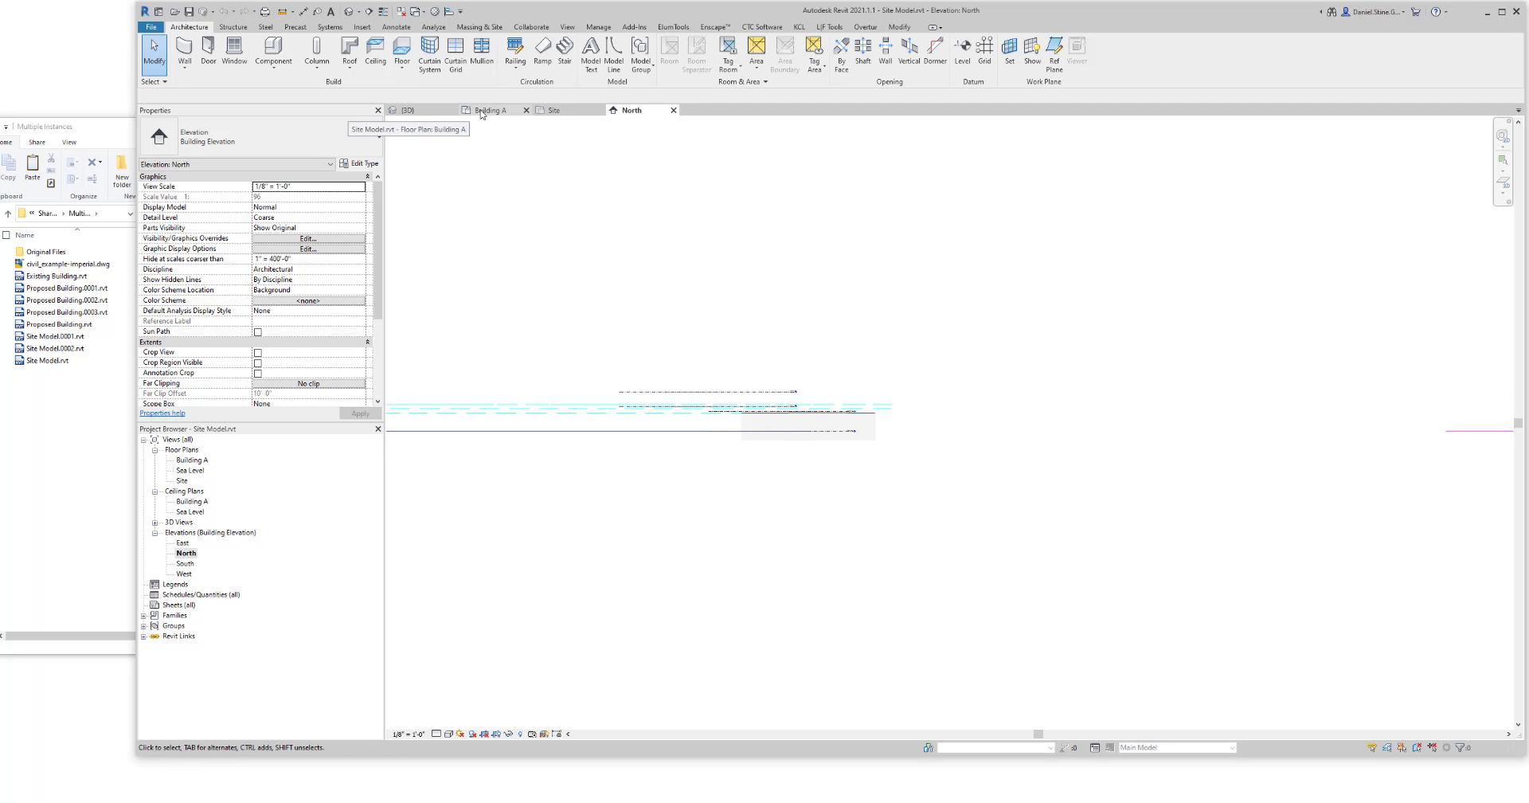
left_click(567, 115)
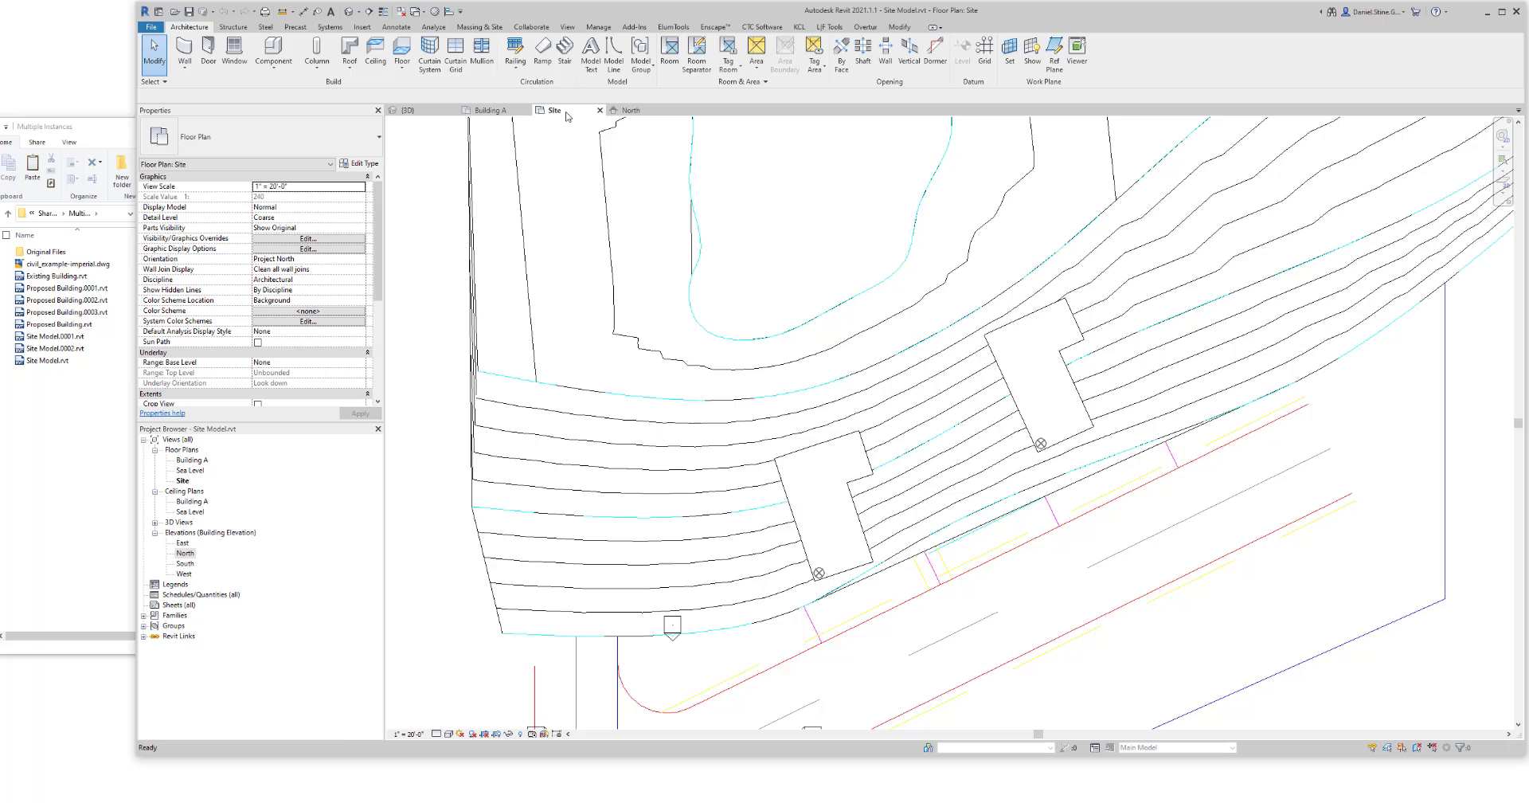
left_click(487, 112)
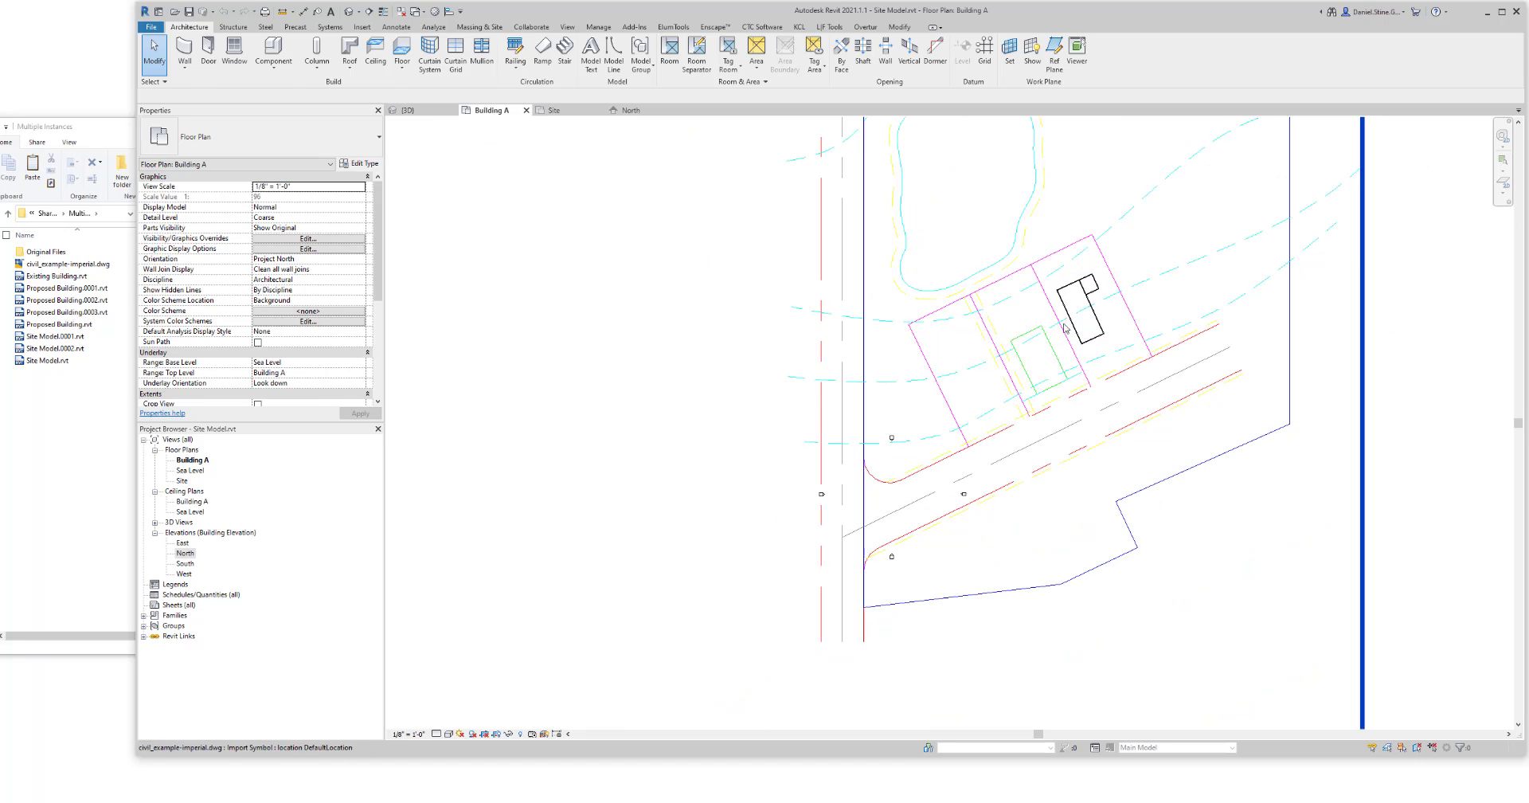
Step: Draw a section diagonally across Building A and open the resulting Section 1 view
left_click(369, 12)
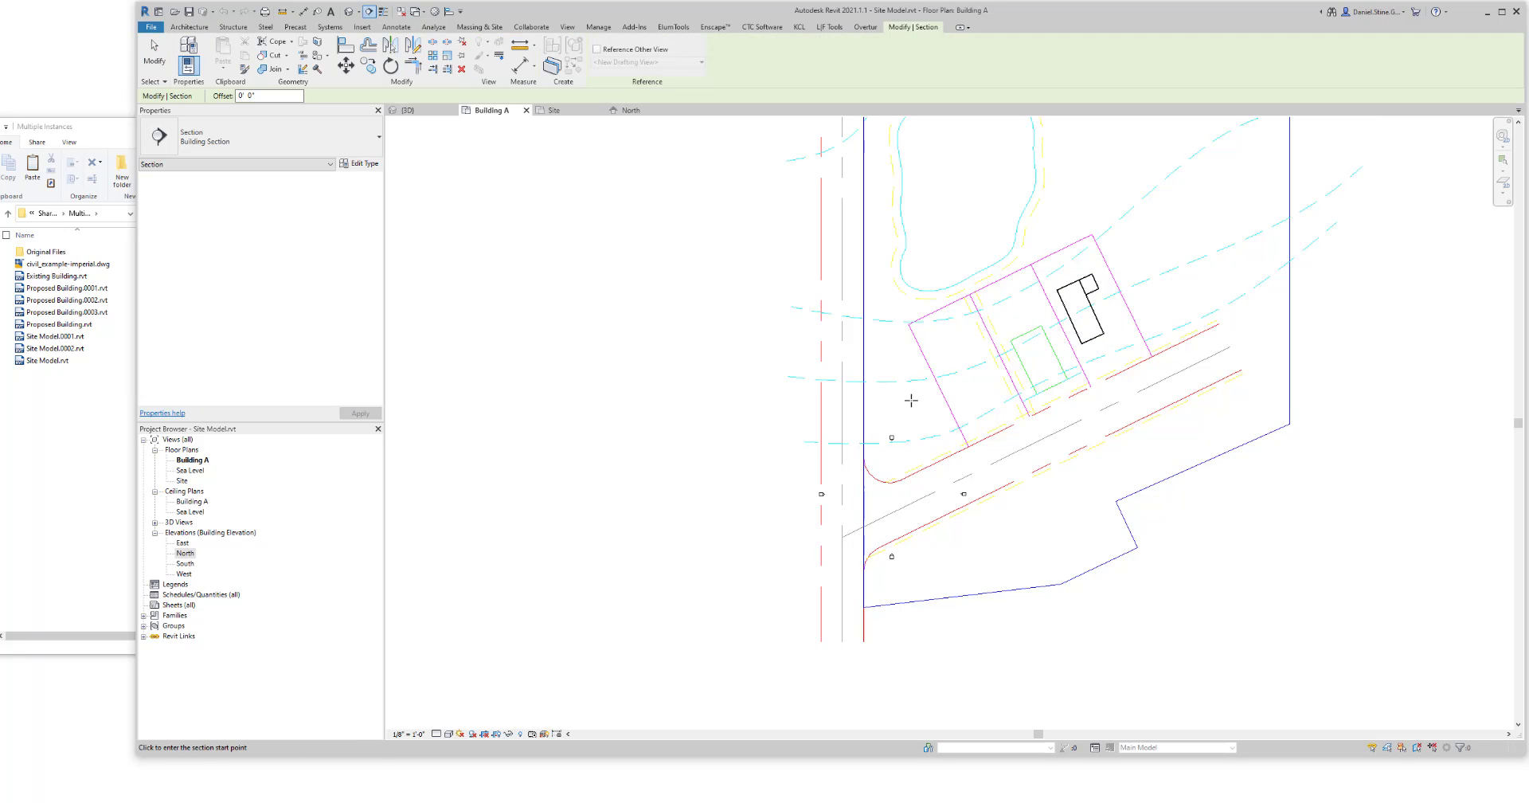
left_click(917, 412)
left_click(1165, 283)
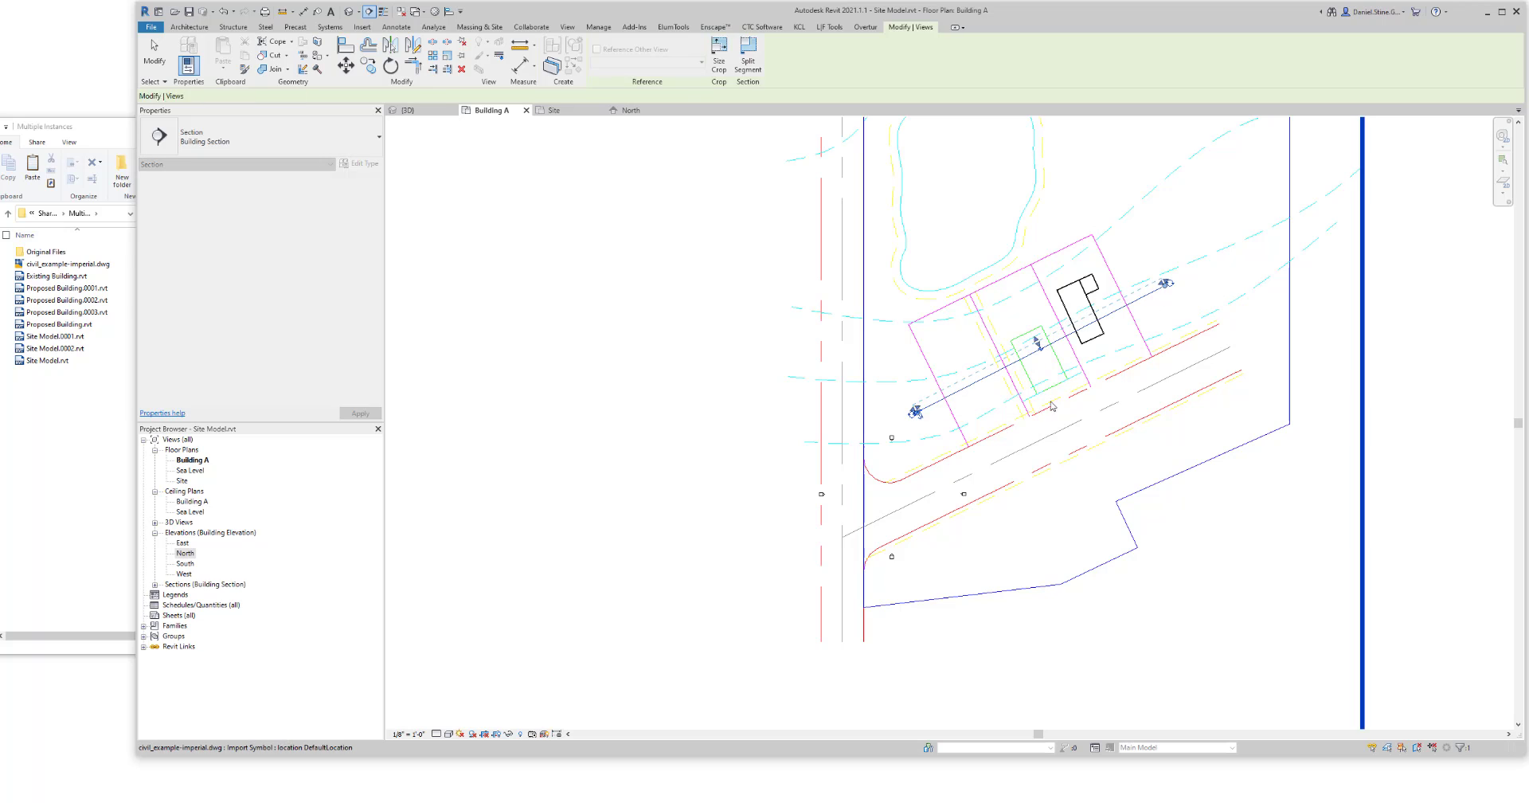
double_click(916, 412)
scroll(894, 443, "up", 2)
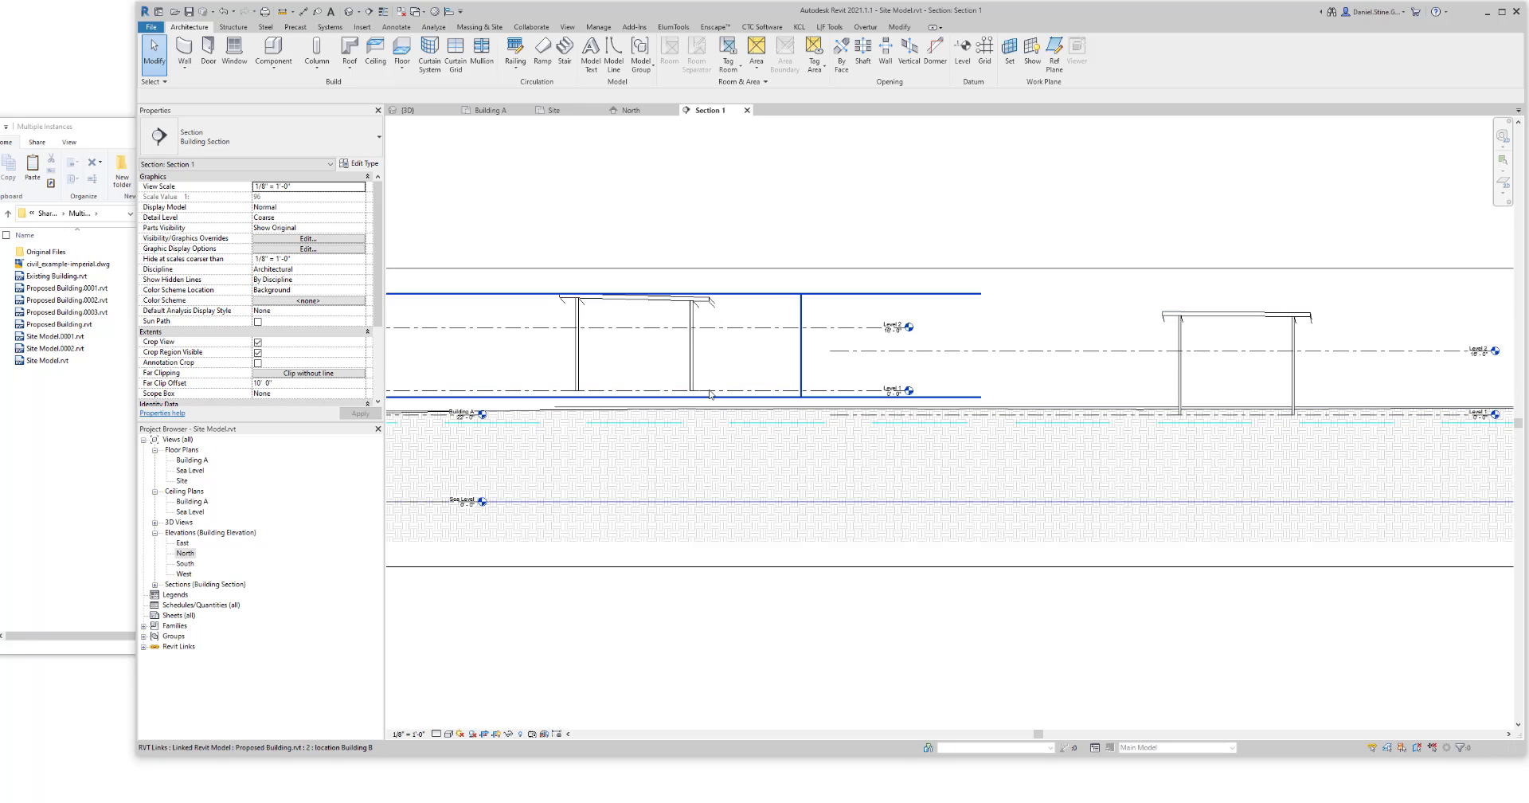
scroll(875, 597, "down", 3)
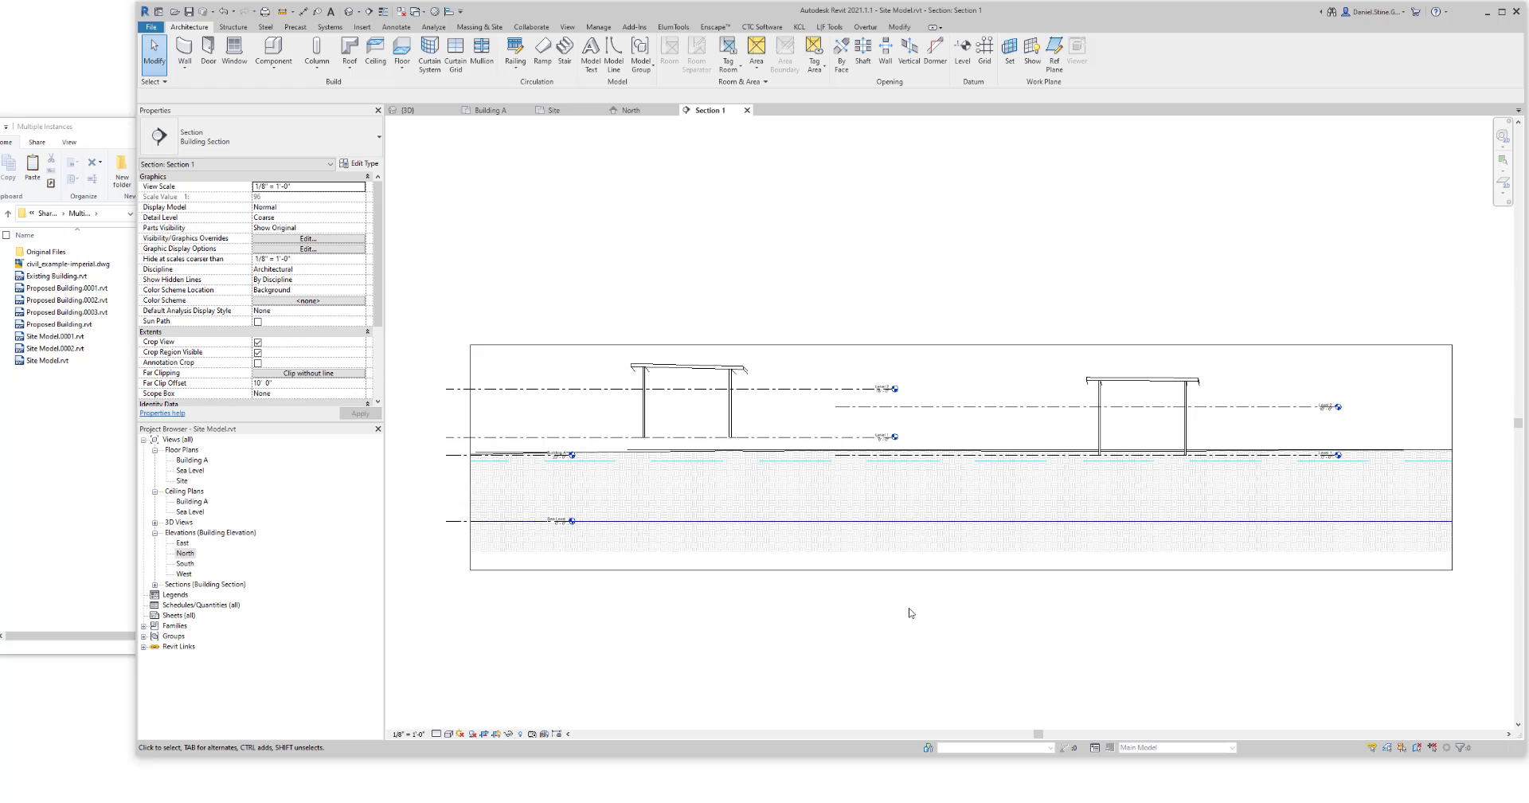
Step: Close the Section 1, North elevation and Site floor plan views
left_click(747, 109)
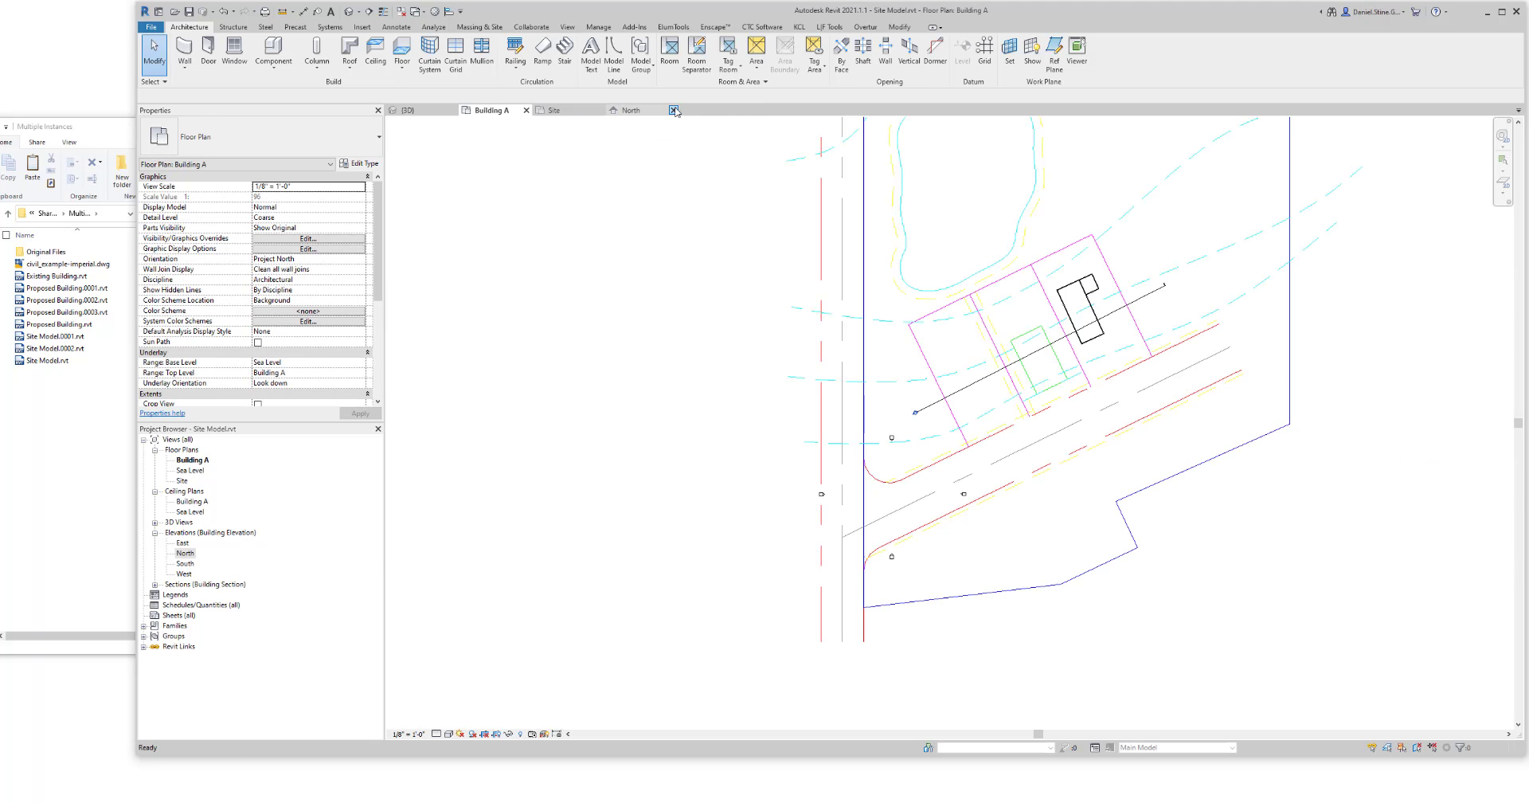
left_click(671, 111)
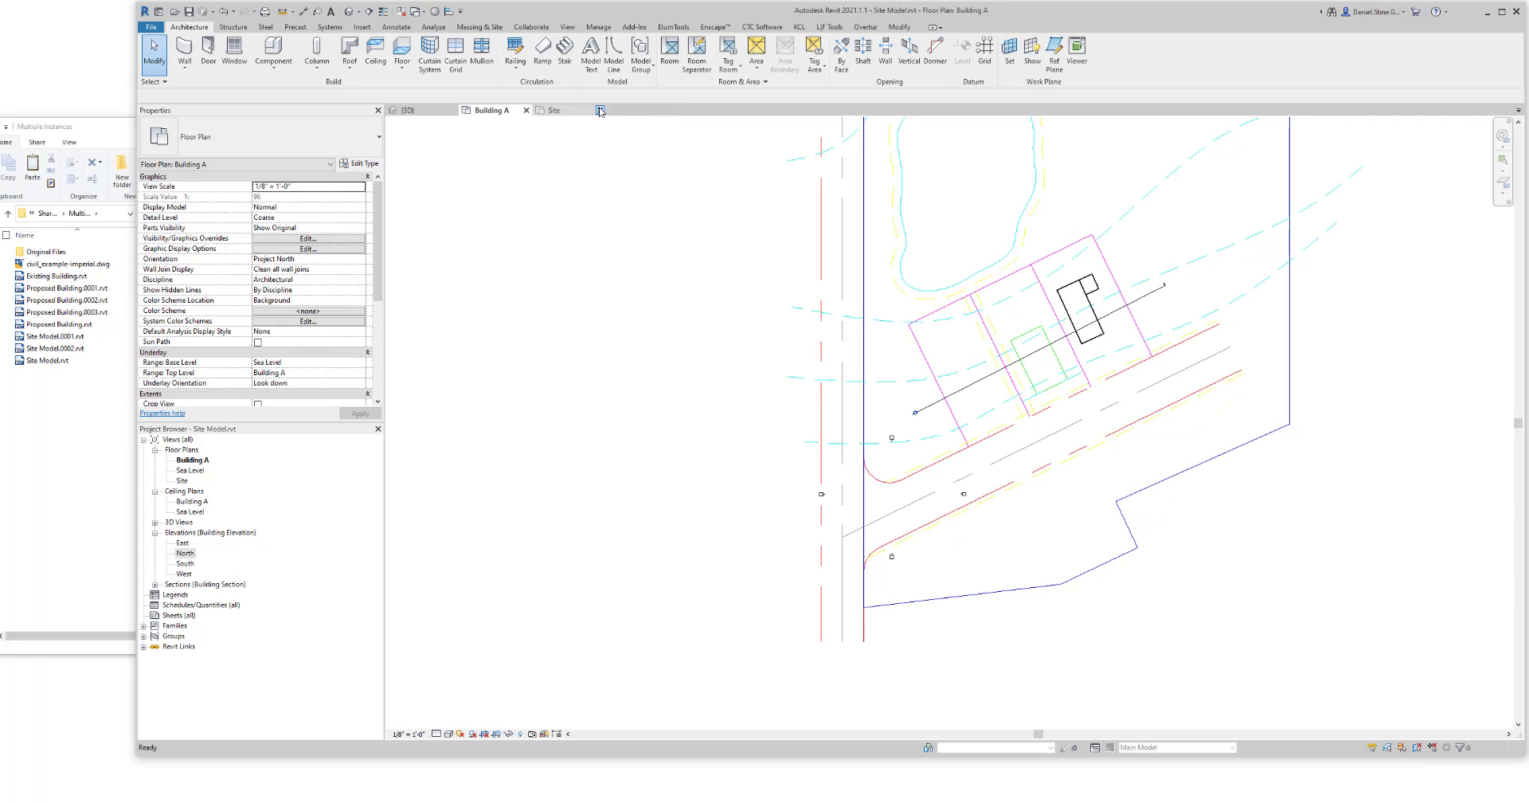
left_click(600, 110)
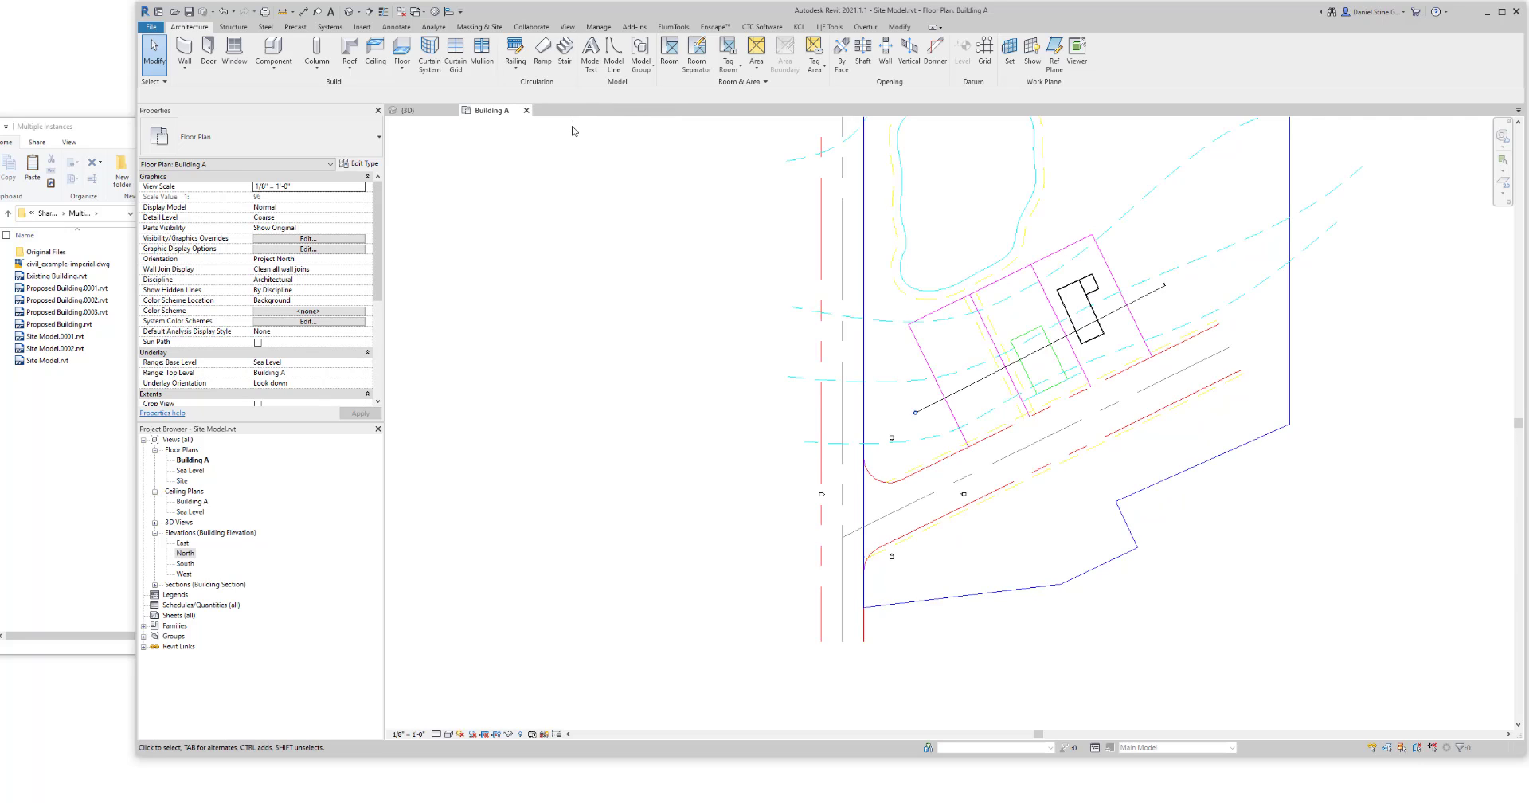